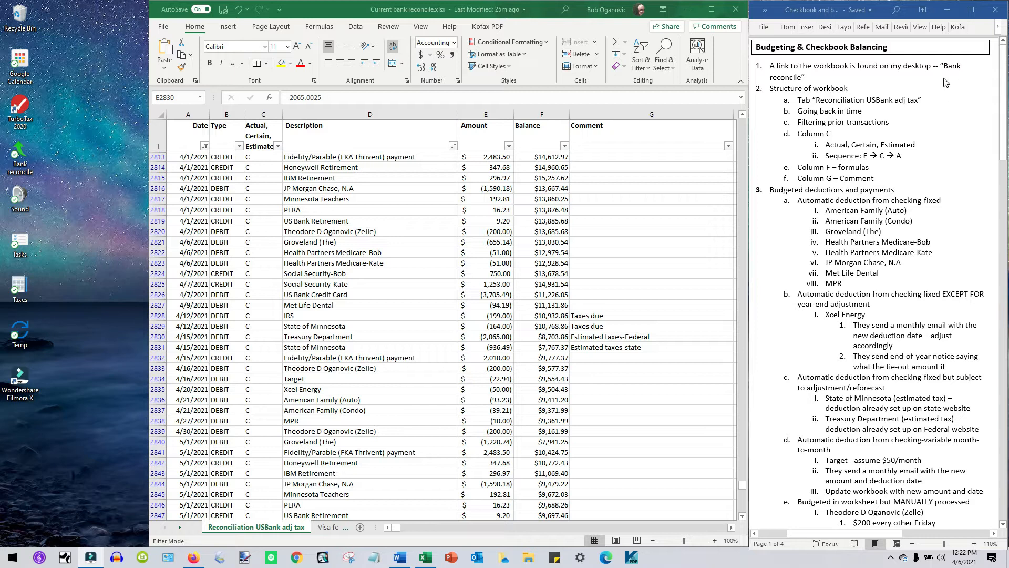
# Step: Review the workbook name in the notes and the Date, Type and Actual/Certain/Estimated column headers in the worksheet
pyautogui.moveTo(940, 66); pyautogui.dragTo(944, 76)
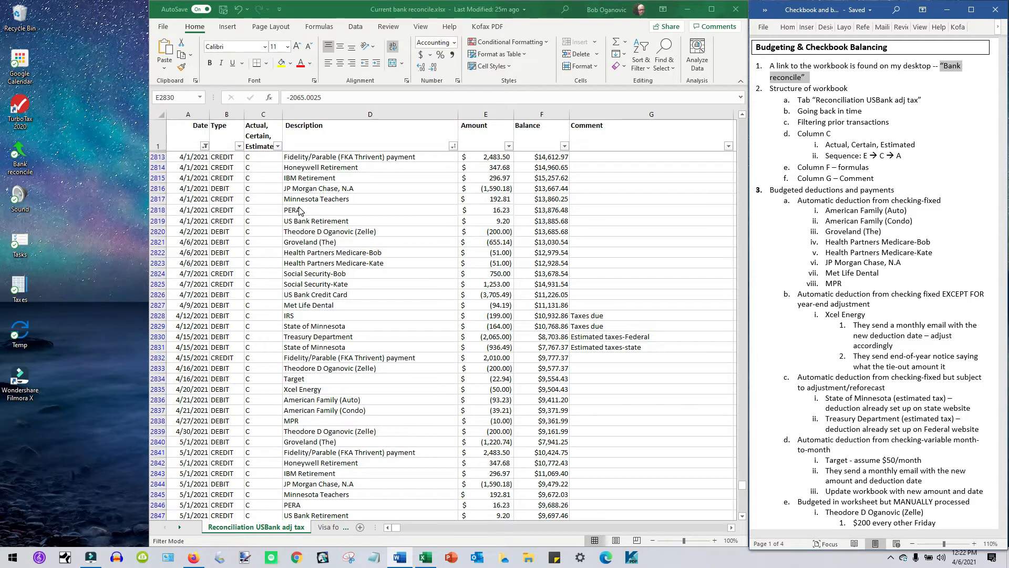
pyautogui.click(186, 131)
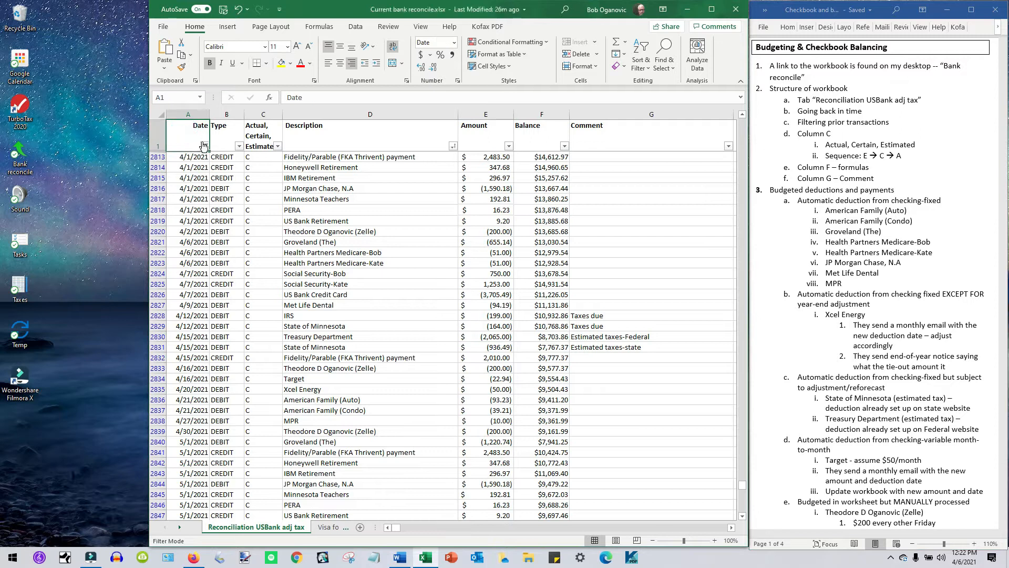
pyautogui.click(226, 131)
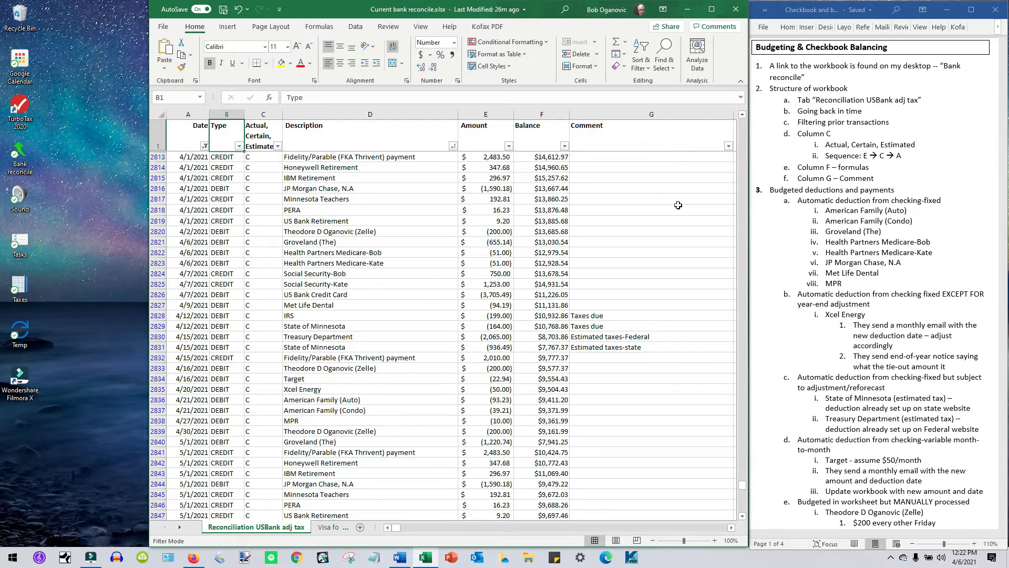
pyautogui.click(805, 115)
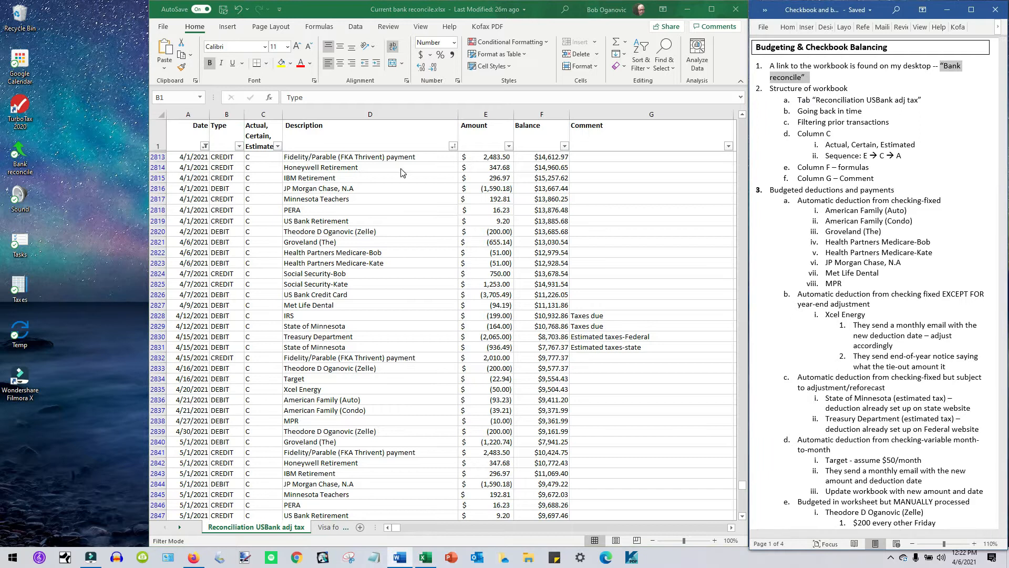
pyautogui.click(267, 188)
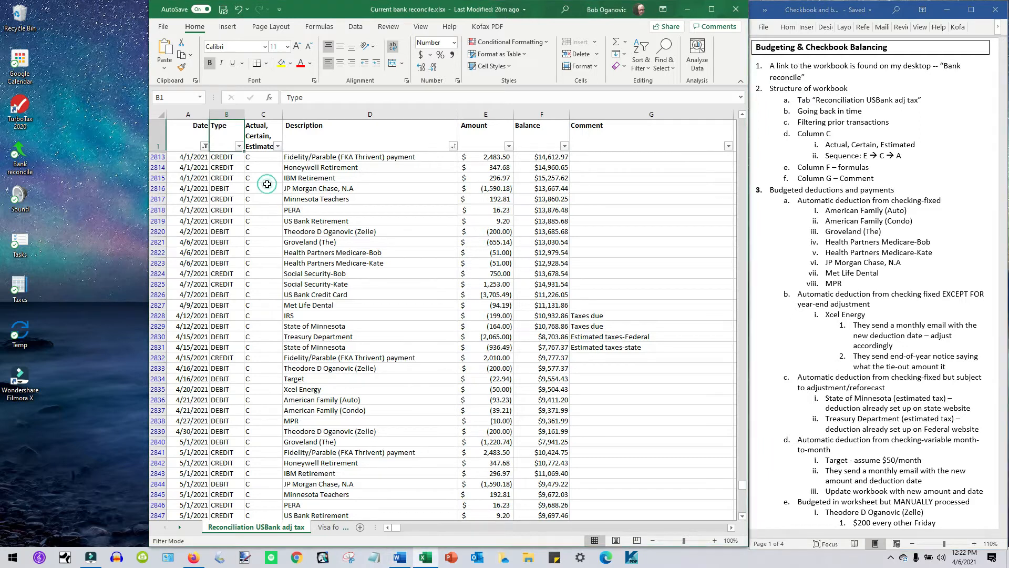
pyautogui.click(267, 136)
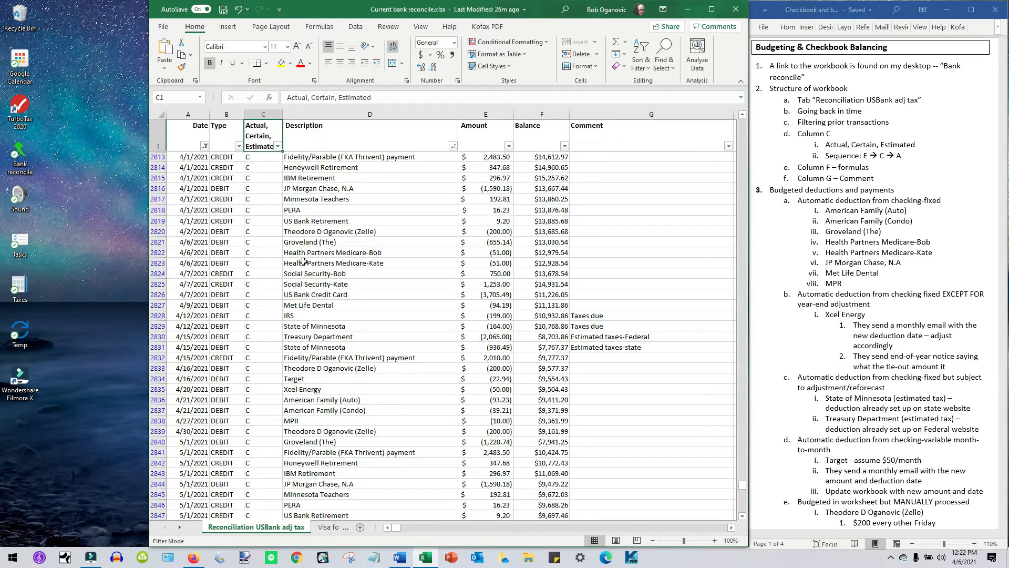
# Step: Extend the Date column filter to include the March 2021 transactions
pyautogui.click(205, 146)
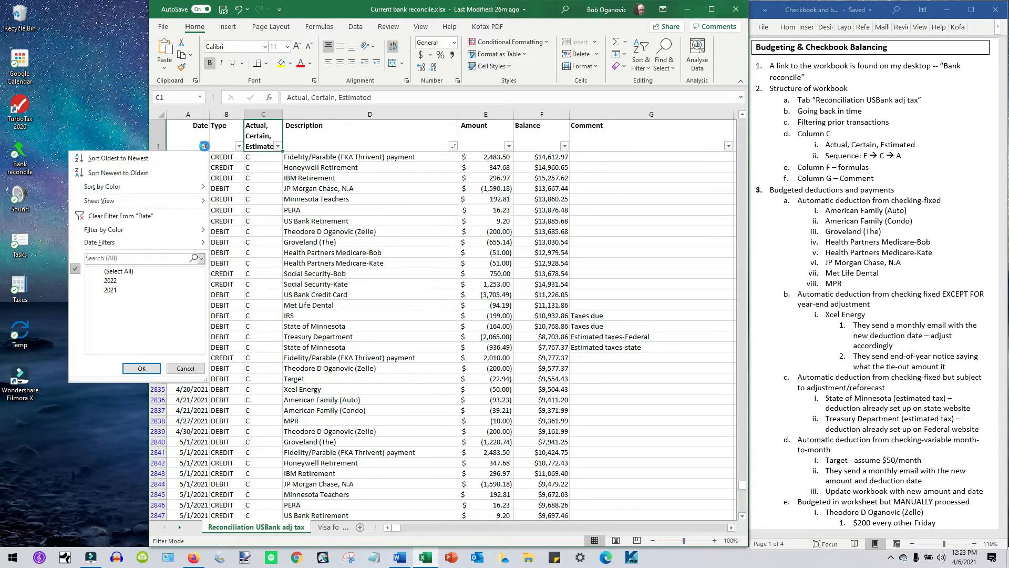
pyautogui.click(92, 290)
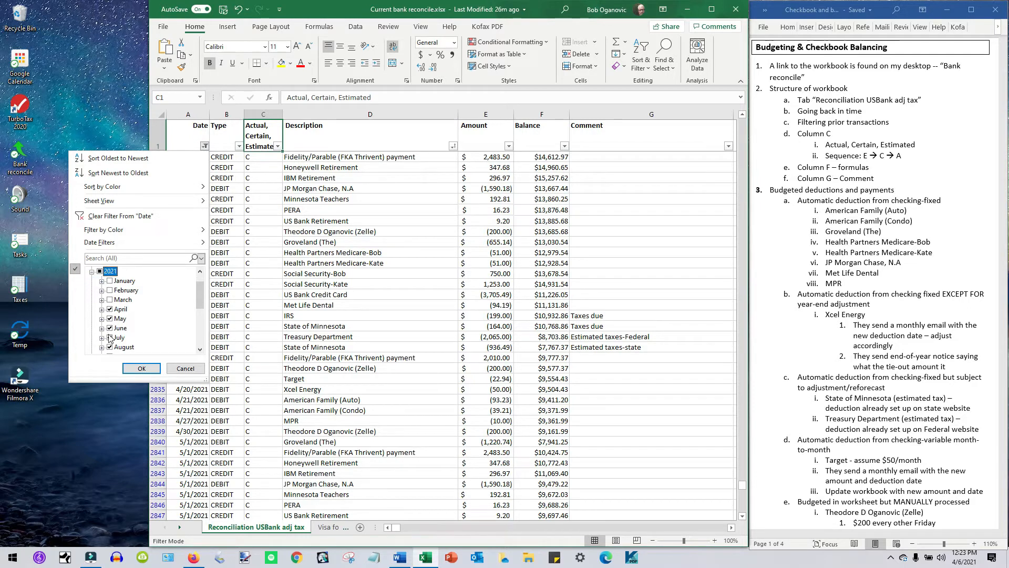
pyautogui.click(110, 300)
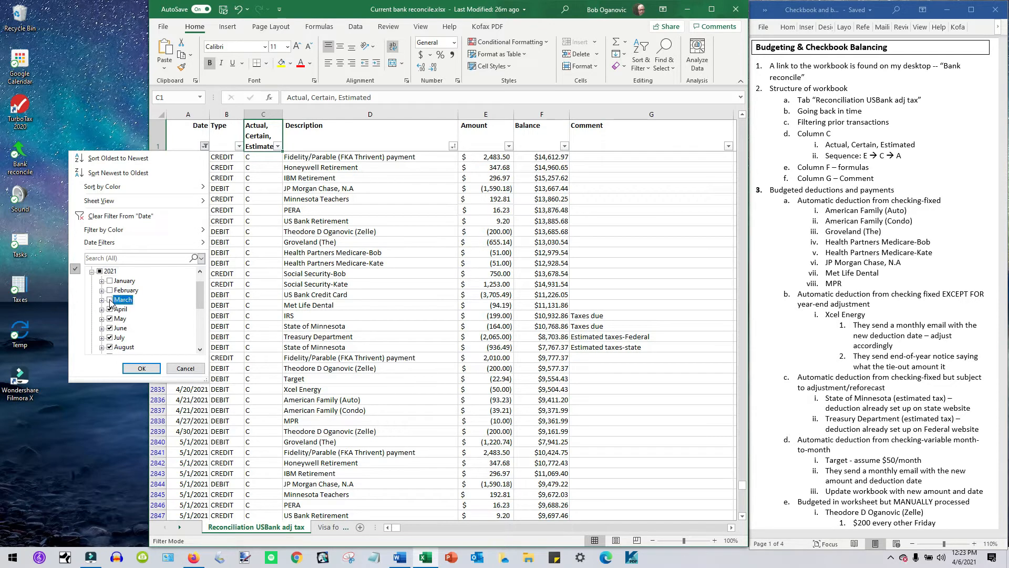
pyautogui.click(142, 368)
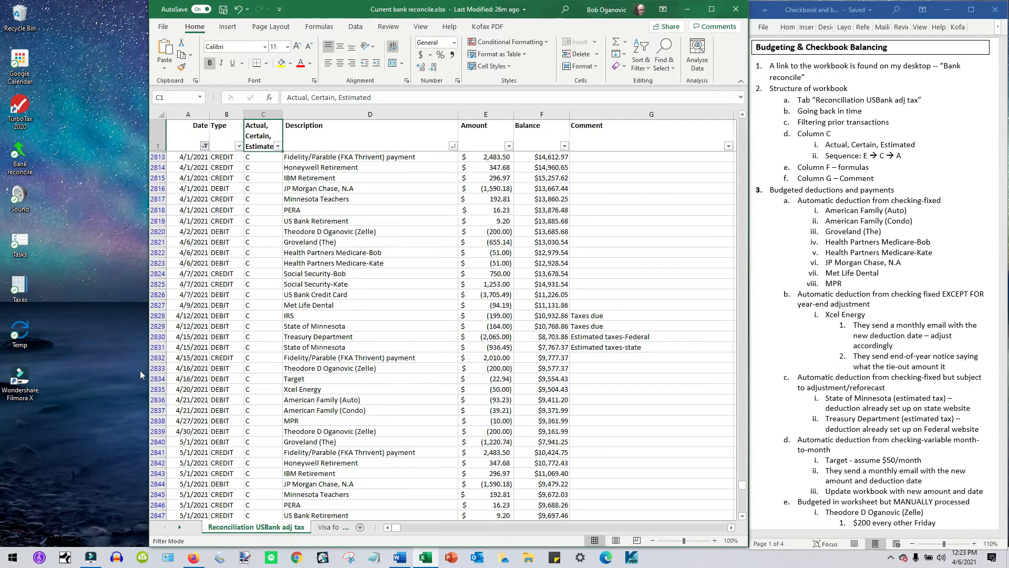
# Step: Examine the March entries coded A in column C alongside the notes on the E, C, A status sequence
pyautogui.scroll(11, 347, 255)
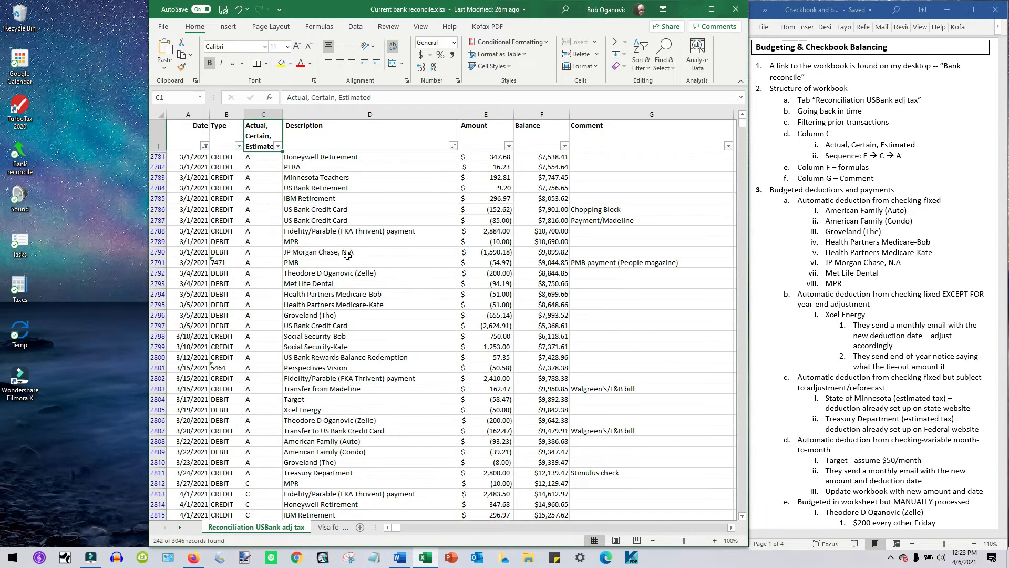
pyautogui.click(267, 171)
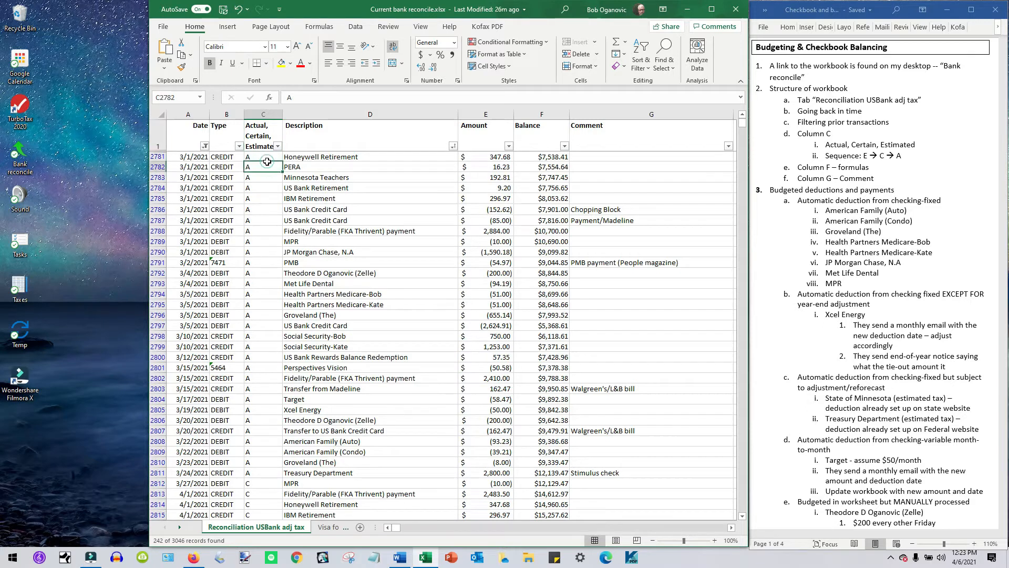
pyautogui.moveTo(267, 172); pyautogui.dragTo(265, 336)
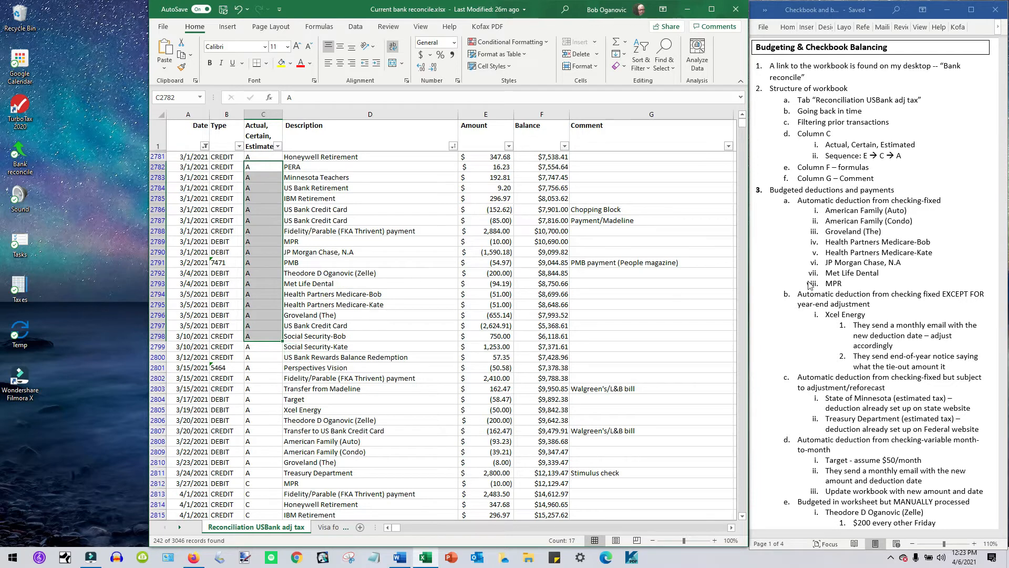
pyautogui.click(867, 161)
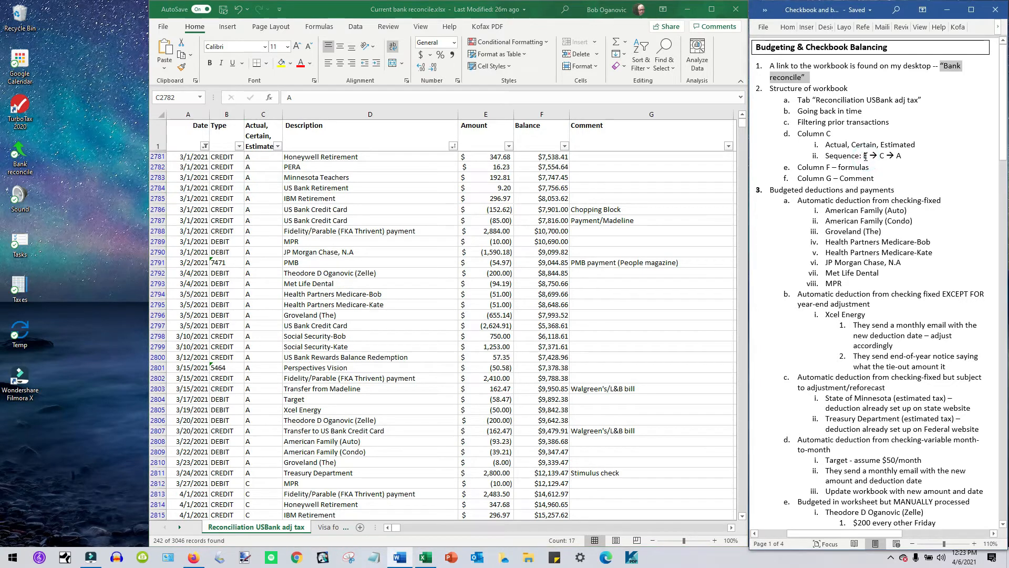
pyautogui.moveTo(825, 144); pyautogui.dragTo(910, 153)
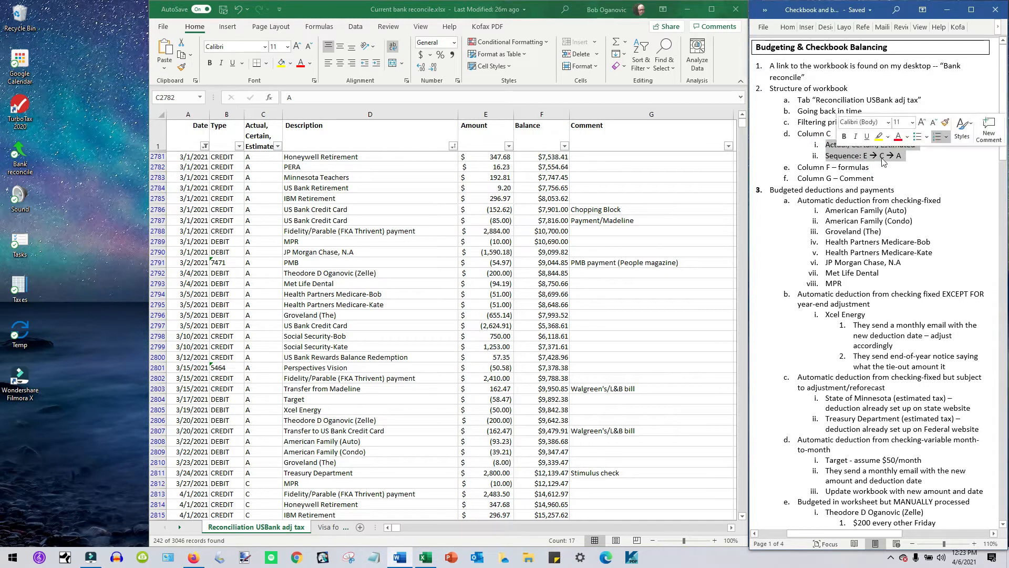
pyautogui.click(863, 156)
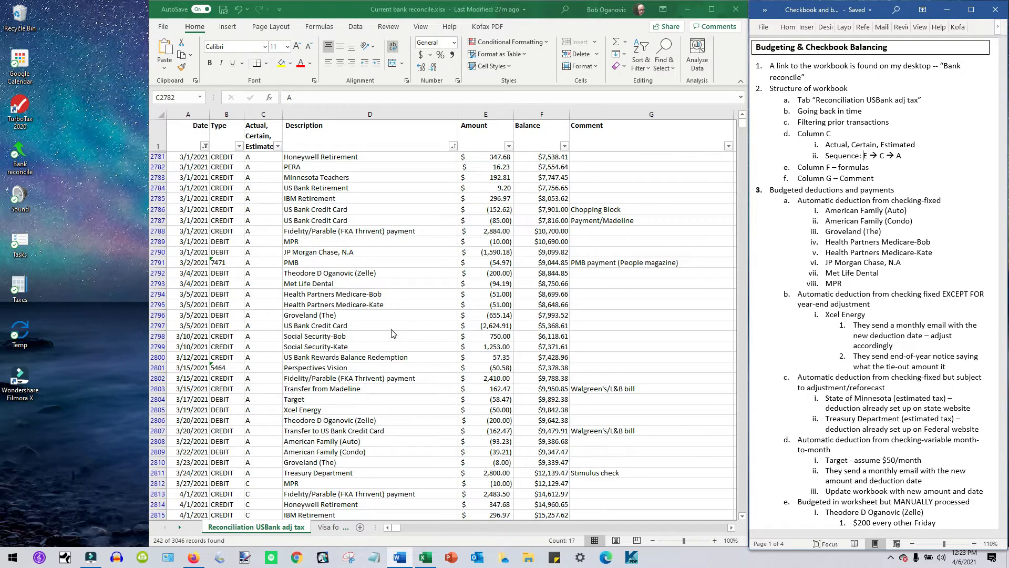
# Step: Locate the 6/8/2021 US Bank Credit Card row and inspect its status code in column C
pyautogui.scroll(-5, 394, 334)
pyautogui.scroll(-20, 402, 334)
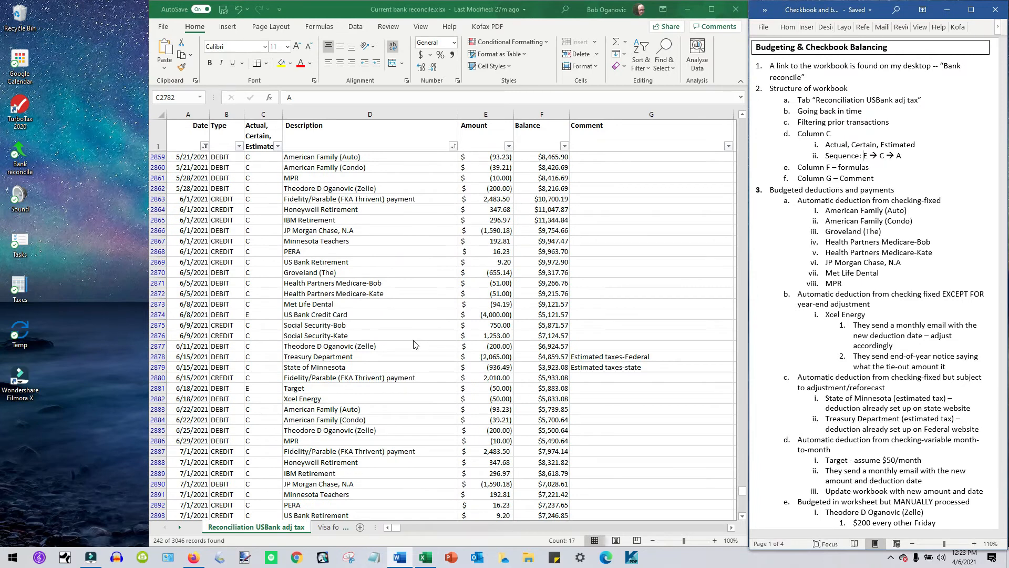
pyautogui.click(195, 312)
pyautogui.click(157, 314)
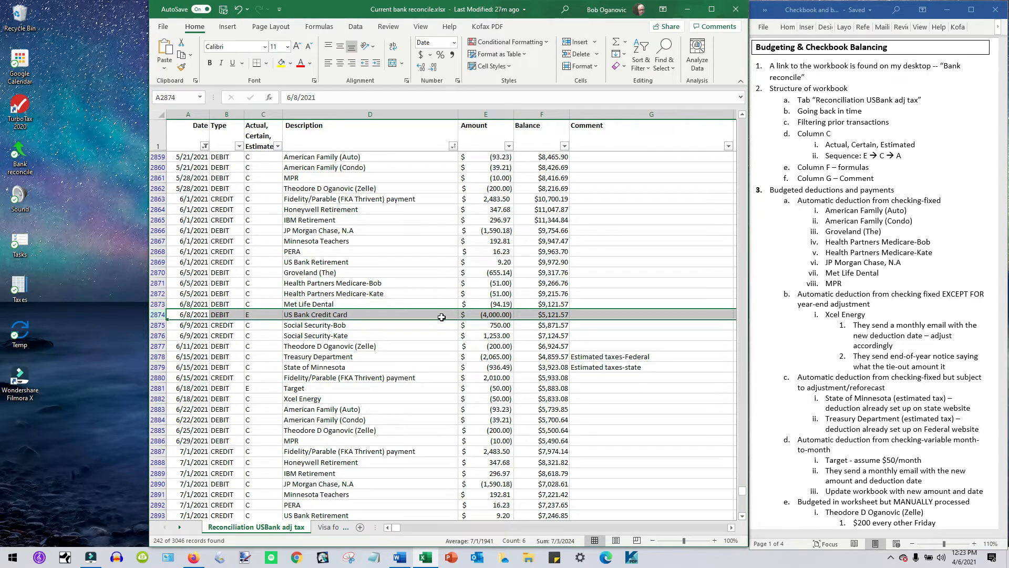
pyautogui.click(256, 316)
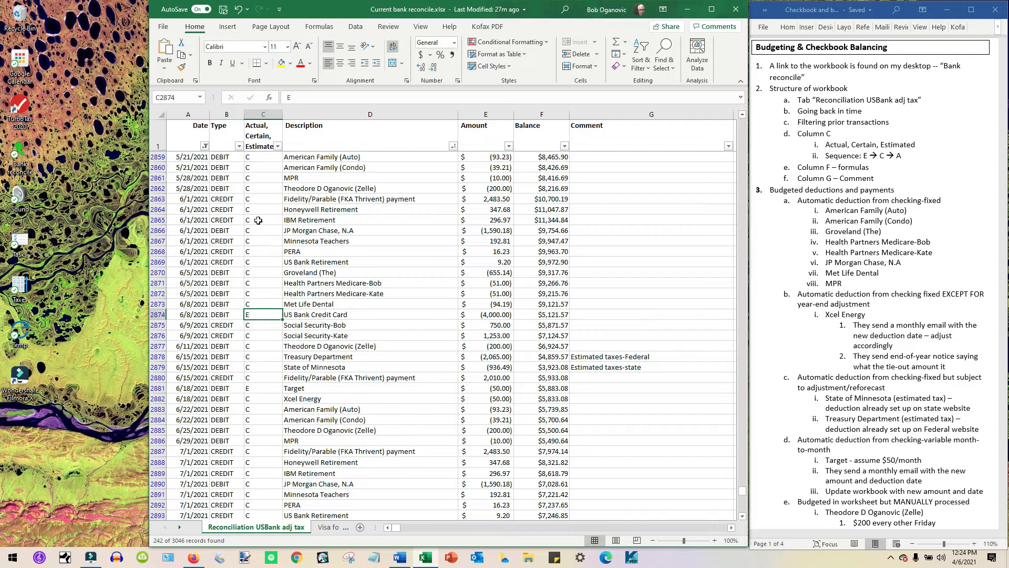
# Step: Examine the status codes in column C for the late May and 6/1/2021 transactions
pyautogui.moveTo(262, 209); pyautogui.dragTo(259, 248)
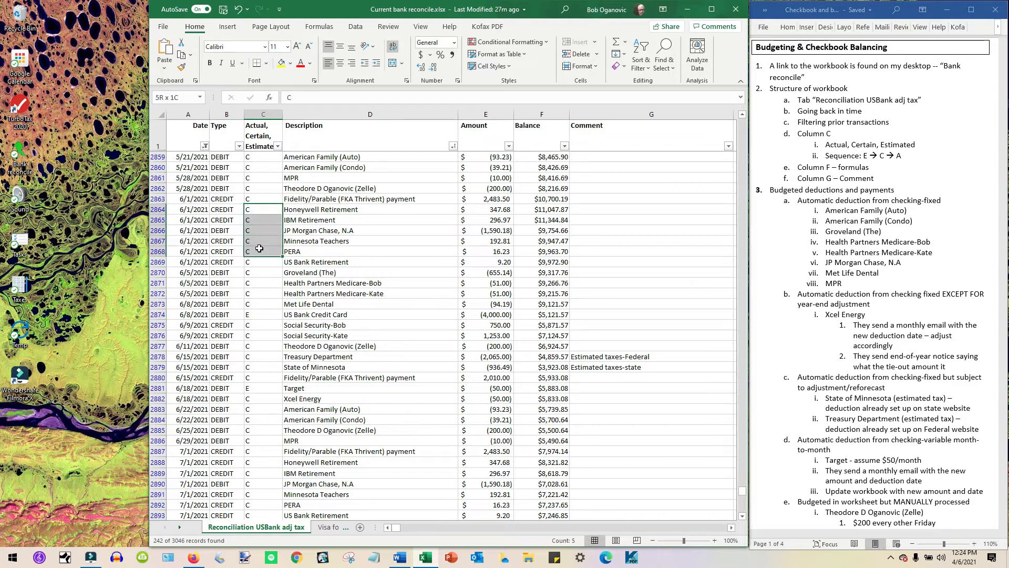
pyautogui.click(255, 191)
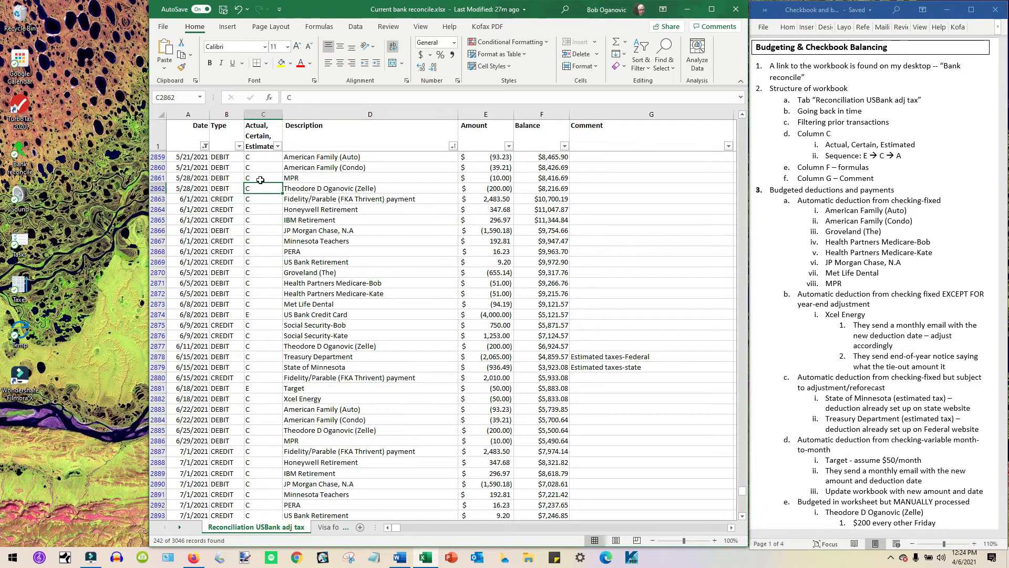
pyautogui.moveTo(260, 156); pyautogui.dragTo(260, 167)
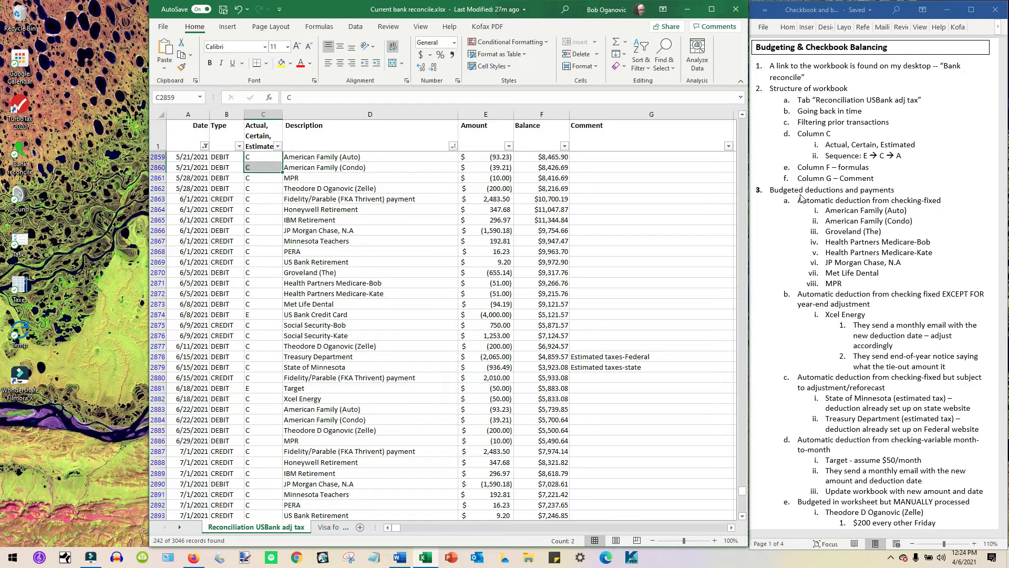
# Step: Compare the status sequence in the notes with the date, status, description and amount of the 6/8/2021 US Bank Credit Card entry
pyautogui.click(864, 155)
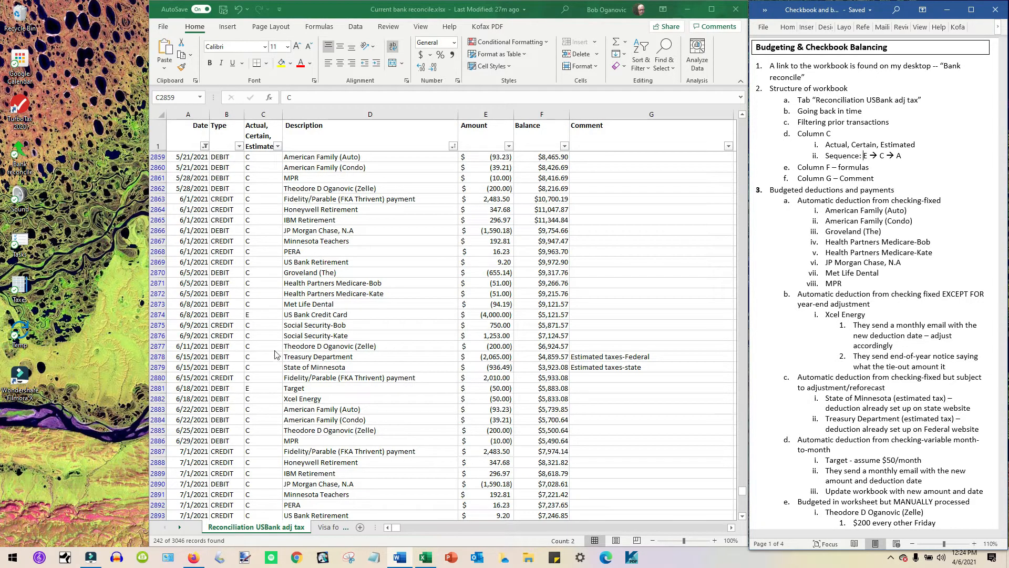
pyautogui.click(262, 317)
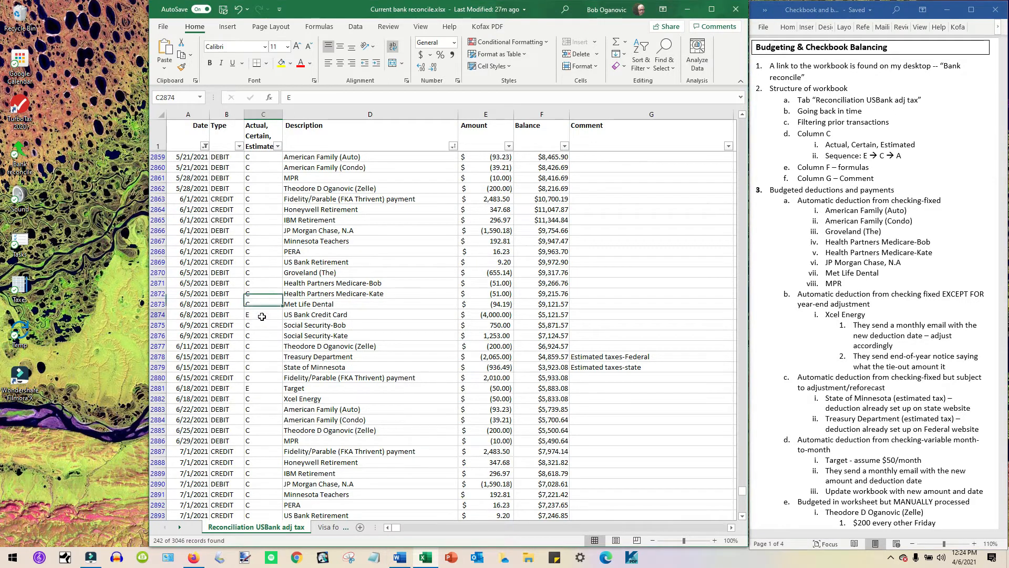
pyautogui.click(196, 314)
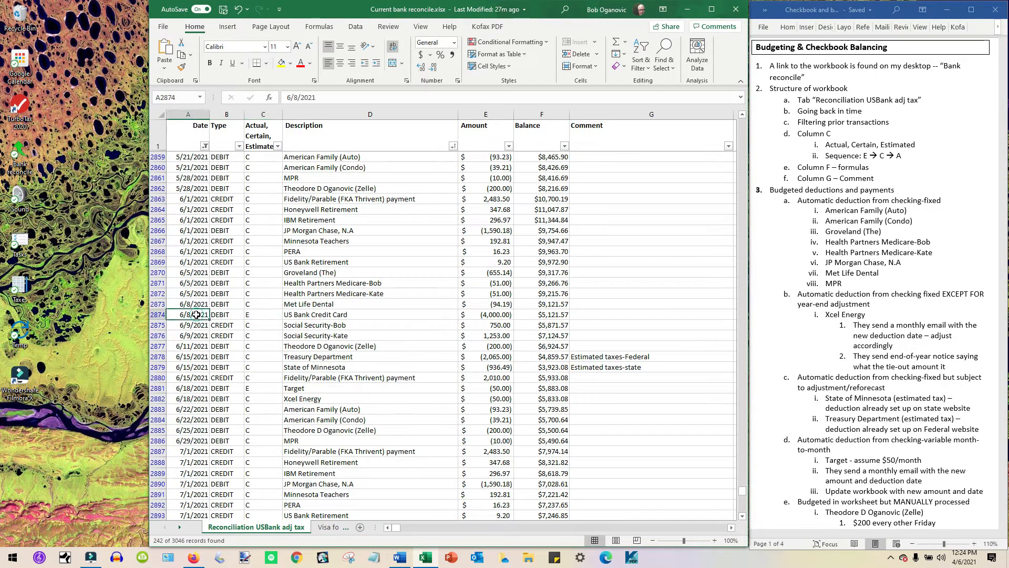
pyautogui.moveTo(196, 315); pyautogui.dragTo(327, 314)
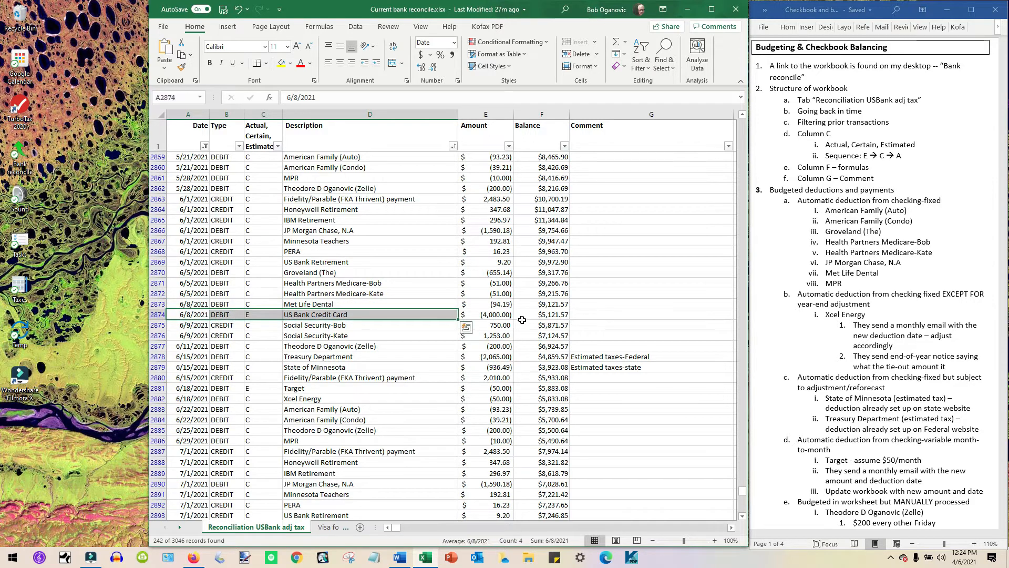
pyautogui.click(490, 316)
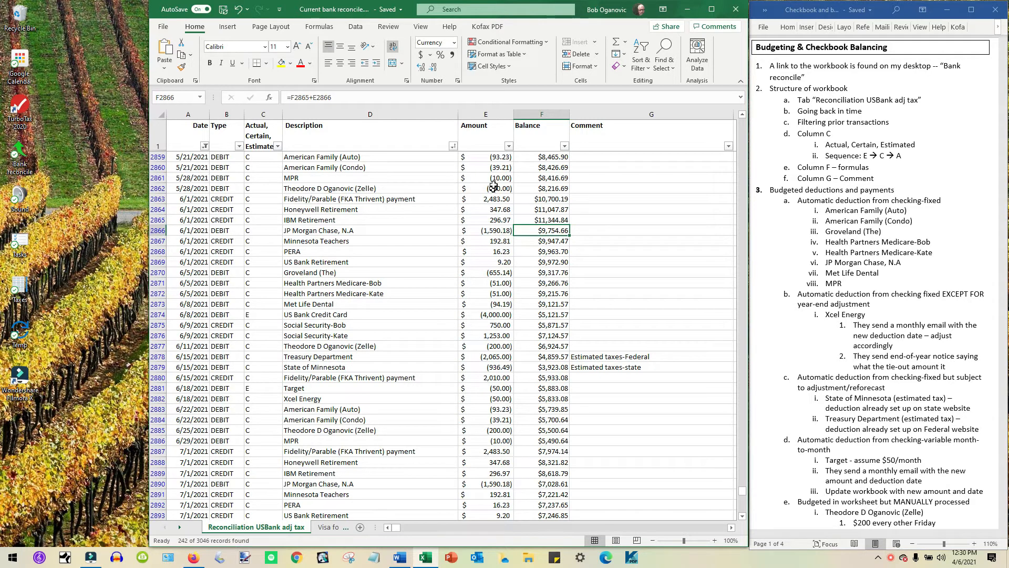
# Step: Examine the entries in the Amount column and the Balance formulas of the 6/1/2021 US Bank Retirement and Minnesota Teachers rows
pyautogui.moveTo(488, 156); pyautogui.dragTo(485, 241)
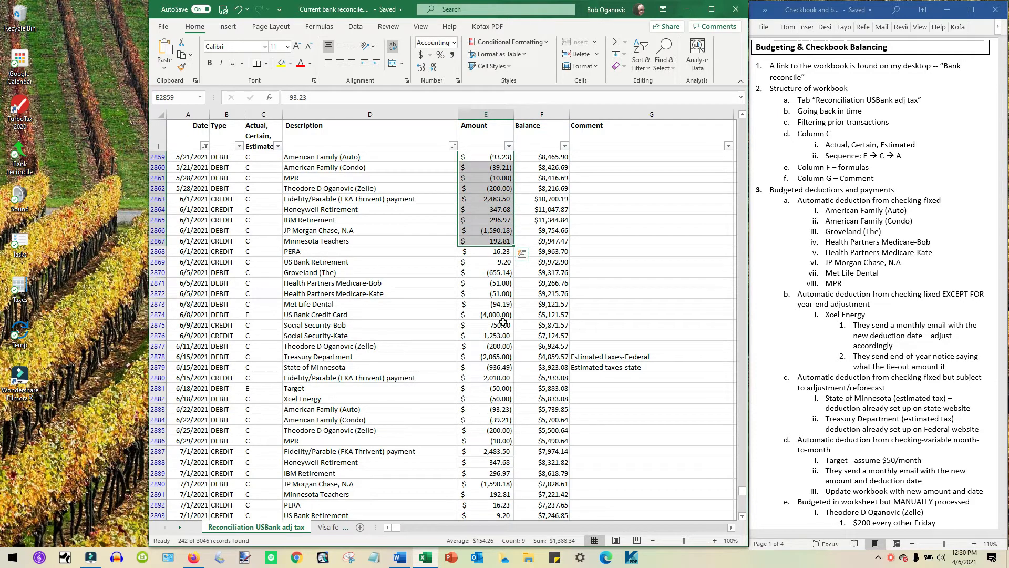
pyautogui.click(549, 262)
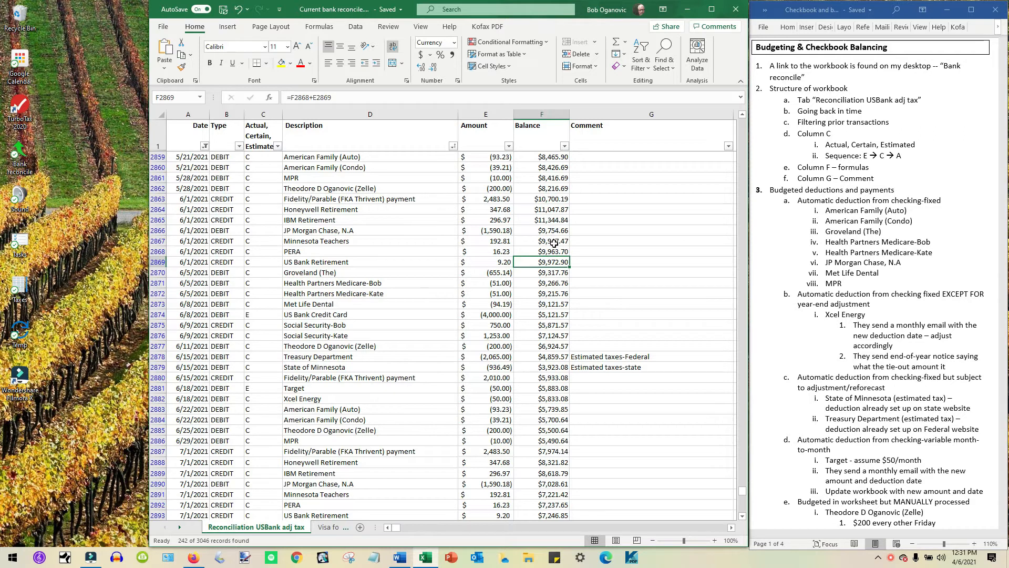
pyautogui.click(554, 244)
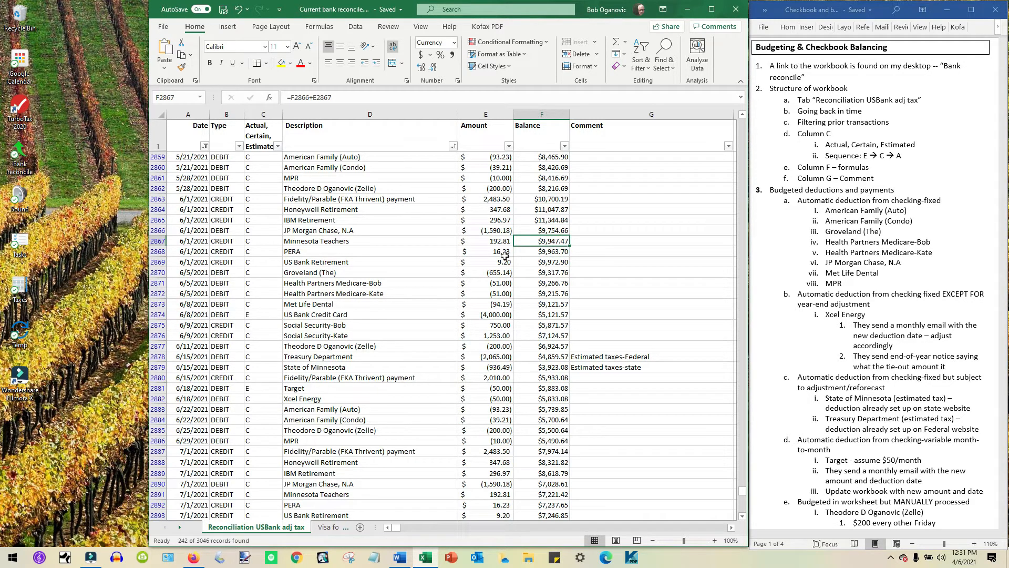
pyautogui.click(158, 240)
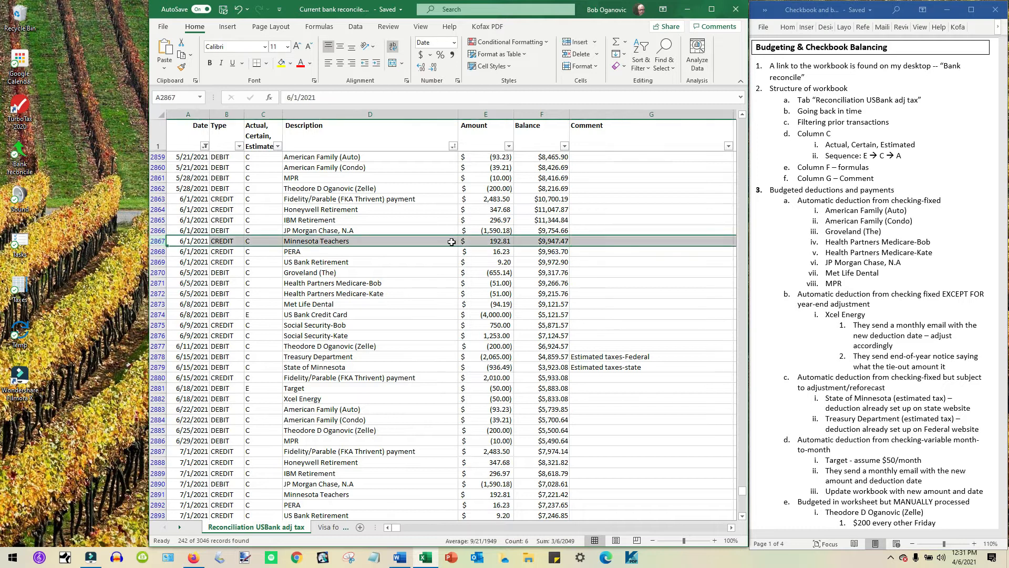
pyautogui.click(544, 240)
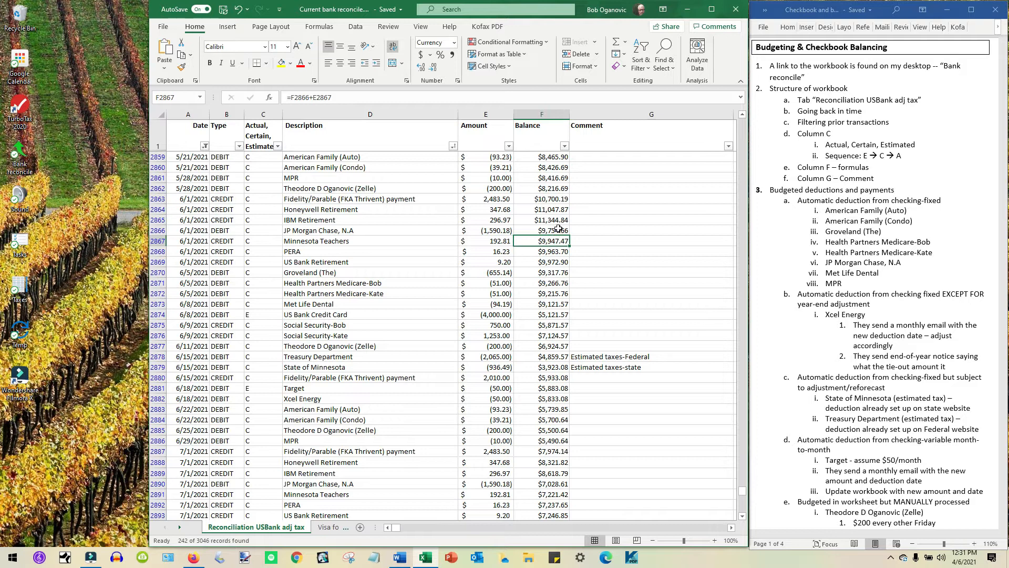
# Step: Examine how the 6/1/2021 JP Morgan Chase row's Balance formula combines the preceding row's balance with its own amount
pyautogui.click(558, 230)
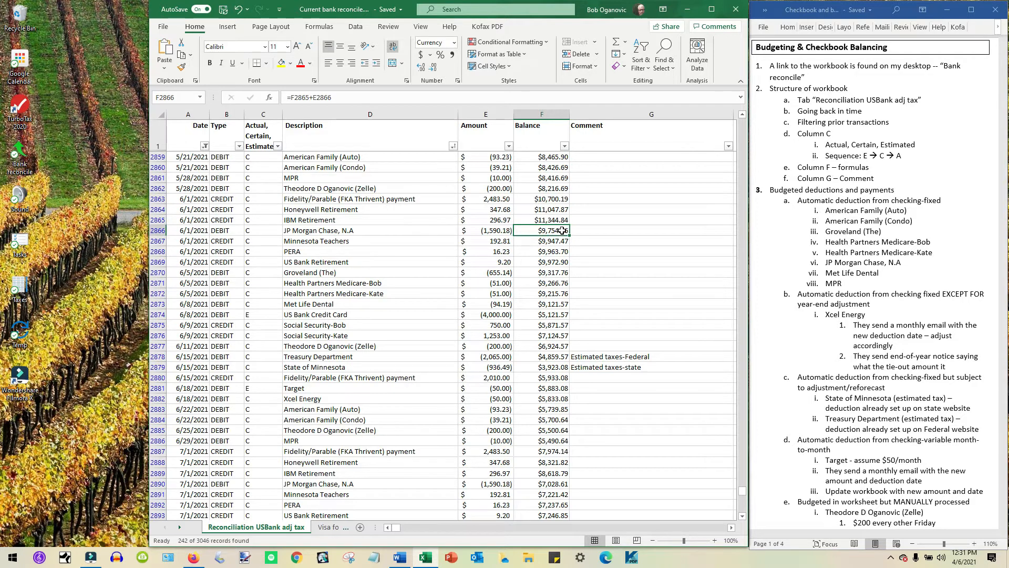
pyautogui.doubleClick(295, 98)
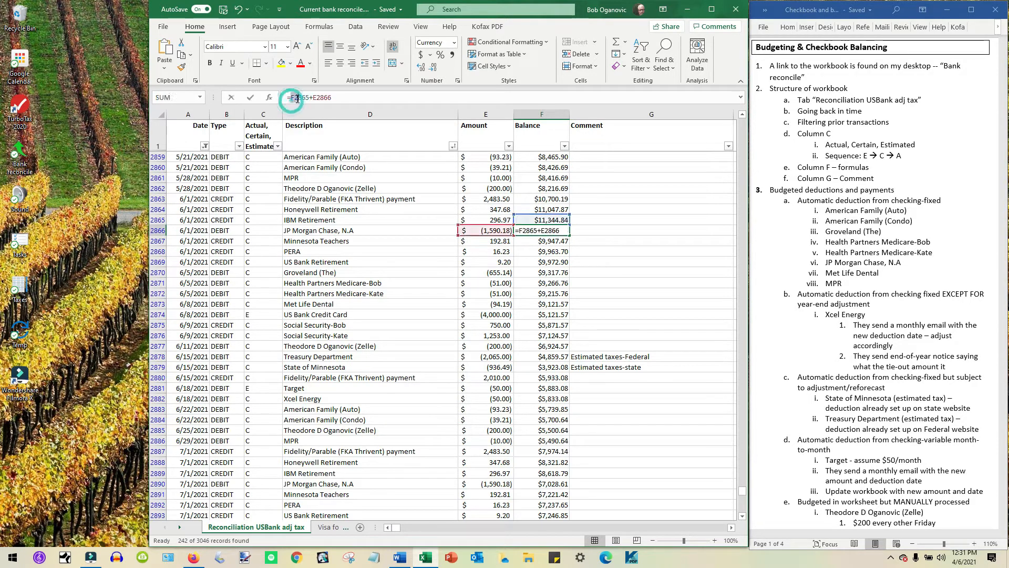
pyautogui.click(667, 208)
pyautogui.click(498, 232)
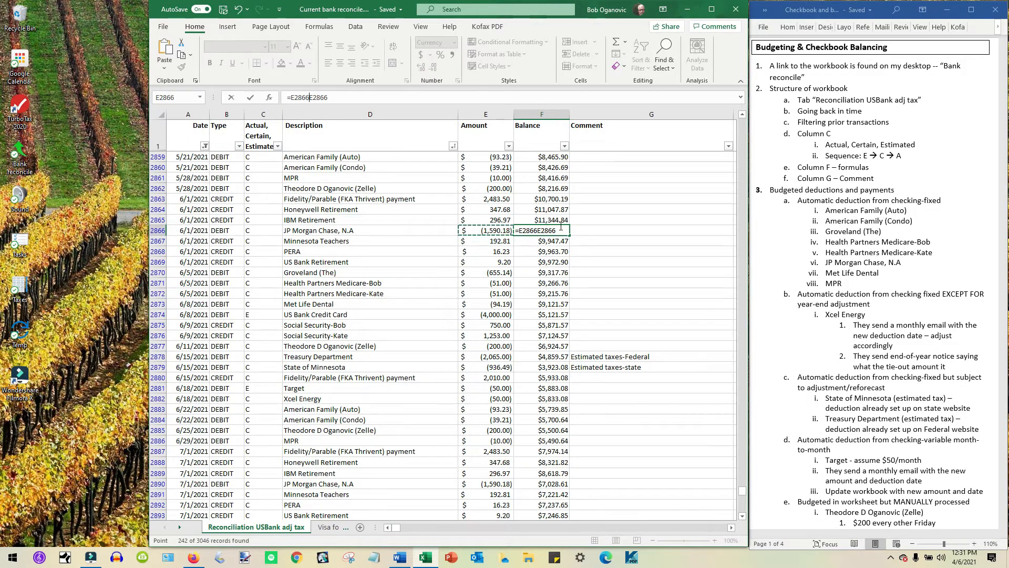
pyautogui.press('Escape')
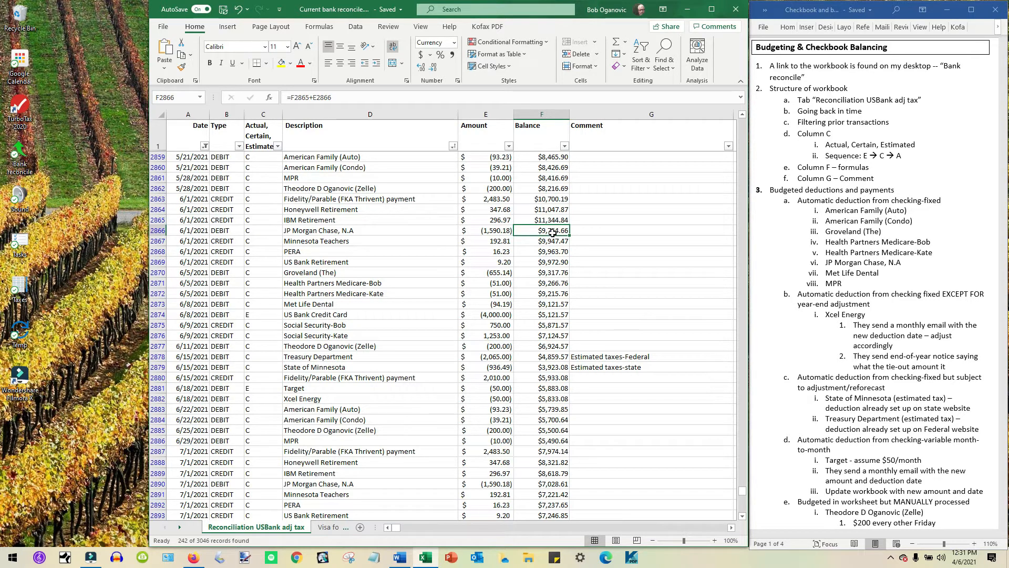
pyautogui.click(554, 218)
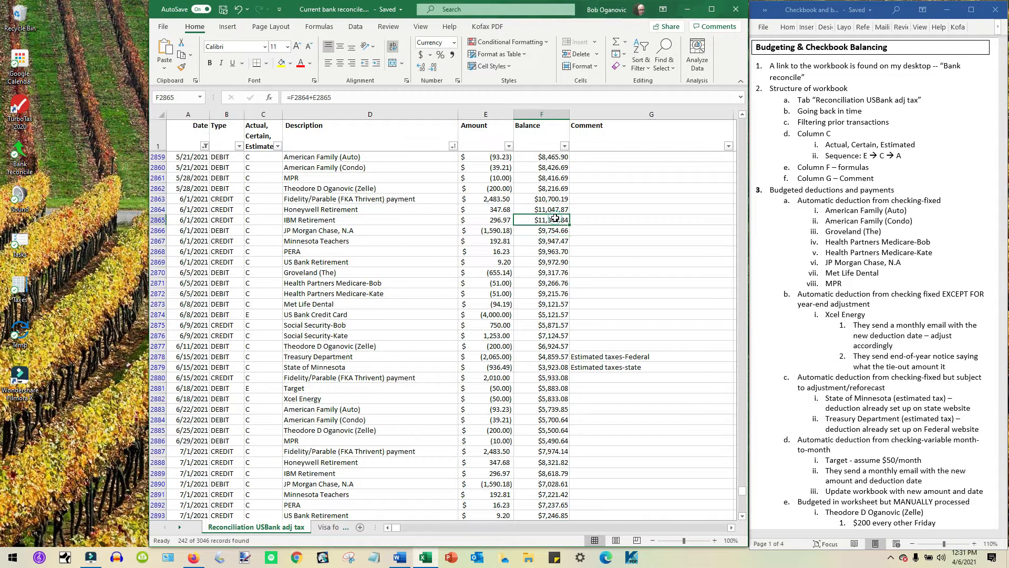
pyautogui.click(495, 232)
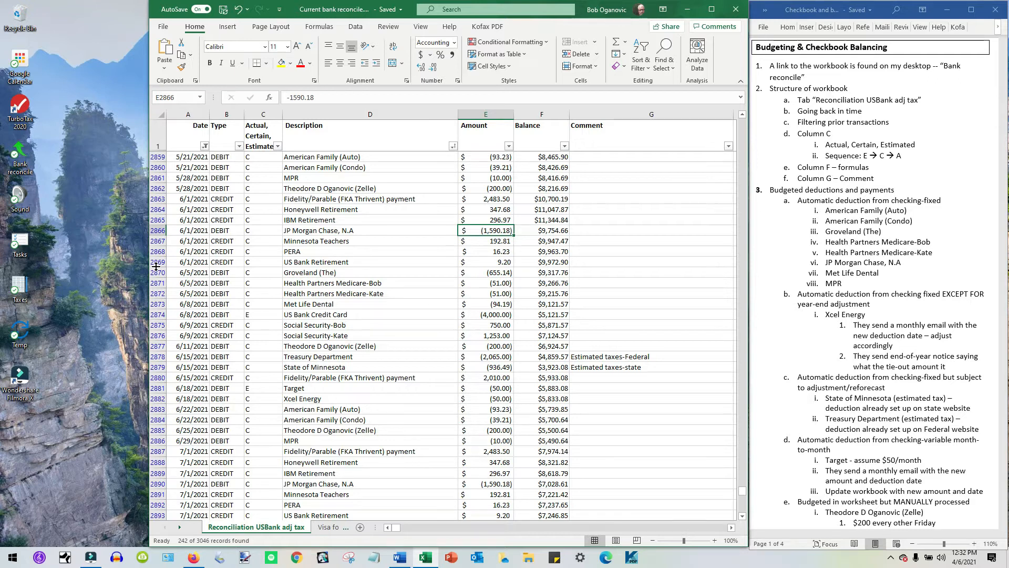
pyautogui.click(550, 232)
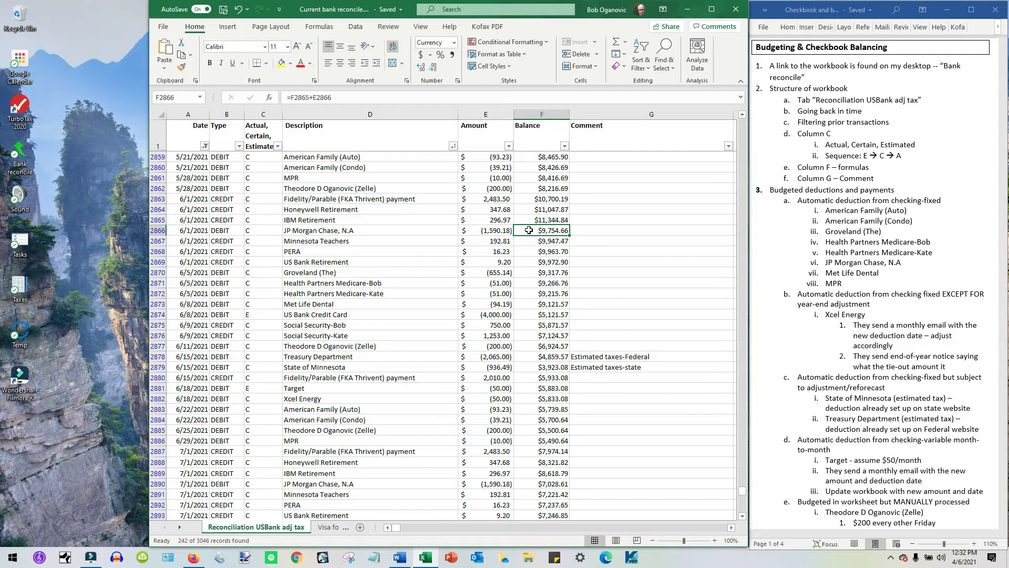
# Step: Set the amount of the 6/1/2021 US Bank Retirement entry to 10
pyautogui.click(504, 261)
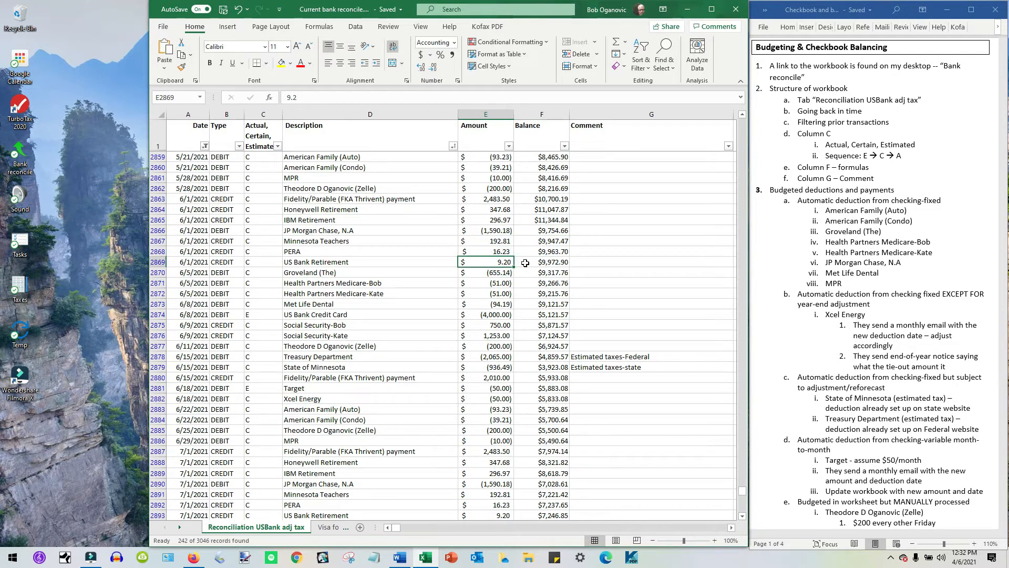
pyautogui.write('10')
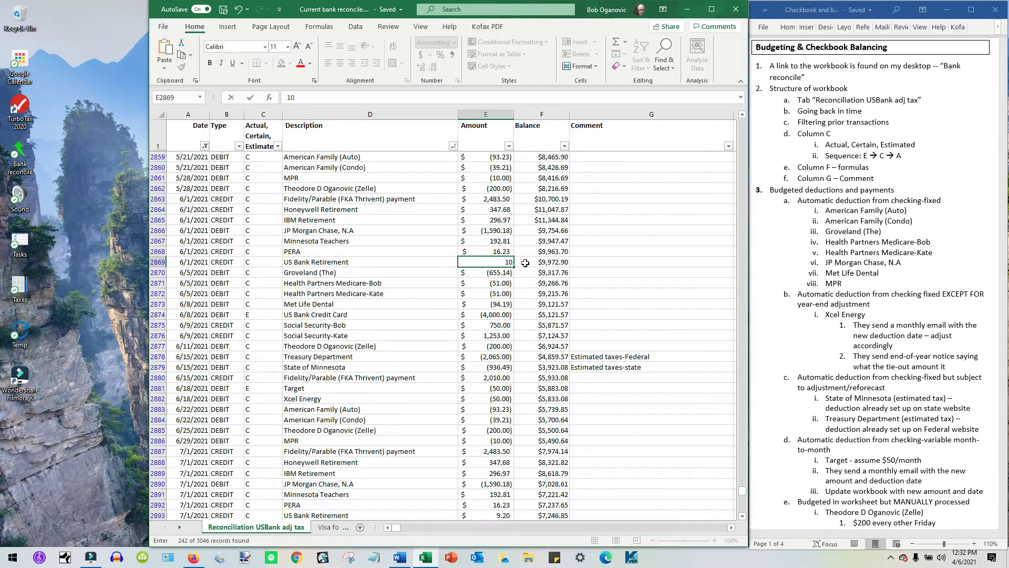
pyautogui.press('Return')
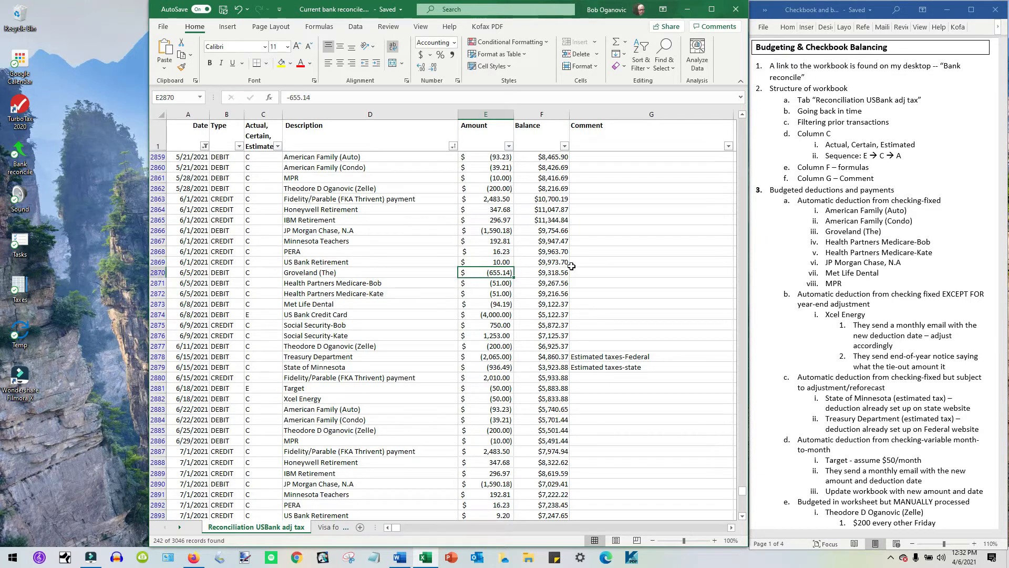
# Step: Fill the Balance formula from the 6/1/2021 US Bank Retirement row down through the 12/29/2021 MPR row
pyautogui.click(540, 262)
pyautogui.moveTo(569, 266); pyautogui.dragTo(567, 489)
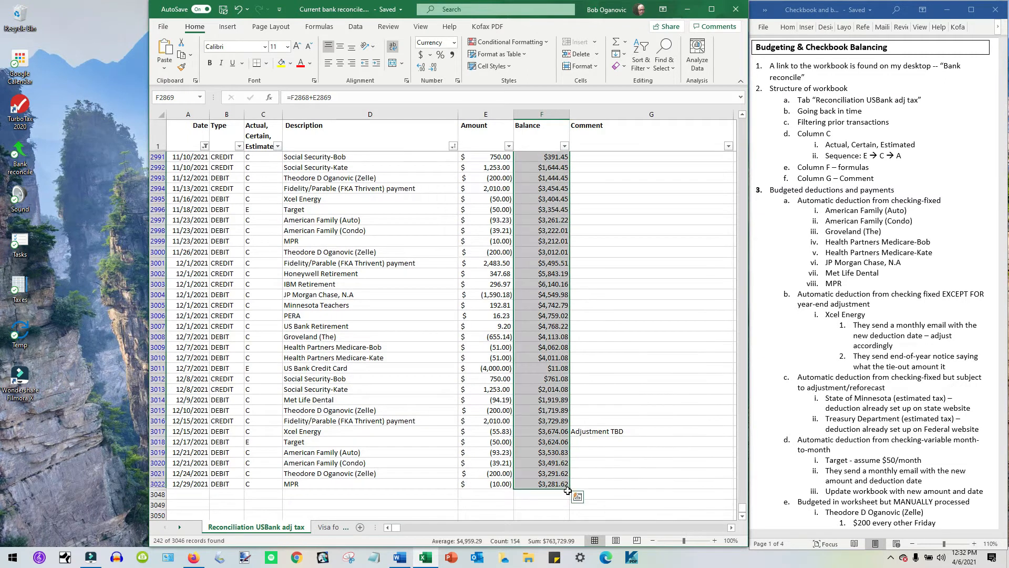
pyautogui.scroll(20, 663, 158)
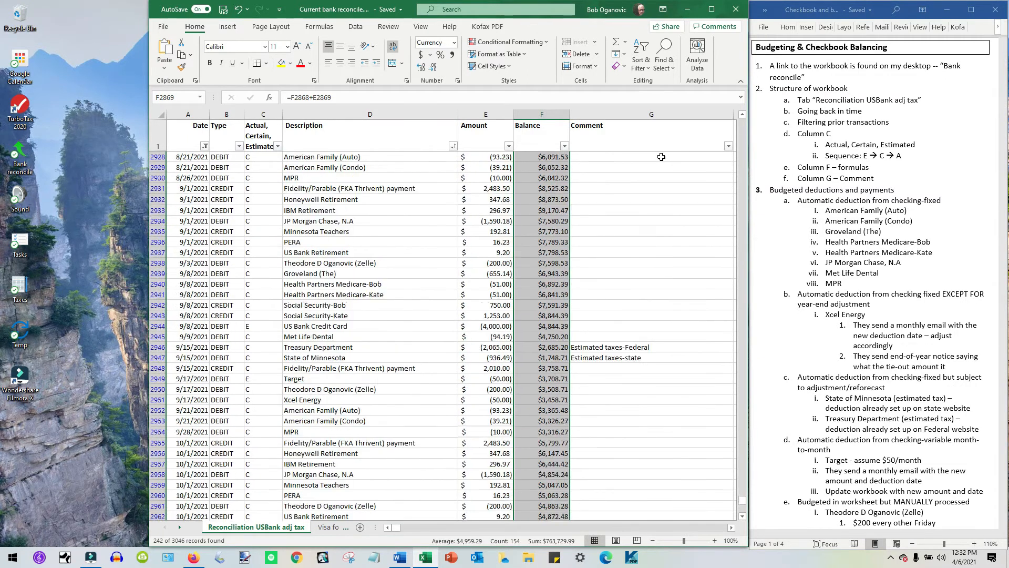
pyautogui.scroll(17, 661, 157)
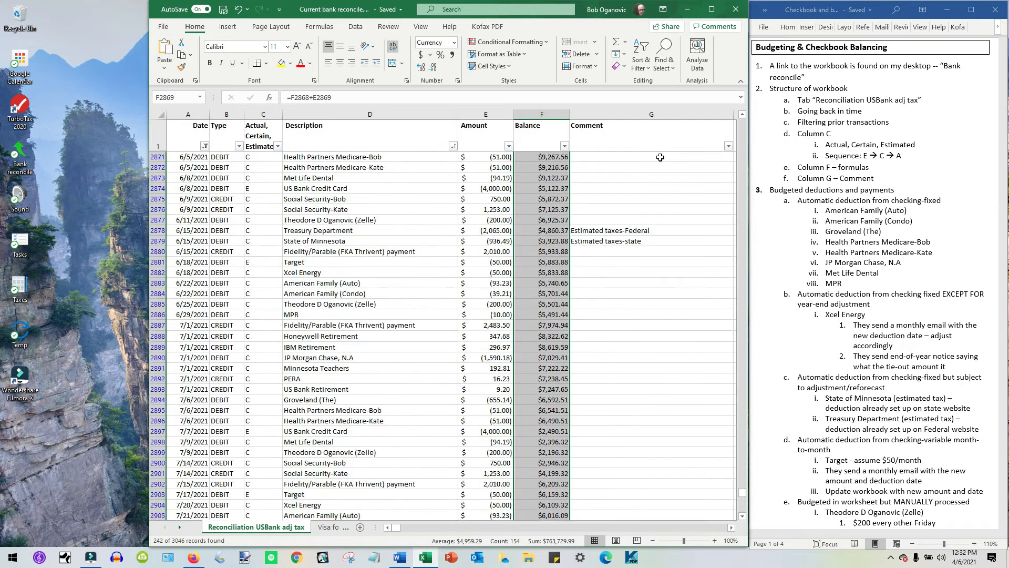
# Step: Undo the Balance formula fill and the amount change in the 6/1/2021 US Bank Retirement row
pyautogui.click(490, 292)
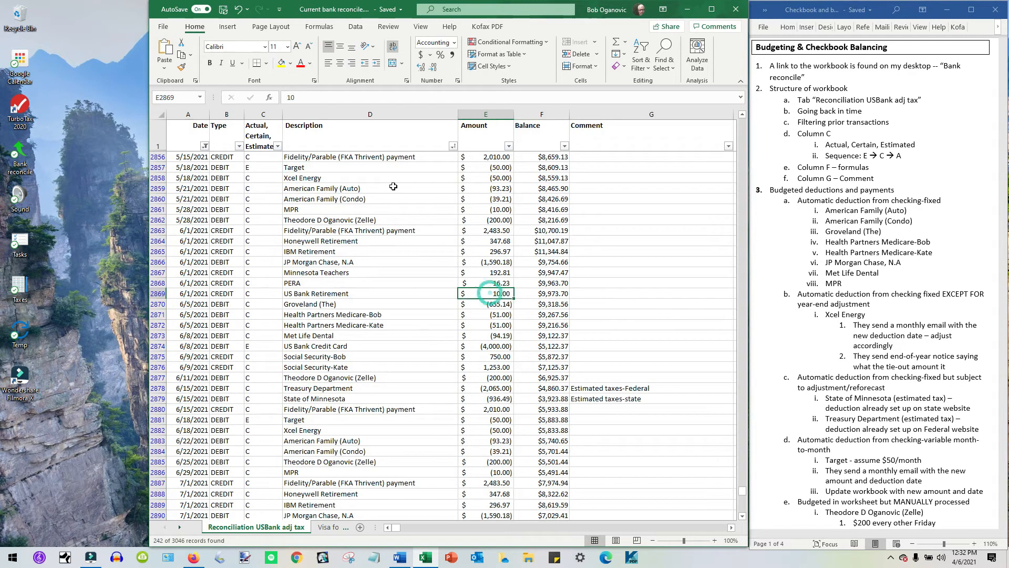
pyautogui.click(240, 11)
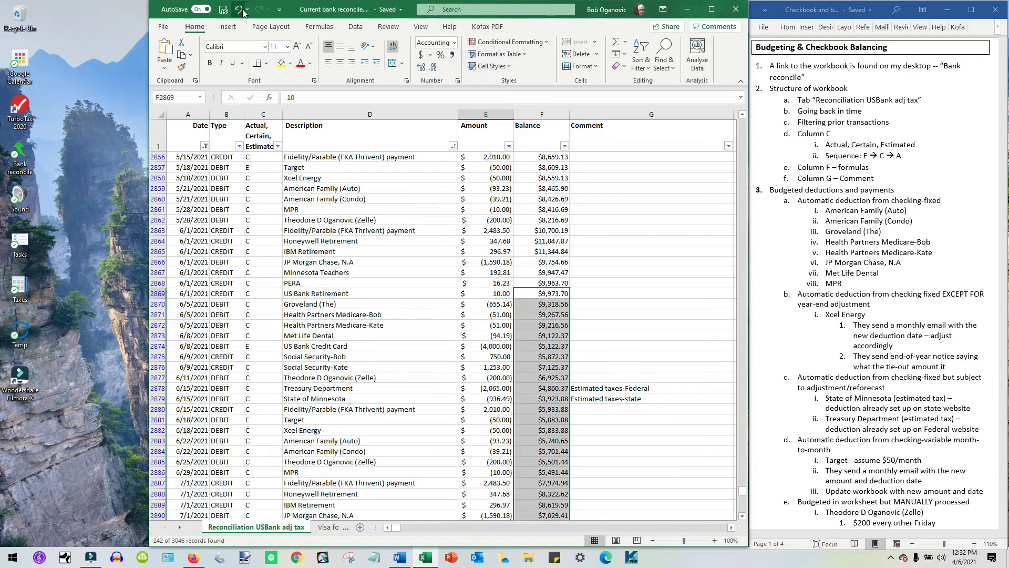
pyautogui.click(242, 12)
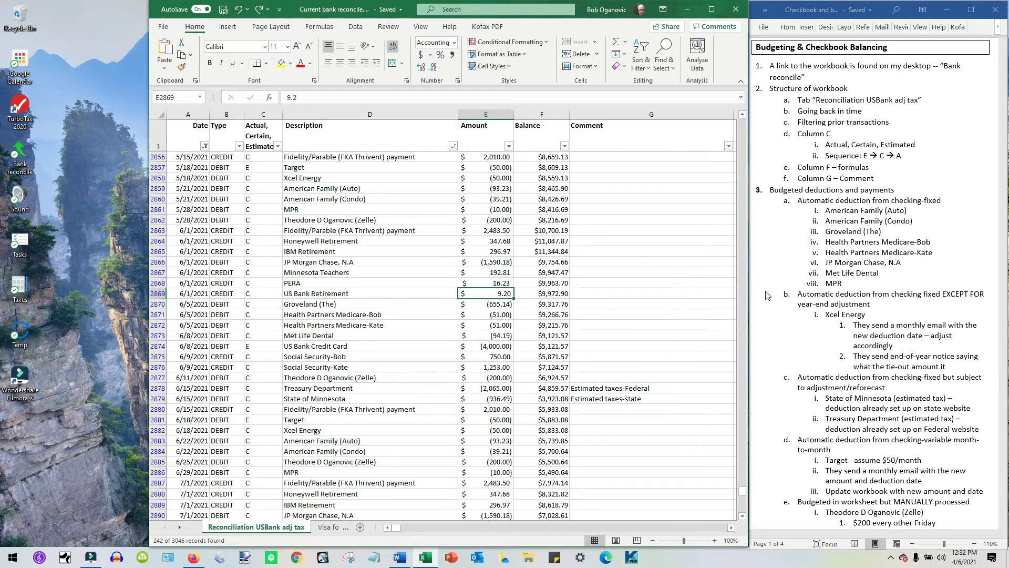
# Step: Highlight the "Budgeted deductions and payments" heading in the Word notes, and the payees listed under its first item
pyautogui.click(783, 184)
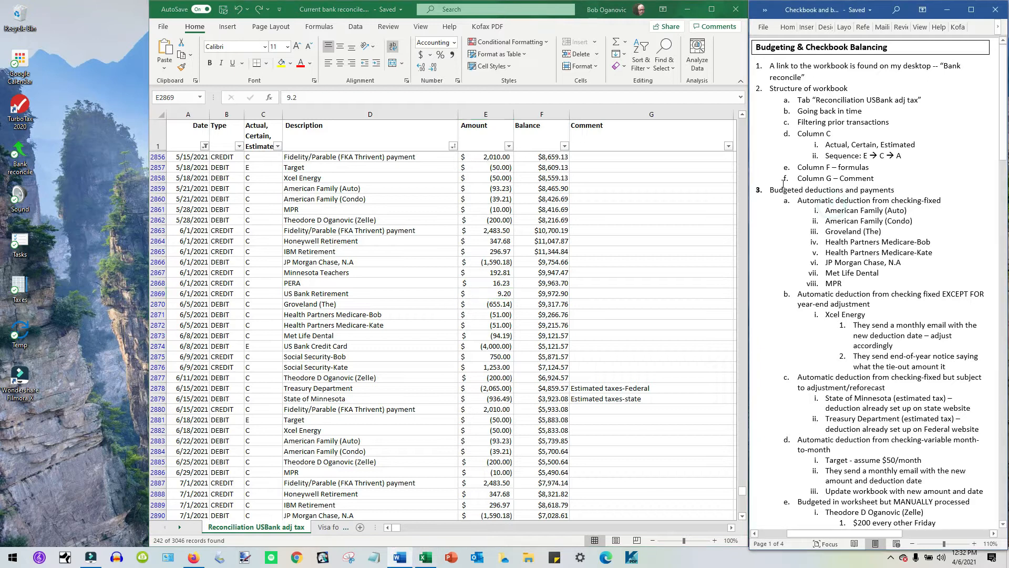
pyautogui.moveTo(769, 189); pyautogui.dragTo(907, 190)
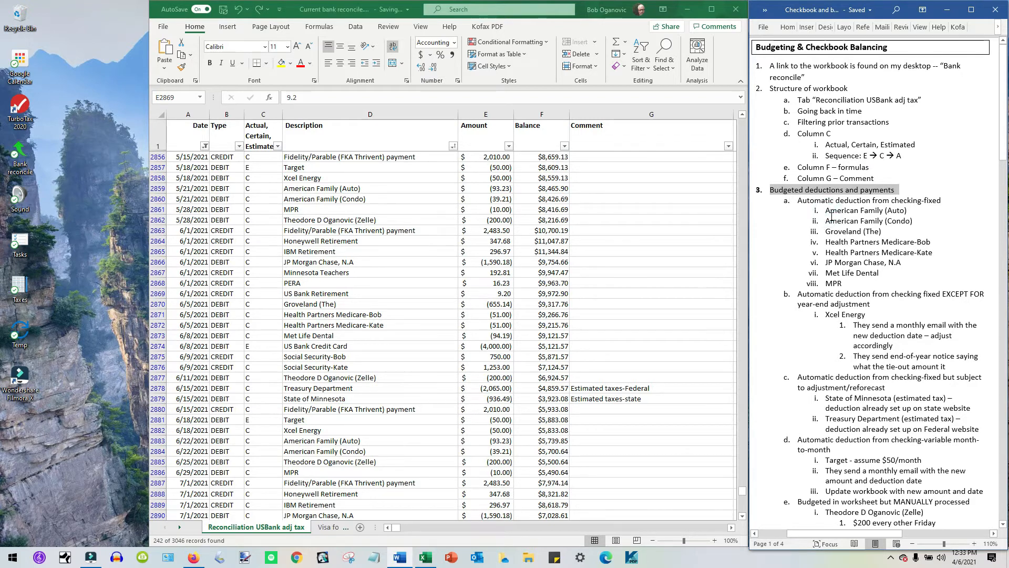
pyautogui.moveTo(826, 211)
pyautogui.mouseDown()
pyautogui.moveTo(872, 267)
pyautogui.moveTo(851, 284)
pyautogui.mouseUp()
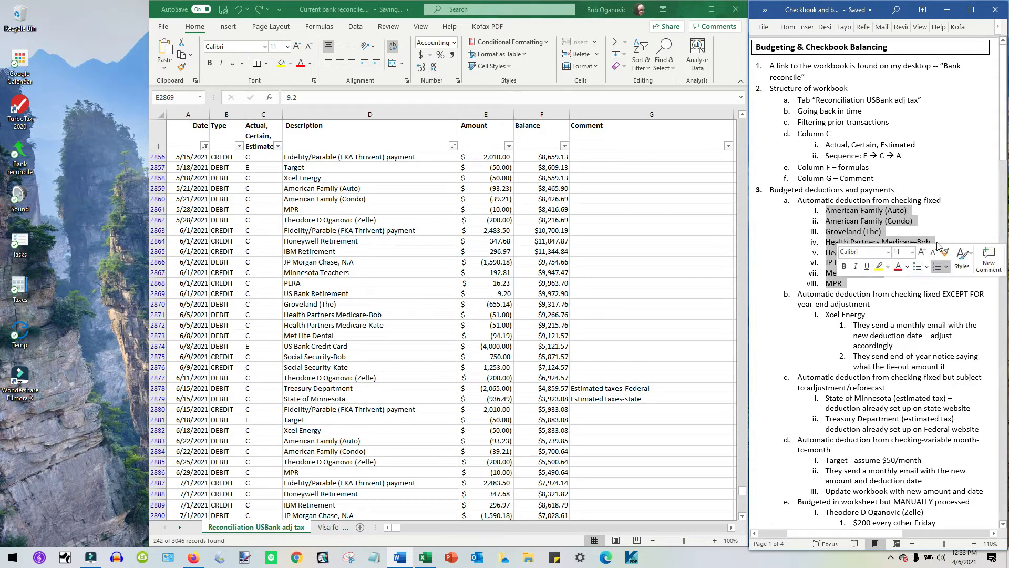
pyautogui.click(933, 211)
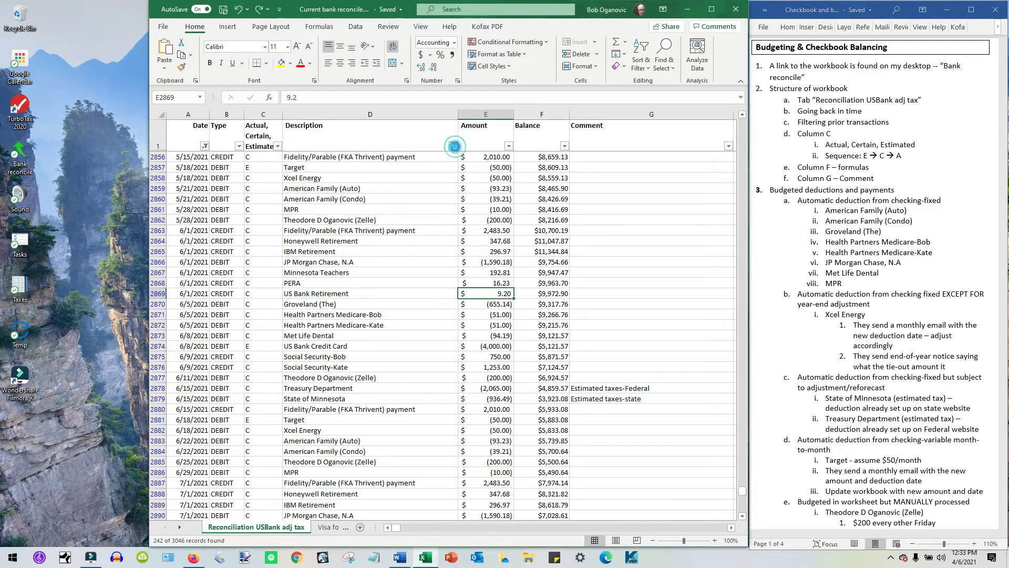
# Step: Filter the Description column in the Excel workbook to show only American Family (Auto) entries
pyautogui.click(453, 147)
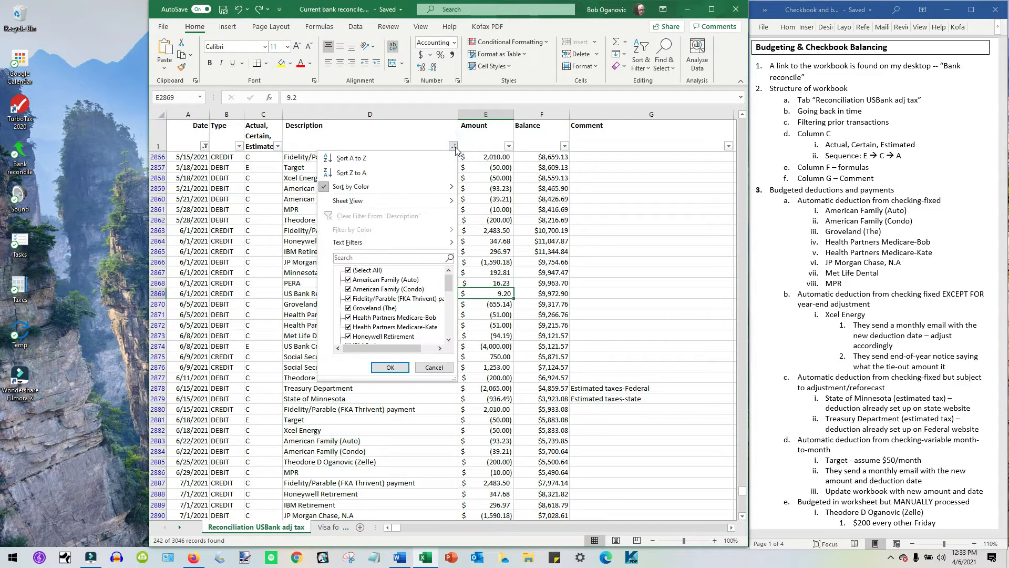
pyautogui.click(376, 271)
pyautogui.click(375, 273)
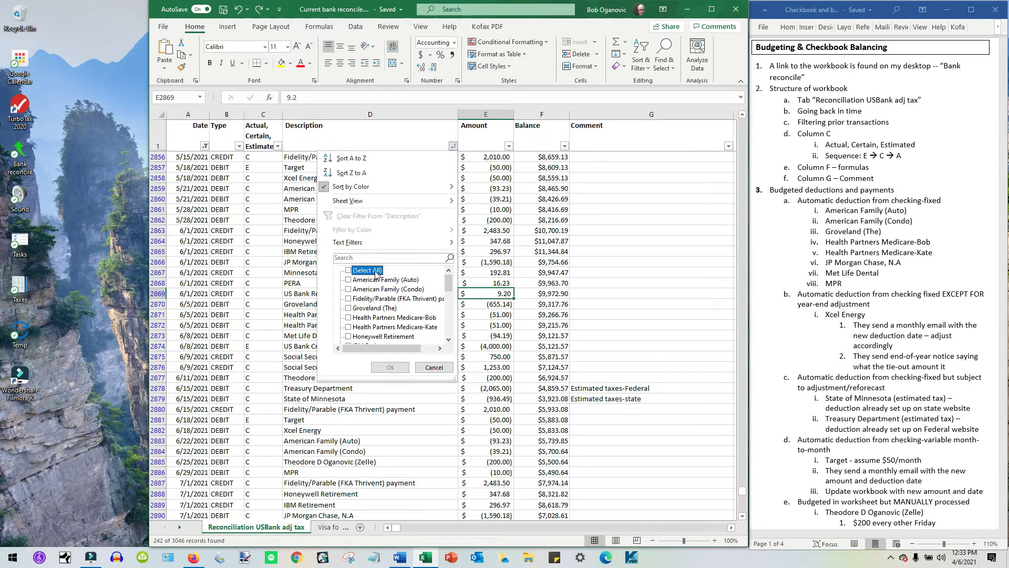
pyautogui.click(348, 280)
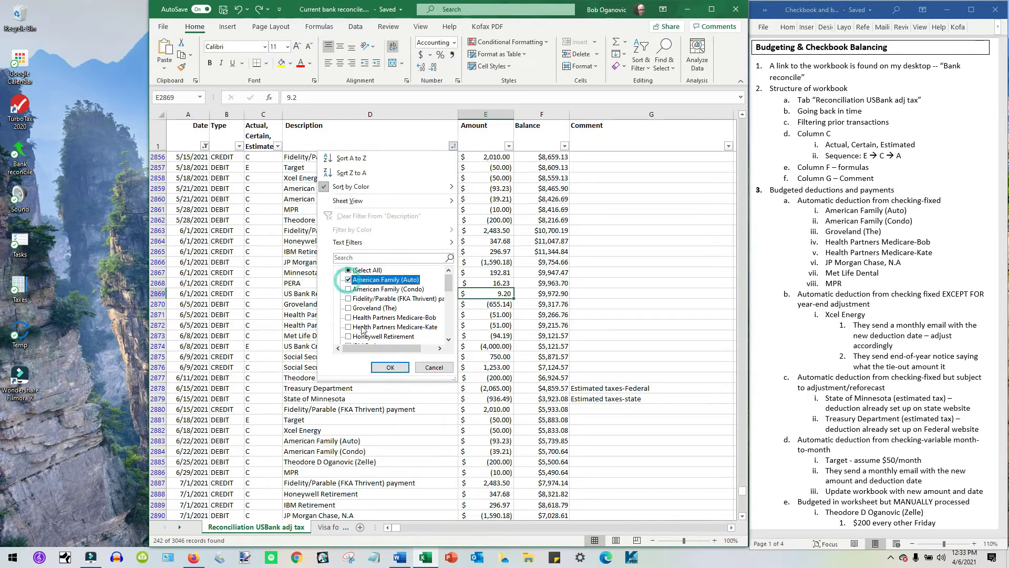
pyautogui.click(383, 368)
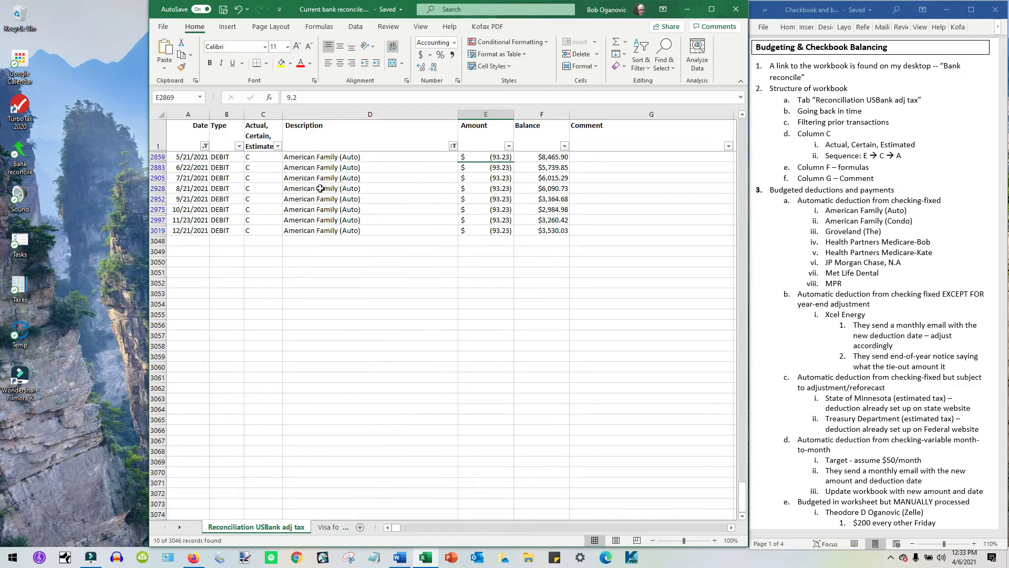
# Step: Add American Family (Condo) to the Description filter alongside American Family (Auto)
pyautogui.click(453, 146)
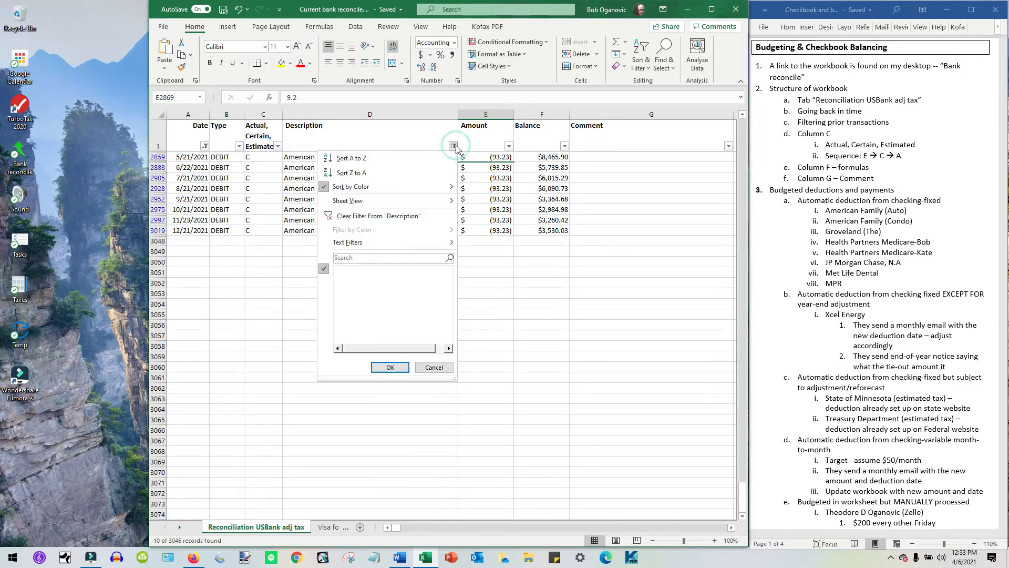
pyautogui.click(373, 290)
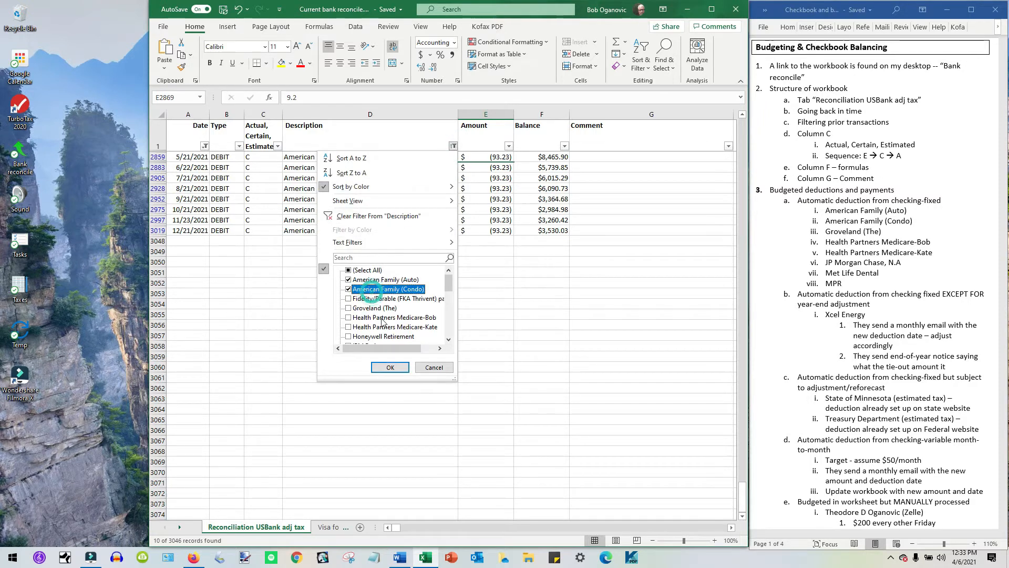
pyautogui.click(390, 367)
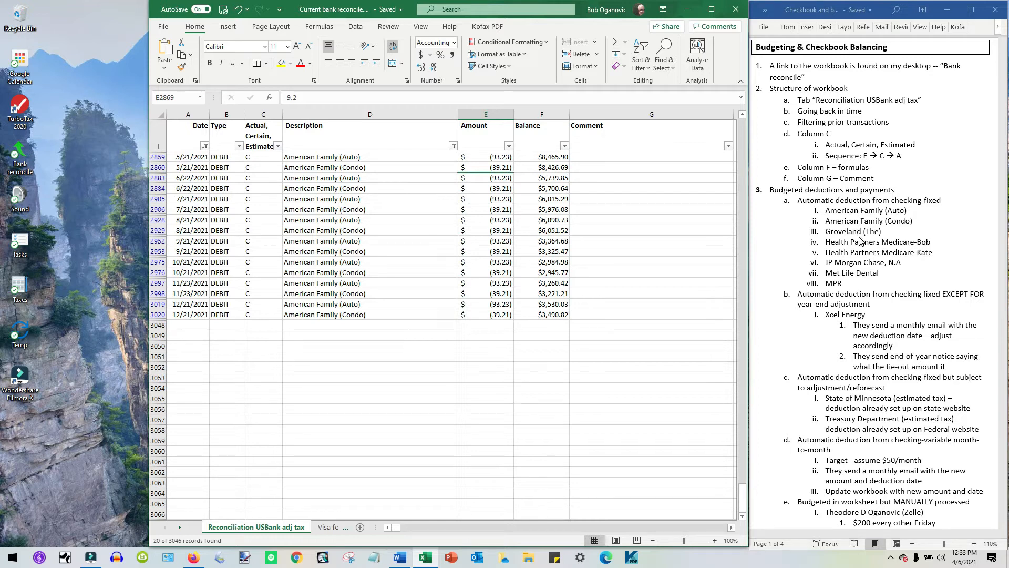
# Step: Highlight the "Automatic deduction from checking-fixed" section in the Word notes, covering its payees from American Family (Auto) through MPR
pyautogui.click(833, 263)
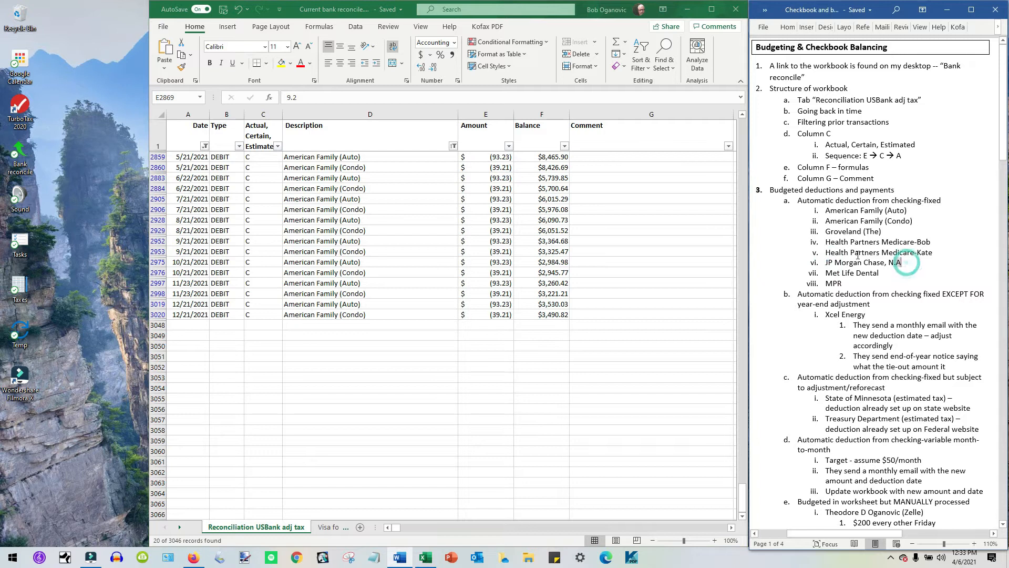
pyautogui.moveTo(907, 266); pyautogui.dragTo(820, 285)
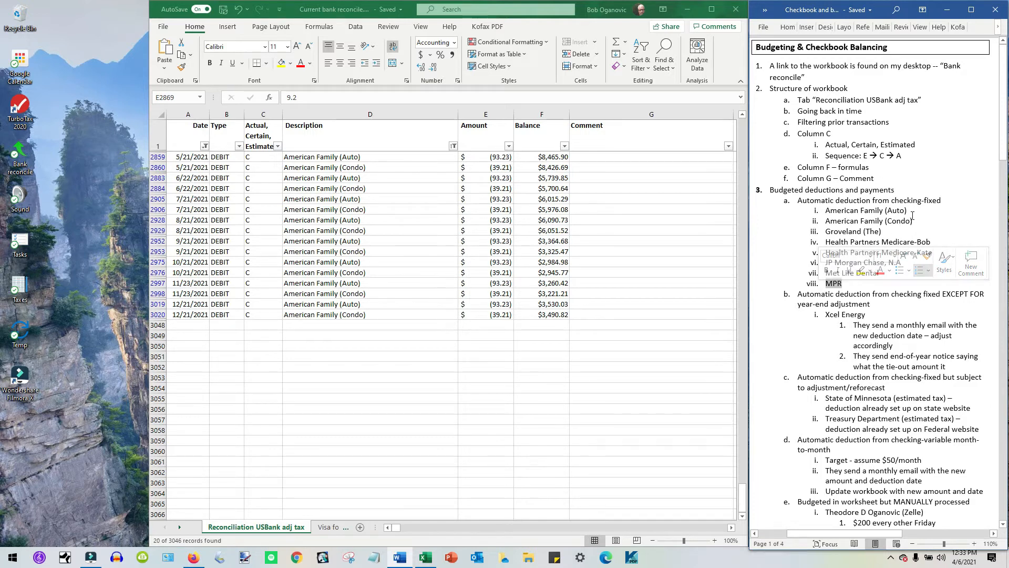
pyautogui.moveTo(823, 210); pyautogui.dragTo(914, 224)
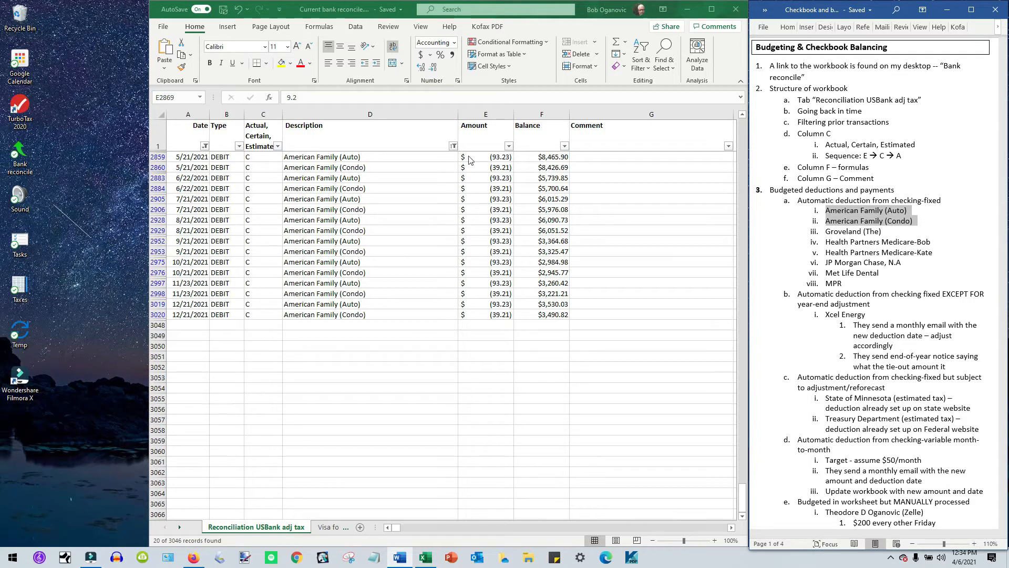
pyautogui.click(791, 205)
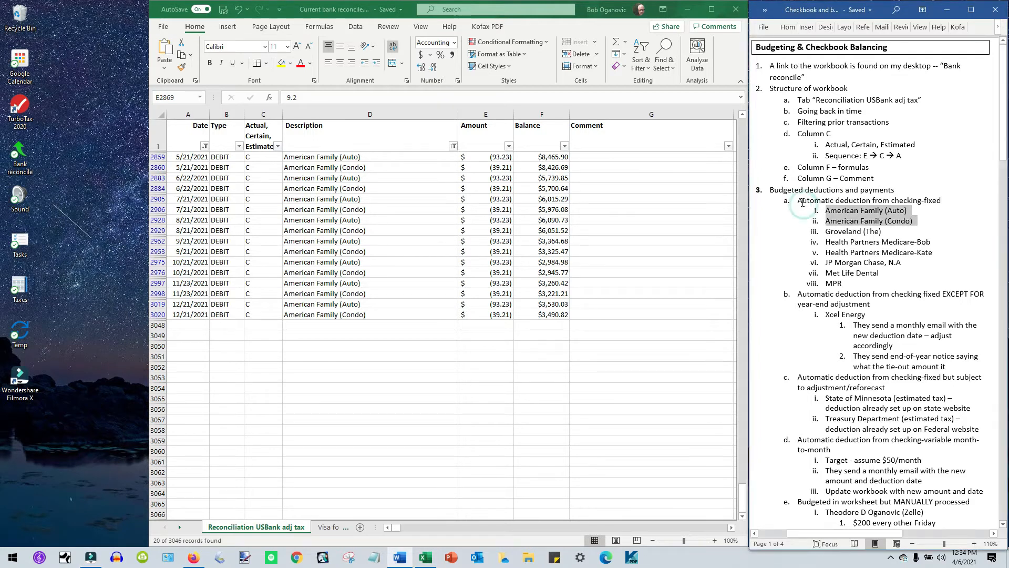
pyautogui.click(801, 203)
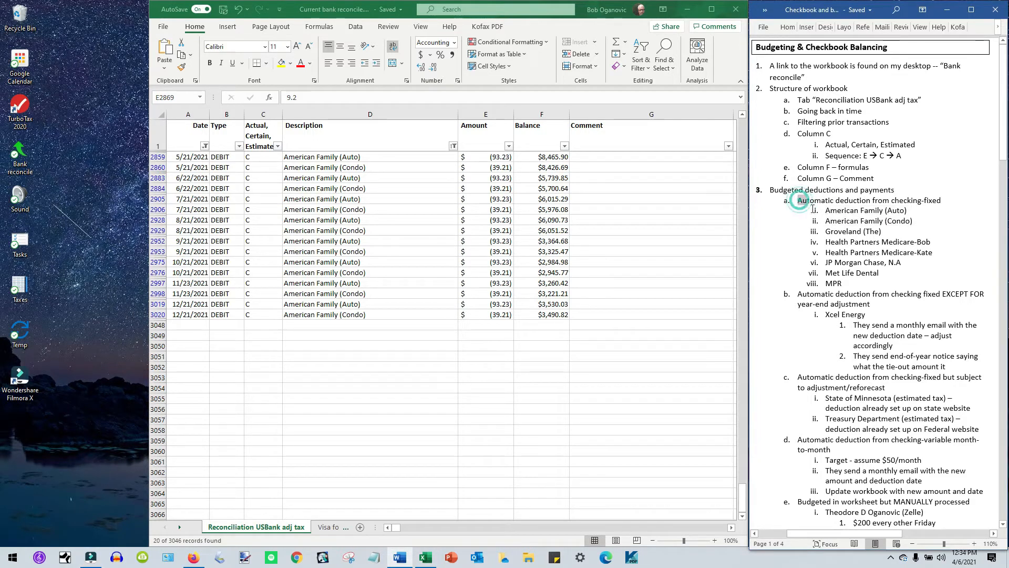
pyautogui.moveTo(799, 201); pyautogui.dragTo(917, 283)
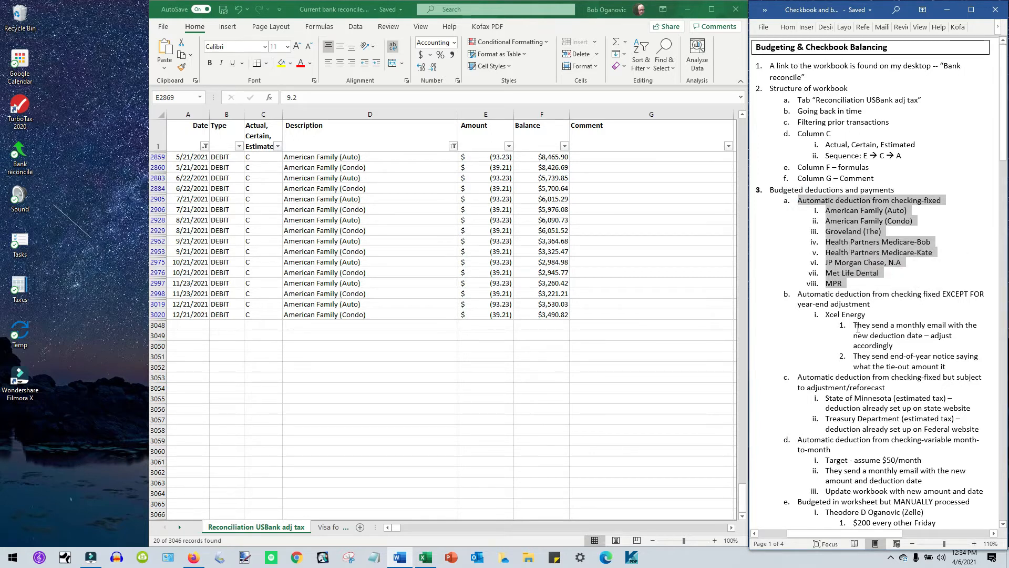
# Step: Reset the Description filter in the Excel workbook to include all payees
pyautogui.click(455, 145)
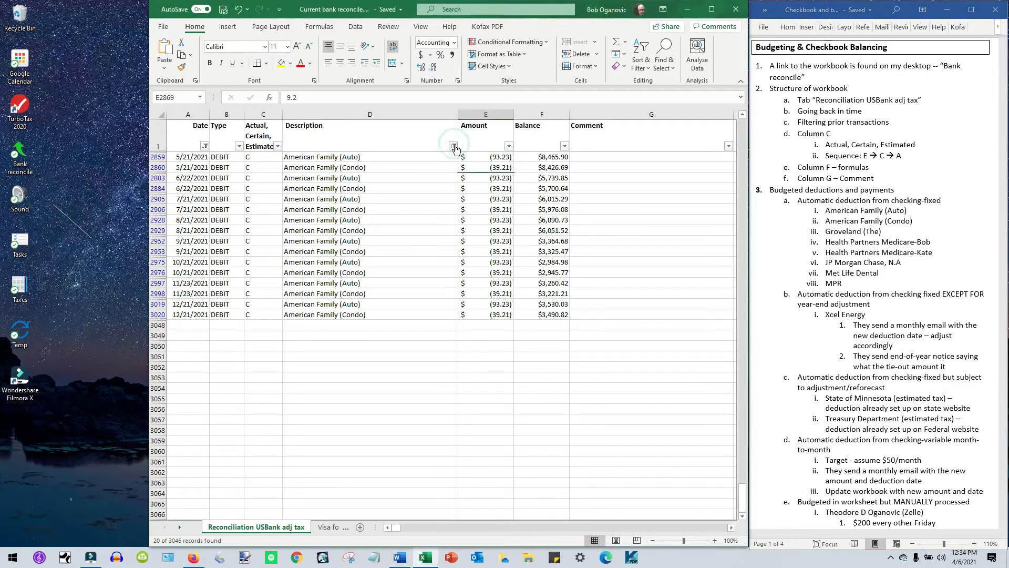
pyautogui.click(454, 147)
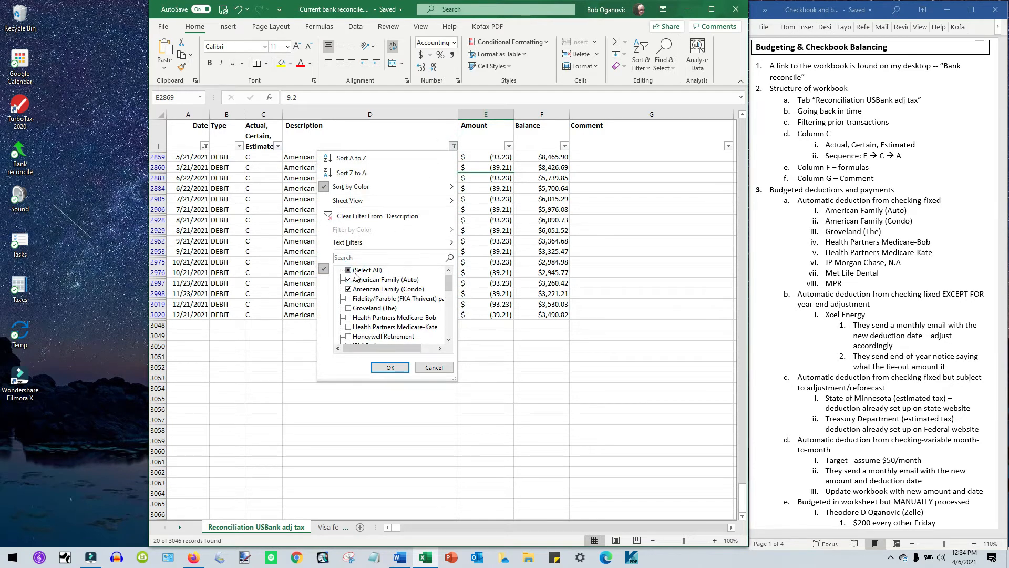
pyautogui.click(391, 368)
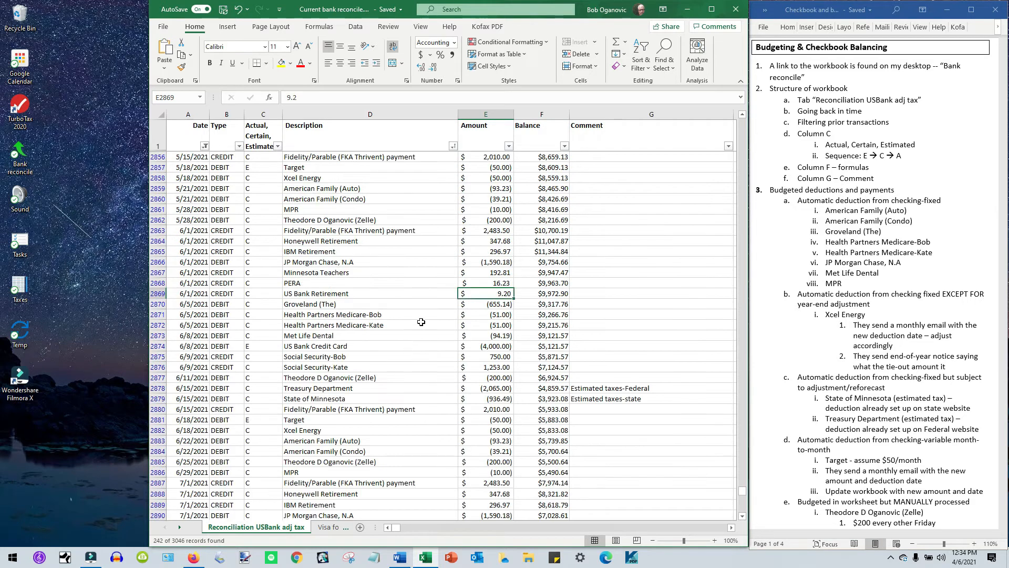
# Step: Filter the Description column to show only Xcel Energy entries
pyautogui.click(453, 147)
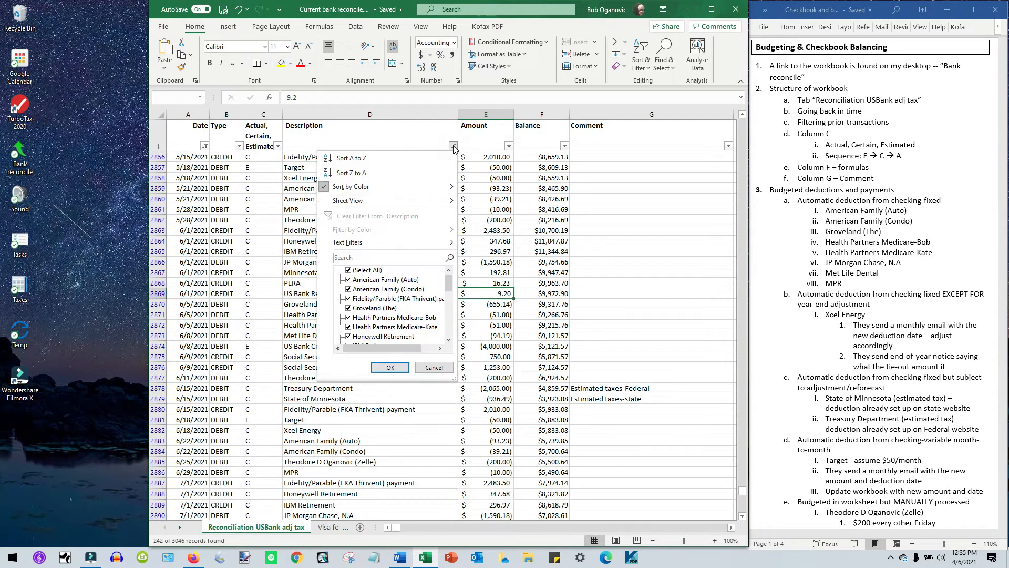
pyautogui.click(349, 270)
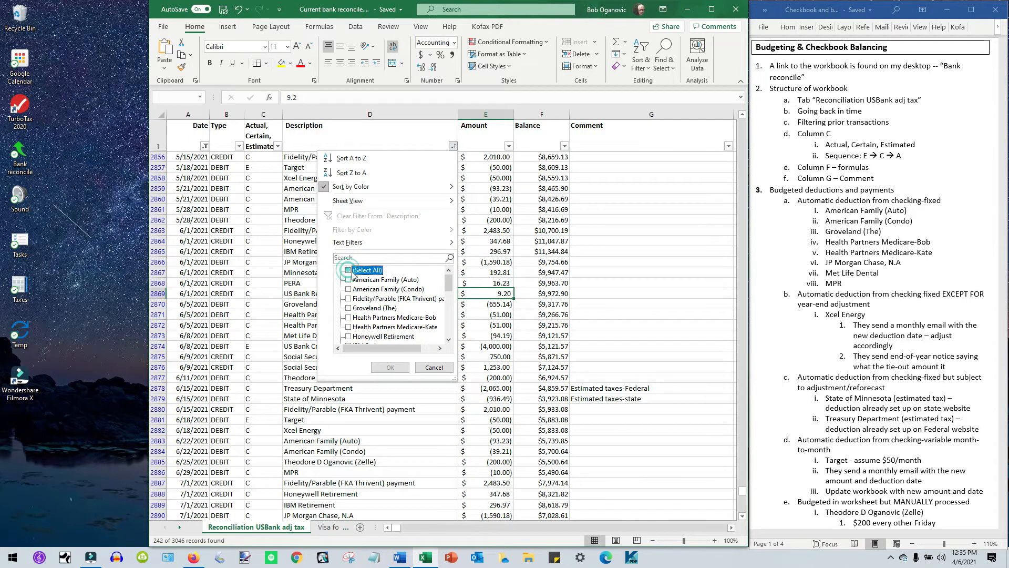
pyautogui.moveTo(448, 283); pyautogui.dragTo(449, 332)
pyautogui.click(362, 336)
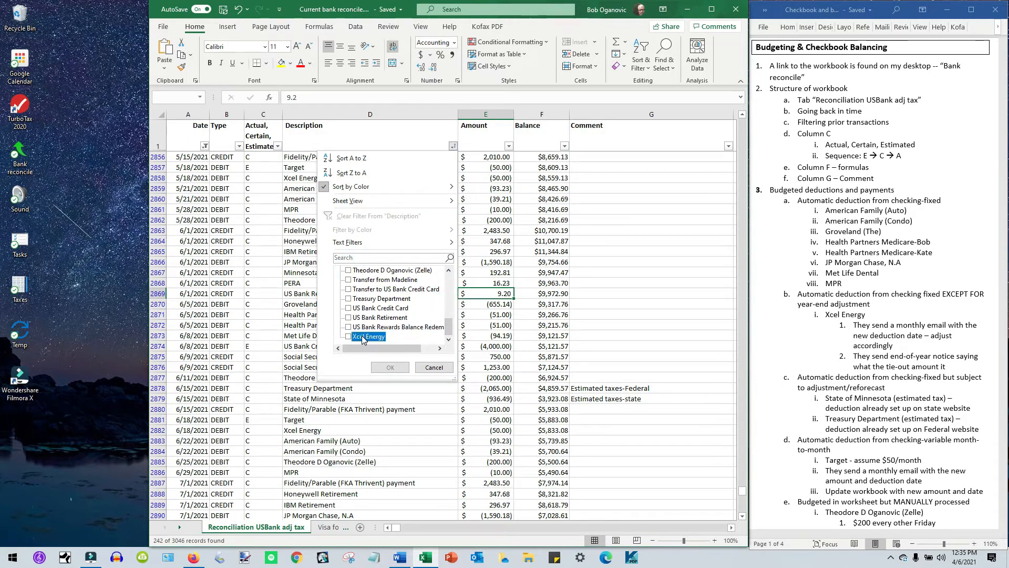
pyautogui.click(390, 367)
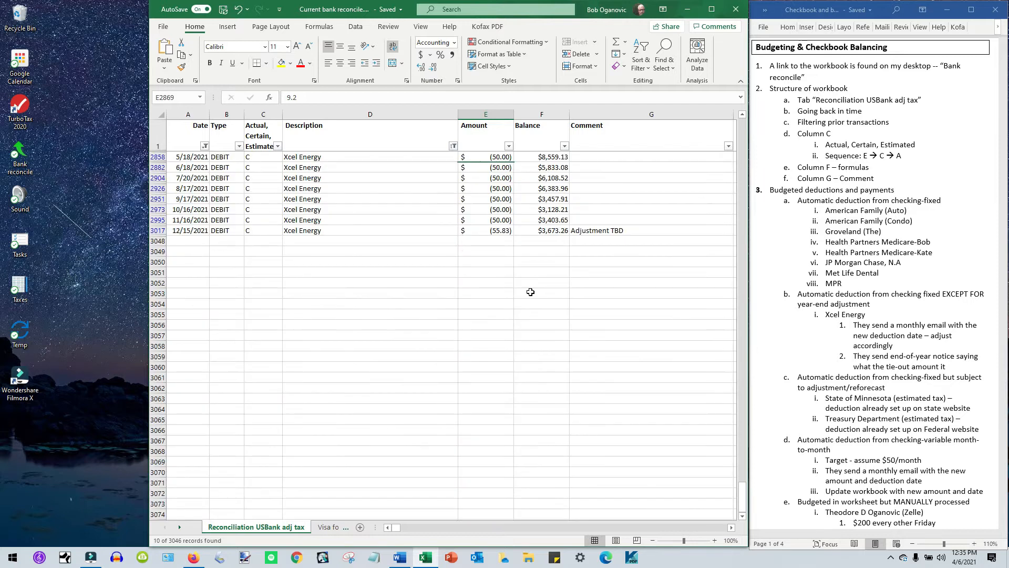
# Step: Highlight the Xcel Energy note about the end-of-year notice and tie-out amount in the Word notes, and clear the highlight
pyautogui.click(862, 357)
pyautogui.moveTo(853, 356); pyautogui.dragTo(971, 379)
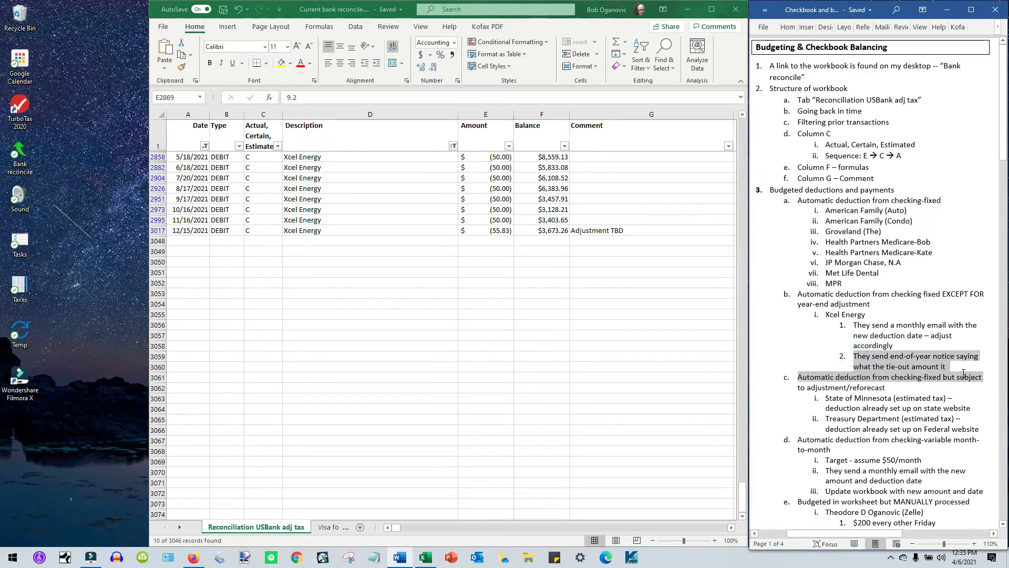
pyautogui.click(960, 369)
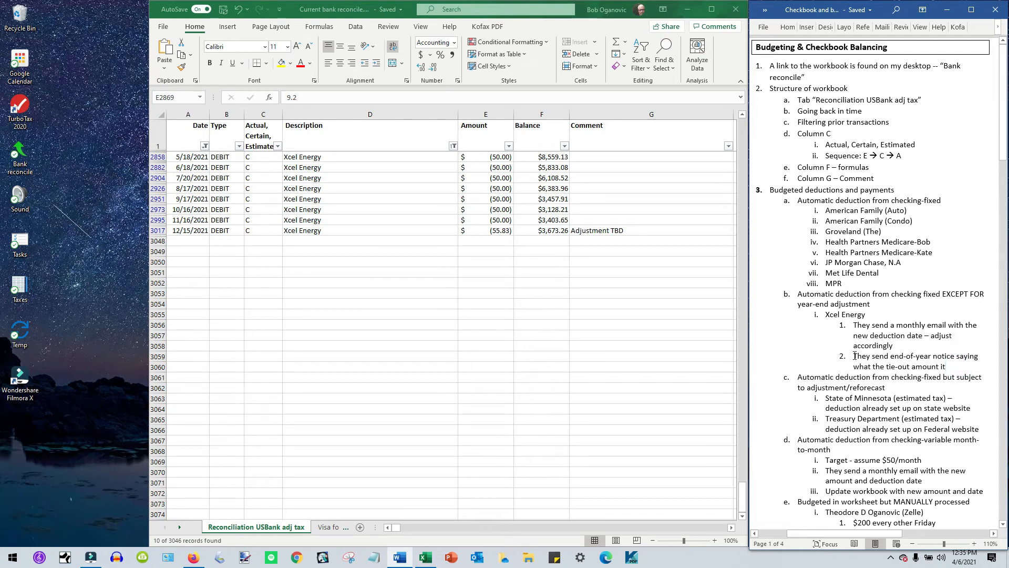
pyautogui.moveTo(854, 356); pyautogui.dragTo(958, 370)
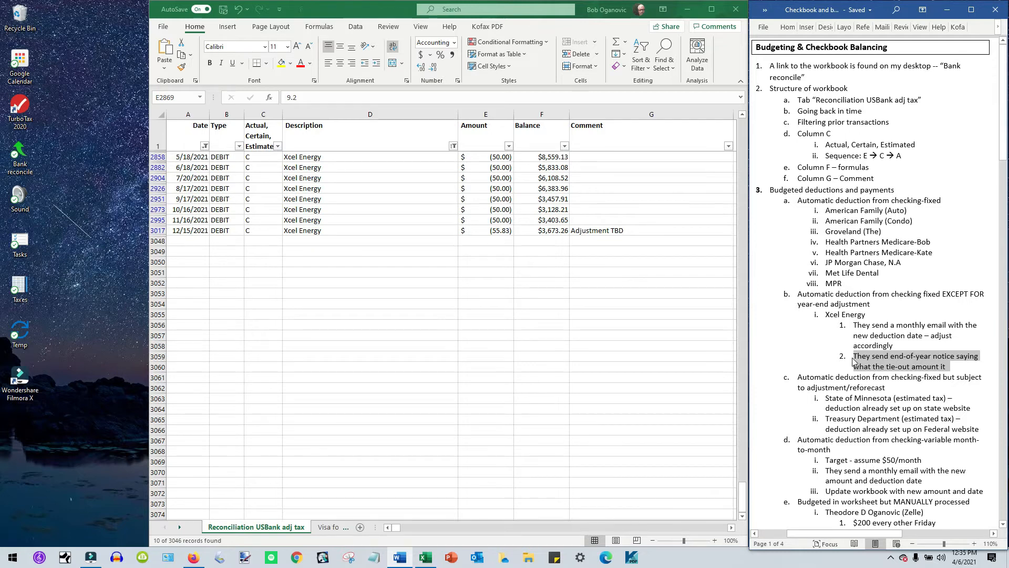
pyautogui.click(837, 393)
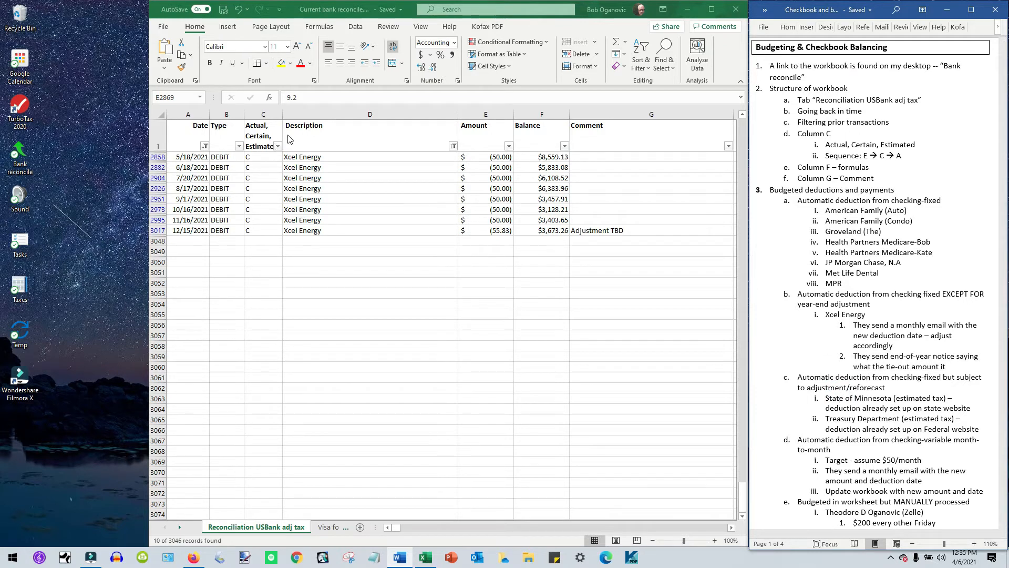
# Step: Remove the Xcel Energy filter from the Description column by including every payee again
pyautogui.click(455, 147)
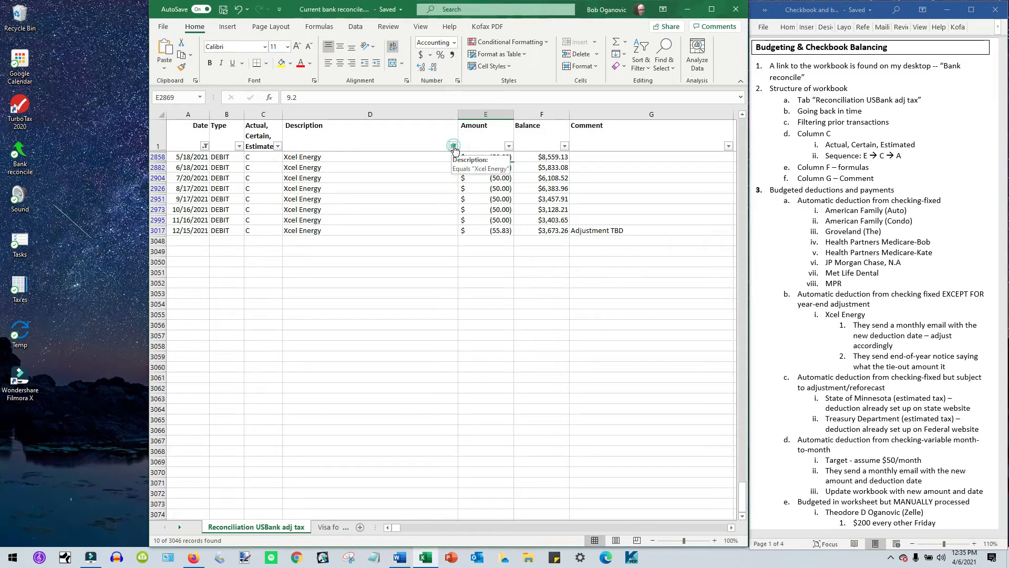
pyautogui.click(454, 147)
pyautogui.click(366, 271)
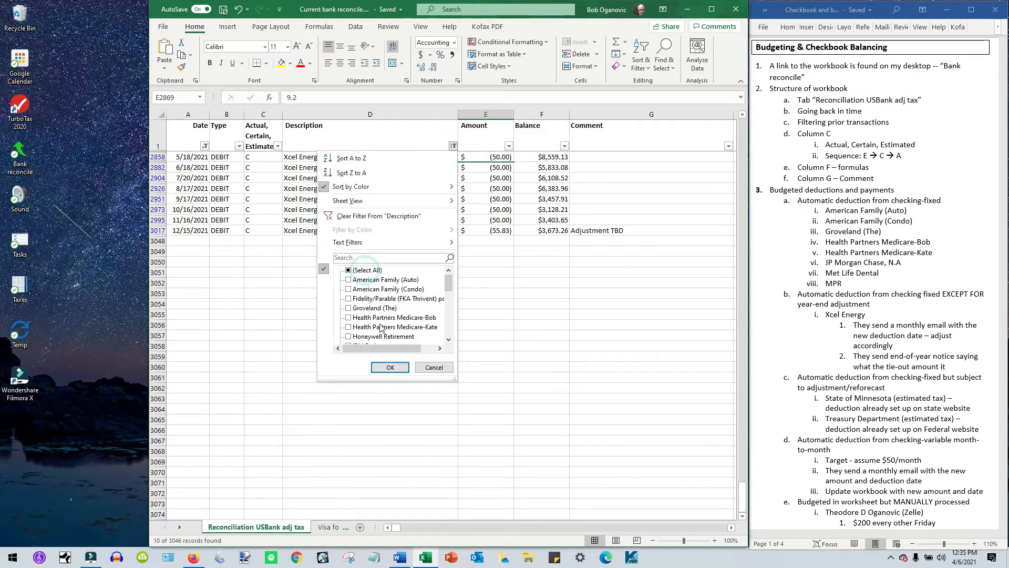
pyautogui.click(400, 364)
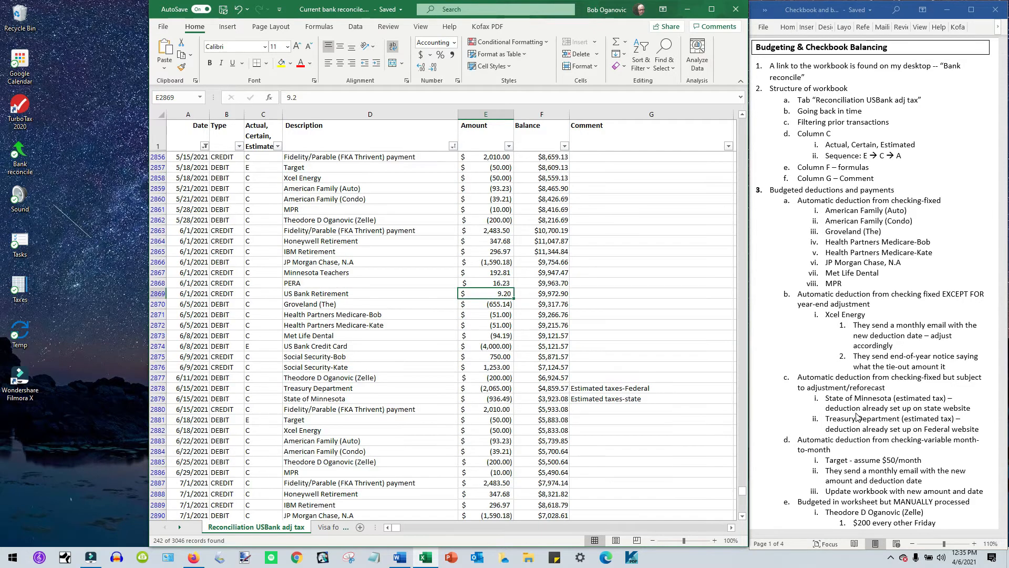
# Step: Locate the State of Minnesota item in the Word notes, and select the 6/15/2021 Treasury Department and State of Minnesota estimated tax rows in Excel
pyautogui.click(827, 399)
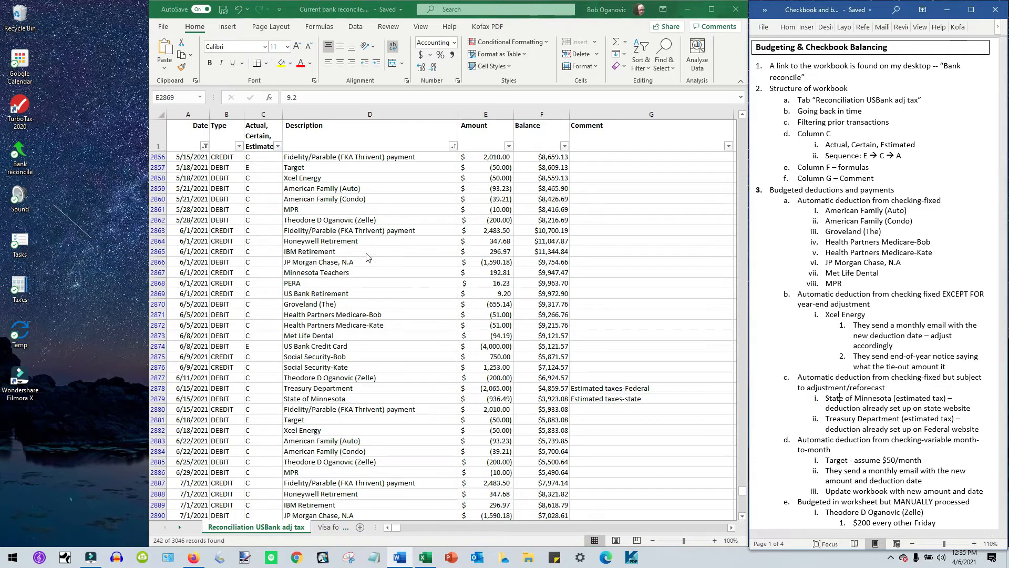
pyautogui.scroll(-5, 359, 334)
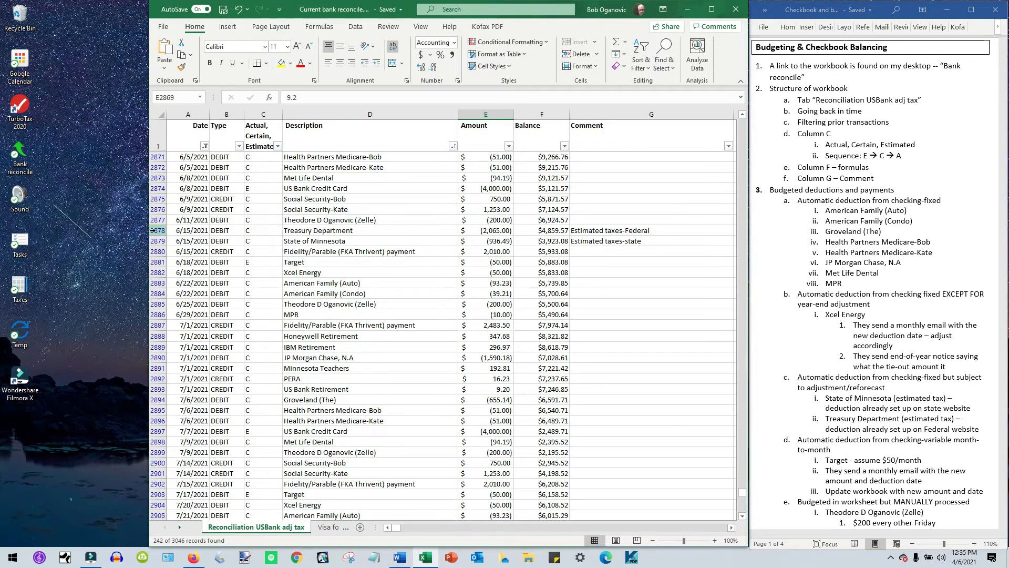
pyautogui.moveTo(154, 230); pyautogui.dragTo(152, 243)
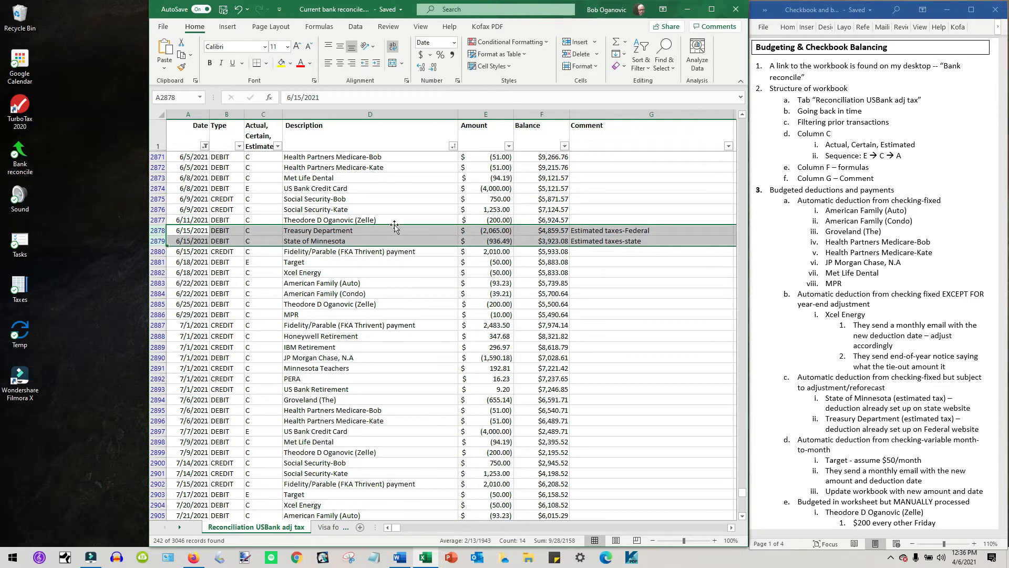
pyautogui.click(649, 315)
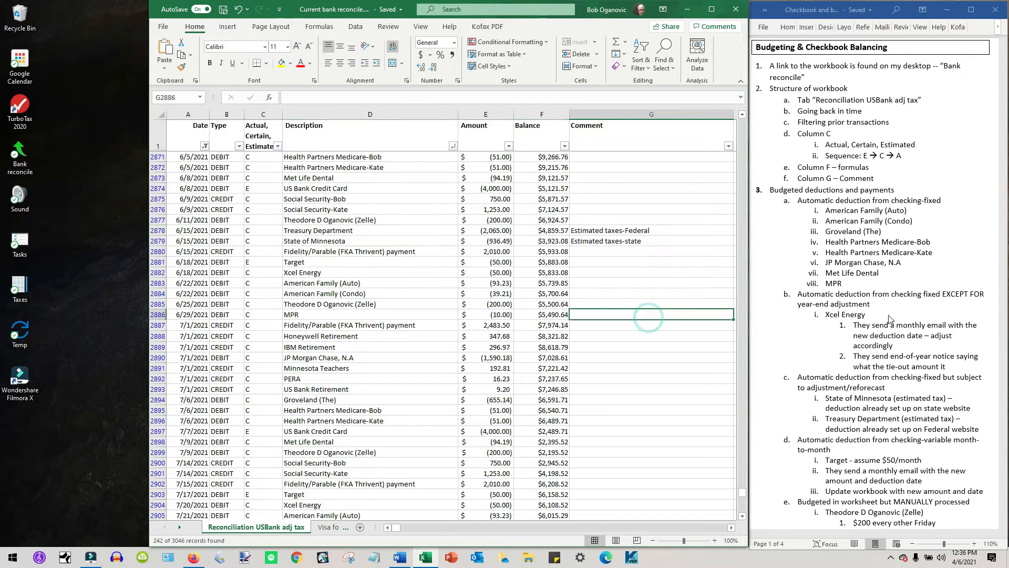
# Step: Highlight the "Automatic deduction from checking-variable month-to-month" heading in the Word notes
pyautogui.scroll(-6, 891, 313)
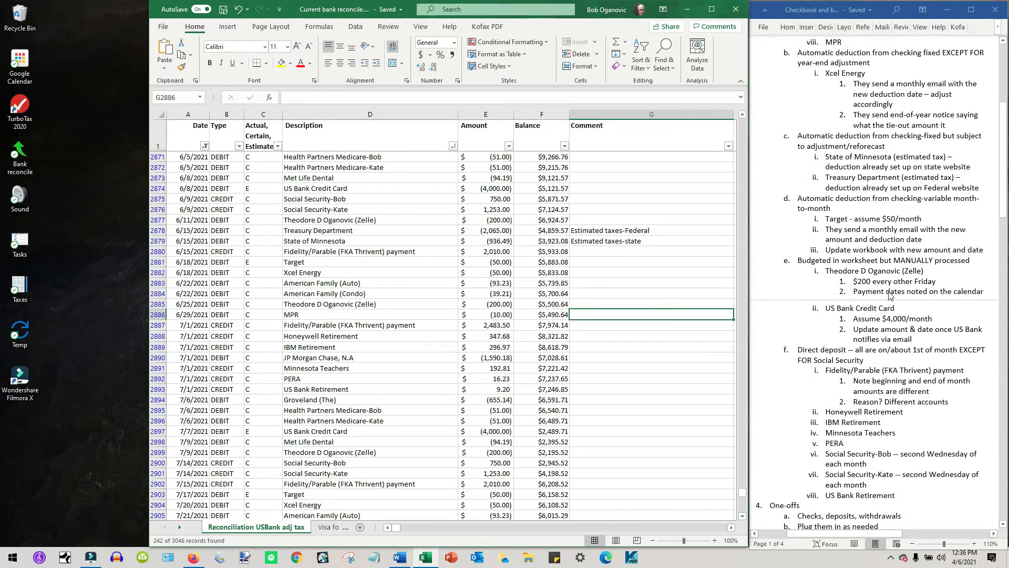
pyautogui.scroll(-1, 888, 276)
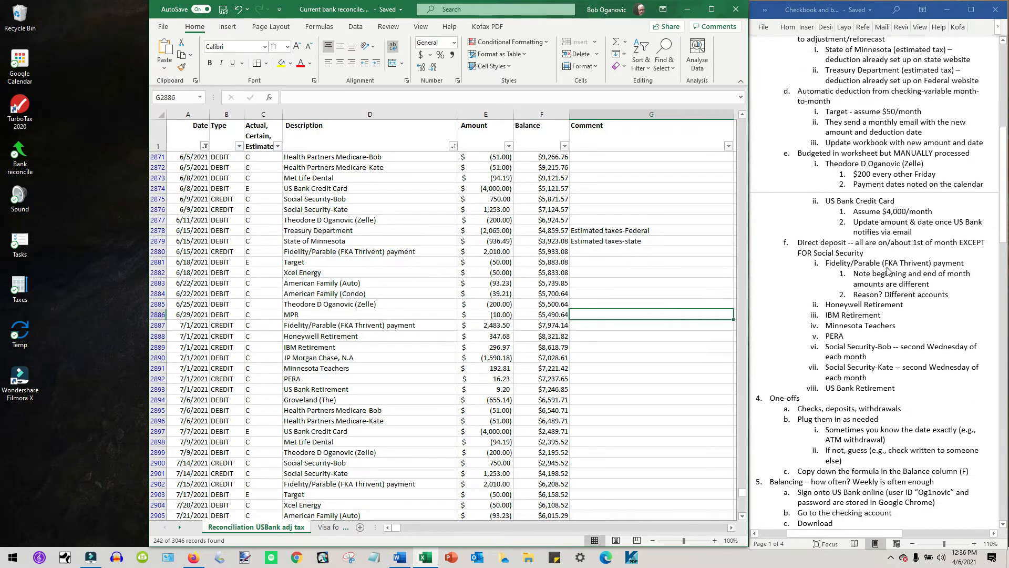
pyautogui.click(803, 102)
pyautogui.moveTo(797, 92); pyautogui.dragTo(849, 105)
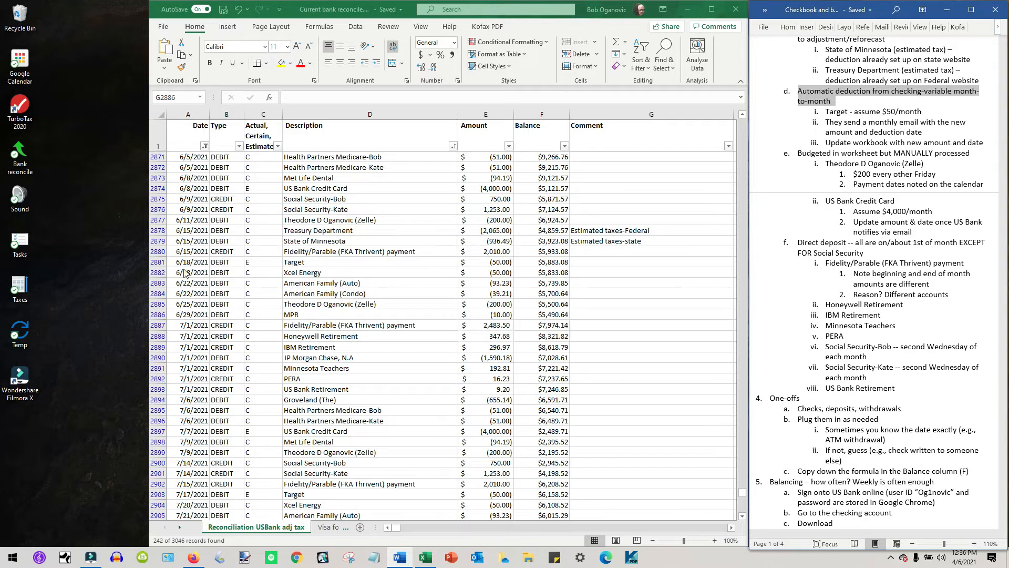
# Step: Examine the Target entries in Excel: the 6/18/2021 row with its column C code, and the 3/17/2021 entry's amount, code and date
pyautogui.click(157, 261)
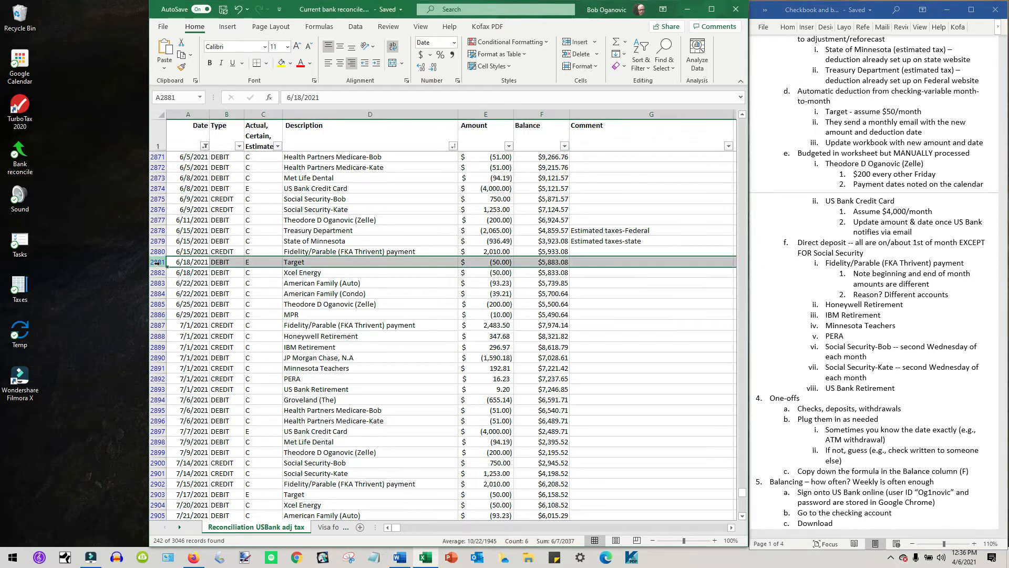
pyautogui.click(253, 262)
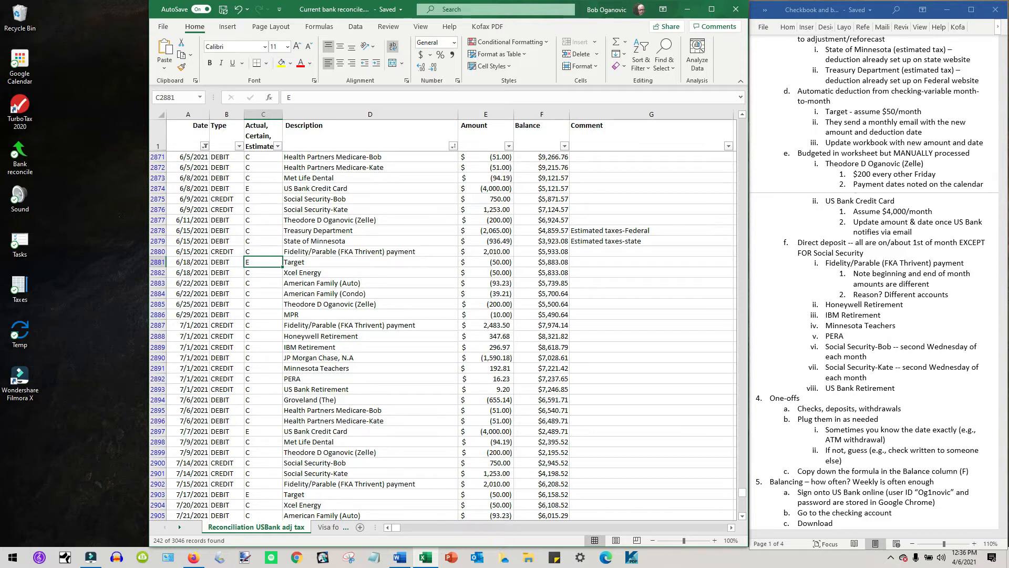
pyautogui.scroll(20, 505, 254)
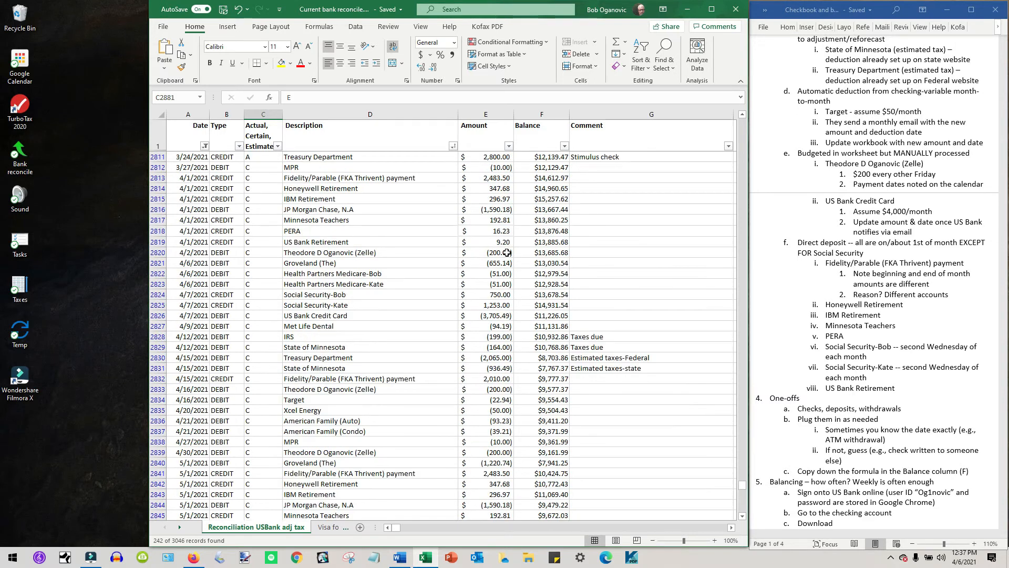
pyautogui.click(725, 132)
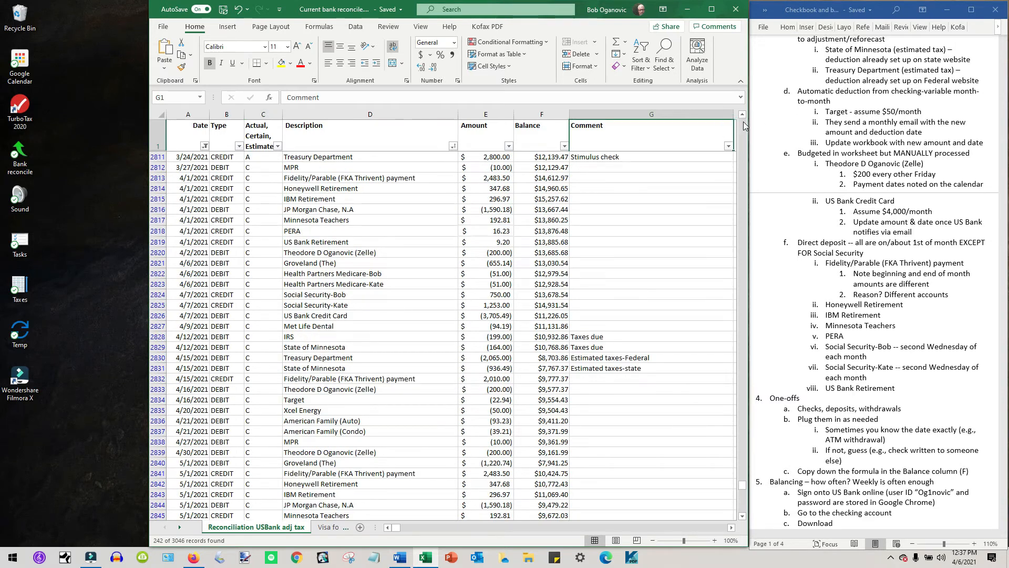
pyautogui.scroll(10, 731, 129)
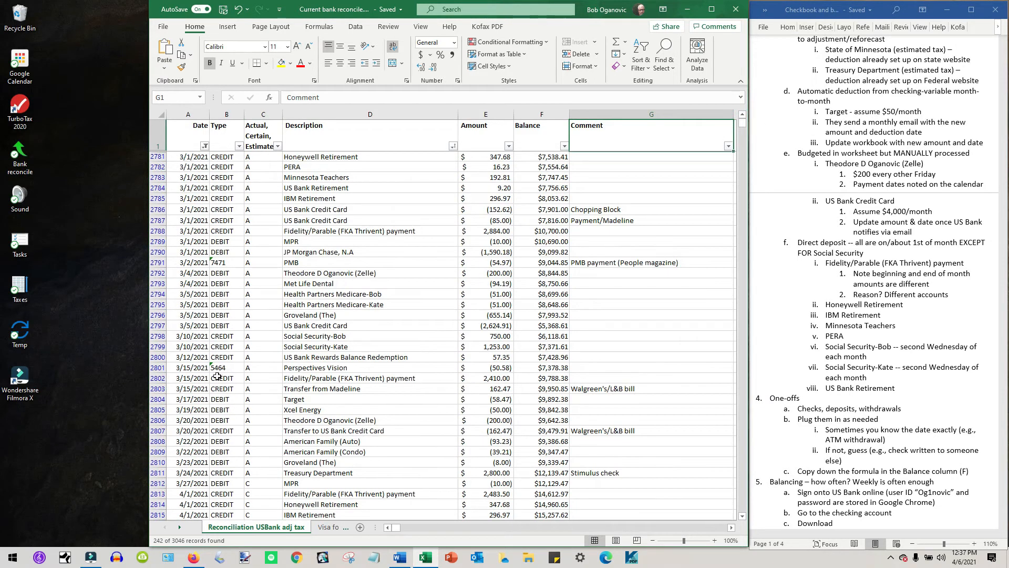
pyautogui.click(496, 400)
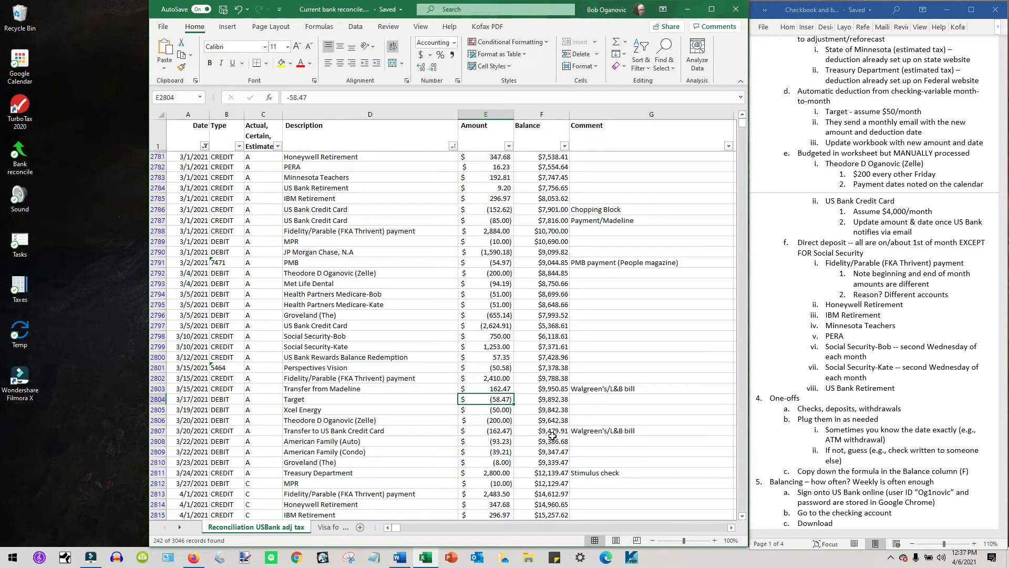
pyautogui.click(498, 400)
pyautogui.click(255, 400)
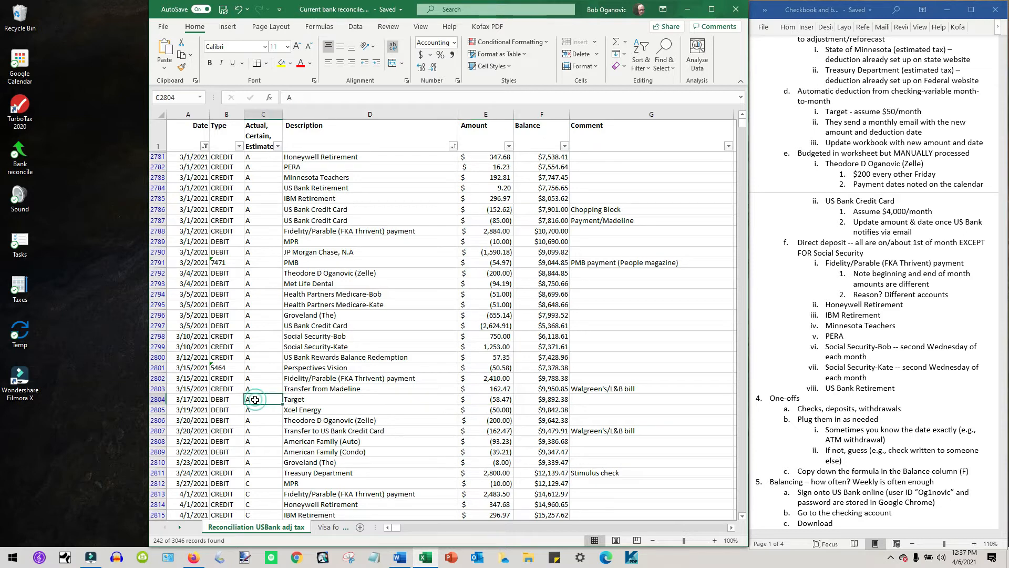
pyautogui.click(201, 398)
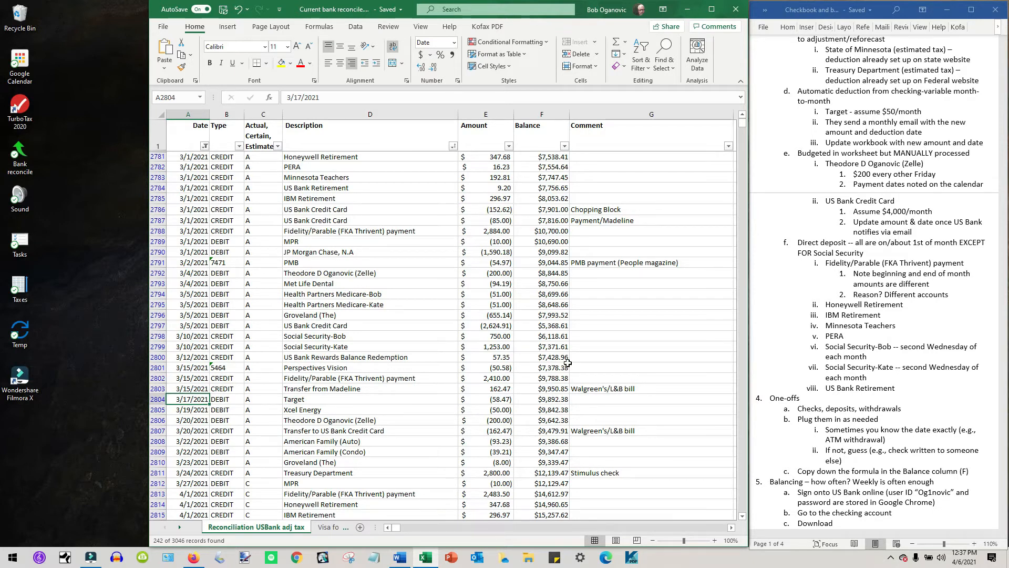
# Step: Highlight the "Budgeted in worksheet but MANUALLY processed" heading in the Word notes
pyautogui.click(860, 209)
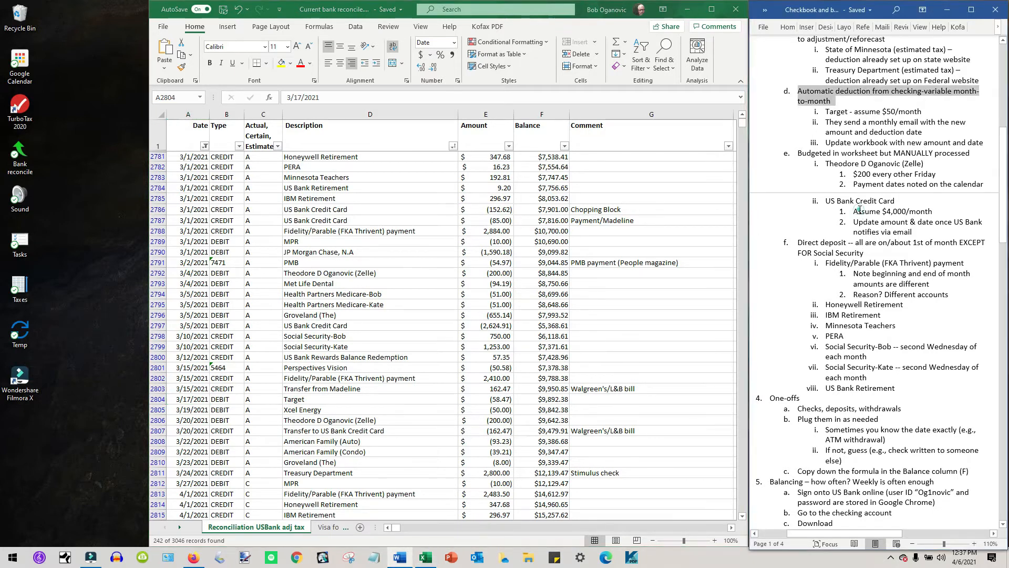
pyautogui.scroll(-1, 861, 207)
pyautogui.scroll(-4, 861, 207)
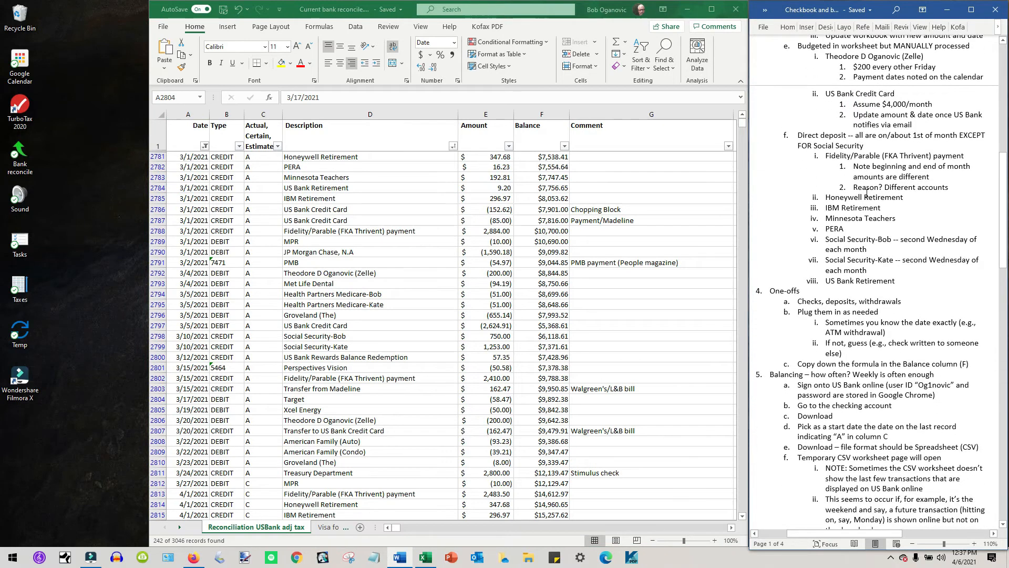
pyautogui.moveTo(799, 46); pyautogui.dragTo(973, 49)
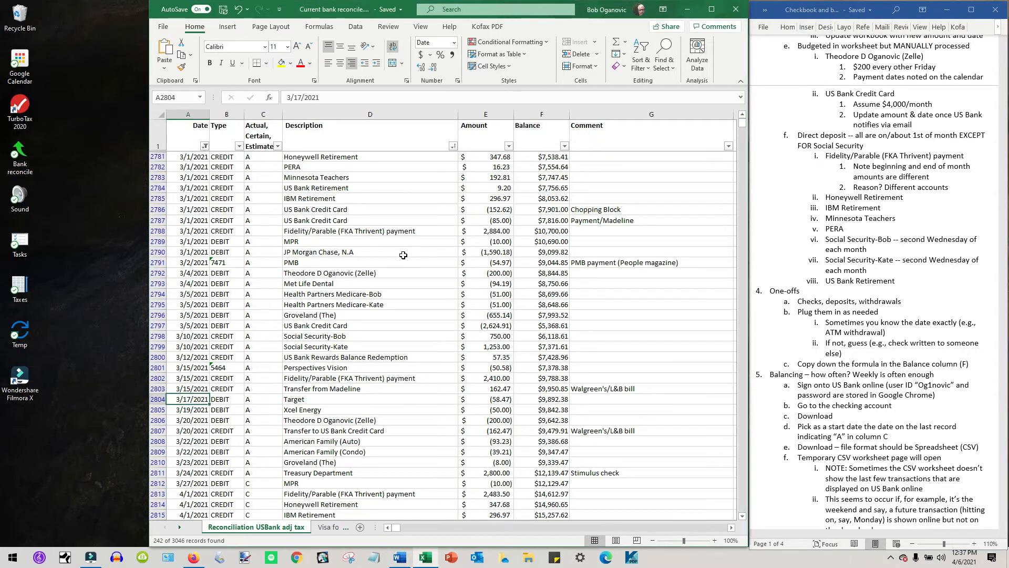
# Step: Select the 4/2/2021 Zelle payment row in Excel, followed by the 4/7/2021 US Bank Credit Card row
pyautogui.scroll(-3, 403, 259)
pyautogui.scroll(-2, 309, 362)
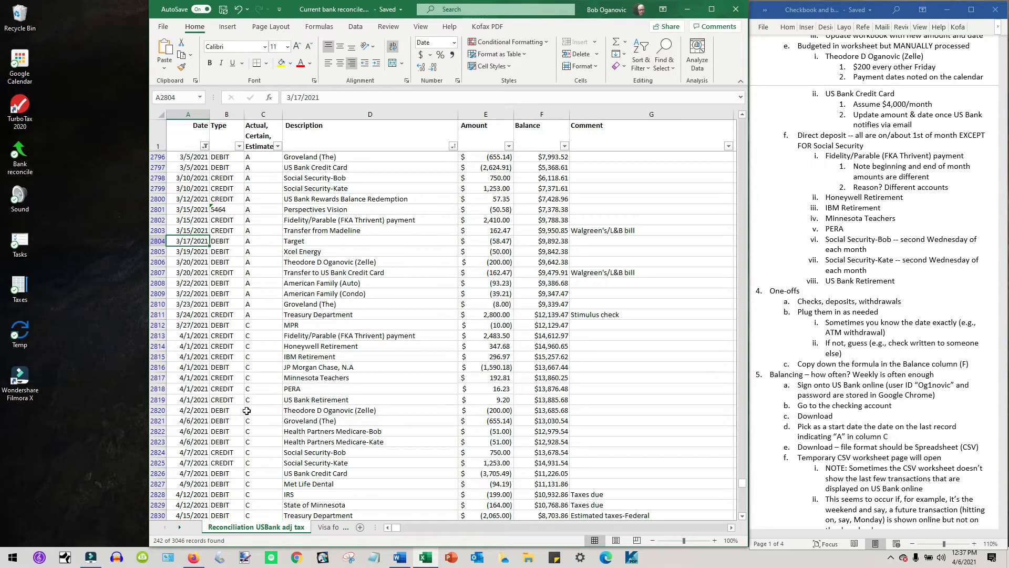
pyautogui.click(158, 410)
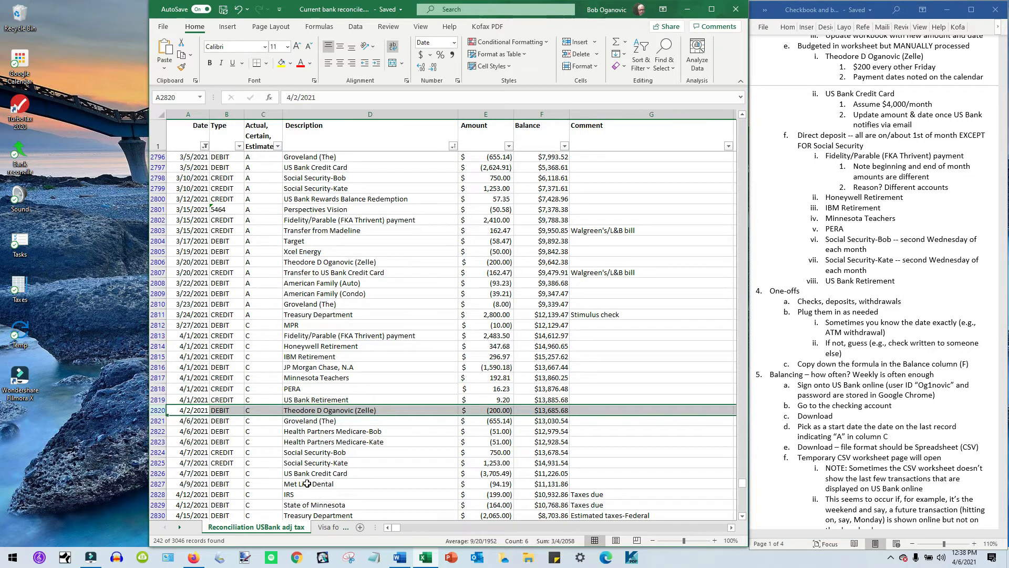
pyautogui.click(167, 474)
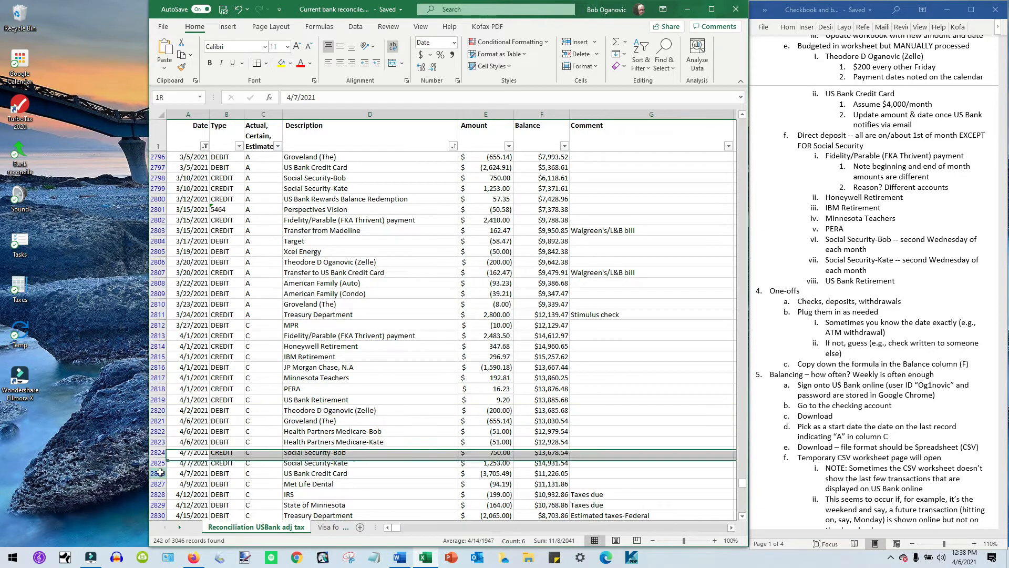
# Step: Select the 4/7/2021 US Bank Credit Card amount in Excel, and highlight the whole "Direct deposit" section in the Word notes
pyautogui.click(495, 474)
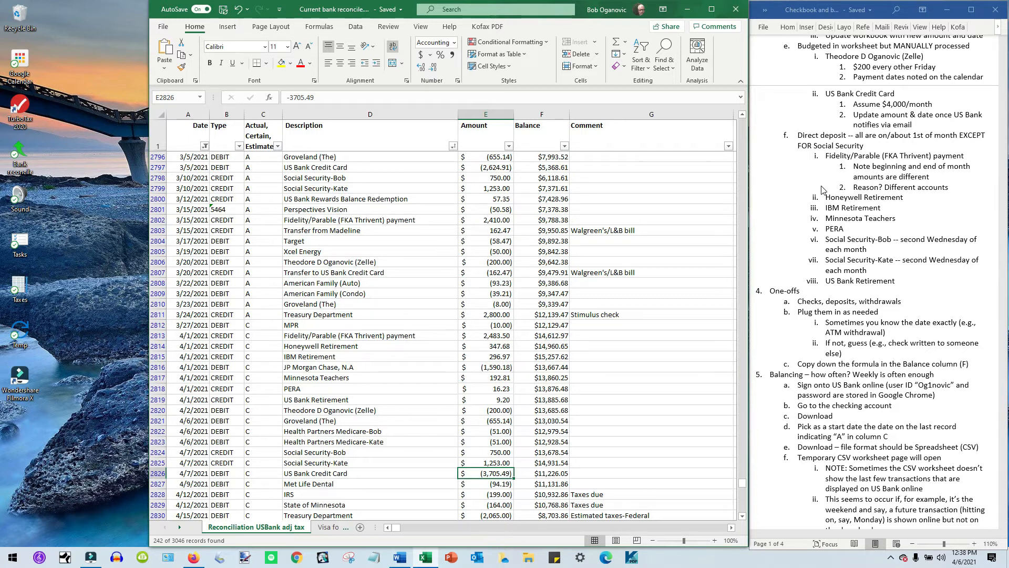
pyautogui.scroll(-1, 869, 133)
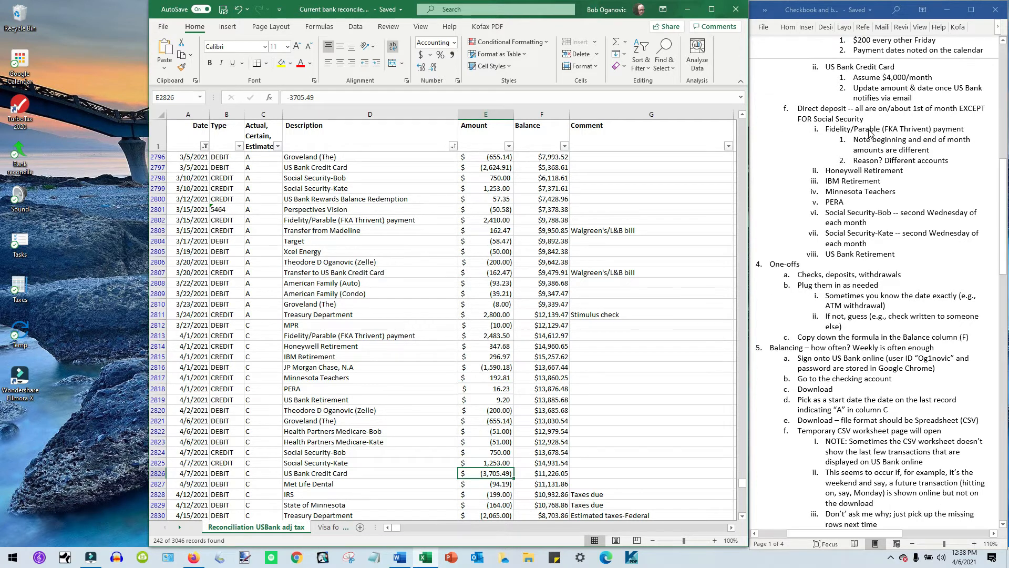
pyautogui.scroll(-1, 870, 133)
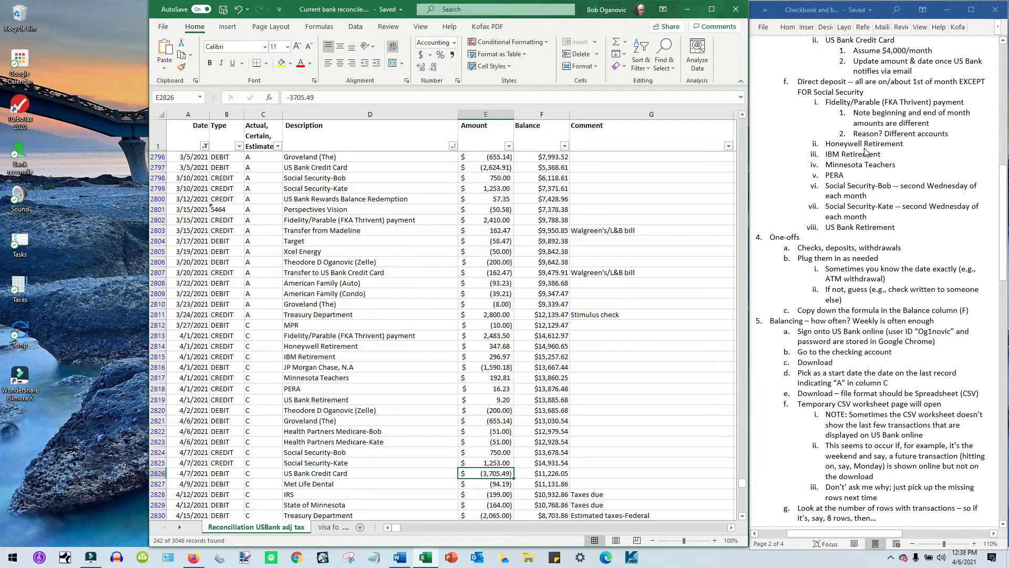
pyautogui.scroll(-1, 865, 152)
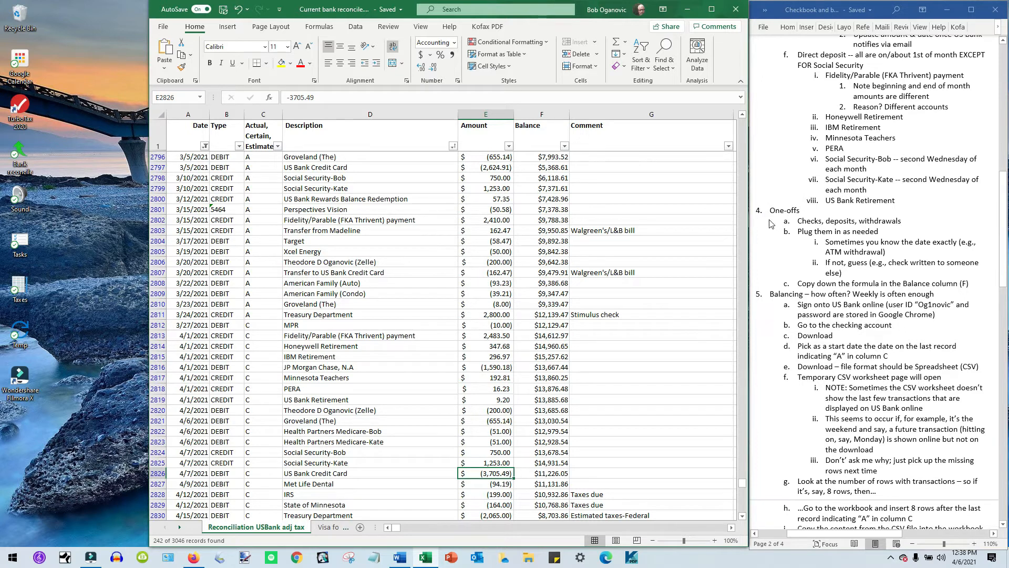
pyautogui.click(799, 55)
pyautogui.moveTo(799, 55); pyautogui.dragTo(914, 200)
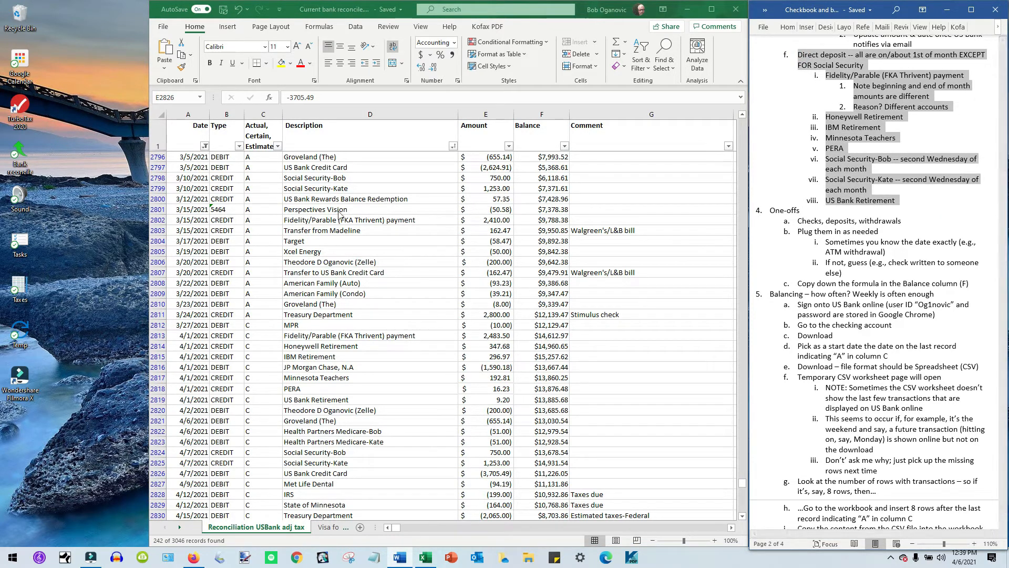
# Step: Filter the Amount column in Excel with a Greater Than condition so that only credits are listed
pyautogui.click(508, 149)
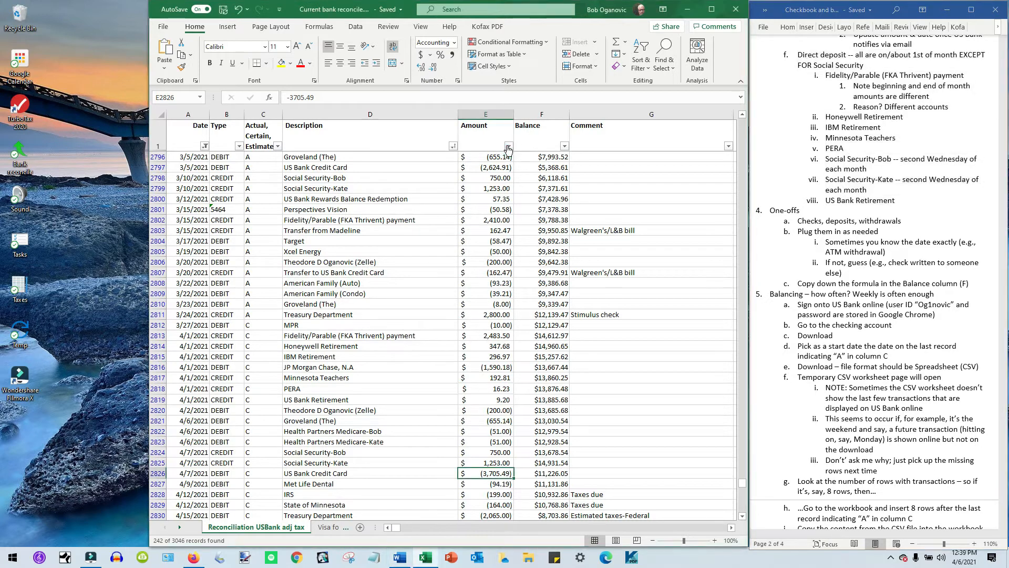
pyautogui.click(508, 147)
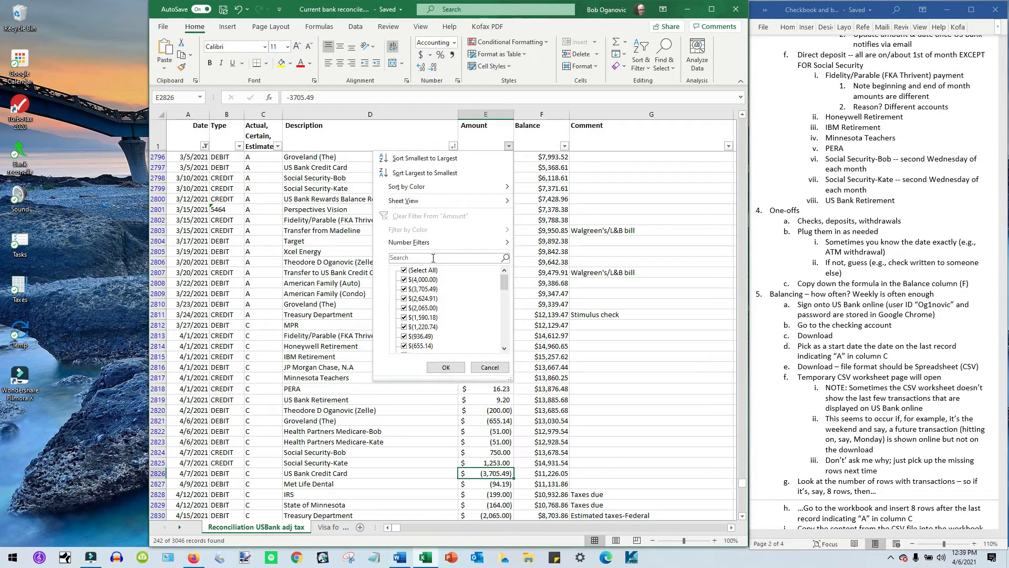
pyautogui.moveTo(438, 241)
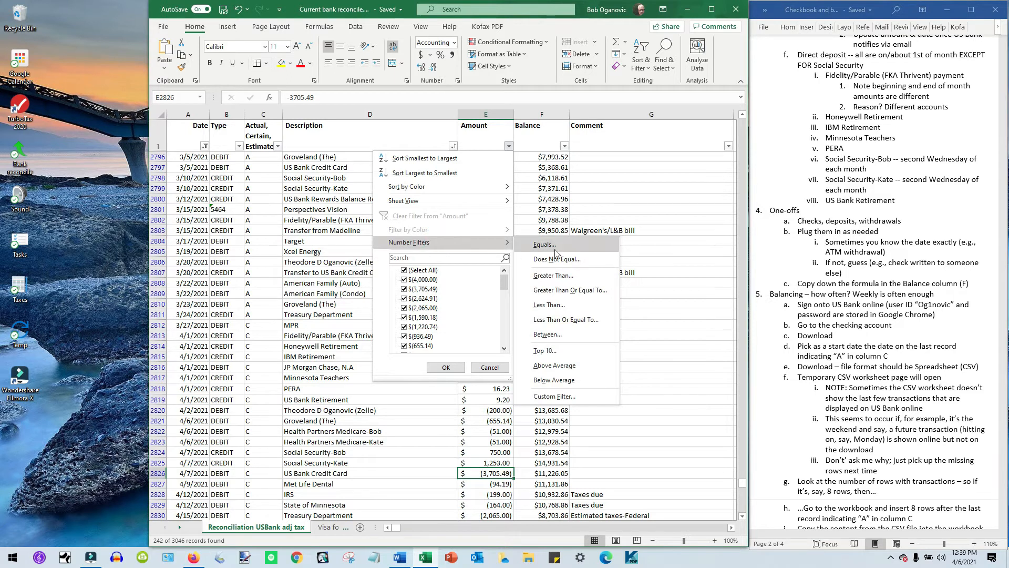
pyautogui.click(550, 283)
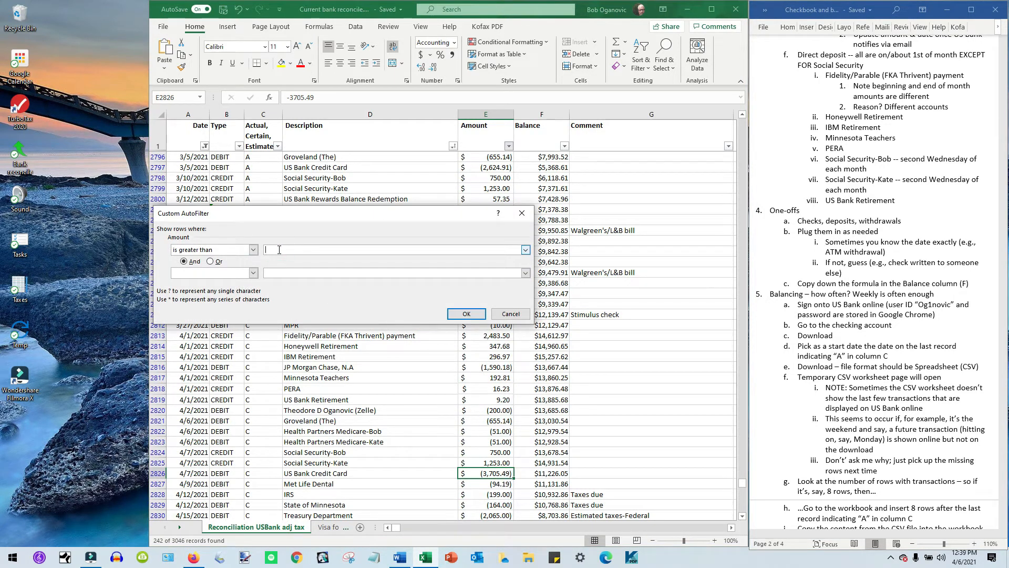
pyautogui.press('Return')
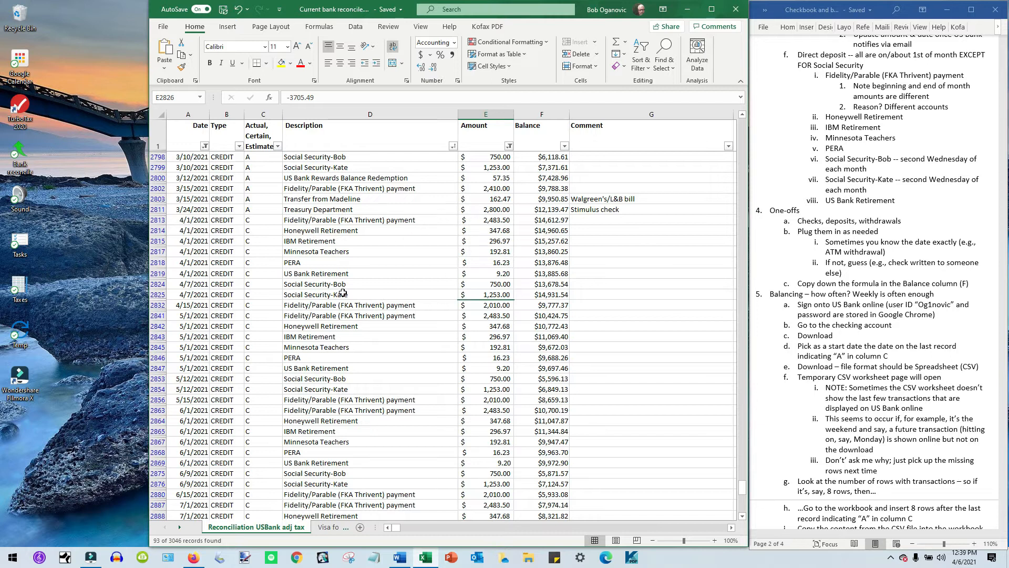
# Step: Select the column C codes of the deposits from 4/1/2021 to 7/1/2021 and review the credits listed below them
pyautogui.moveTo(263, 218); pyautogui.dragTo(254, 515)
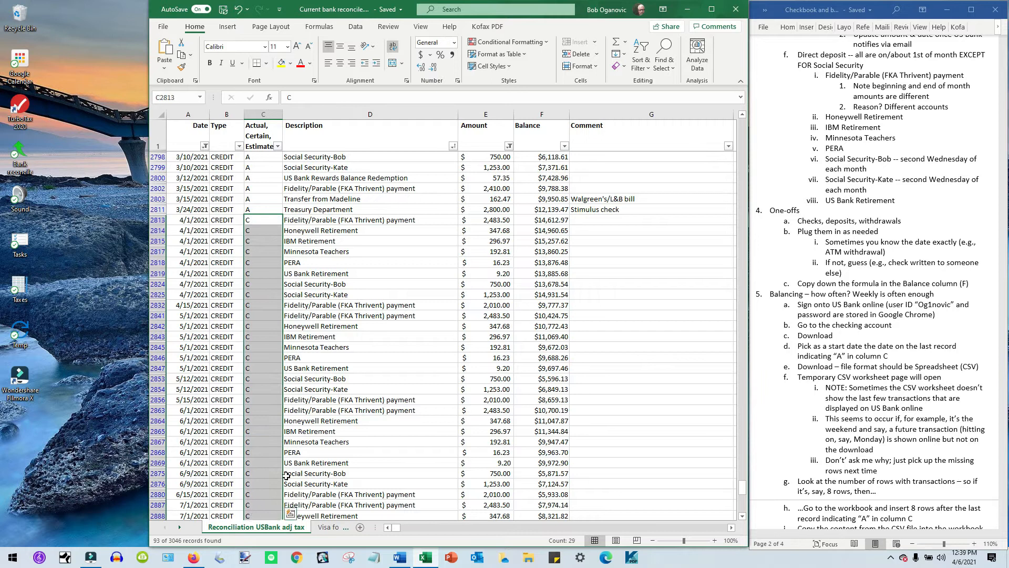
pyautogui.scroll(-10, 381, 389)
pyautogui.scroll(-3, 383, 398)
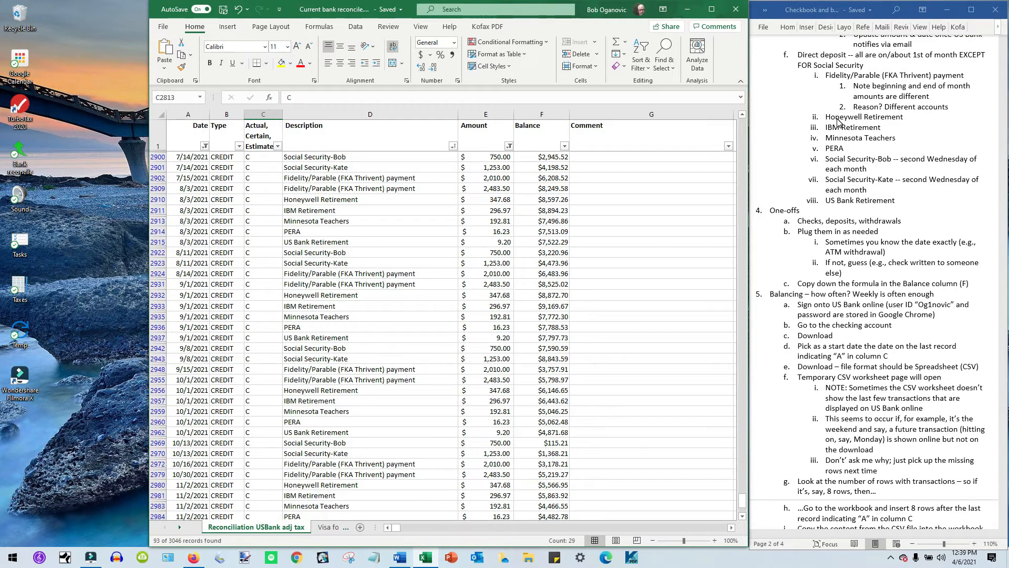
# Step: Highlight "US Bank Retirement" in the Word notes, followed by the Fidelity/Parable payment item with its two sub-points
pyautogui.click(828, 140)
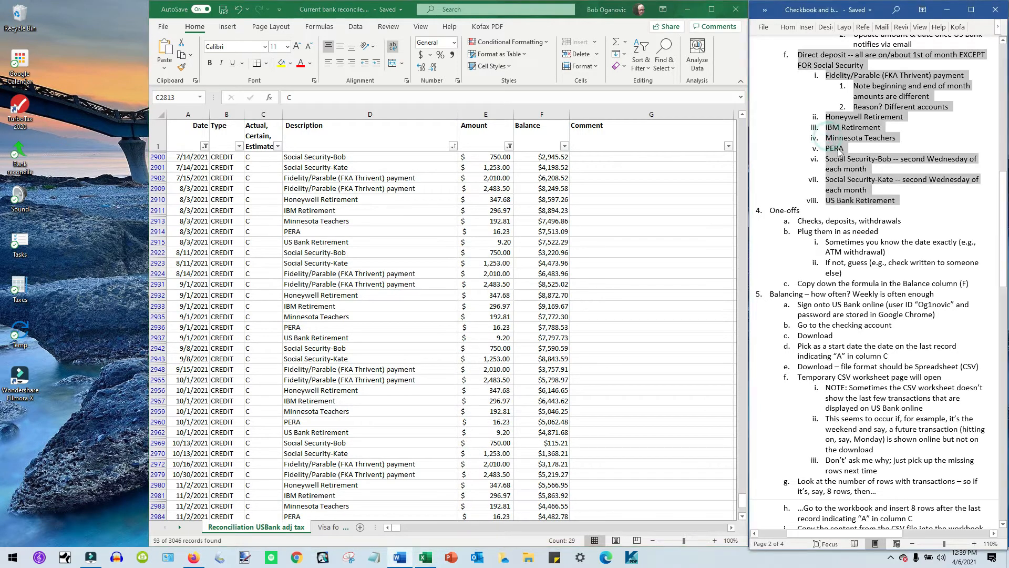
pyautogui.click(839, 149)
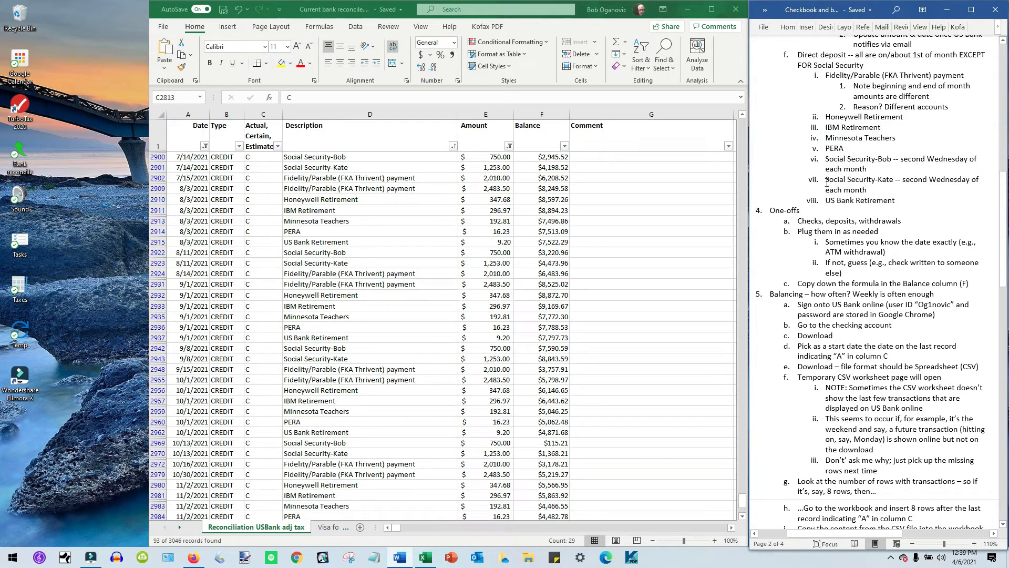
pyautogui.moveTo(898, 200); pyautogui.dragTo(826, 200)
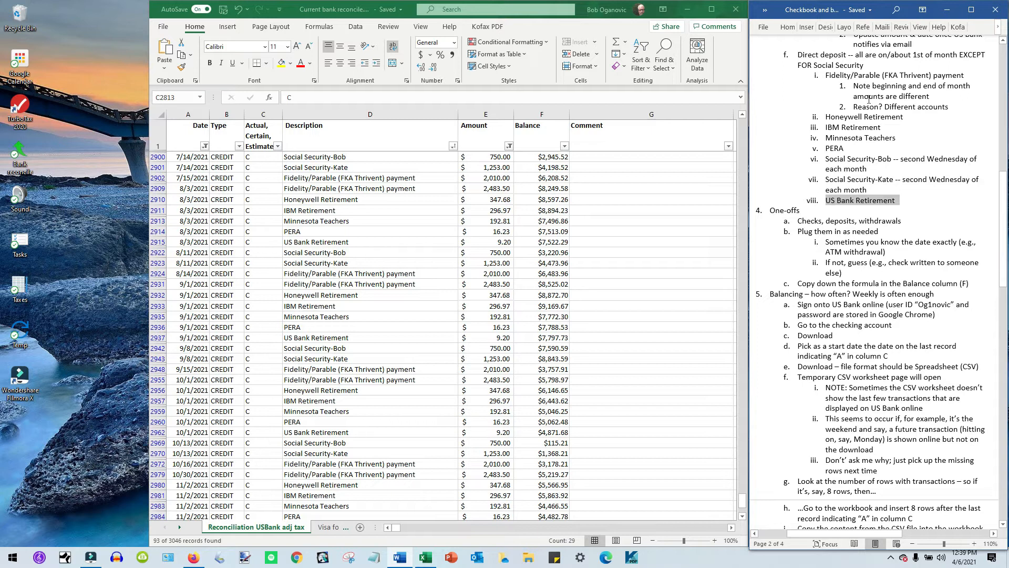
pyautogui.moveTo(826, 75); pyautogui.dragTo(954, 107)
# Step: Examine the 5/15/2021 and 6/1/2021 Fidelity/Parable payment rows in Excel, selecting the rows, their dates and their amounts
pyautogui.scroll(5, 224, 304)
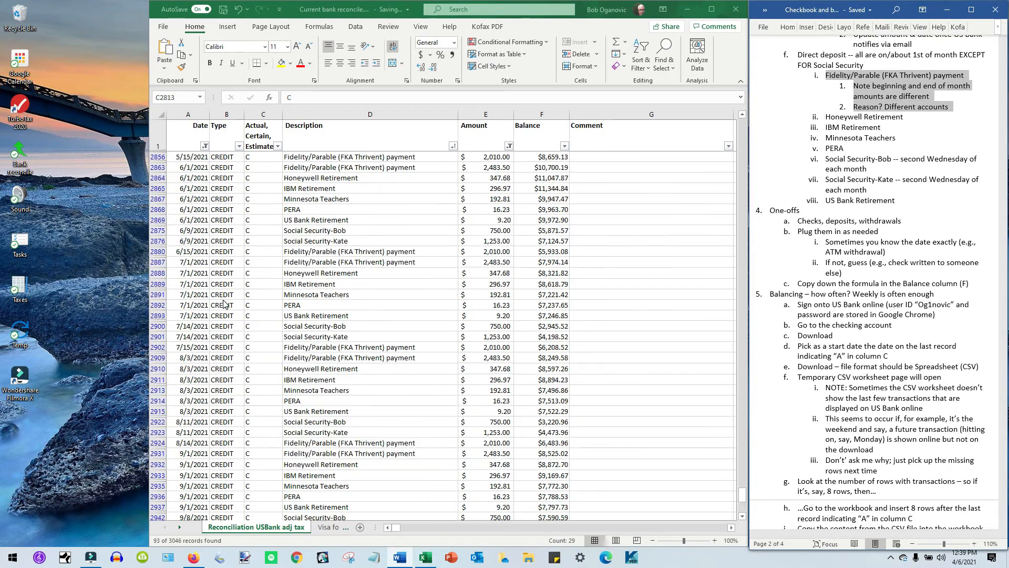
pyautogui.scroll(1, 224, 304)
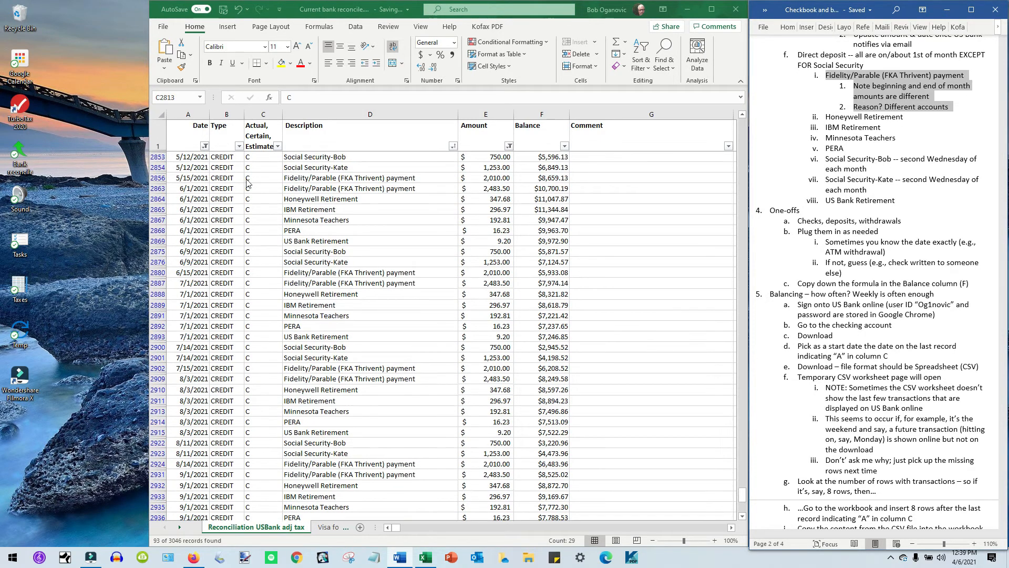
pyautogui.click(223, 185)
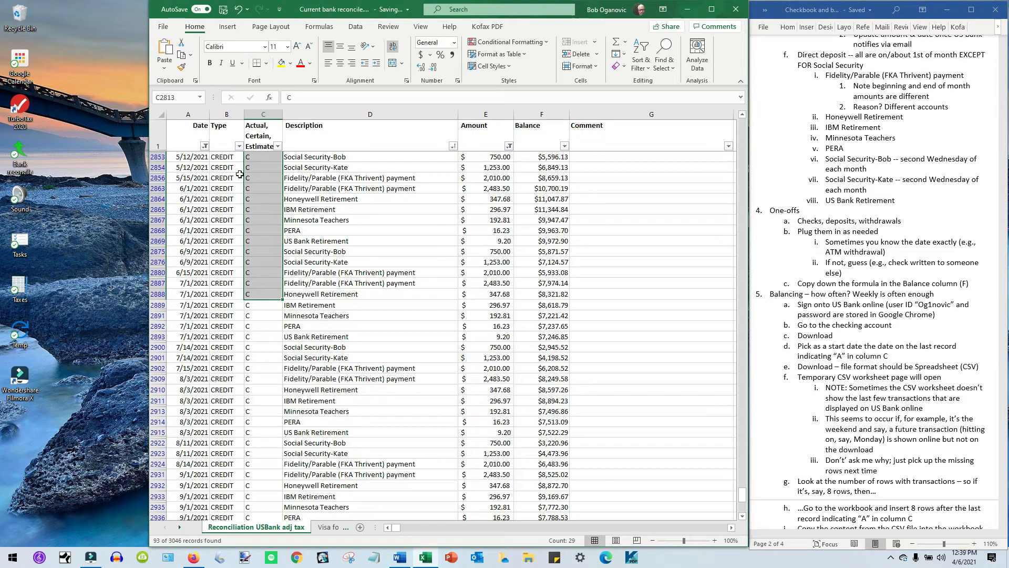
pyautogui.click(200, 178)
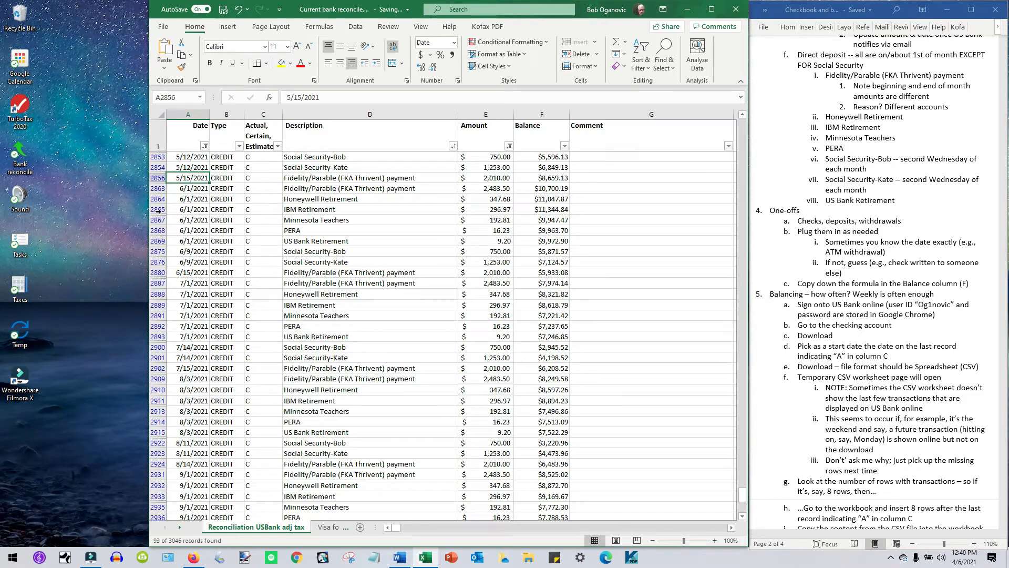
pyautogui.moveTo(155, 178); pyautogui.dragTo(151, 190)
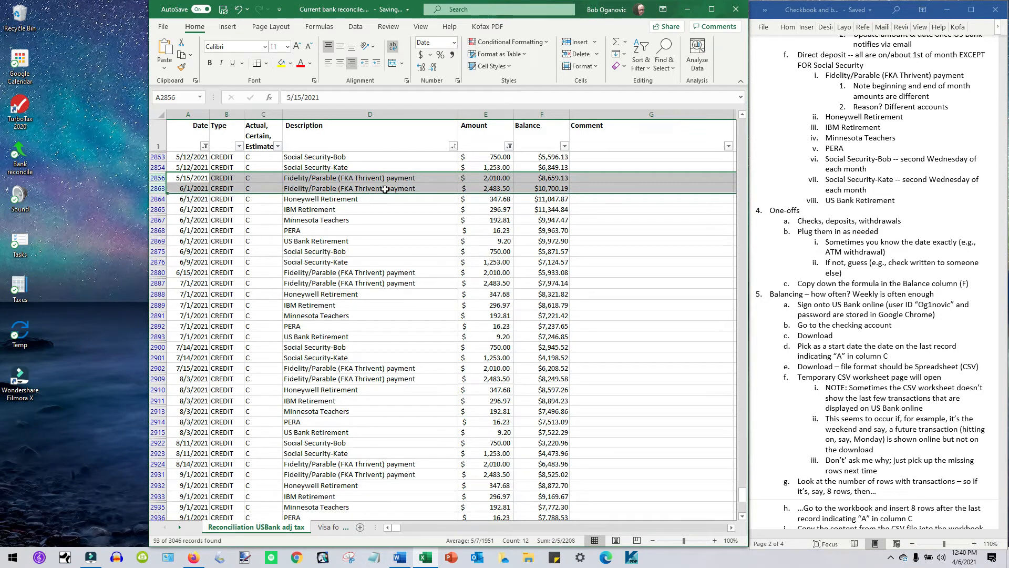
pyautogui.click(178, 178)
pyautogui.click(194, 188)
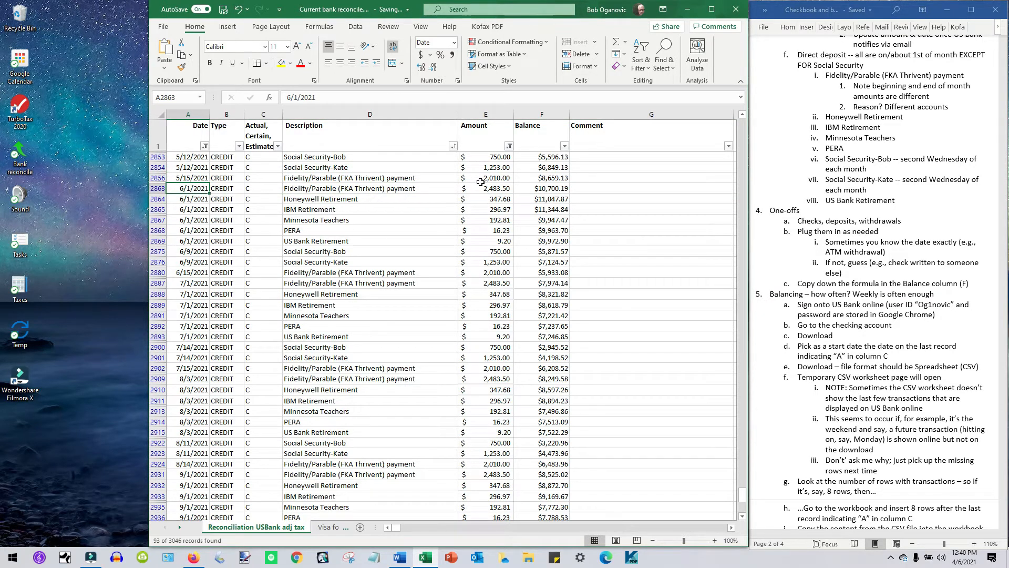
pyautogui.moveTo(481, 179); pyautogui.dragTo(484, 187)
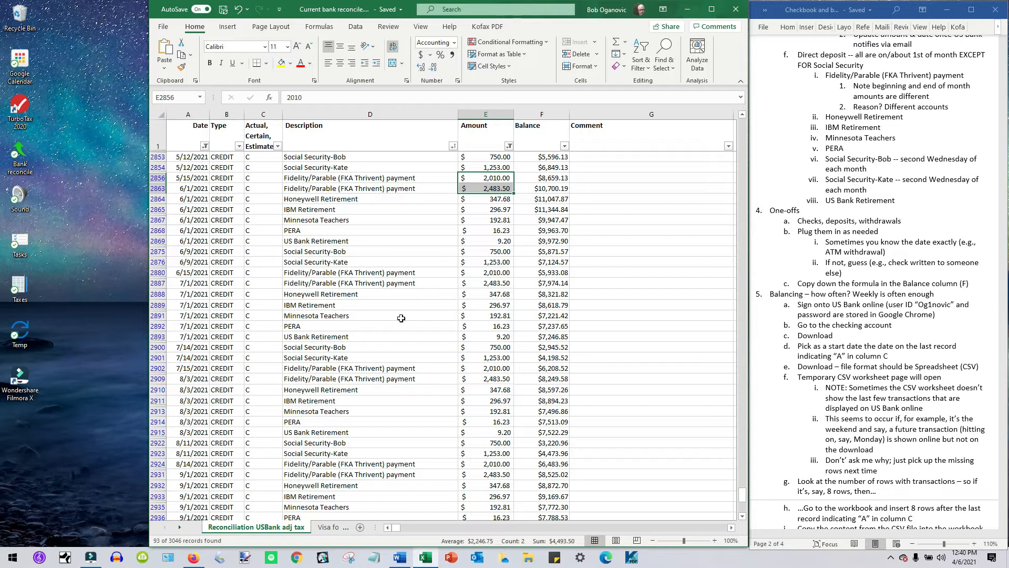
# Step: Highlight "Checks, deposits, withdrawals" under the One-offs heading in the Word notes
pyautogui.click(862, 276)
pyautogui.scroll(-3, 879, 256)
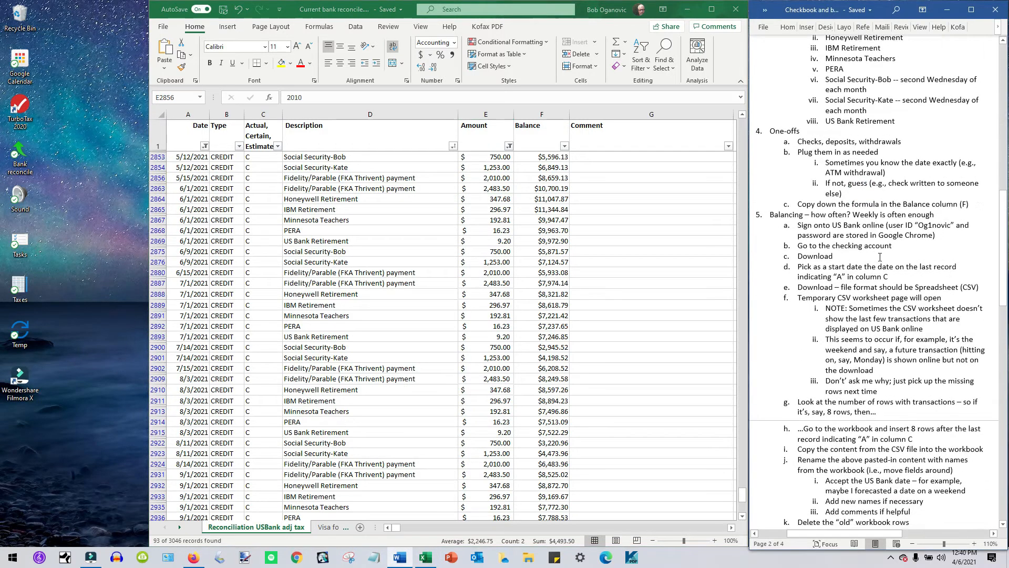
pyautogui.scroll(-2, 880, 256)
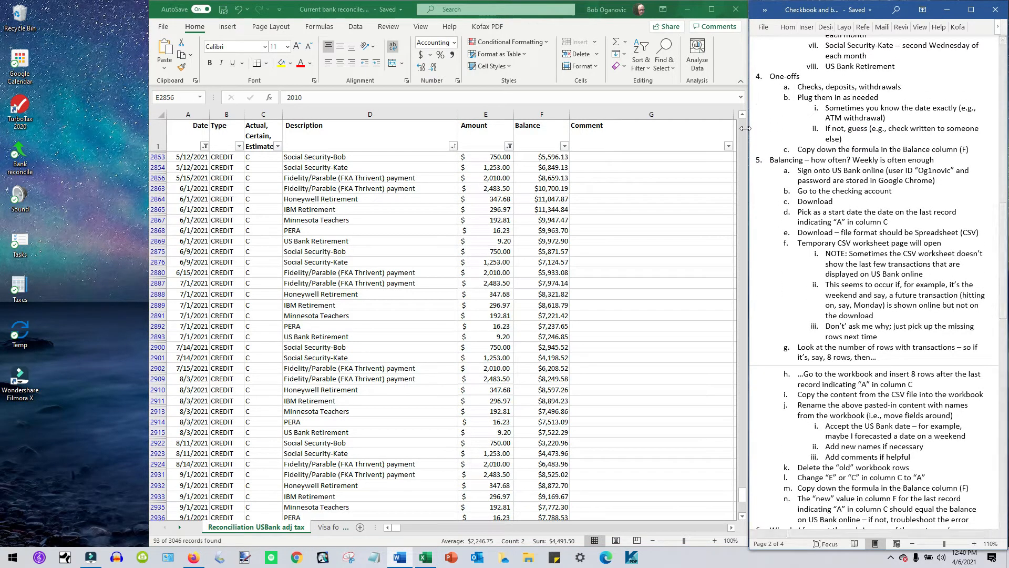
pyautogui.moveTo(746, 126); pyautogui.dragTo(748, 126)
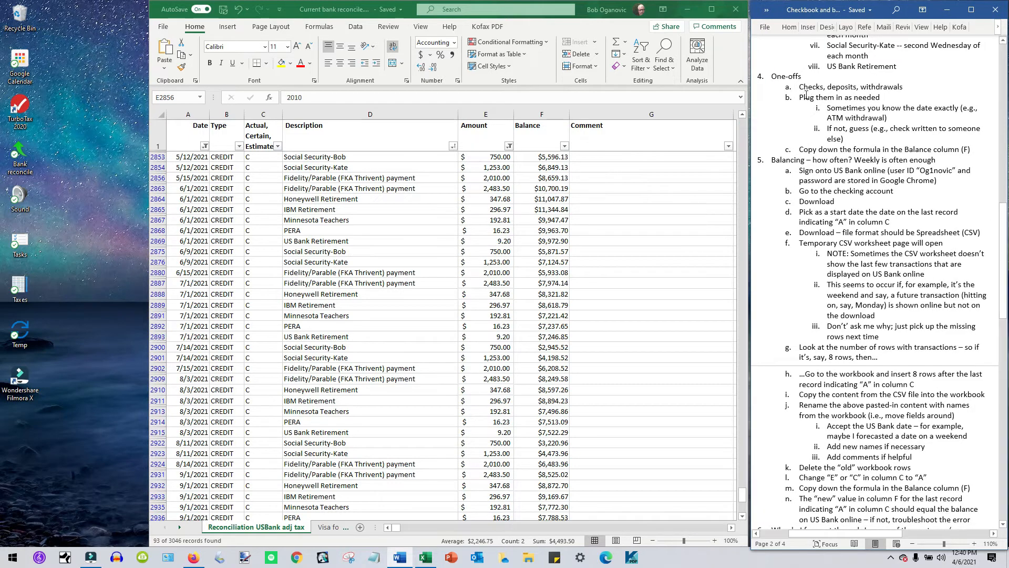
pyautogui.moveTo(799, 87); pyautogui.dragTo(907, 87)
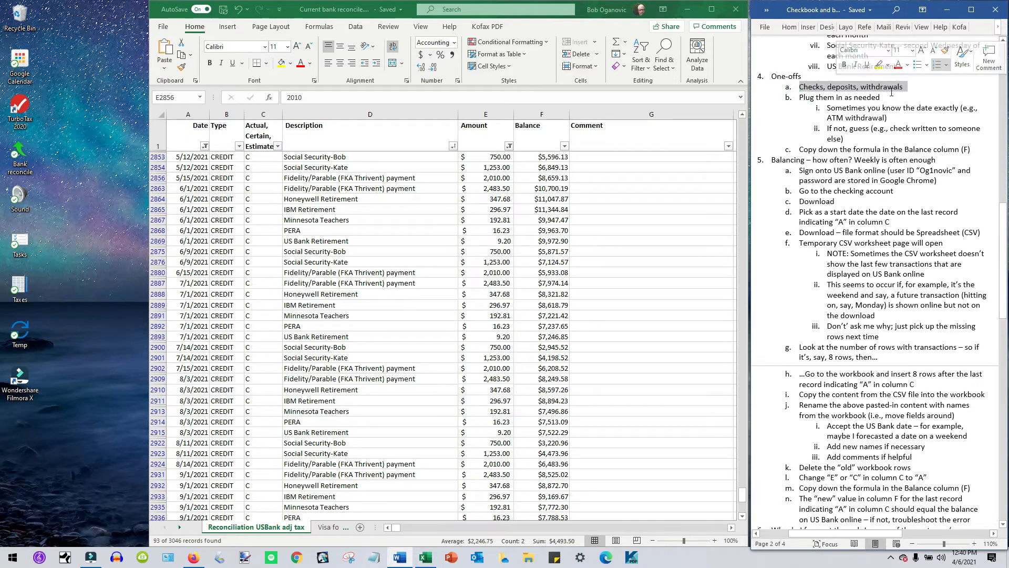
# Step: Remove the Amount column filter in Excel by selecting all amounts again
pyautogui.click(744, 134)
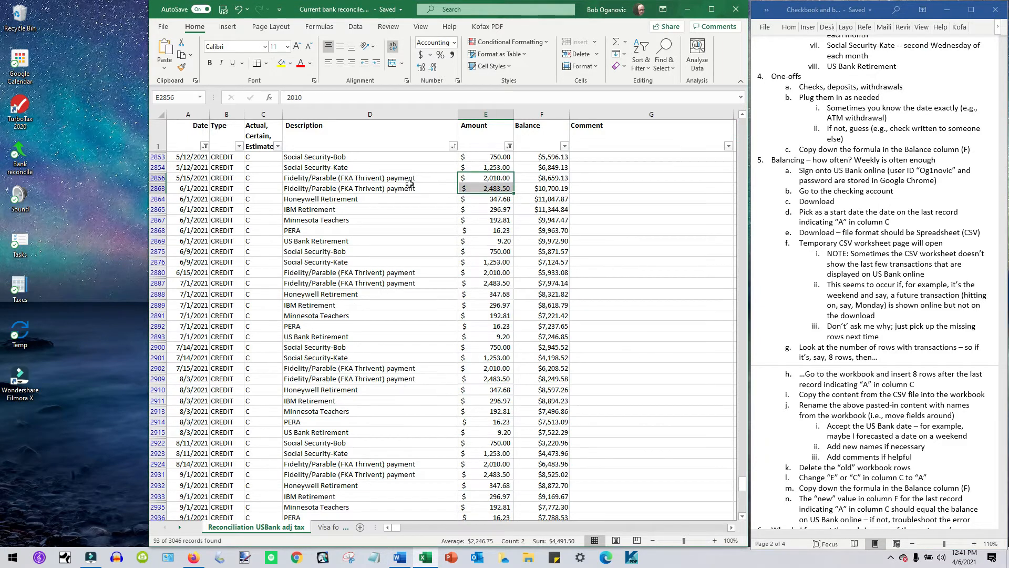
pyautogui.scroll(9, 409, 183)
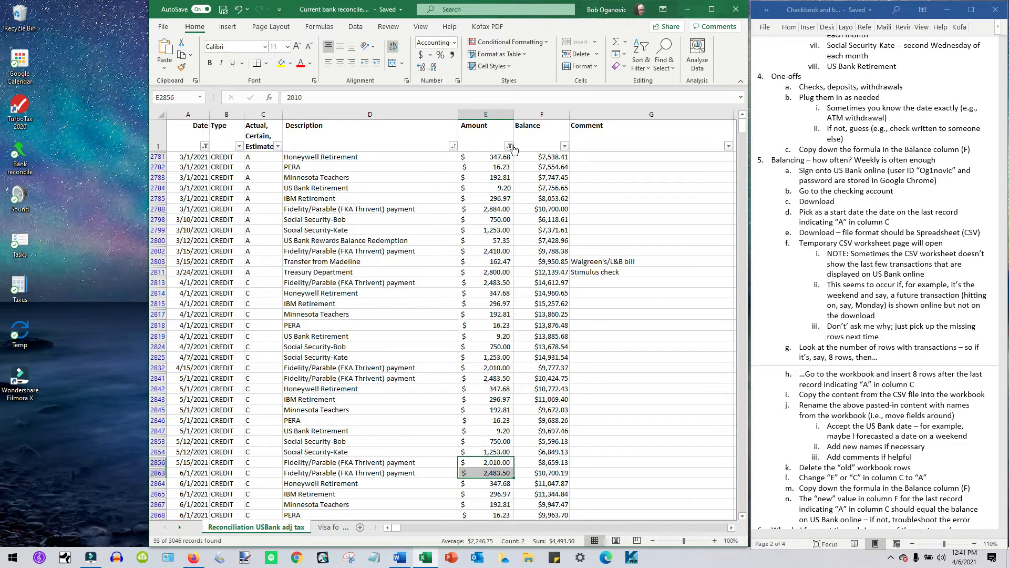
pyautogui.click(510, 147)
pyautogui.click(404, 271)
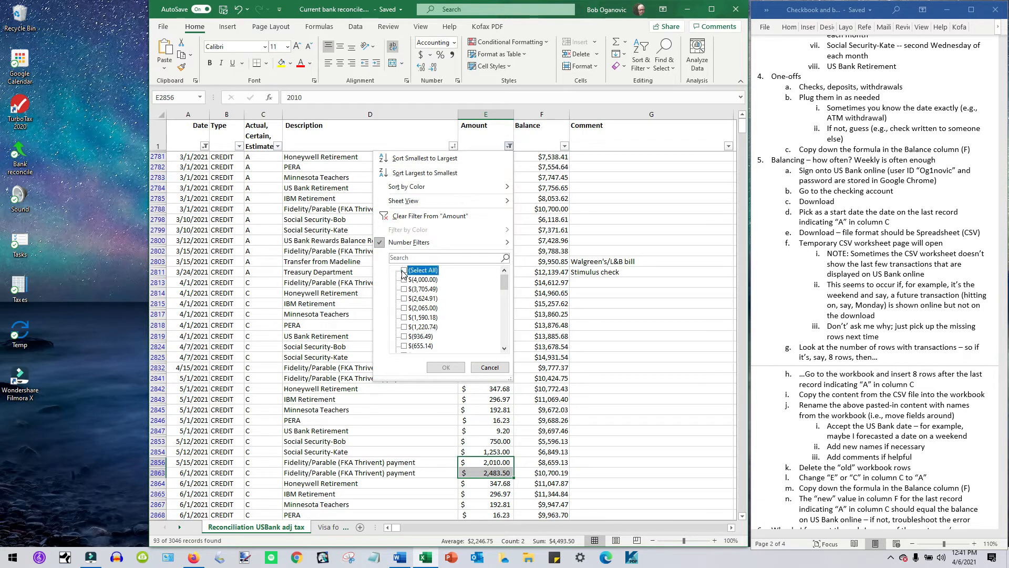
pyautogui.click(403, 271)
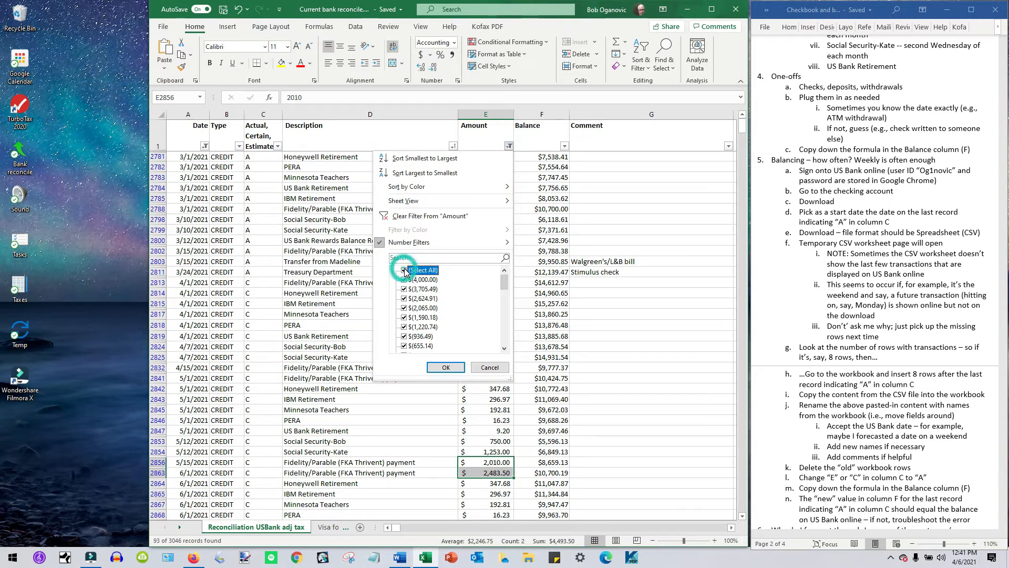
pyautogui.click(445, 367)
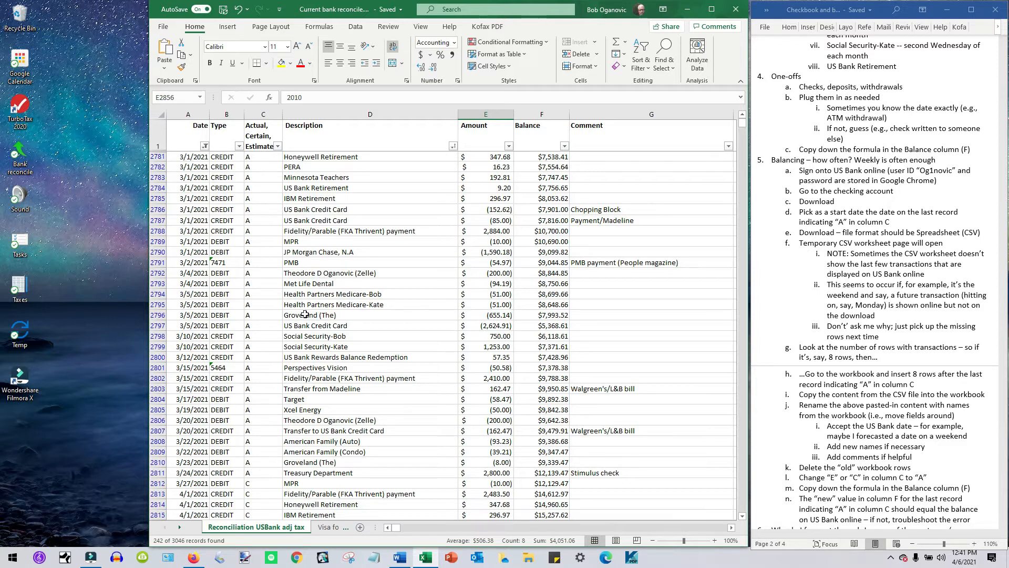
# Step: Select the 3/15/2021 Perspectives Vision check row and the 3/2/2021 PMB check row, and finish on the 3/1/2021 Minnesota Teachers amount
pyautogui.click(160, 368)
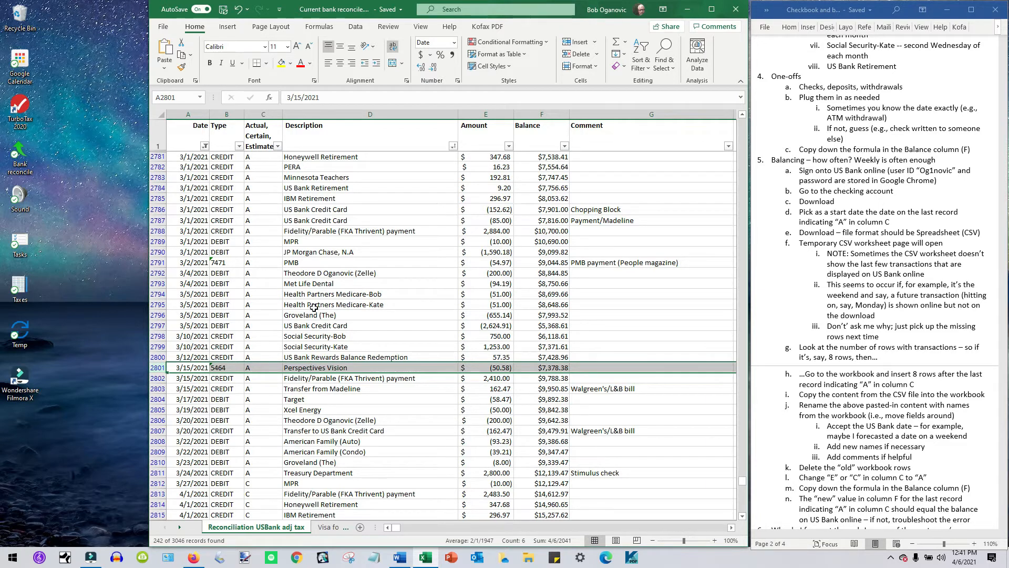
pyautogui.click(156, 262)
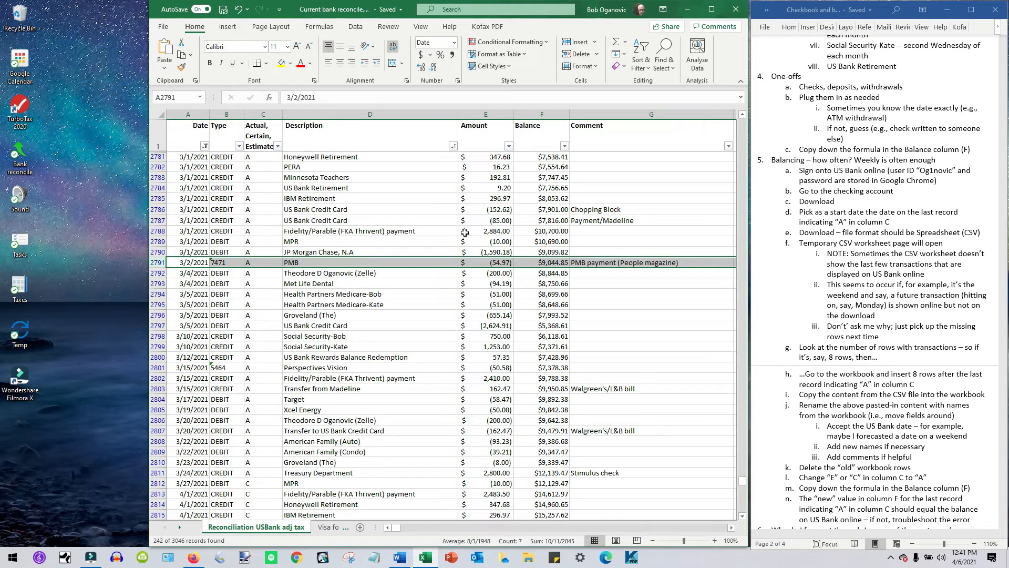
pyautogui.click(519, 221)
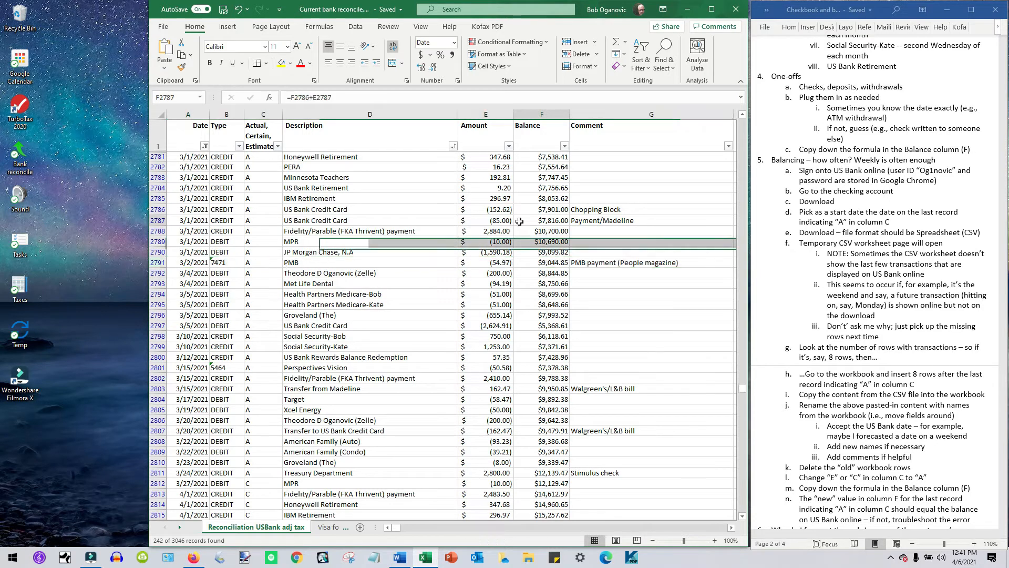
pyautogui.click(498, 176)
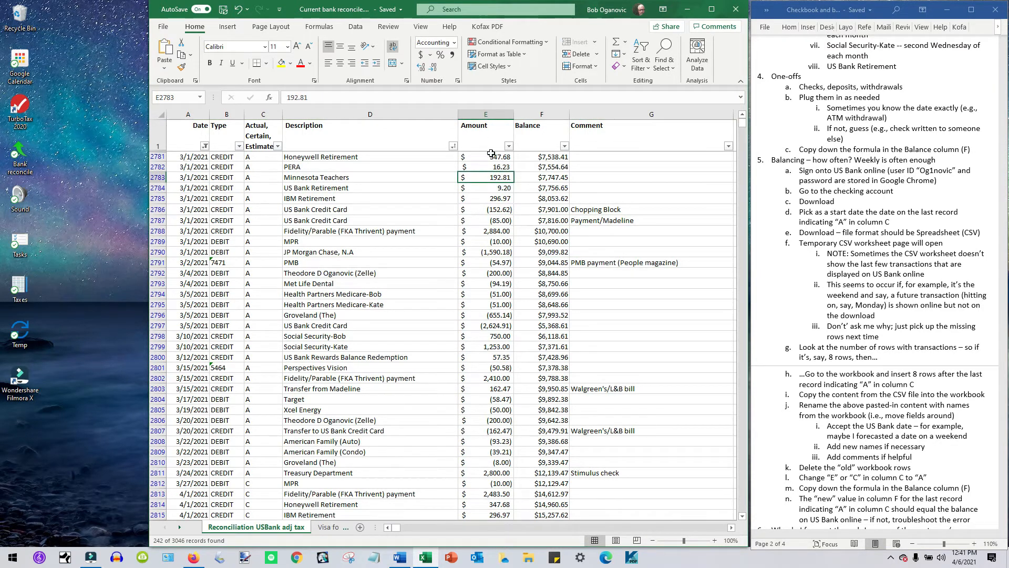
# Step: Place the cursor at the Balancing heading in the Word notes, and open the US Bank website in Chrome
pyautogui.click(887, 221)
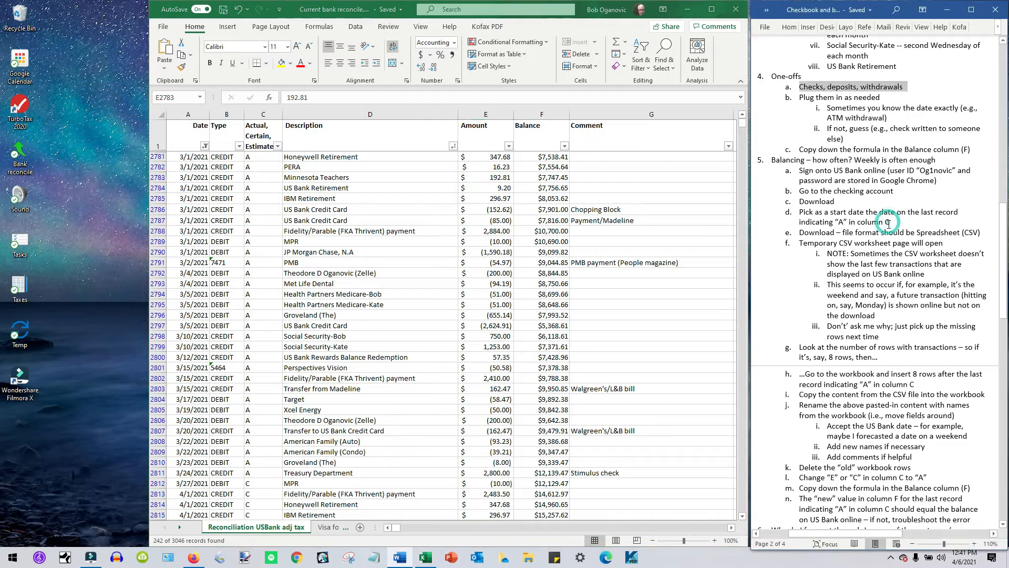
pyautogui.click(889, 151)
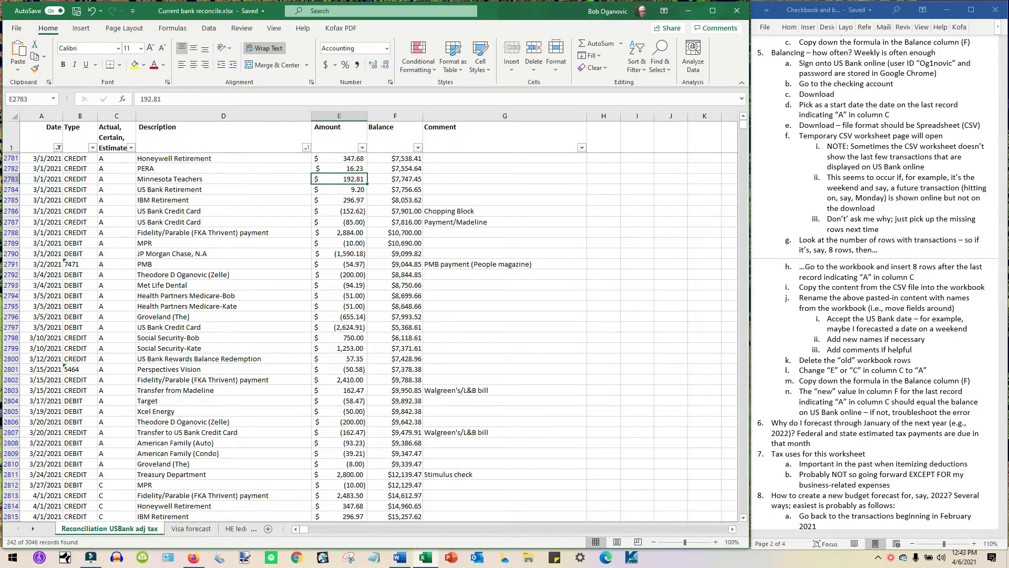
pyautogui.click(297, 558)
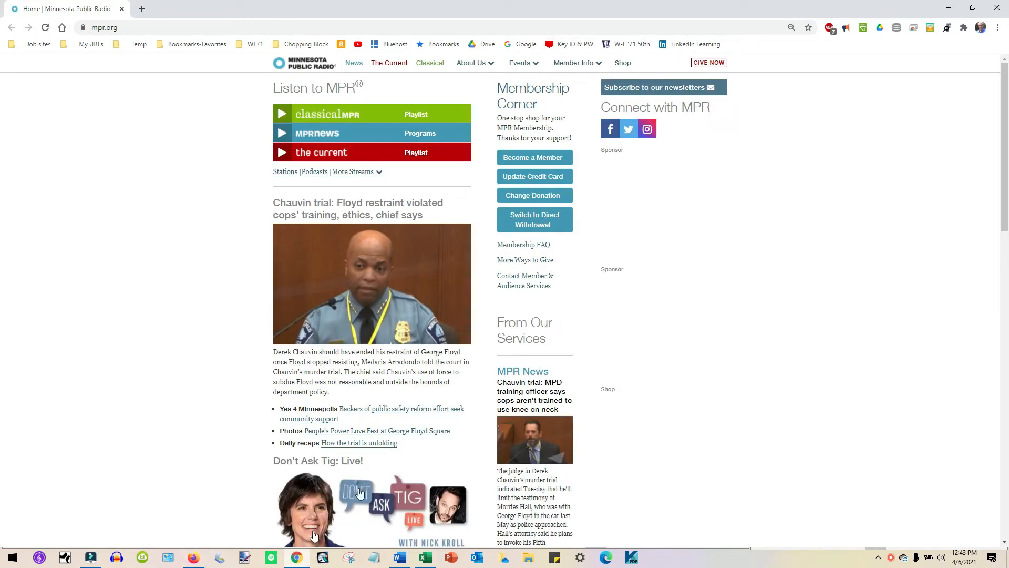
pyautogui.click(565, 45)
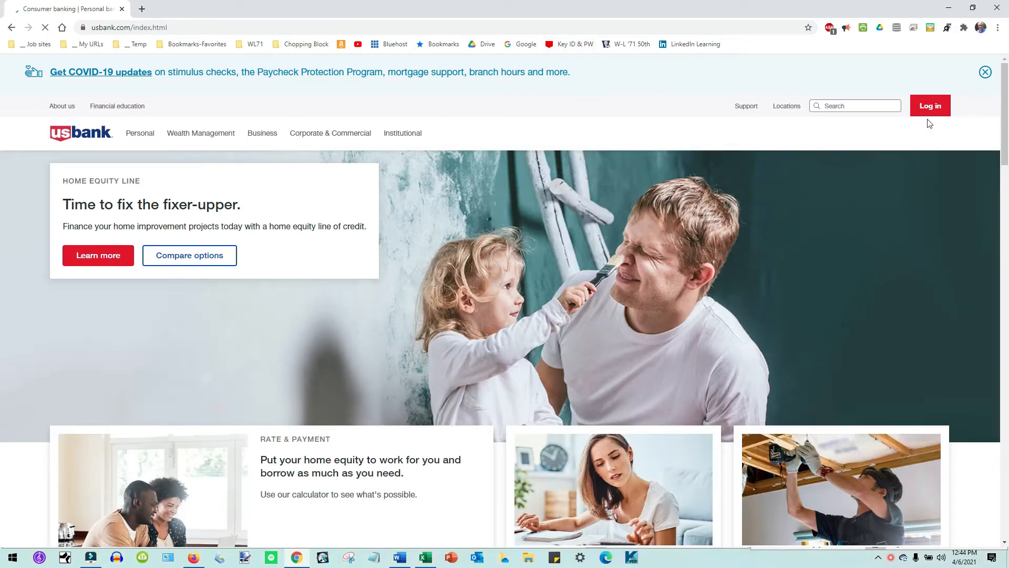
# Step: Log in to US Bank online banking using the first saved username and password
pyautogui.click(937, 107)
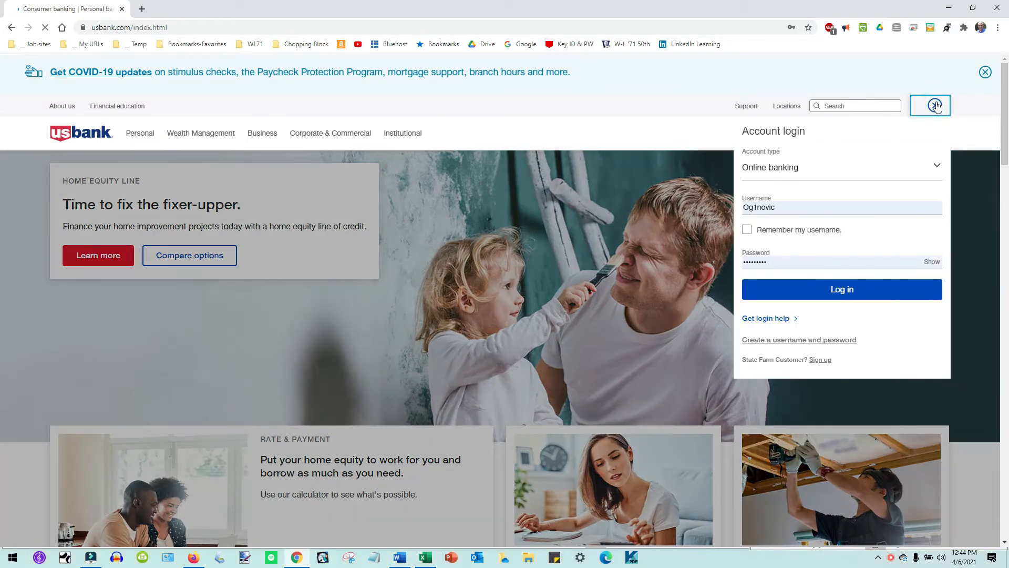
pyautogui.click(782, 207)
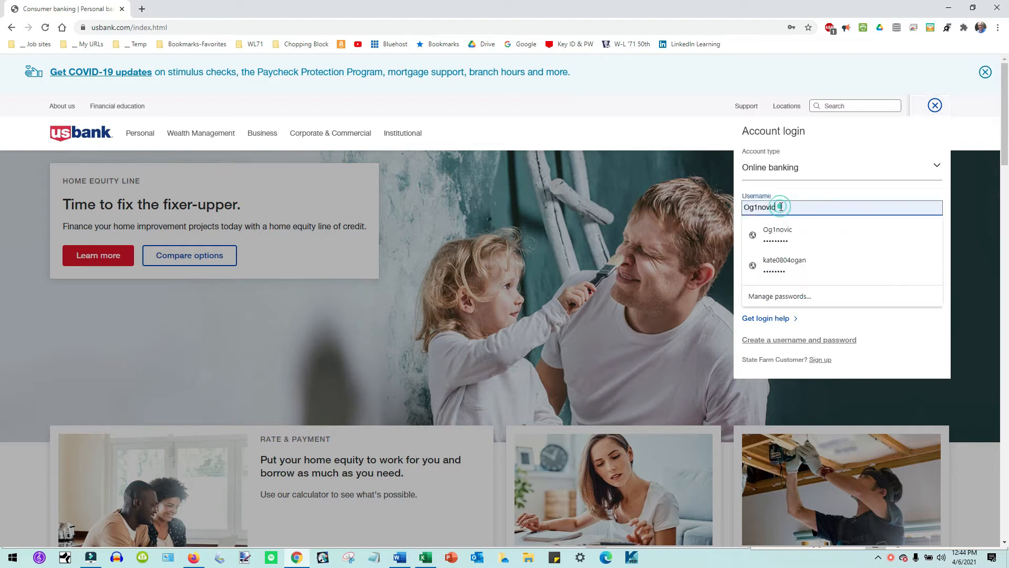
pyautogui.click(776, 233)
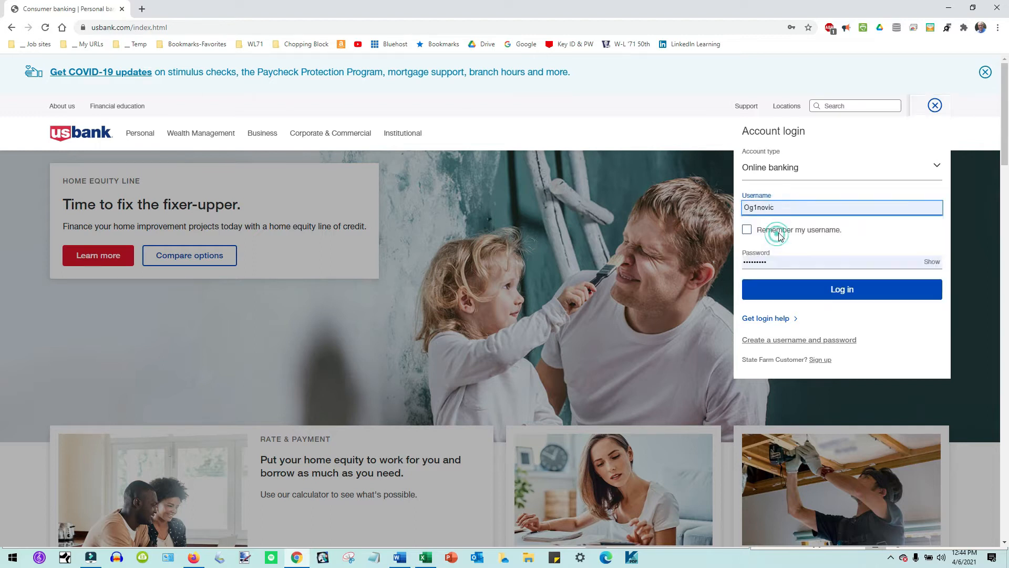
pyautogui.click(814, 296)
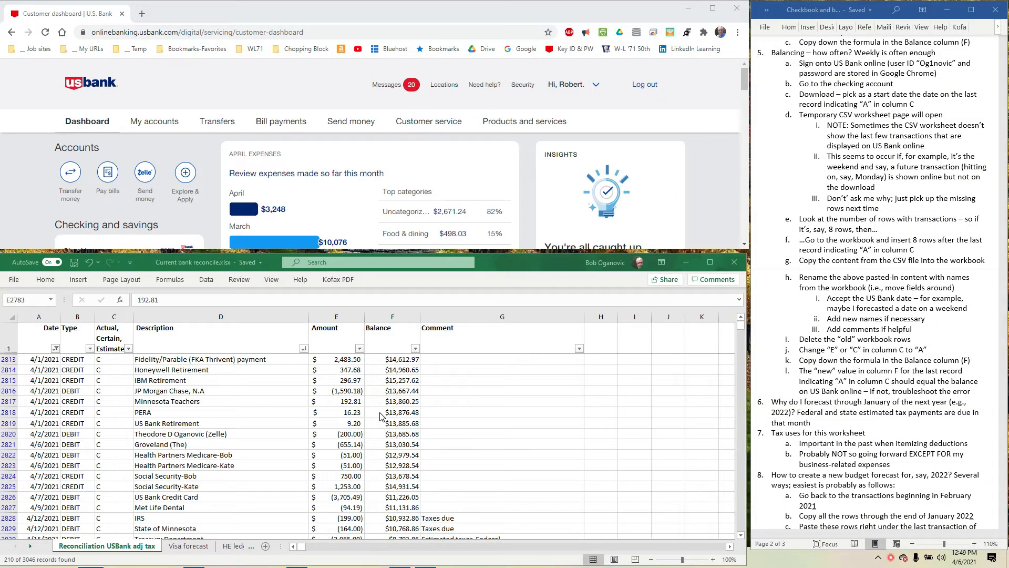
# Step: Select the Comment column in the Excel transaction list, look through its 2021 entries and return to the 4/1/2021 rows
pyautogui.click(479, 396)
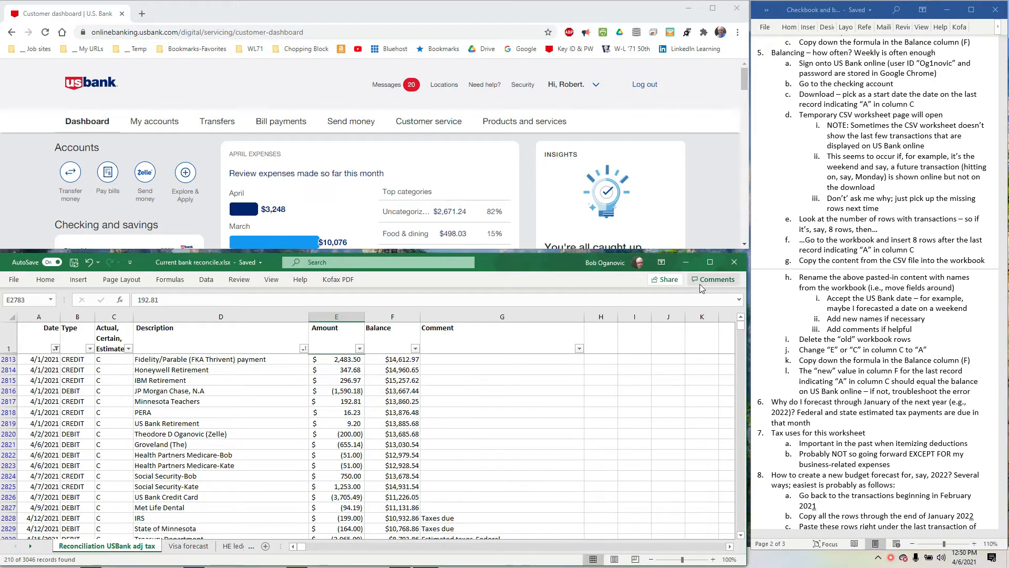
pyautogui.click(554, 316)
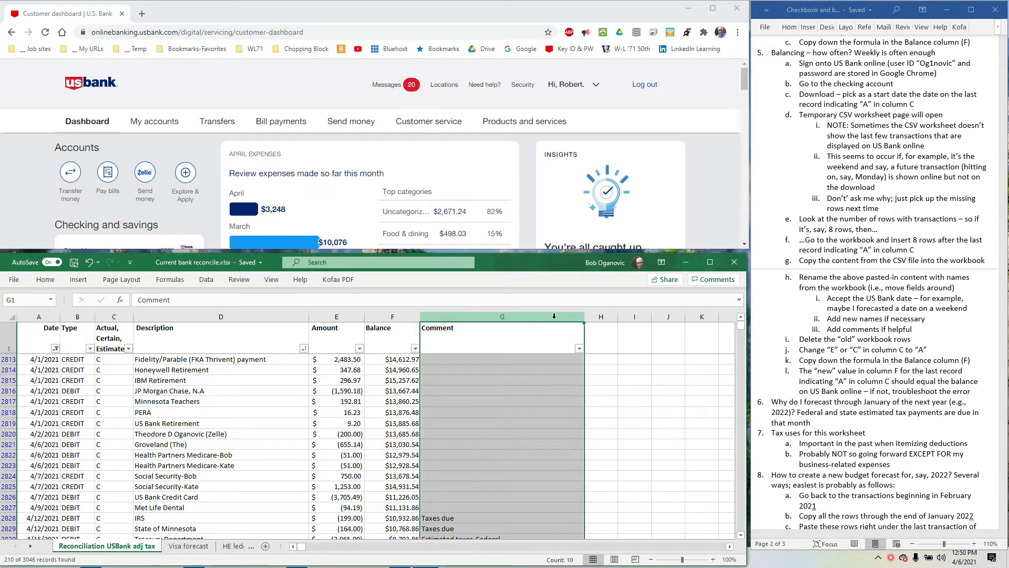
pyautogui.scroll(-18, 508, 397)
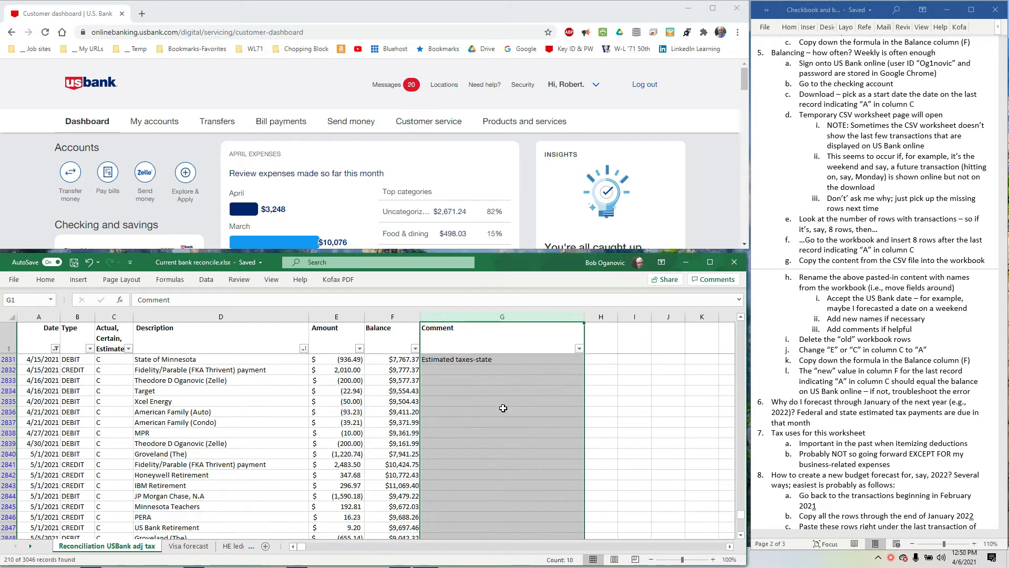
pyautogui.scroll(-20, 497, 422)
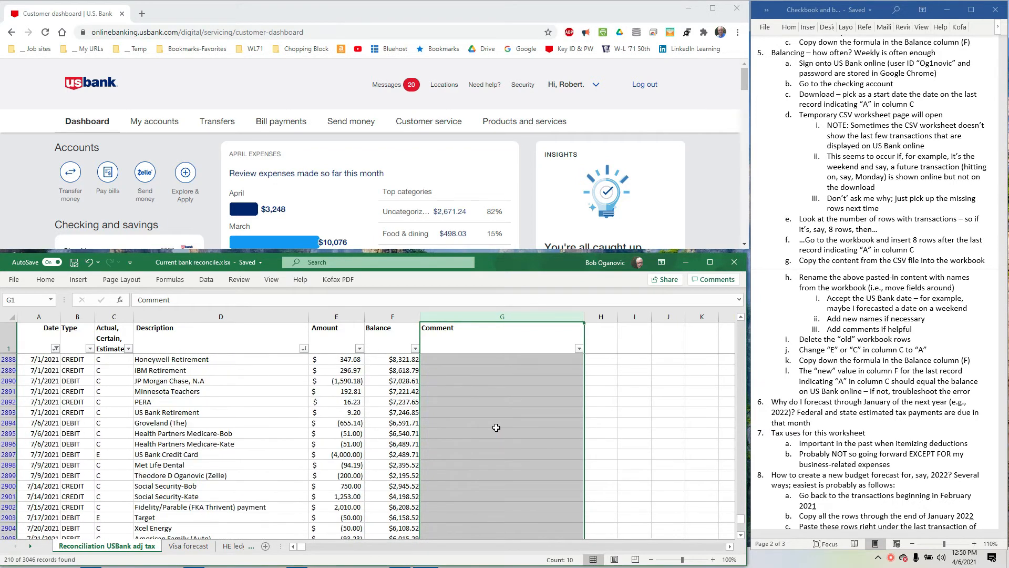
pyautogui.scroll(-20, 493, 438)
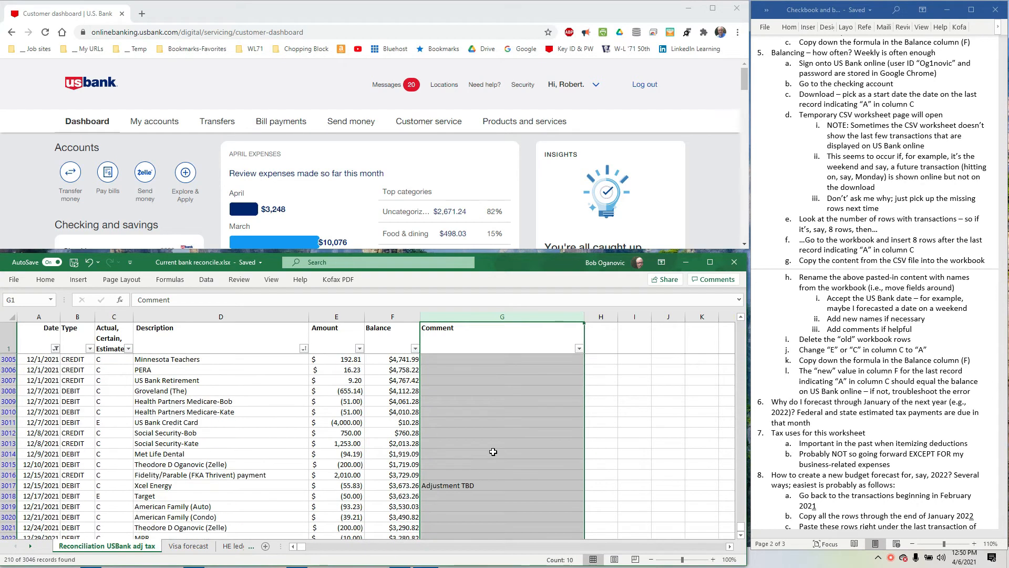
pyautogui.scroll(20, 493, 451)
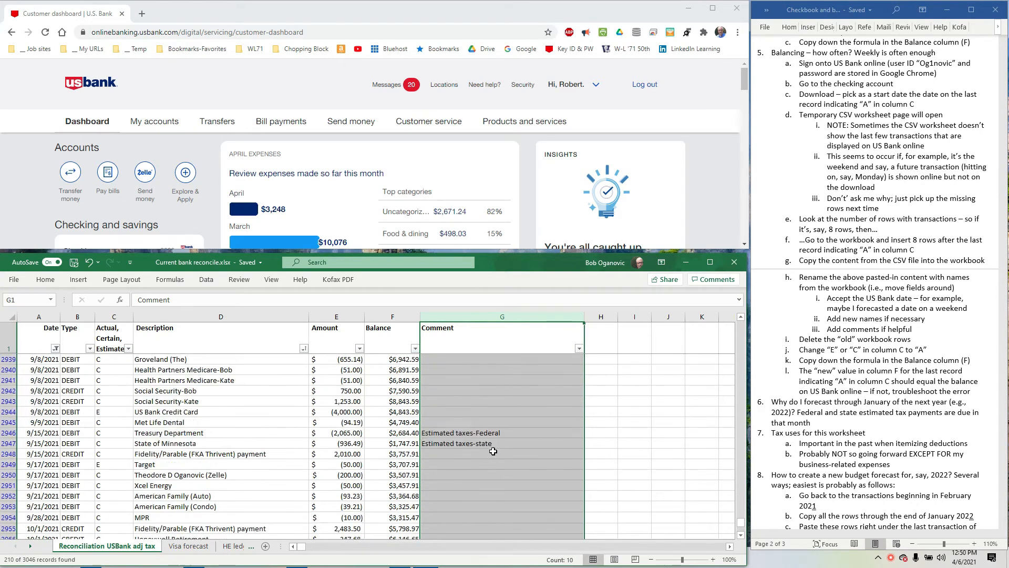
pyautogui.scroll(18, 493, 451)
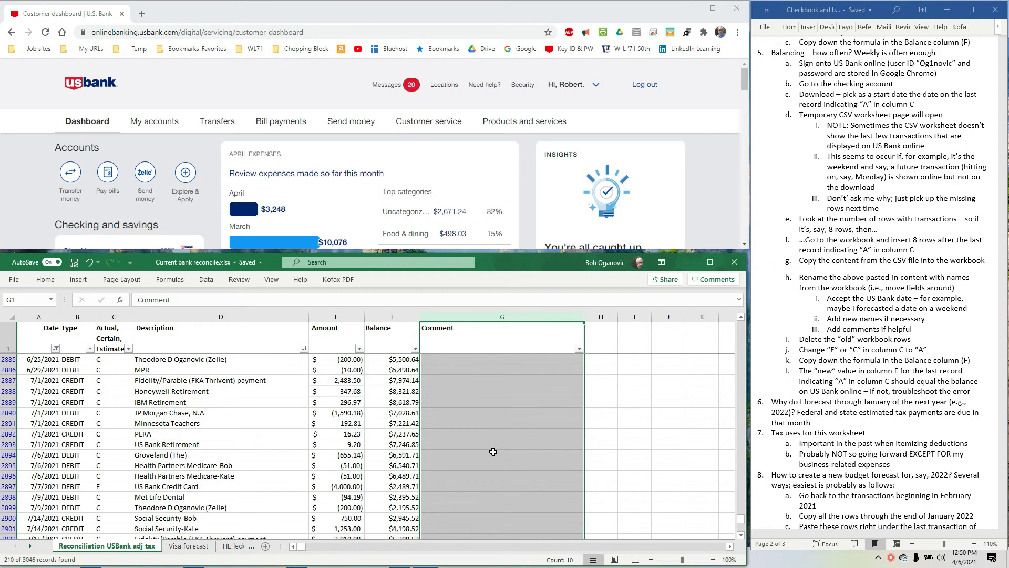
pyautogui.scroll(8, 493, 452)
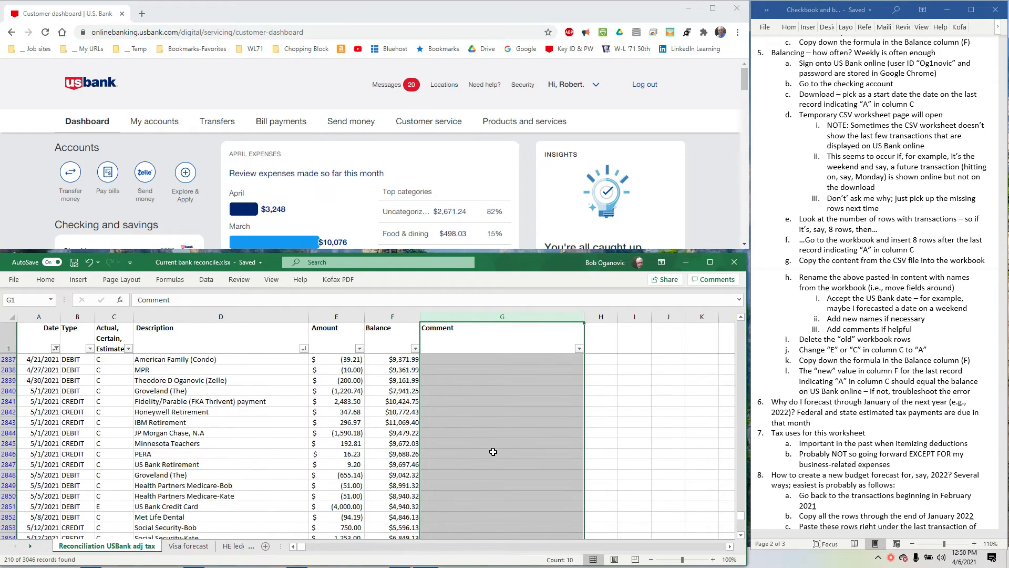
pyautogui.scroll(7, 493, 451)
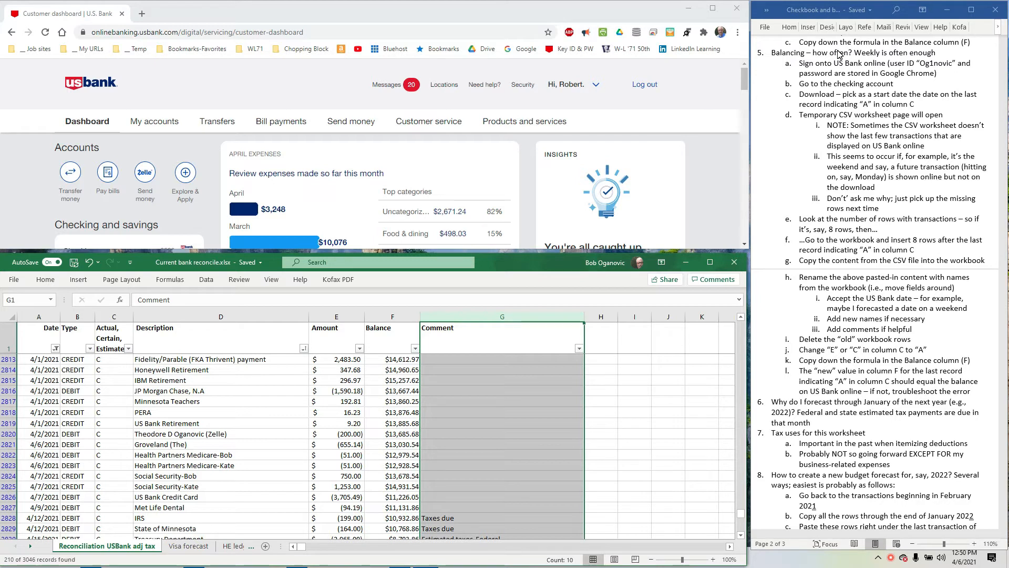
# Step: Highlight "Balancing – how often? Weekly is often enough" in the Word notes, followed by the sign-on and checking account instructions
pyautogui.click(801, 61)
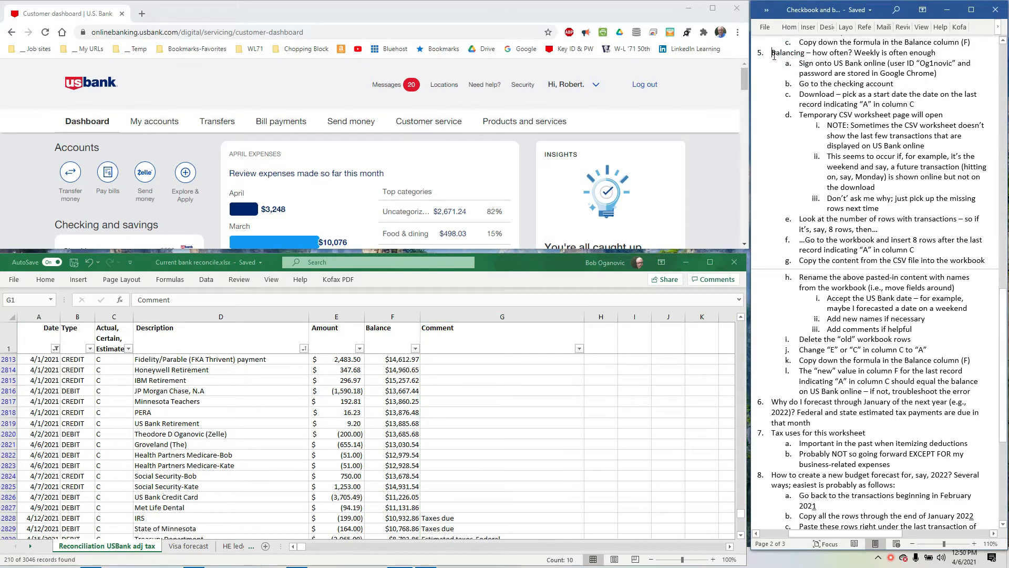
pyautogui.moveTo(774, 51); pyautogui.dragTo(937, 54)
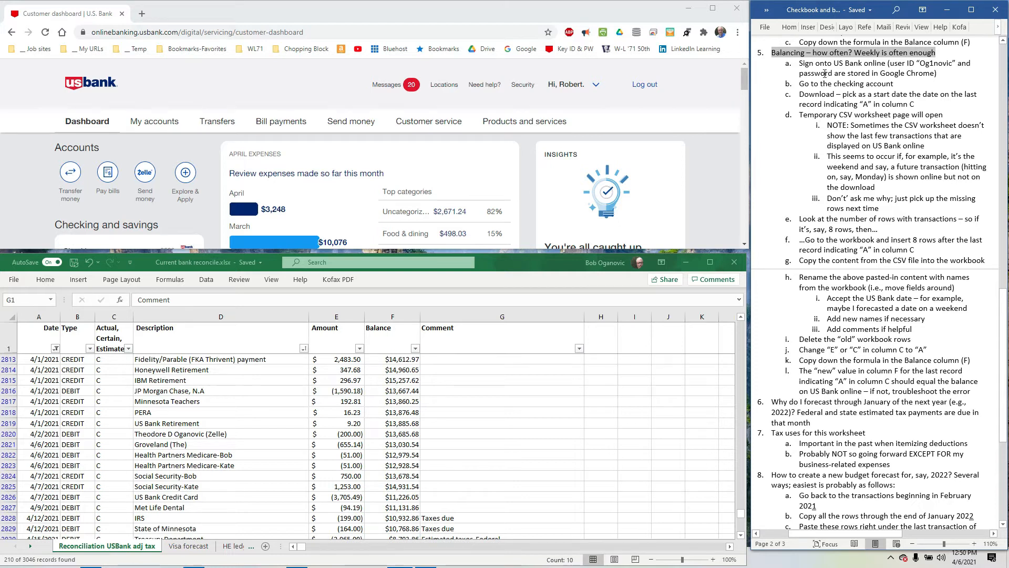
pyautogui.moveTo(799, 73); pyautogui.dragTo(864, 84)
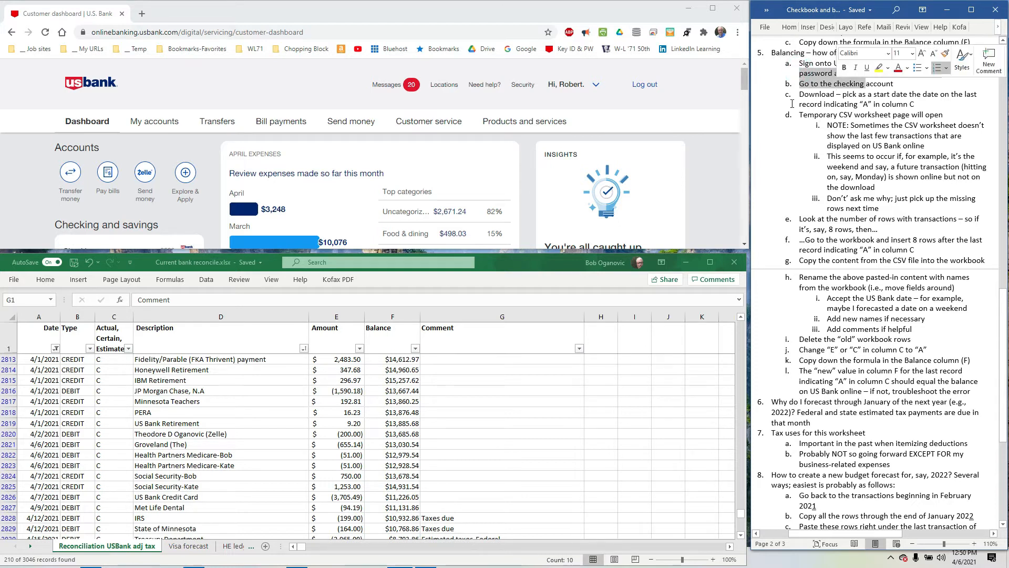
# Step: Open the checking account in US Bank online and review its completed transactions from 4/06/2021 back to late March
pyautogui.click(146, 127)
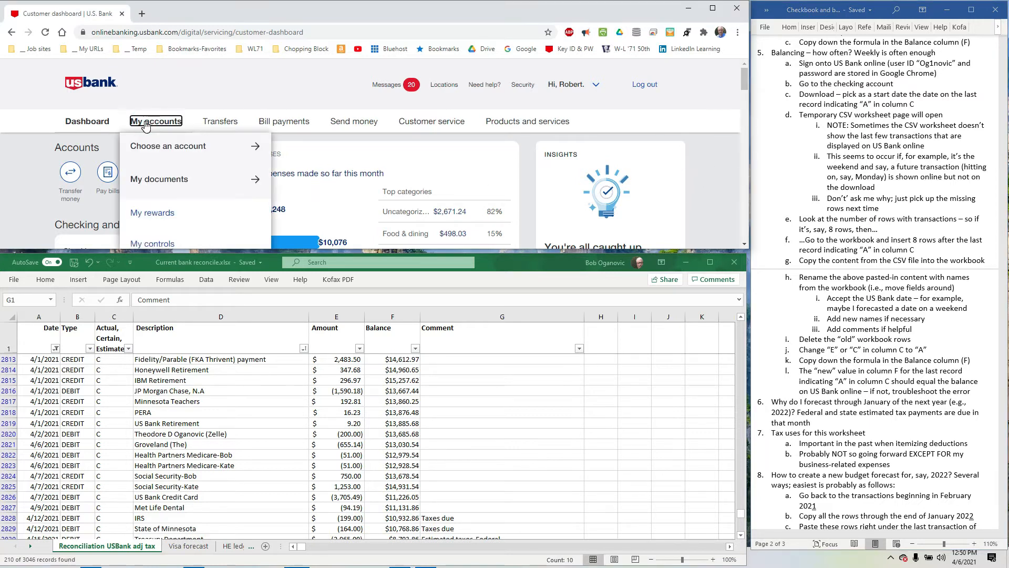
pyautogui.click(158, 149)
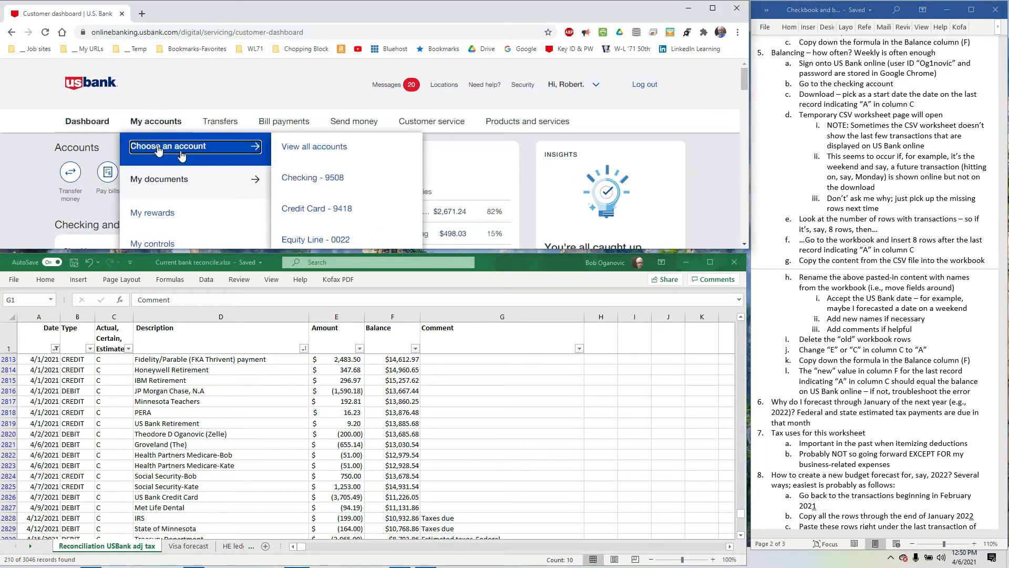
pyautogui.click(311, 177)
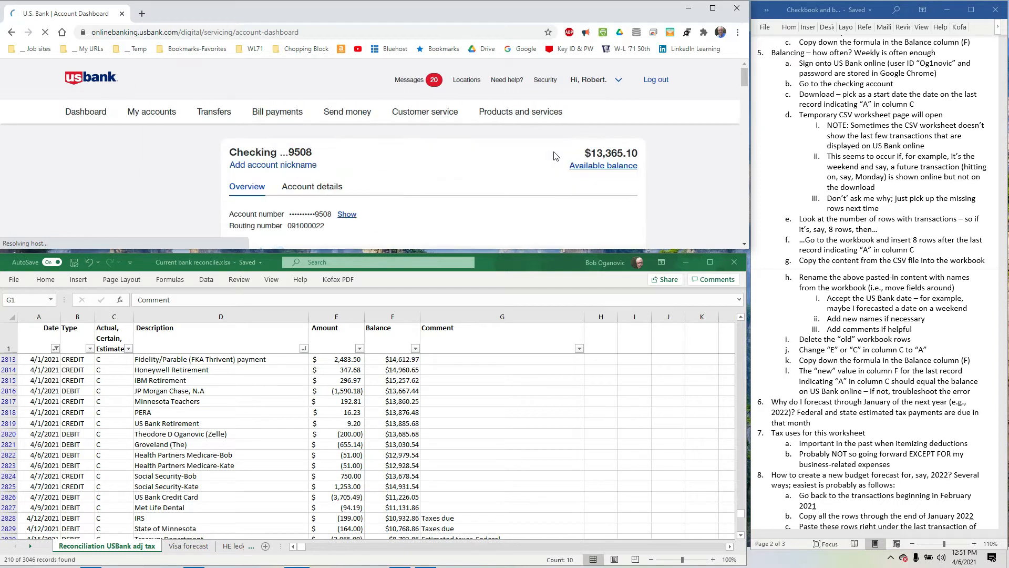
pyautogui.scroll(-6, 553, 156)
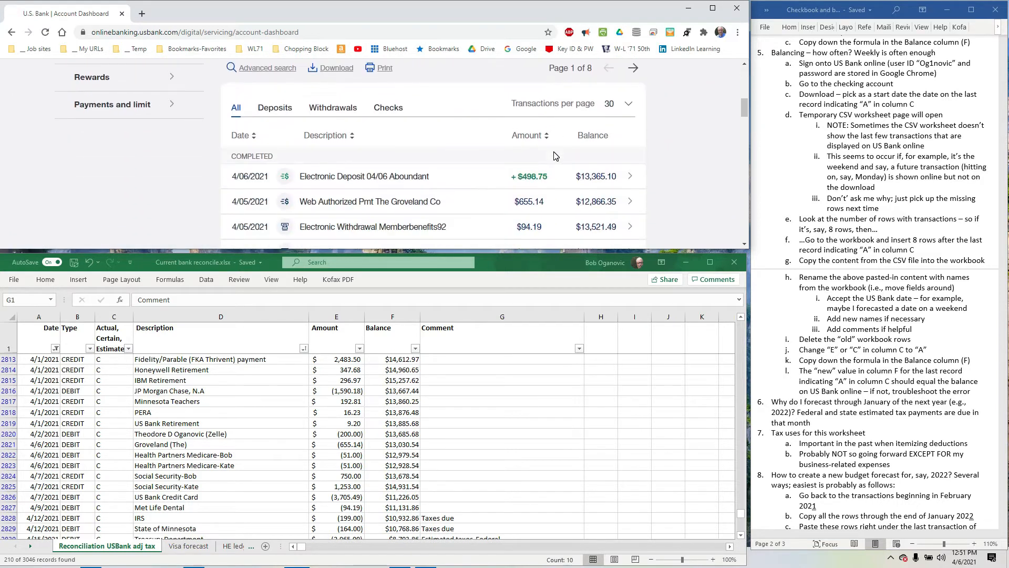
pyautogui.scroll(-8, 553, 156)
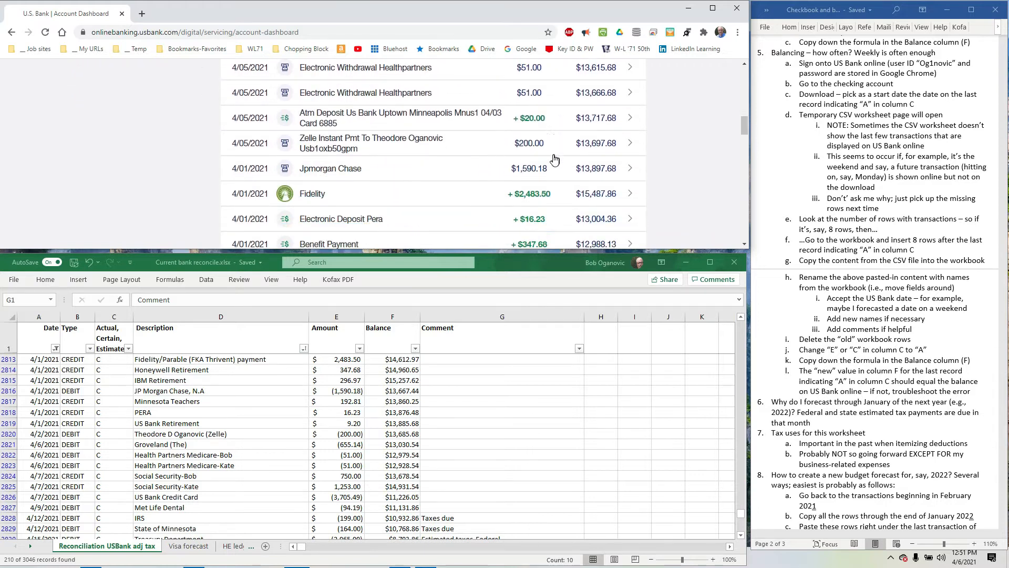
pyautogui.scroll(-5, 554, 161)
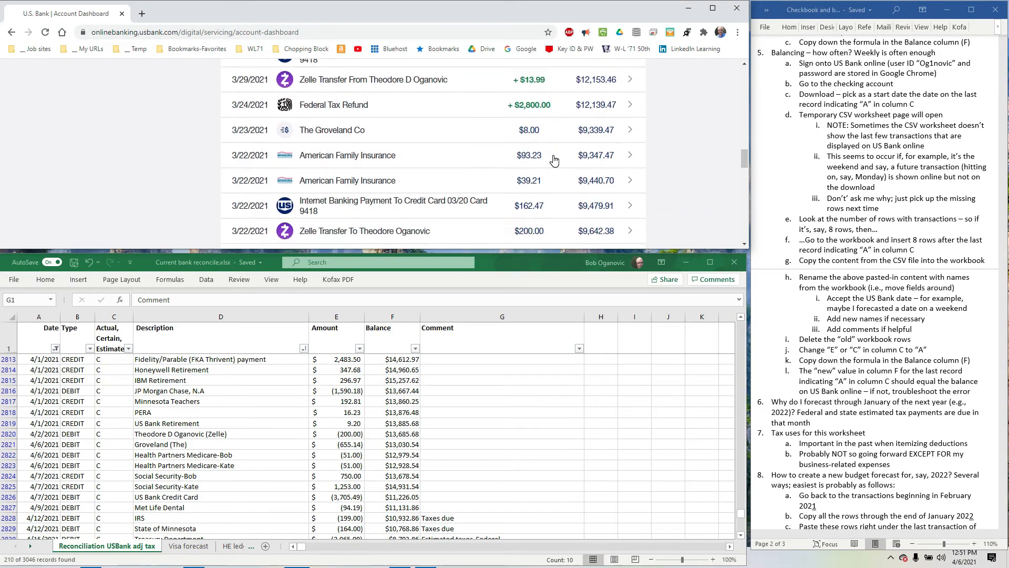
pyautogui.scroll(15, 551, 165)
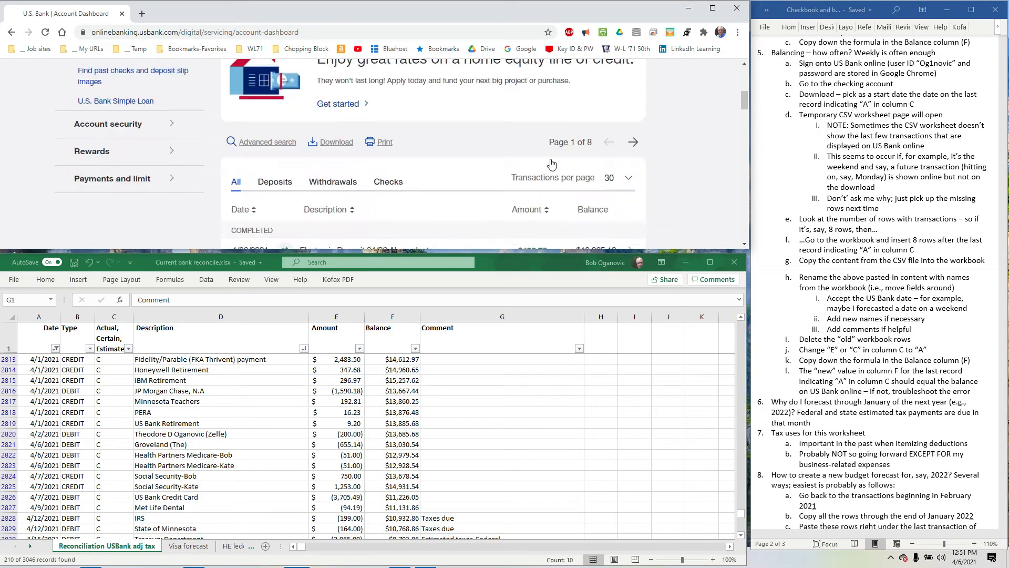
pyautogui.scroll(-1, 551, 168)
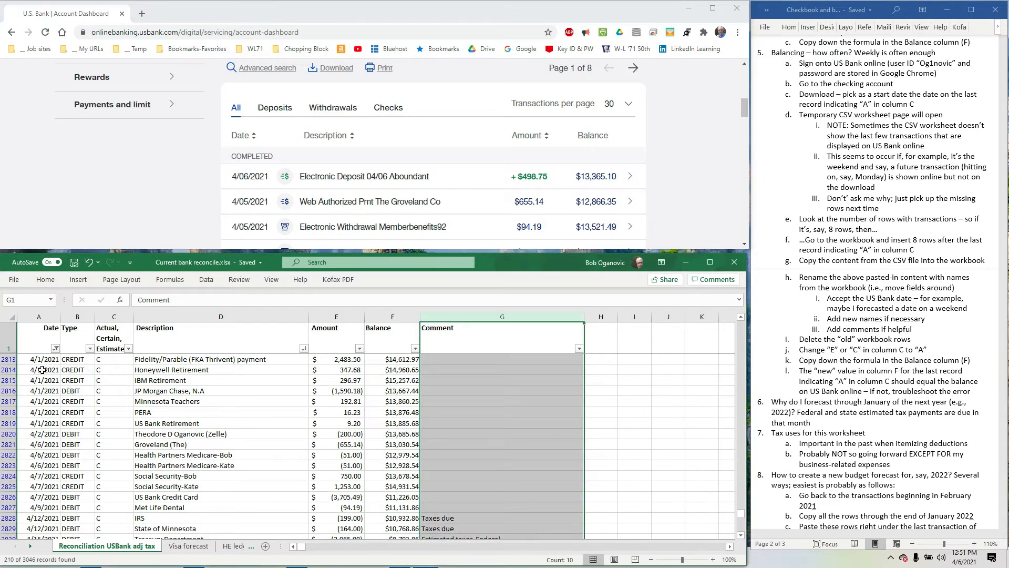
# Step: Select rows 2814 to 2825 from Date to Balance in Excel, and highlight the start-date instruction in the Word notes
pyautogui.moveTo(42, 360); pyautogui.dragTo(402, 487)
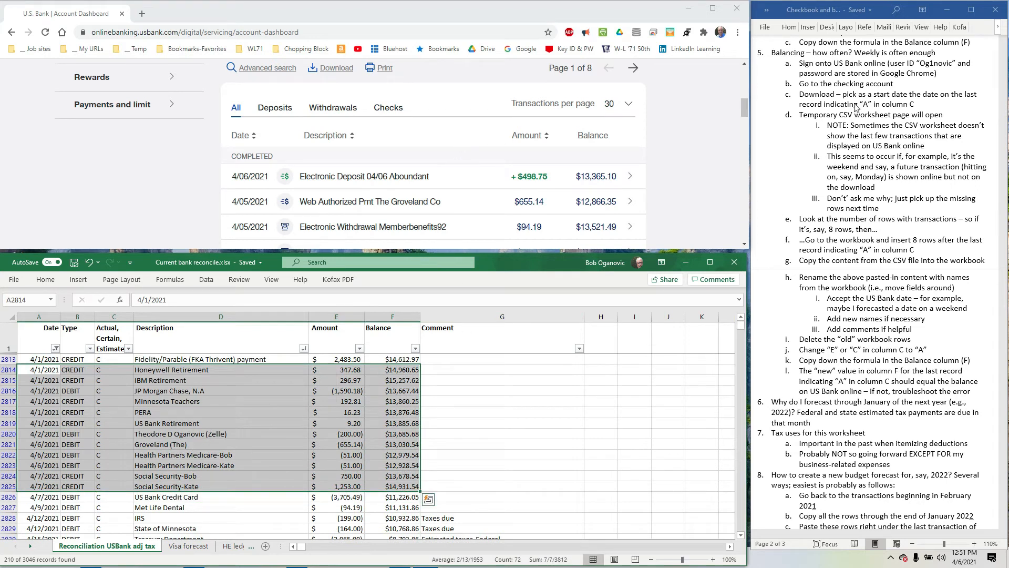
pyautogui.click(855, 125)
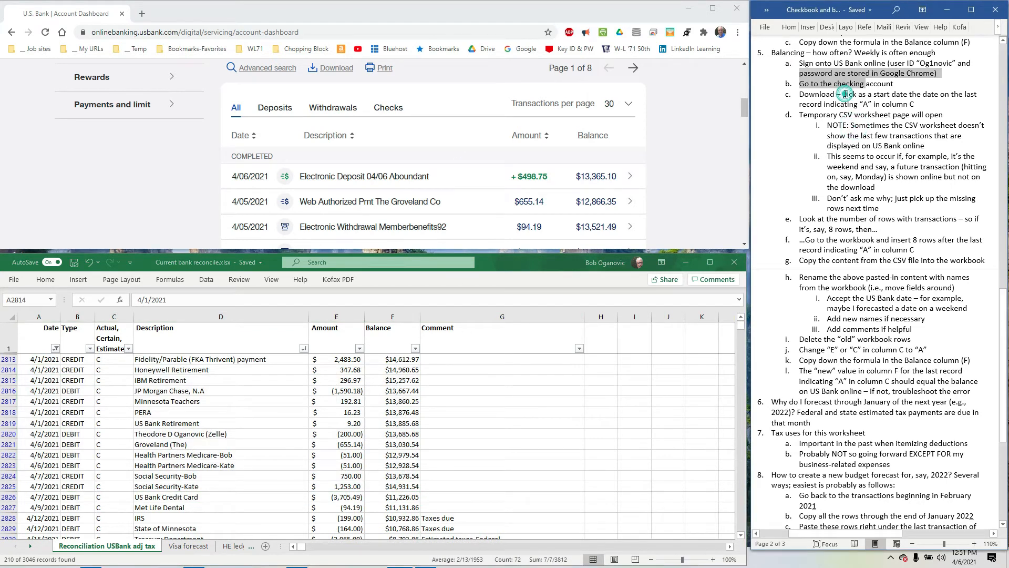
pyautogui.moveTo(843, 94); pyautogui.dragTo(927, 102)
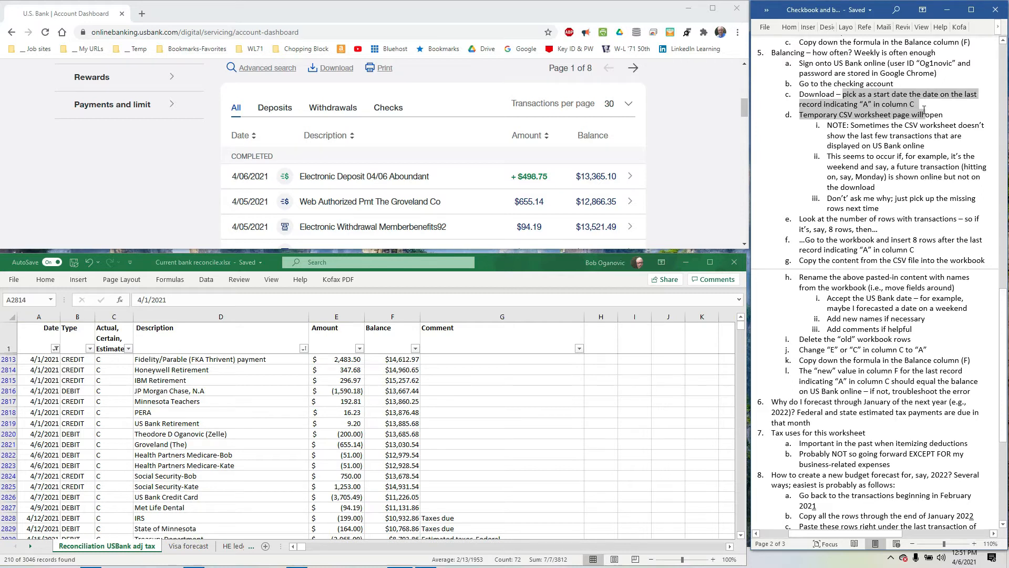
# Step: Delete the redundant words "the date" after "pick as a start date" in the download instruction of the Word notes
pyautogui.click(912, 101)
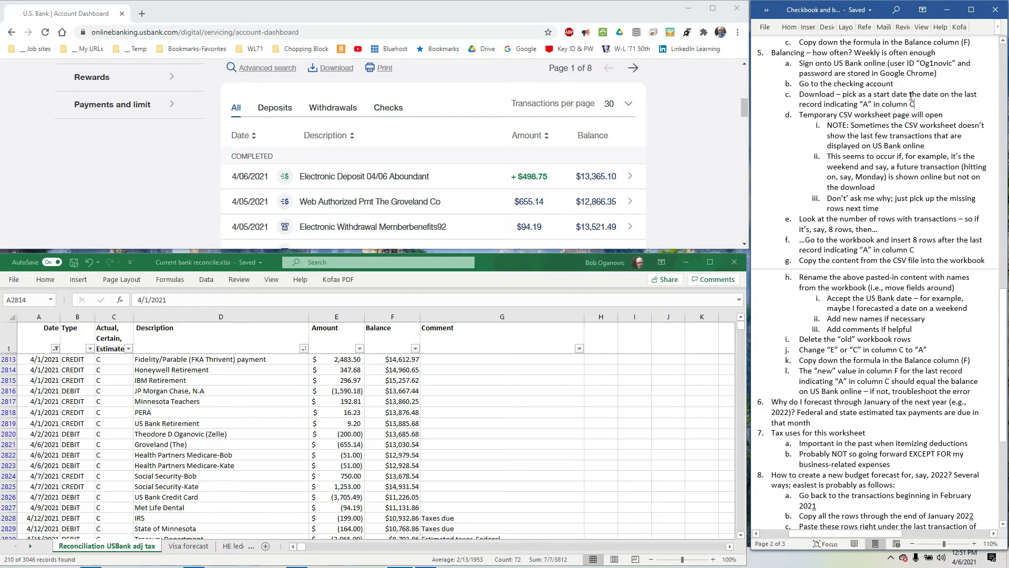
pyautogui.moveTo(910, 94); pyautogui.dragTo(935, 91)
pyautogui.press('Delete')
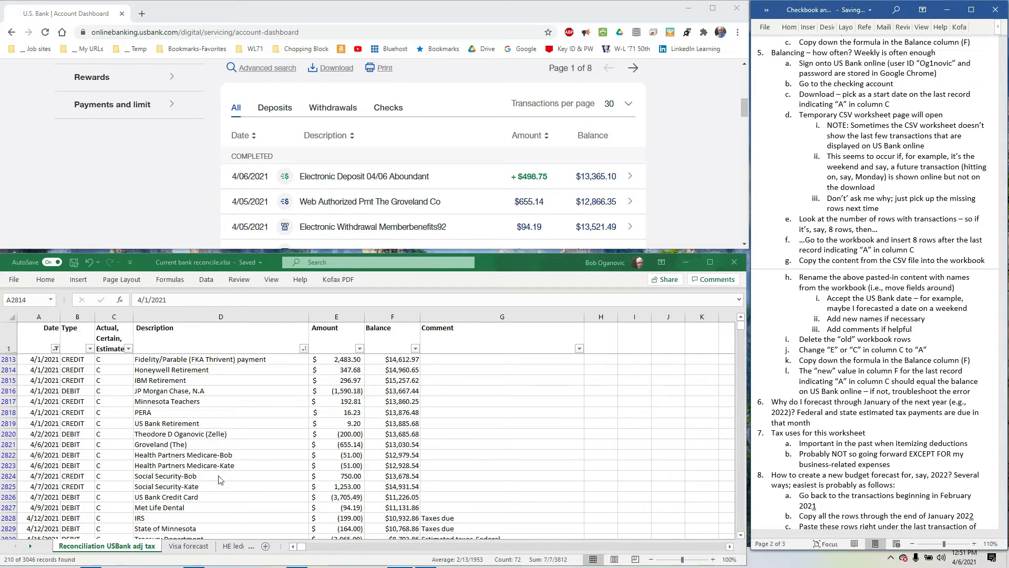
# Step: Add March 2021 to the months shown by the Date column filter in the reconciliation workbook
pyautogui.click(216, 452)
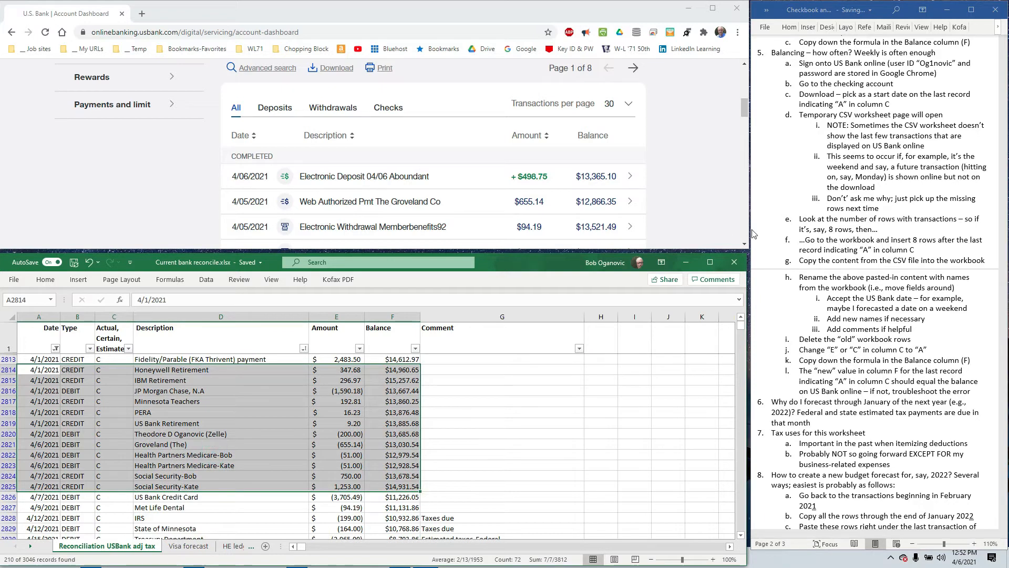
pyautogui.click(56, 349)
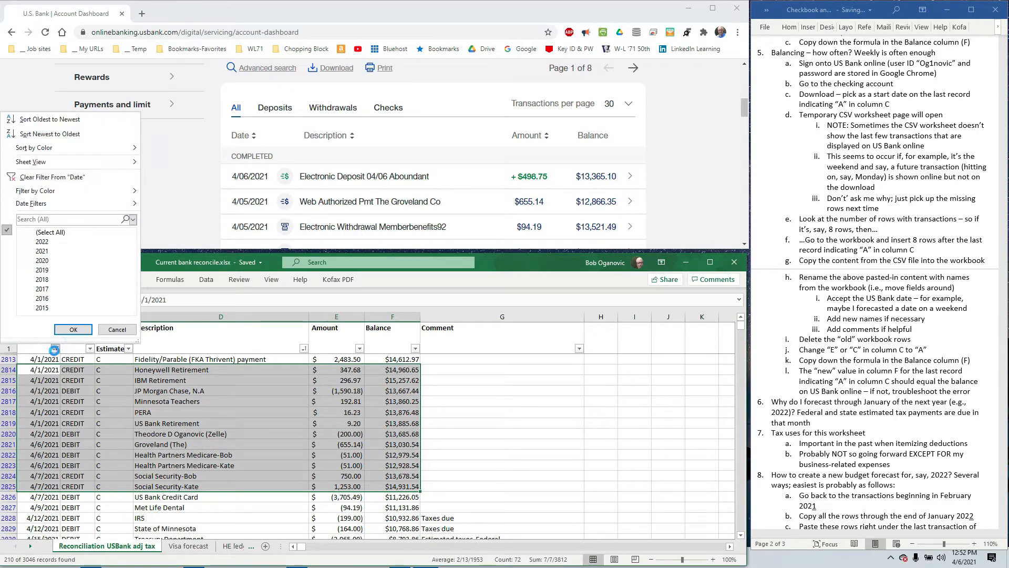
pyautogui.click(23, 252)
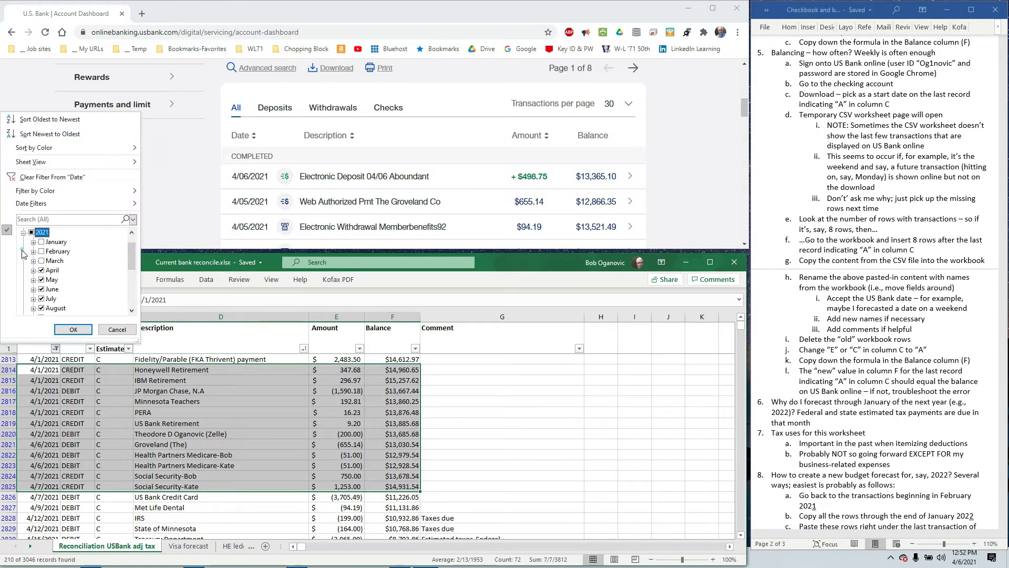
pyautogui.click(42, 260)
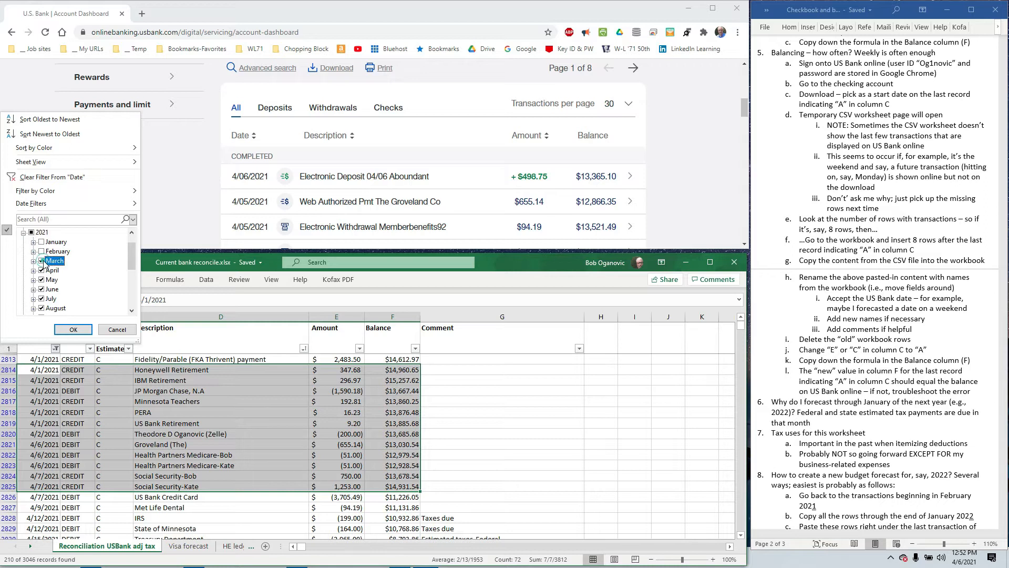
pyautogui.click(77, 328)
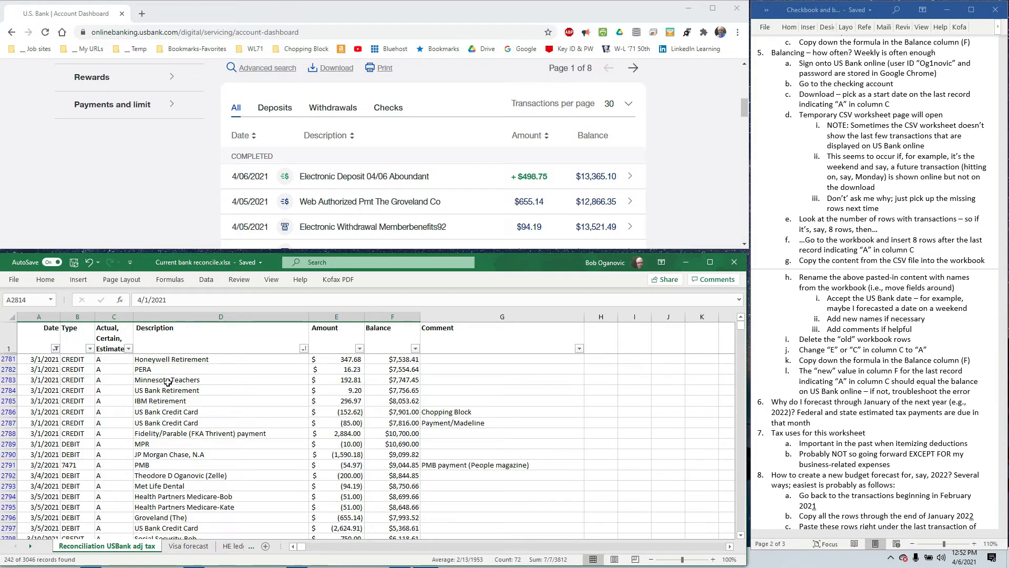
# Step: Find the last record marked "A" in column C and select its cell in the 3/24/2021 Treasury Department row
pyautogui.scroll(-13, 168, 382)
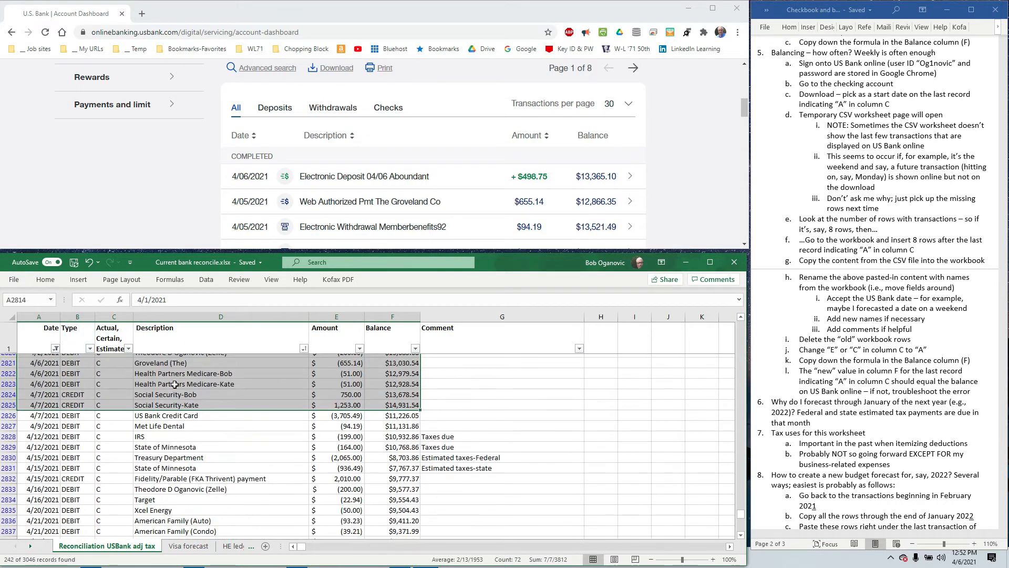
pyautogui.scroll(5, 174, 384)
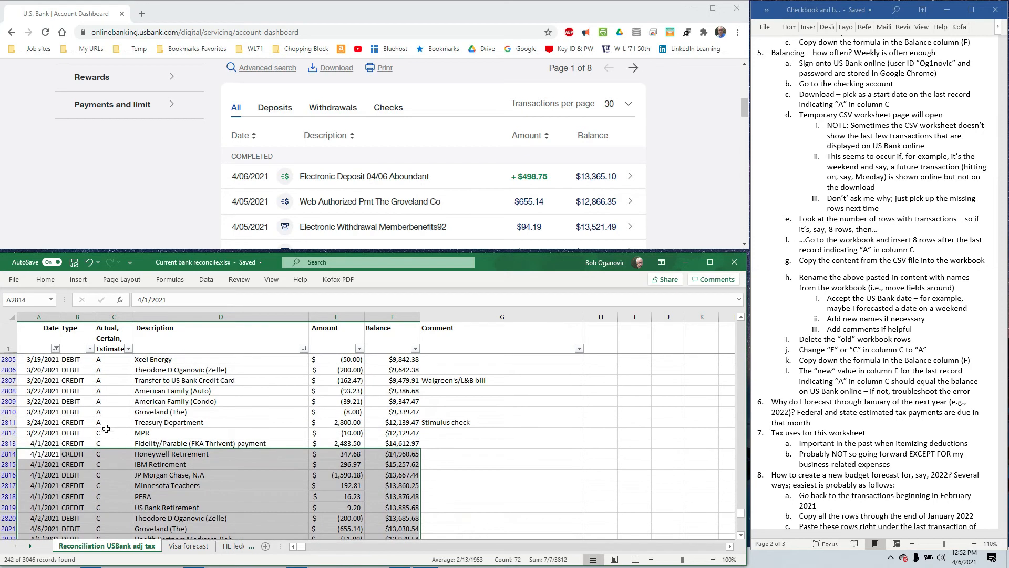
pyautogui.click(107, 424)
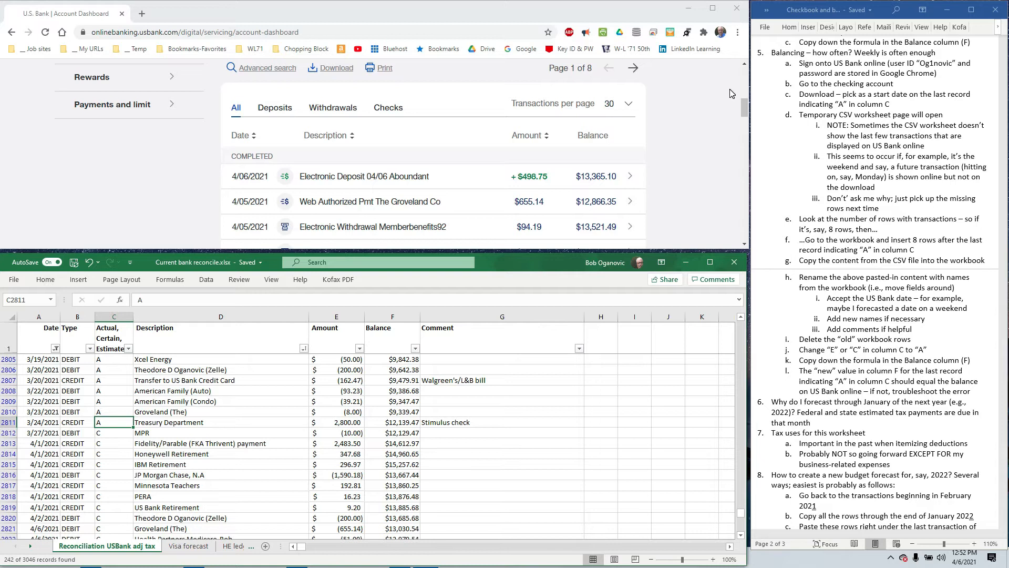
pyautogui.scroll(3, 683, 110)
pyautogui.scroll(-2, 683, 111)
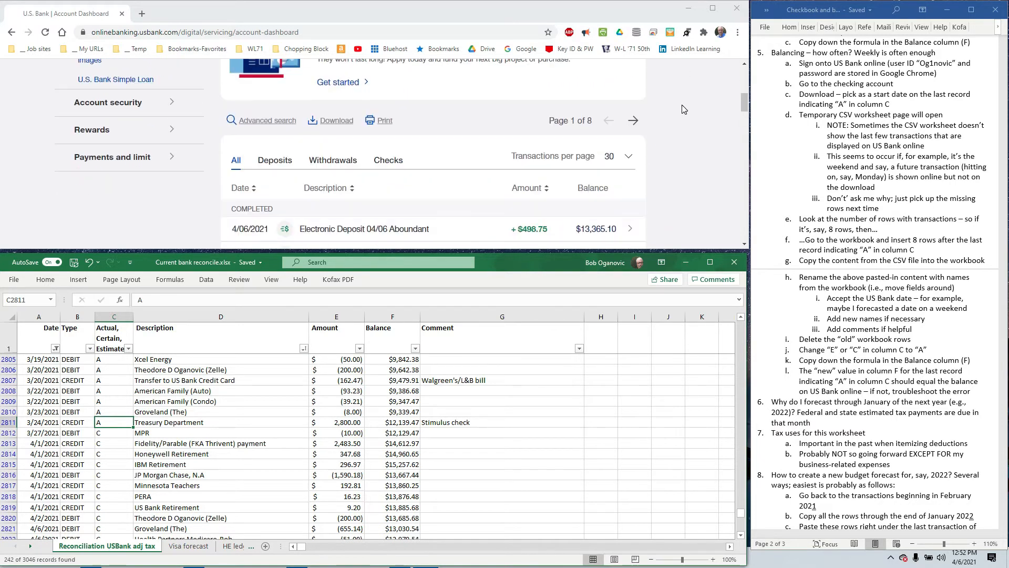
pyautogui.click(335, 122)
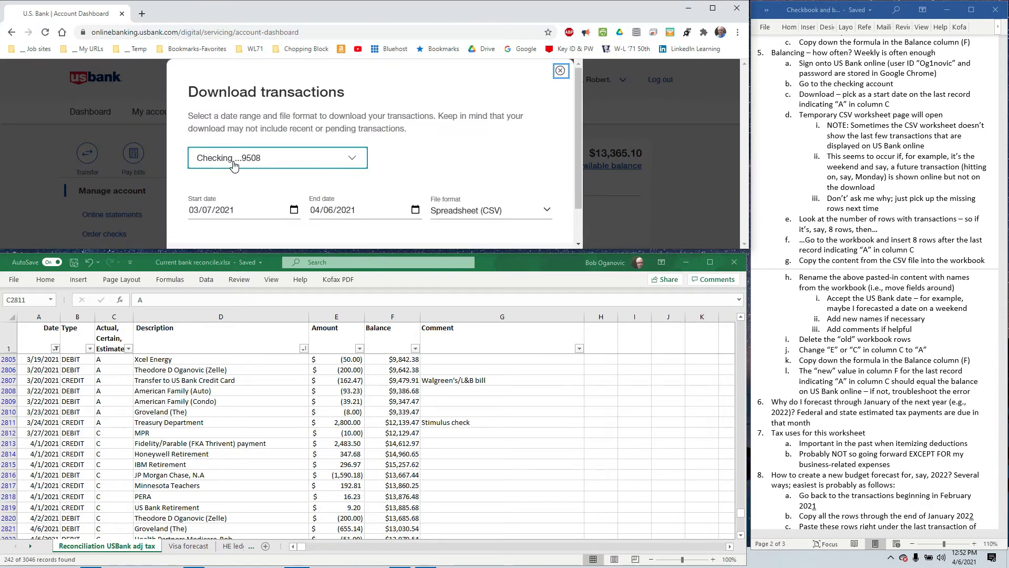
pyautogui.click(231, 210)
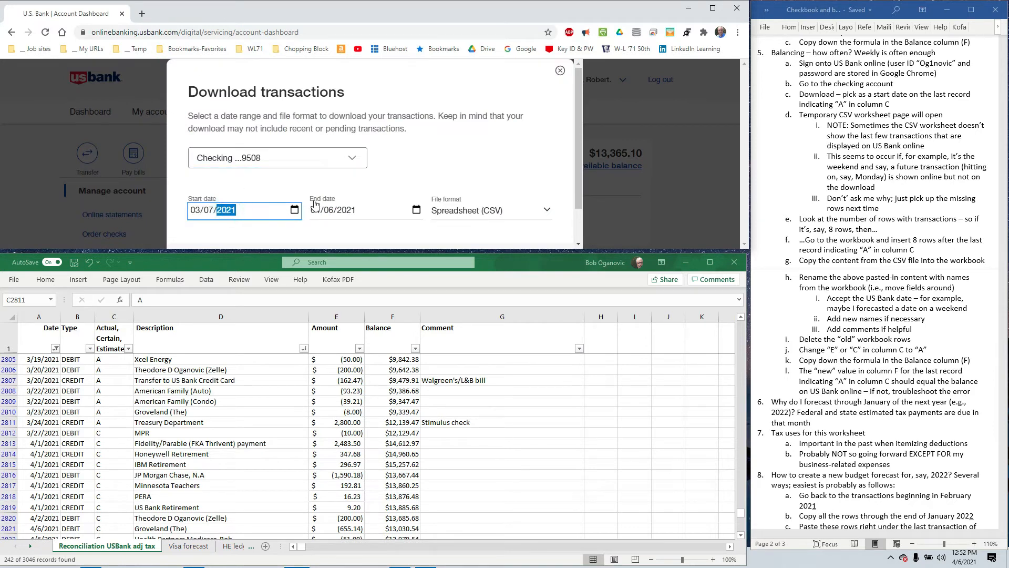
pyautogui.click(294, 211)
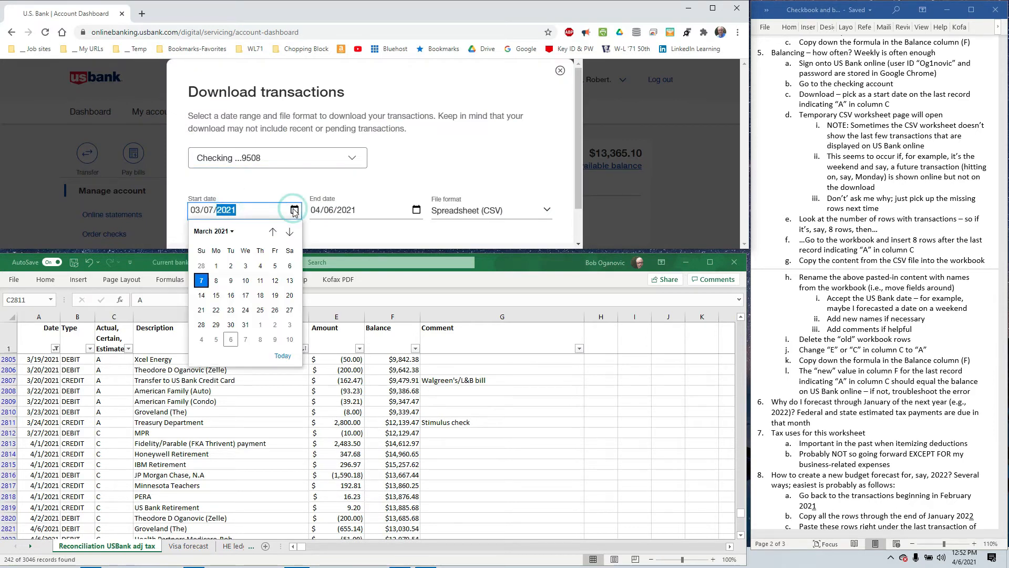
pyautogui.click(245, 310)
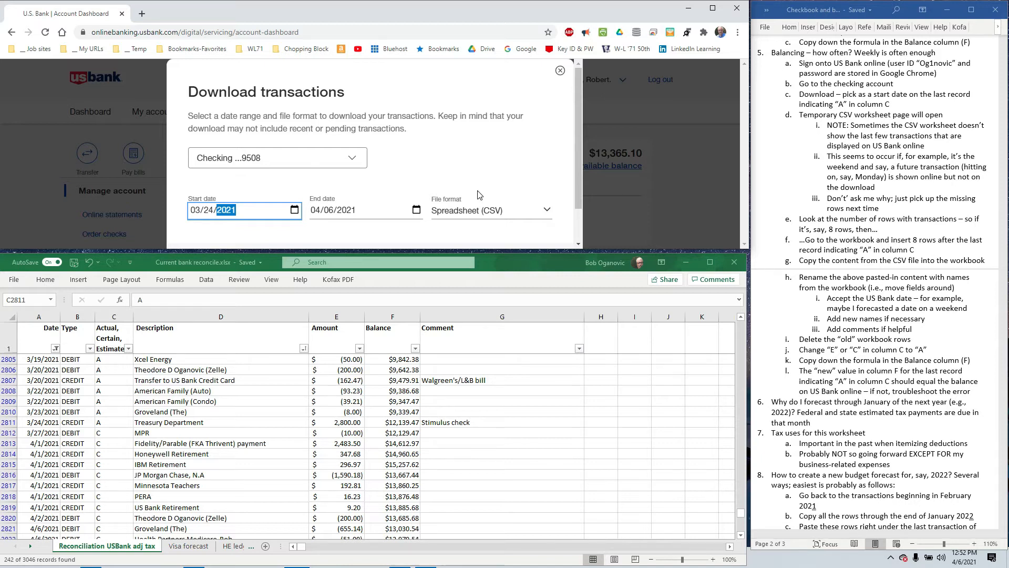
# Step: Highlight the Word note about the CSV worksheet missing the last few transactions, and return to the completed transactions in US Bank online
pyautogui.click(910, 95)
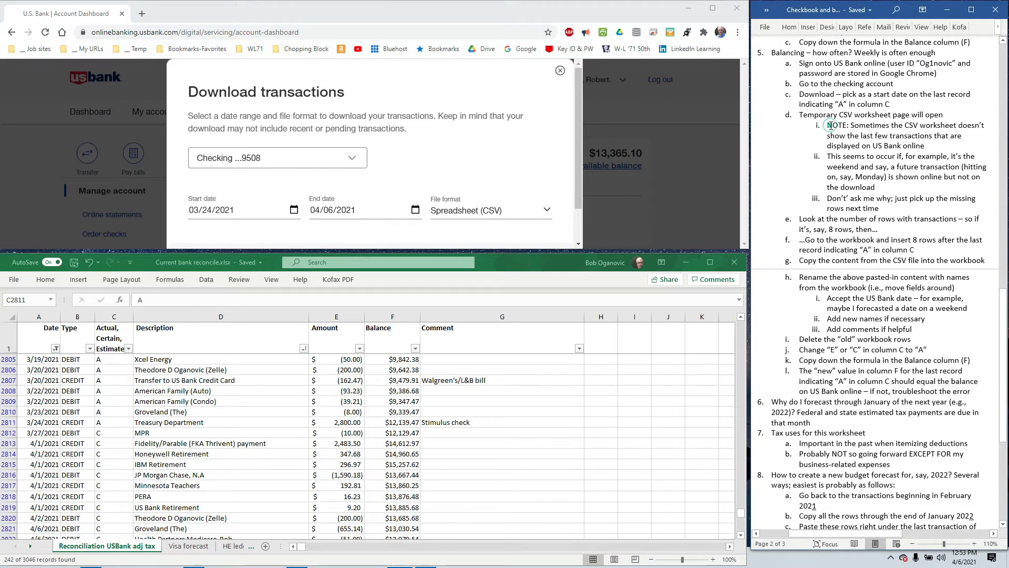
pyautogui.moveTo(829, 125); pyautogui.dragTo(910, 147)
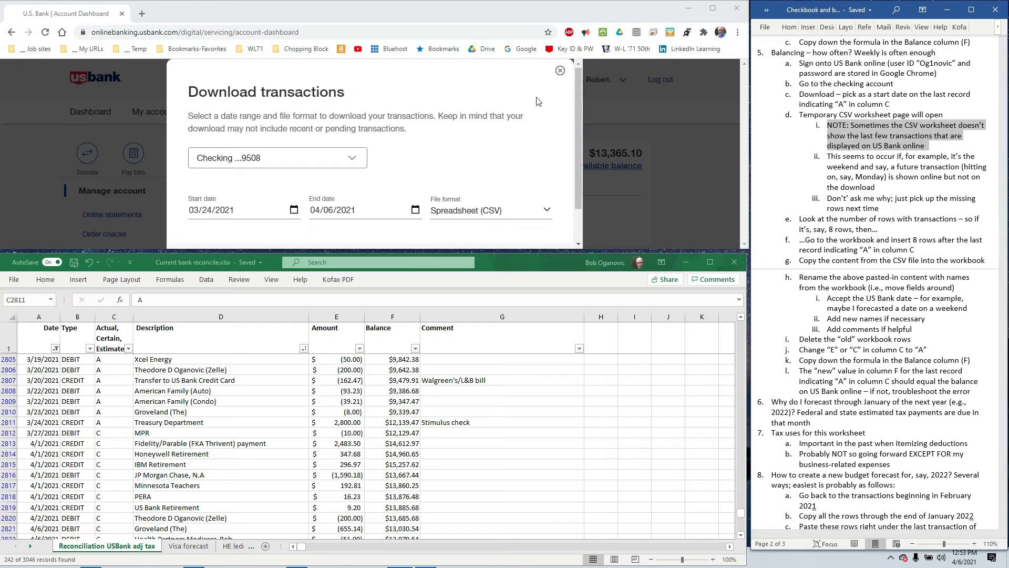
pyautogui.click(638, 104)
pyautogui.click(559, 74)
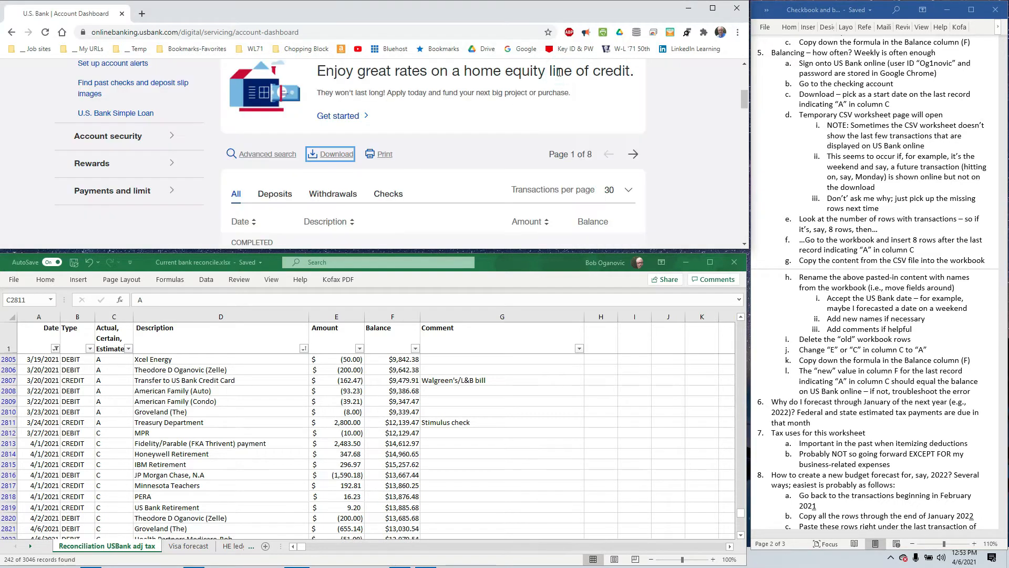
pyautogui.scroll(-2, 544, 135)
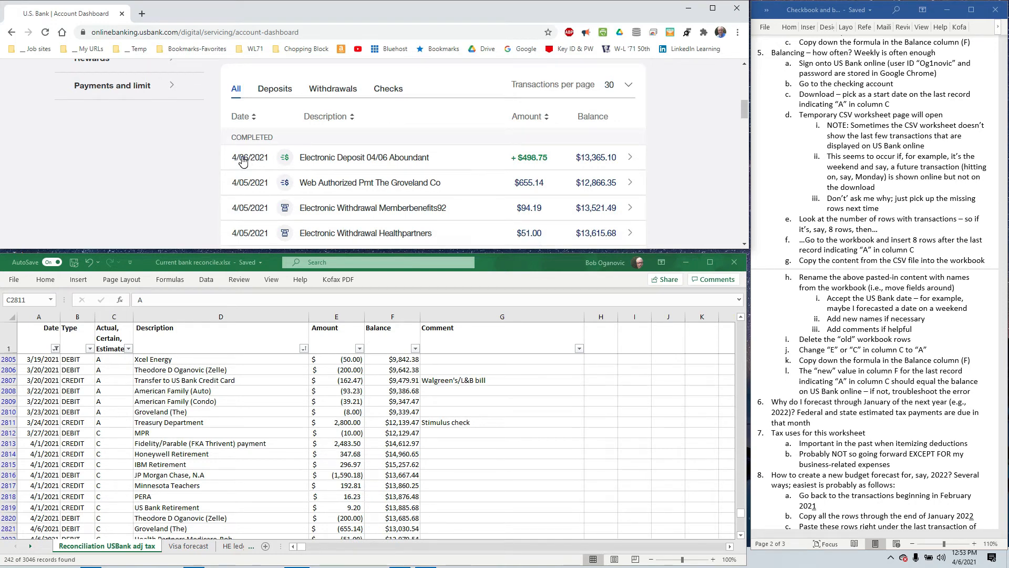
# Step: Highlight the Word note about future transactions over a weekend, and go to the item on picking up missing rows next time
pyautogui.tripleClick(896, 147)
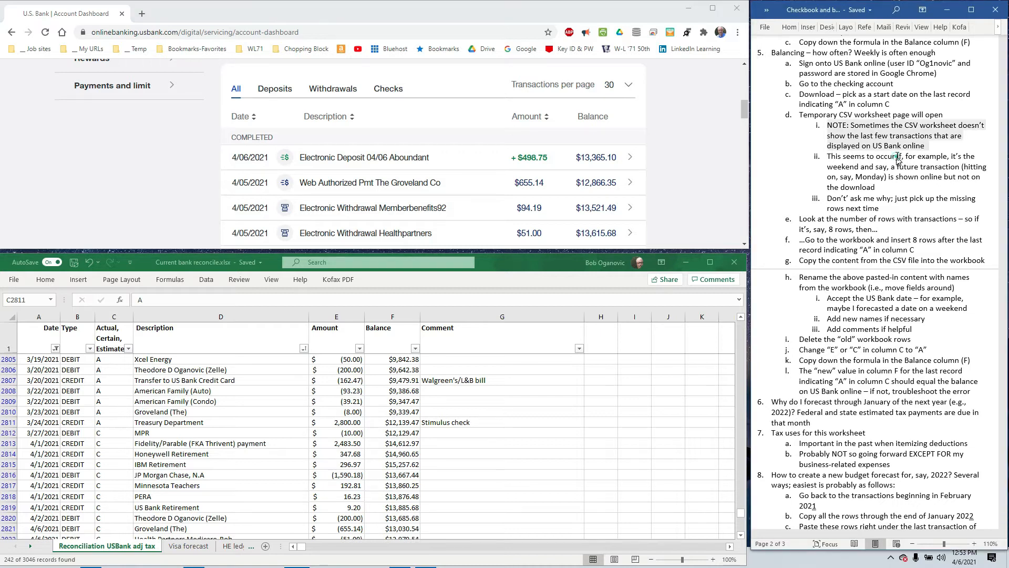
pyautogui.tripleClick(829, 158)
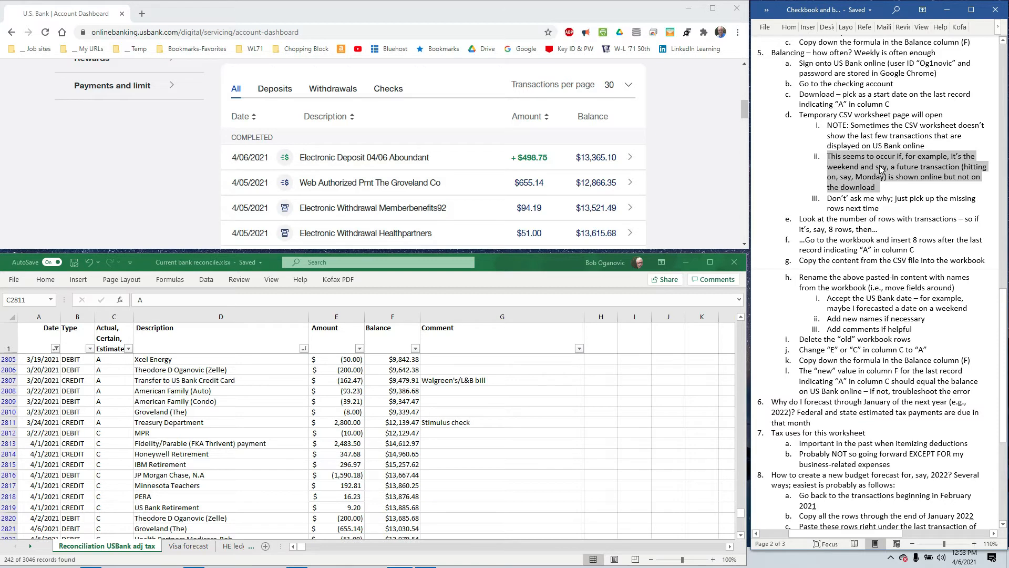
pyautogui.click(891, 200)
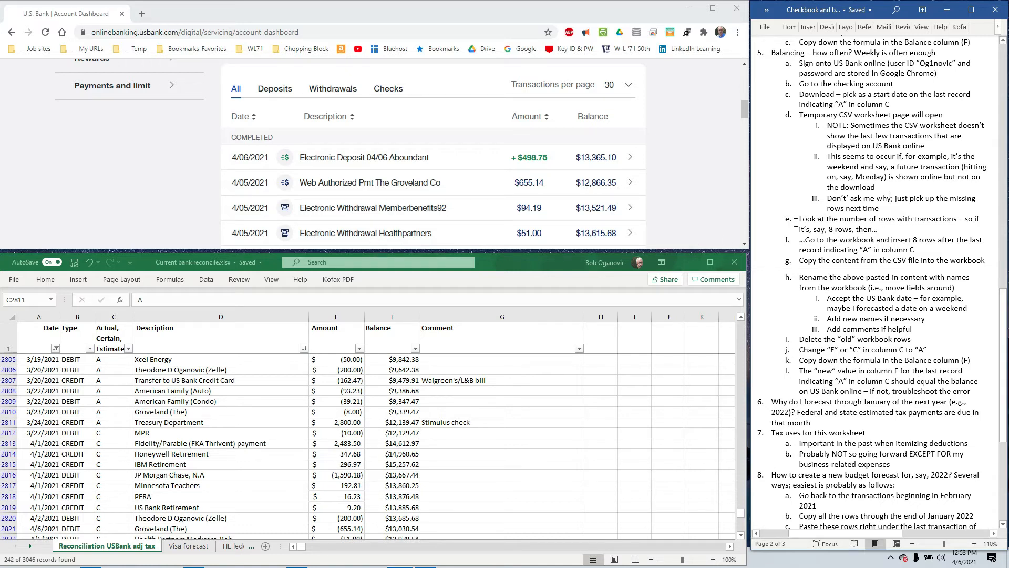
# Step: Download the US Bank checking transactions as a Spreadsheet (CSV) file with start date 03/24/2021 and end date 04/06/2021
pyautogui.scroll(3, 591, 111)
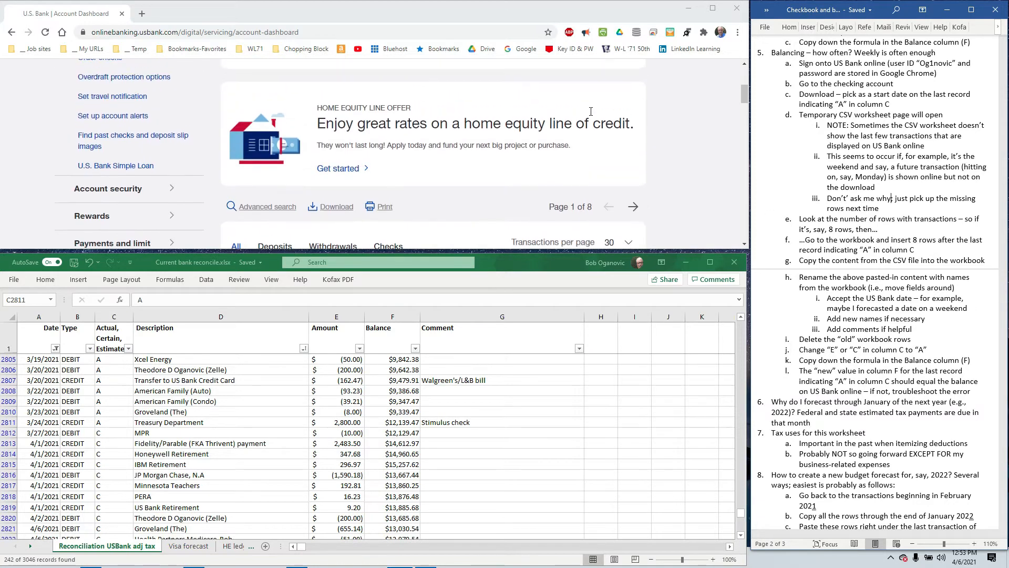
pyautogui.click(335, 207)
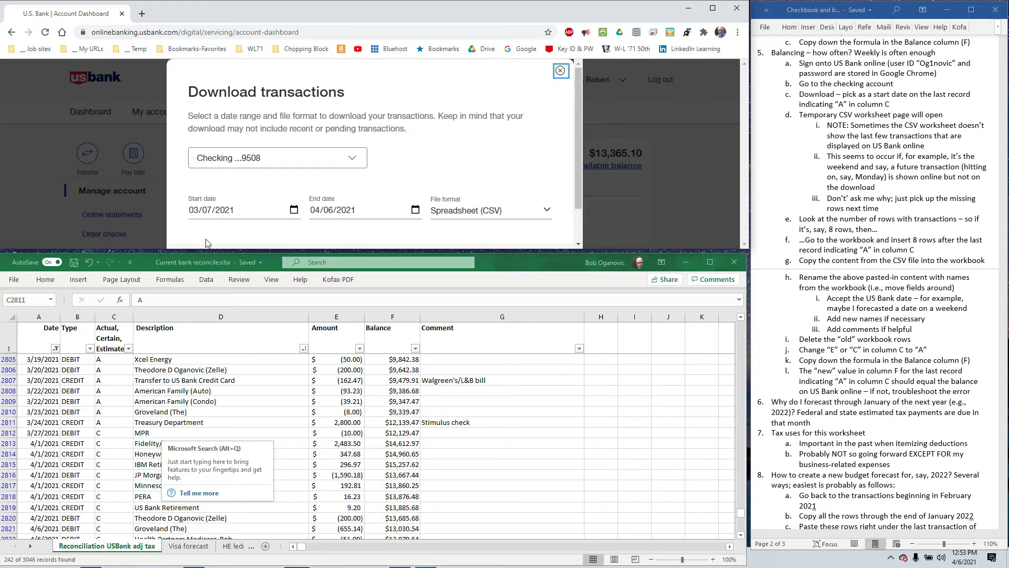
pyautogui.click(293, 211)
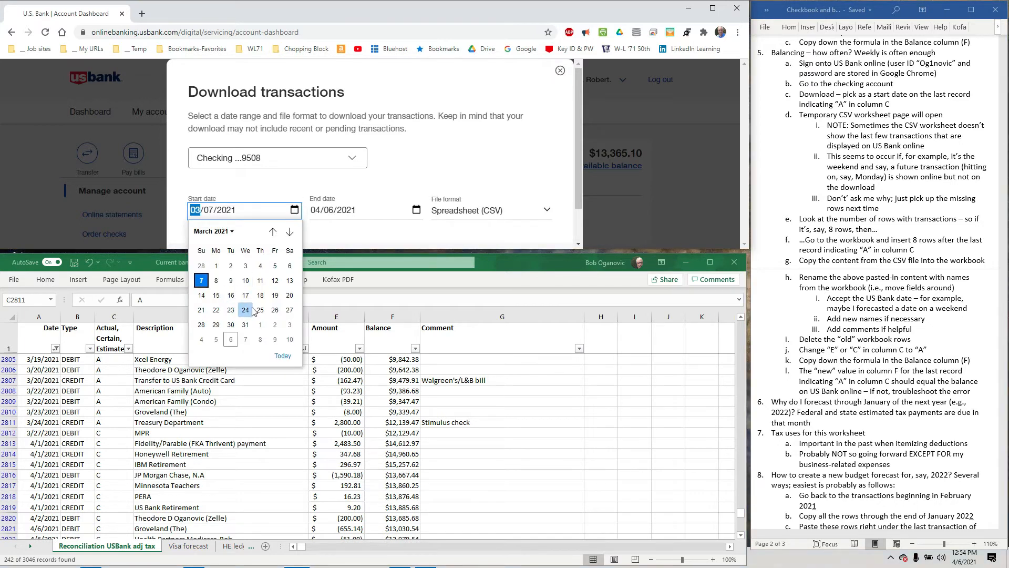
pyautogui.click(246, 310)
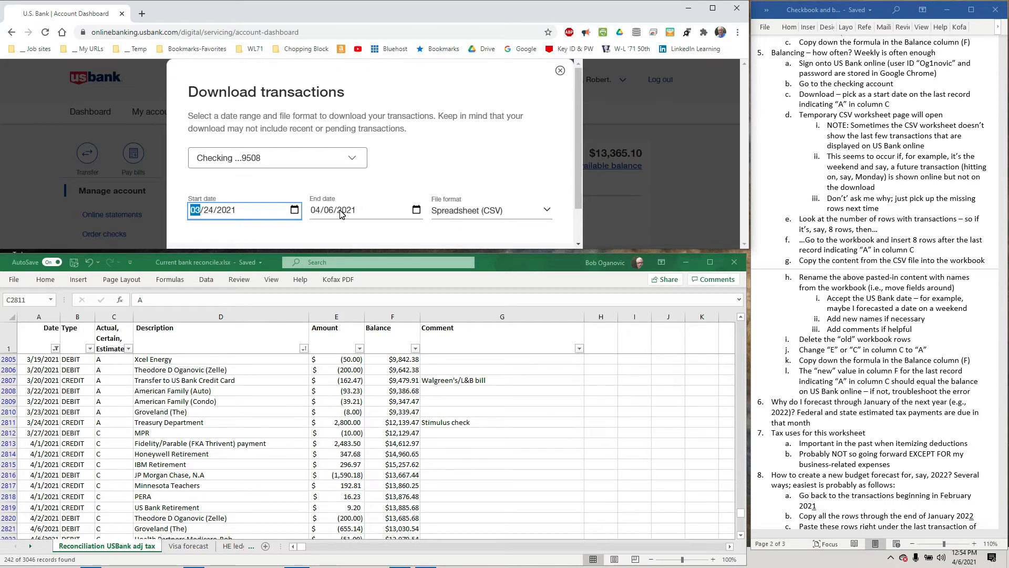
pyautogui.scroll(-1, 470, 163)
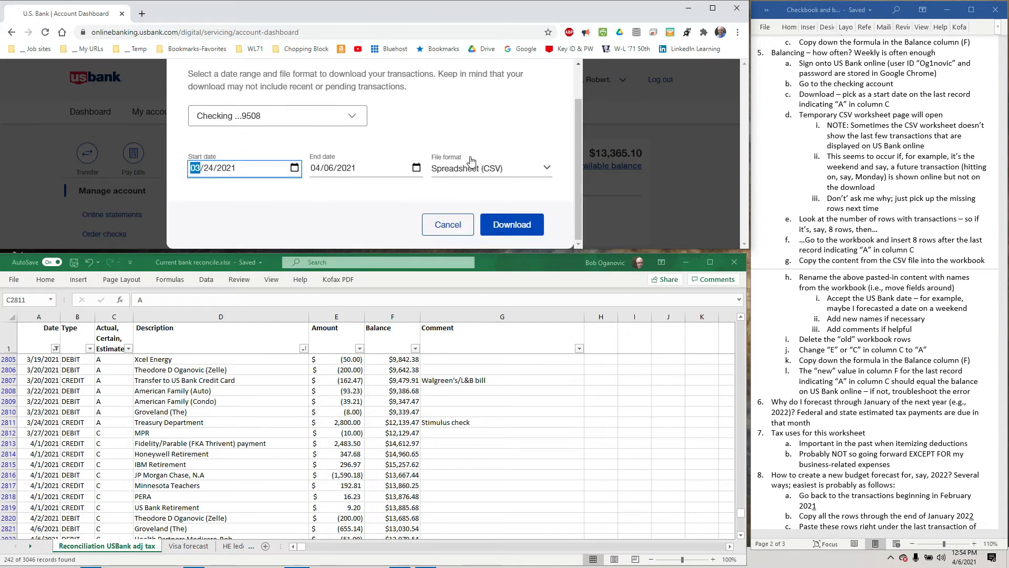
pyautogui.click(499, 227)
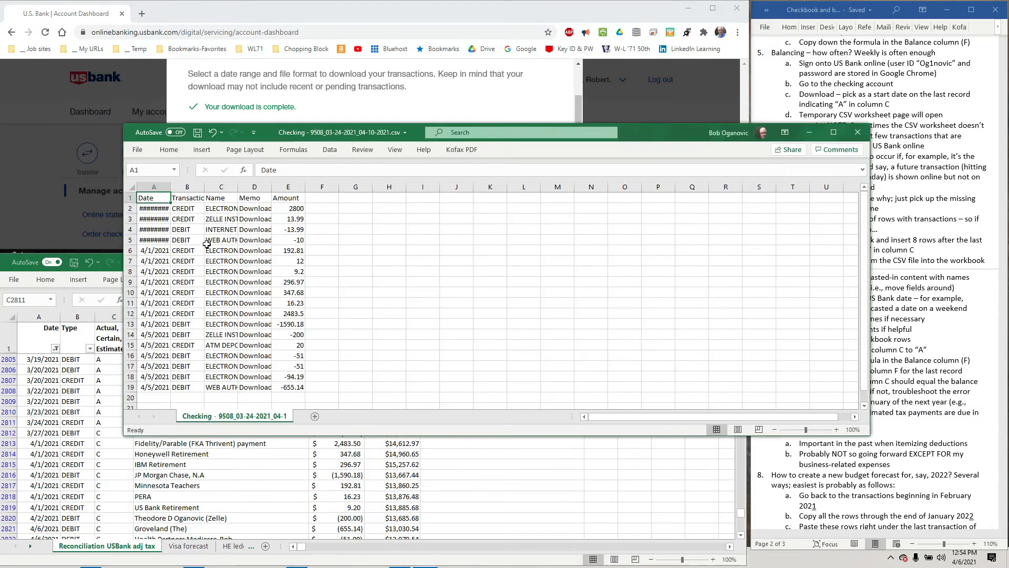
# Step: Autofit columns A to F in the downloaded CSV worksheet, and shrink its window to uncover the Word notes
pyautogui.moveTo(154, 187); pyautogui.dragTo(311, 181)
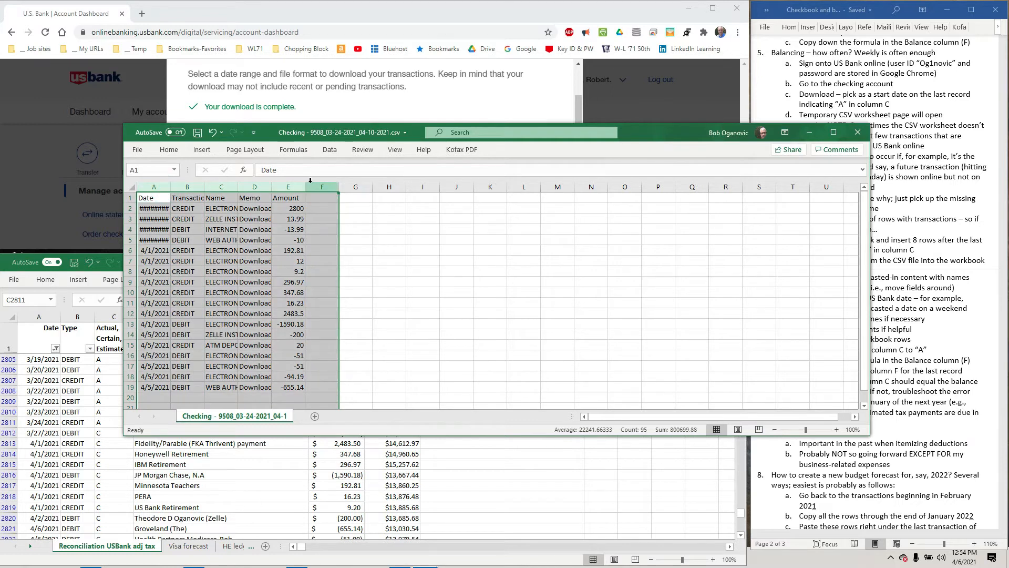
pyautogui.doubleClick(306, 187)
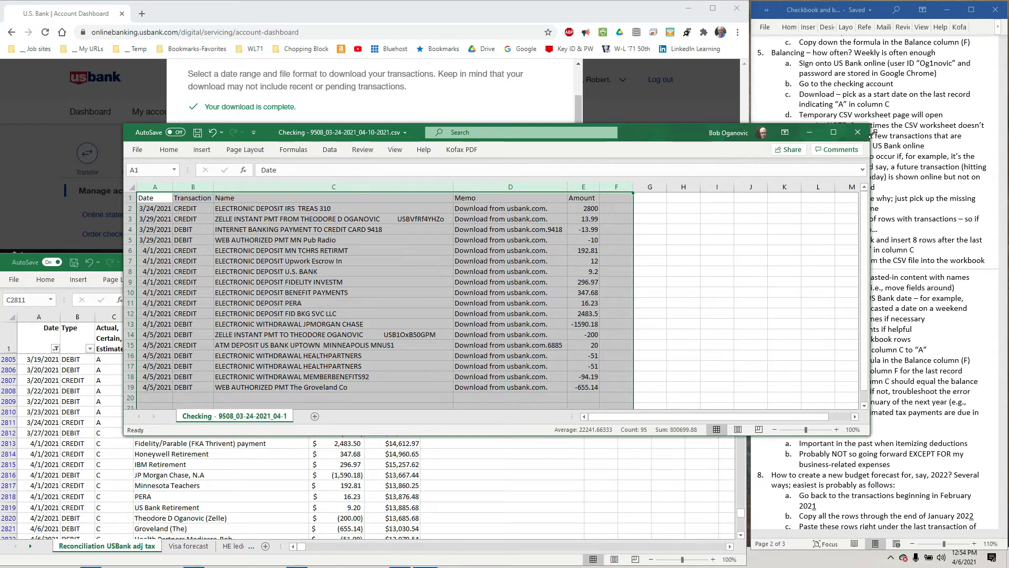
pyautogui.moveTo(859, 133); pyautogui.dragTo(715, 153)
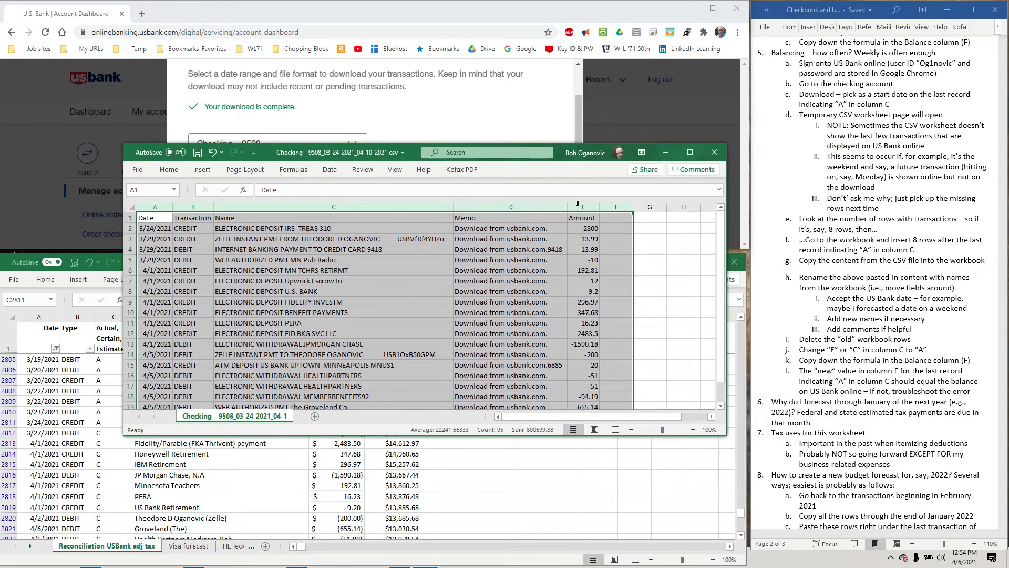
# Step: Apply the accounting number format to the Amount column of the CSV worksheet, and enlarge the window to show all transaction rows
pyautogui.click(580, 206)
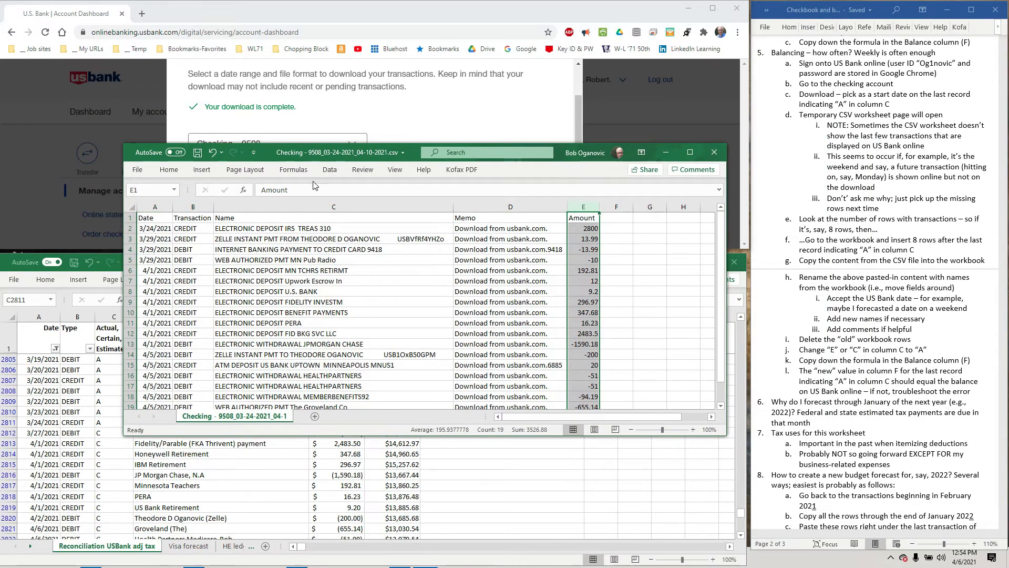
pyautogui.click(168, 170)
pyautogui.click(399, 197)
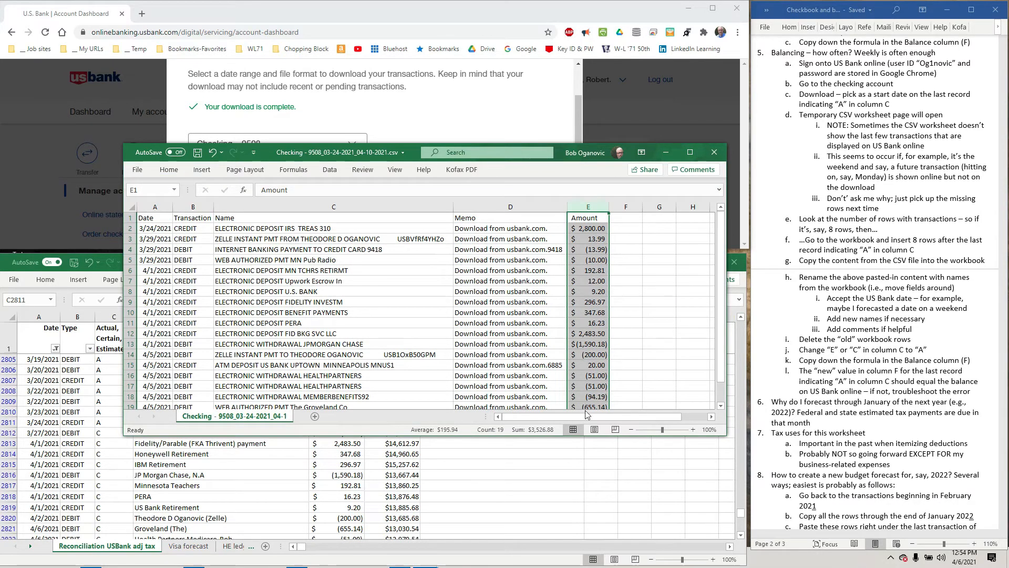
pyautogui.moveTo(559, 439); pyautogui.dragTo(591, 479)
pyautogui.click(659, 354)
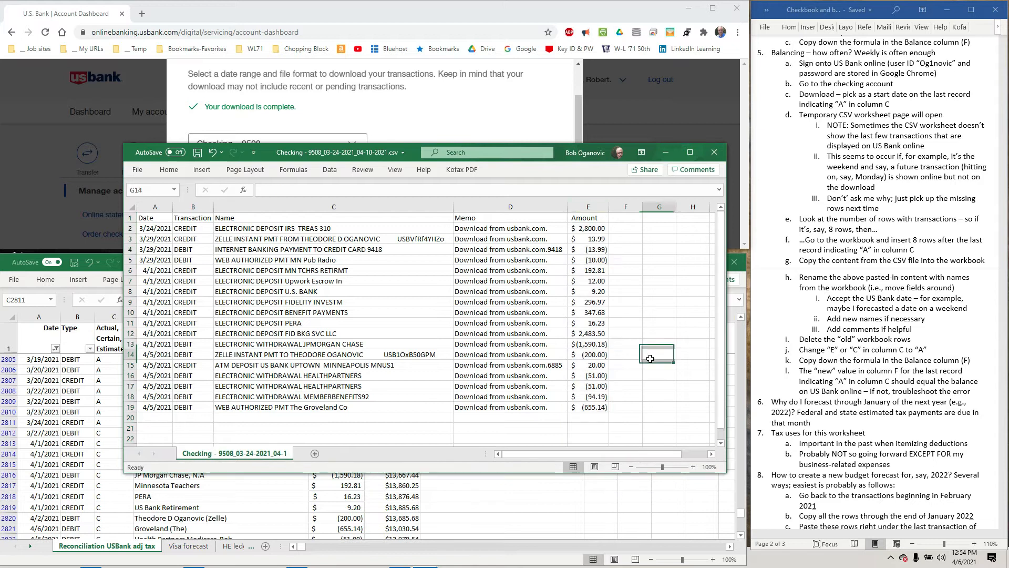
# Step: Go to the Word item on counting transaction rows, and examine CSV rows 1 to 19, including the header and first transaction
pyautogui.click(821, 219)
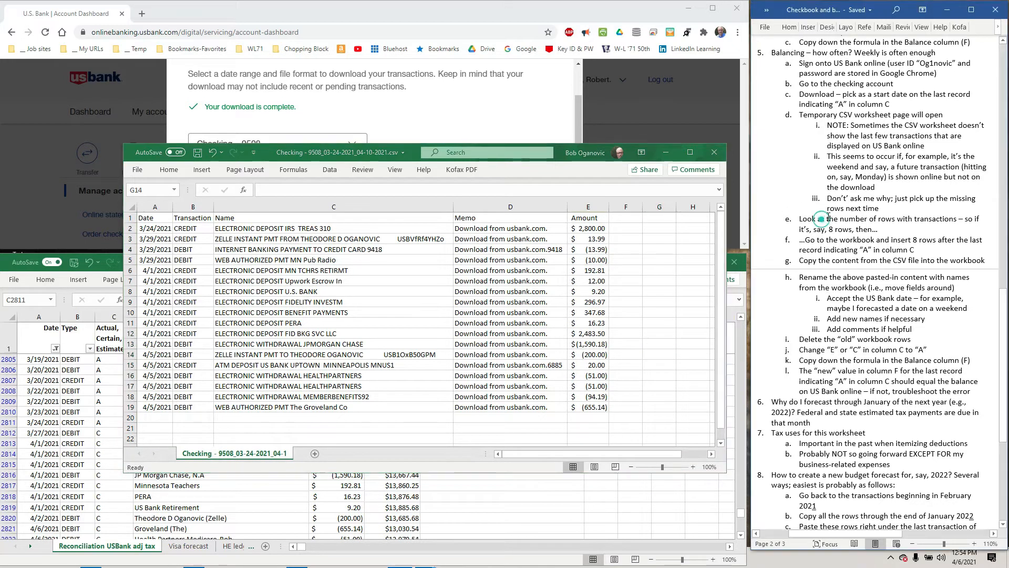
pyautogui.click(205, 255)
pyautogui.moveTo(128, 217); pyautogui.dragTo(129, 406)
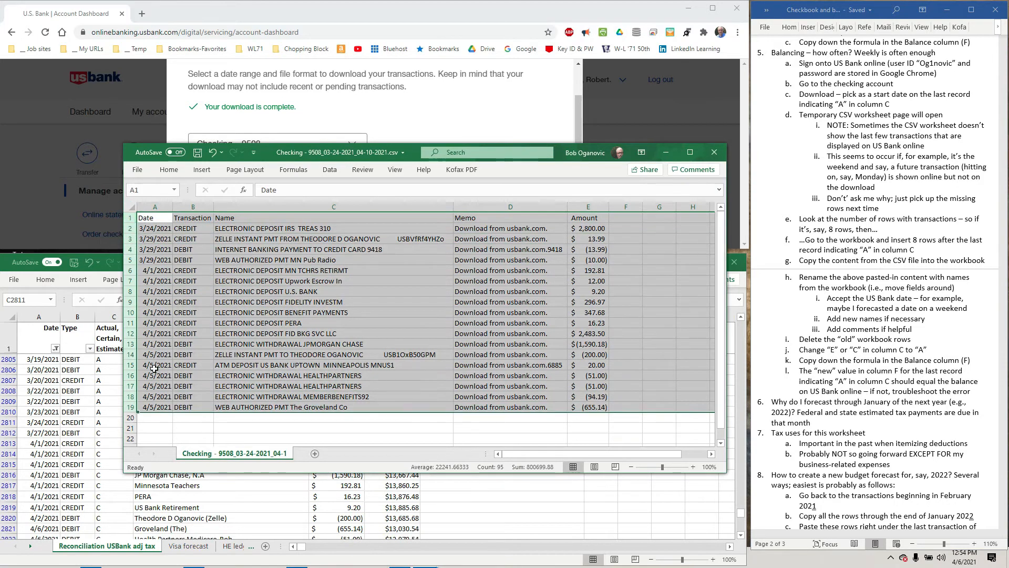
pyautogui.click(129, 228)
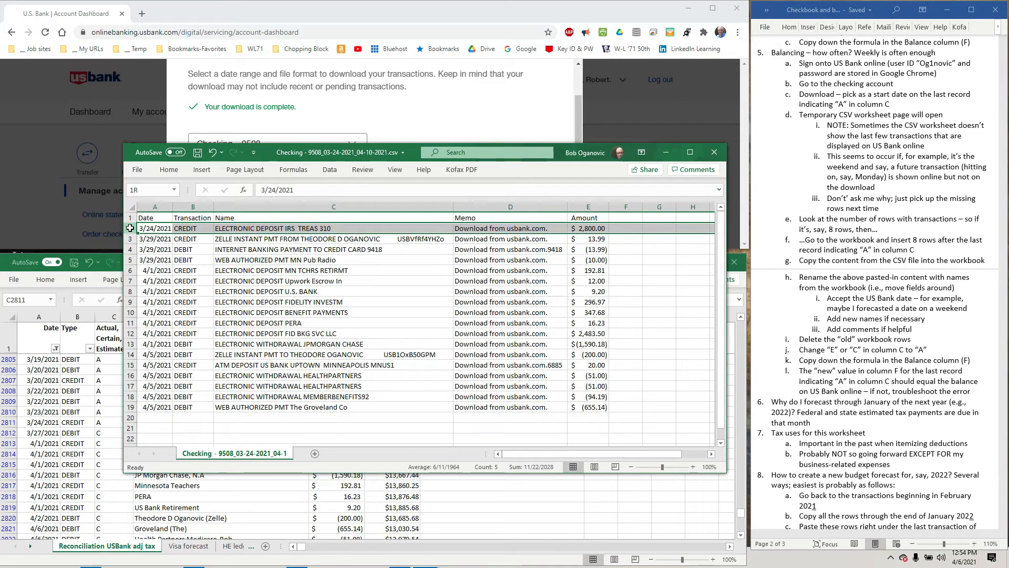
pyautogui.click(131, 216)
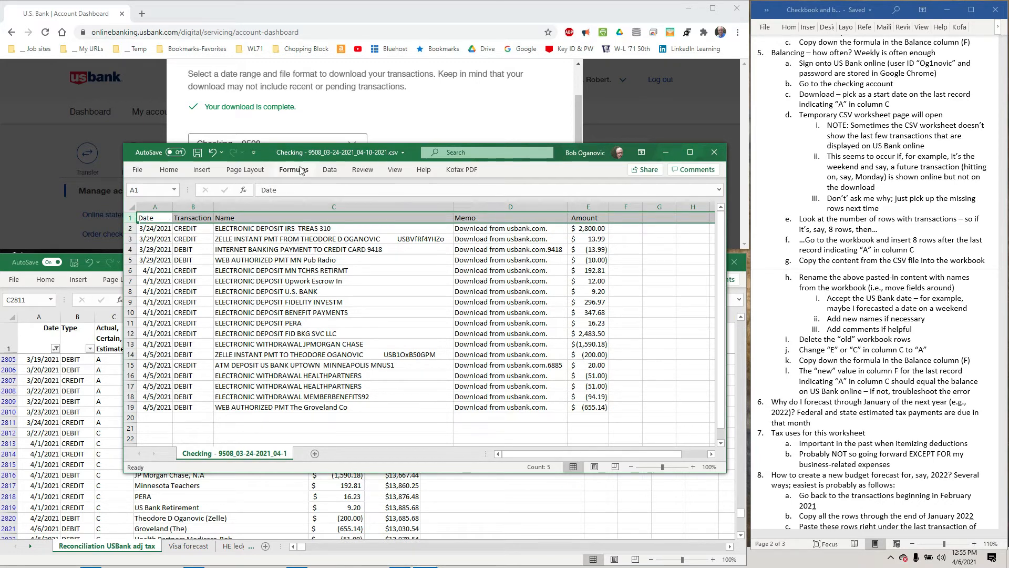
# Step: Move the CSV window up to uncover the reconciliation rows, and highlight the Word items from counting rows through renaming the pasted content
pyautogui.moveTo(315, 151); pyautogui.dragTo(329, 91)
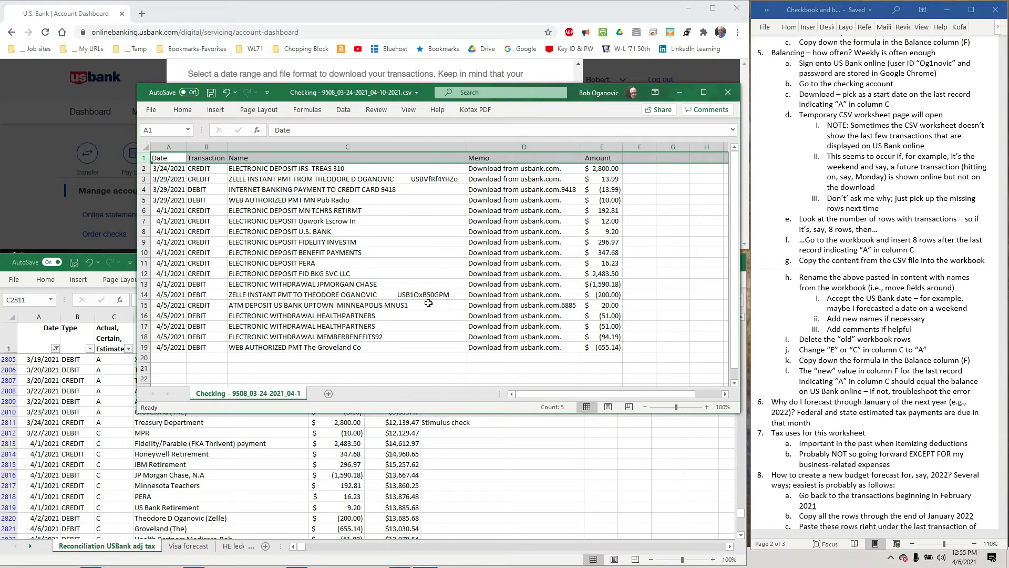
pyautogui.click(106, 505)
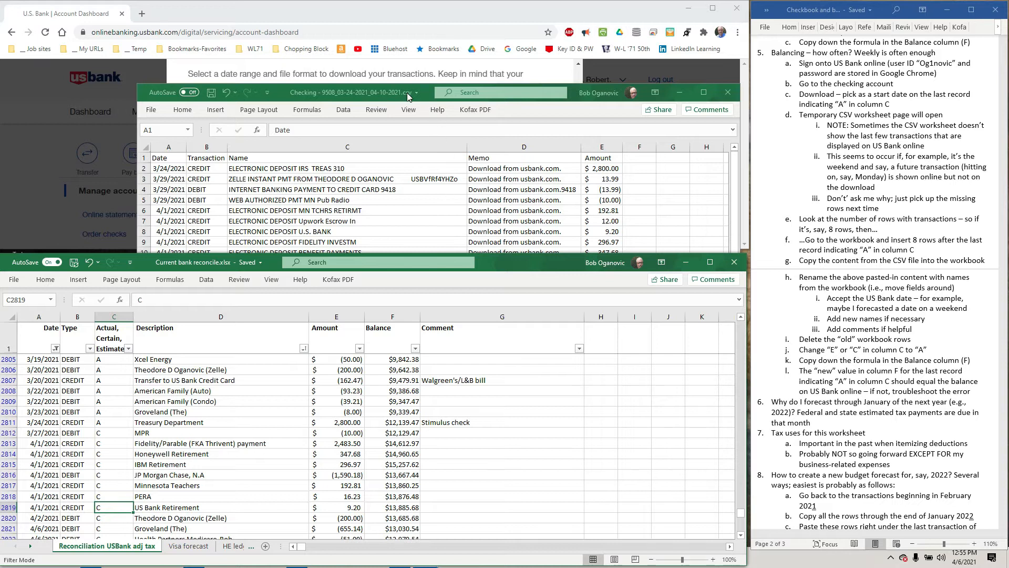
pyautogui.moveTo(407, 95); pyautogui.dragTo(392, 34)
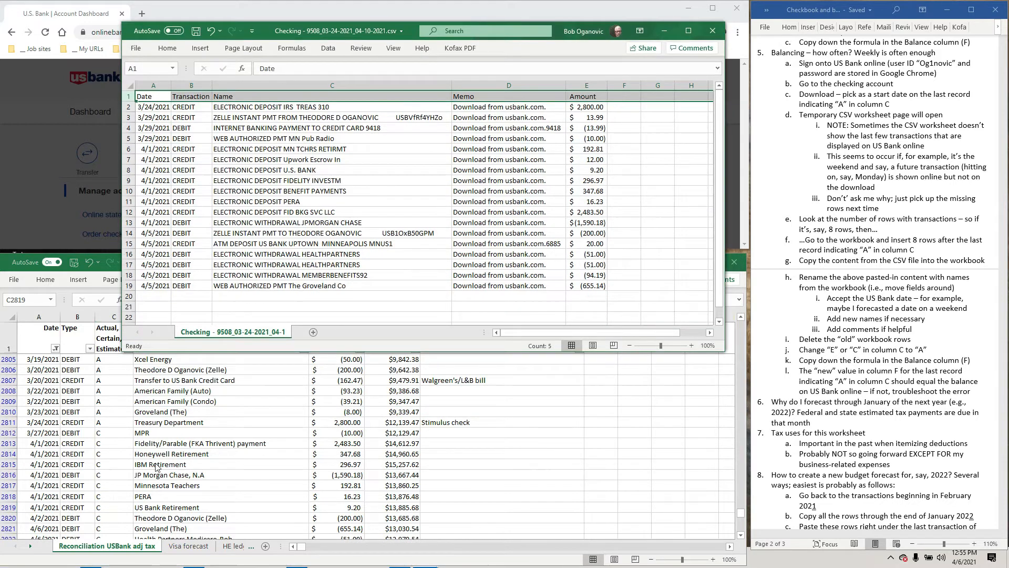
pyautogui.click(804, 223)
pyautogui.moveTo(797, 223); pyautogui.dragTo(976, 289)
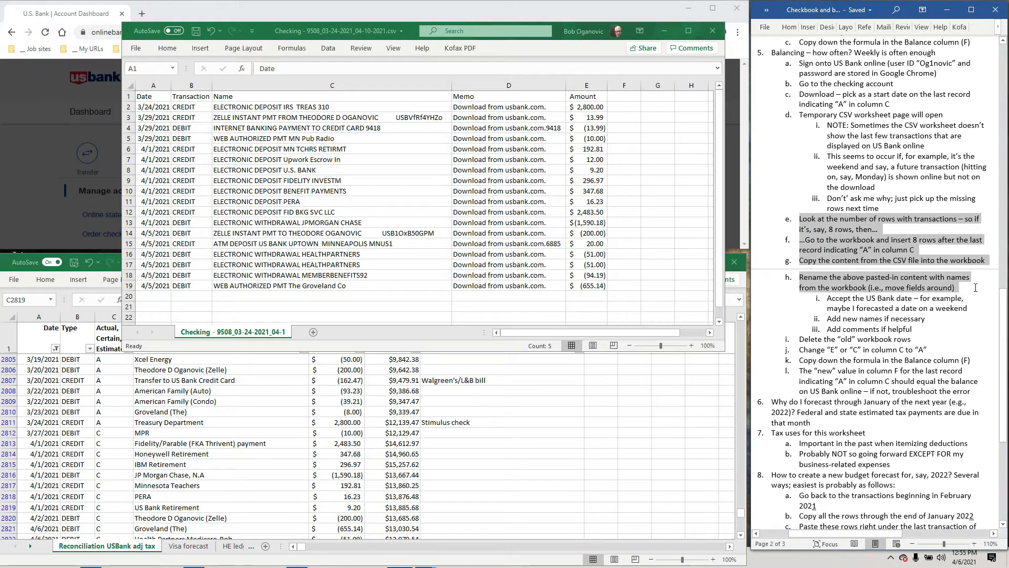
# Step: Insert blank rows 2813 to 2849 below the 3/27/2021 MPR record in the reconciliation workbook
pyautogui.click(195, 485)
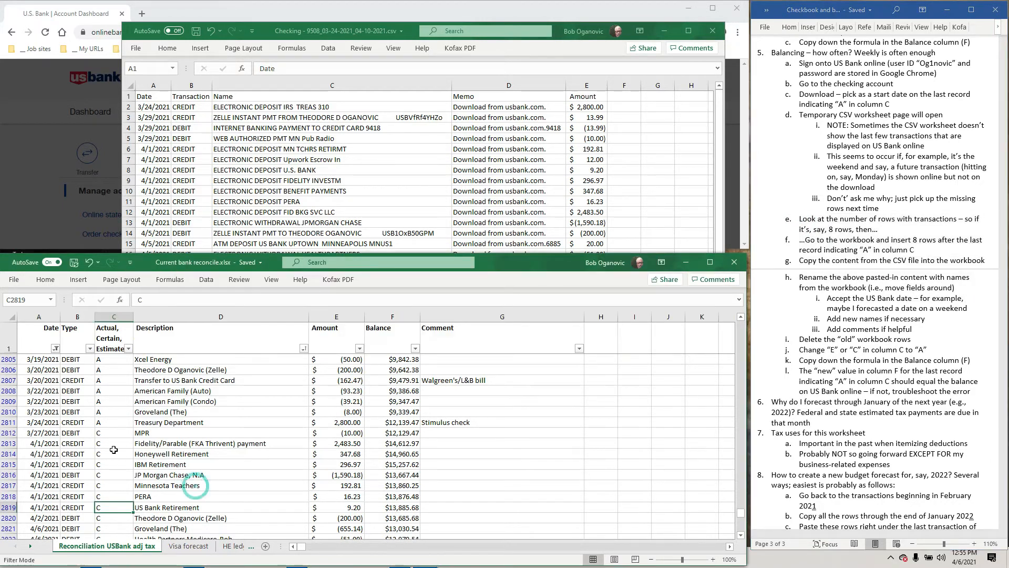
pyautogui.click(9, 432)
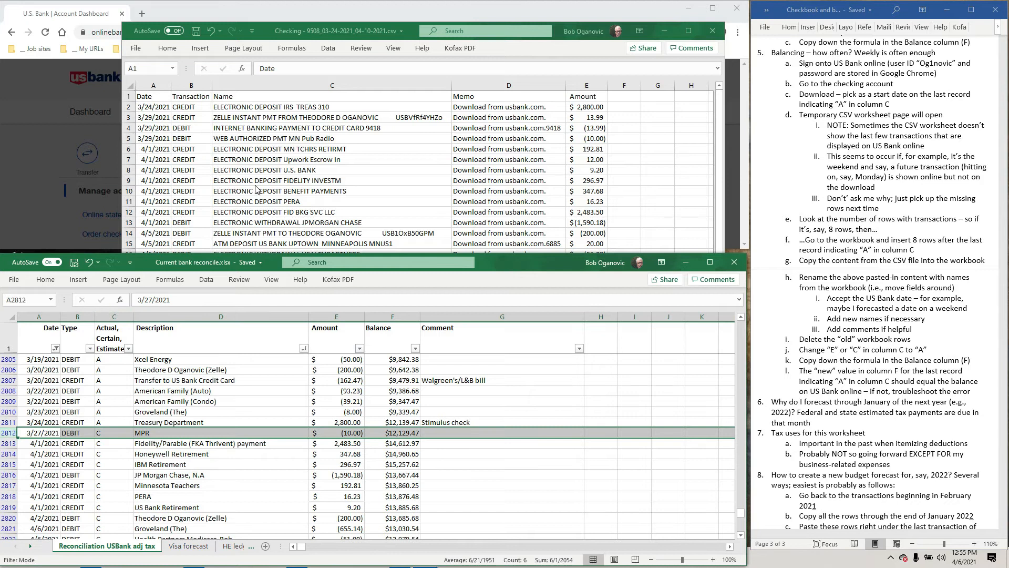
pyautogui.click(261, 180)
pyautogui.scroll(-1, 261, 180)
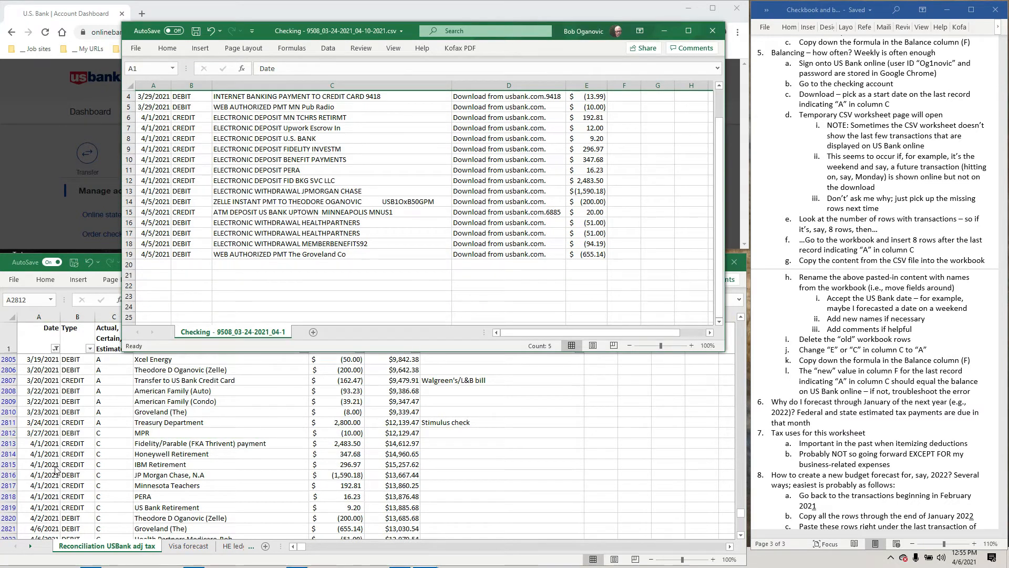
pyautogui.moveTo(4, 442)
pyautogui.mouseDown()
pyautogui.moveTo(6, 536)
pyautogui.moveTo(6, 422)
pyautogui.mouseUp()
pyautogui.rightClick(182, 411)
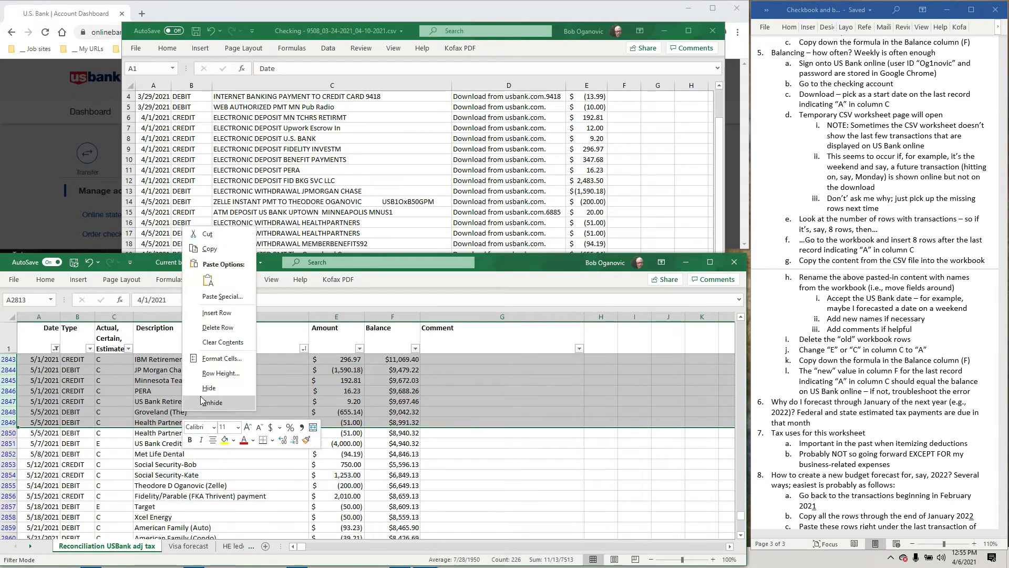
pyautogui.click(224, 328)
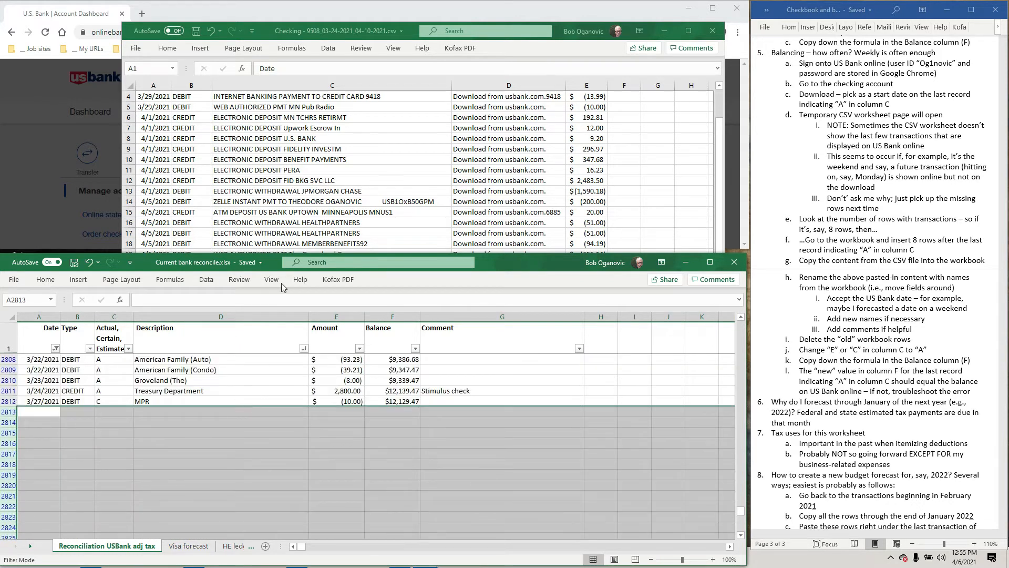
# Step: Copy the CSV dates and transaction types in A2:B19 into the reconciliation workbook starting at cell A2813
pyautogui.click(192, 134)
pyautogui.scroll(1, 144, 221)
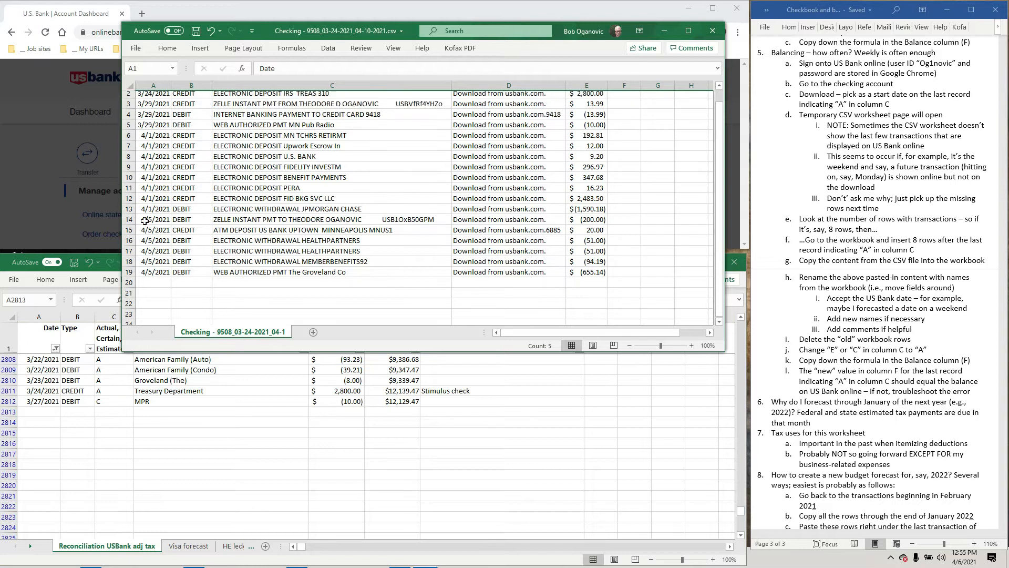
pyautogui.moveTo(156, 104); pyautogui.dragTo(199, 284)
pyautogui.rightClick(187, 235)
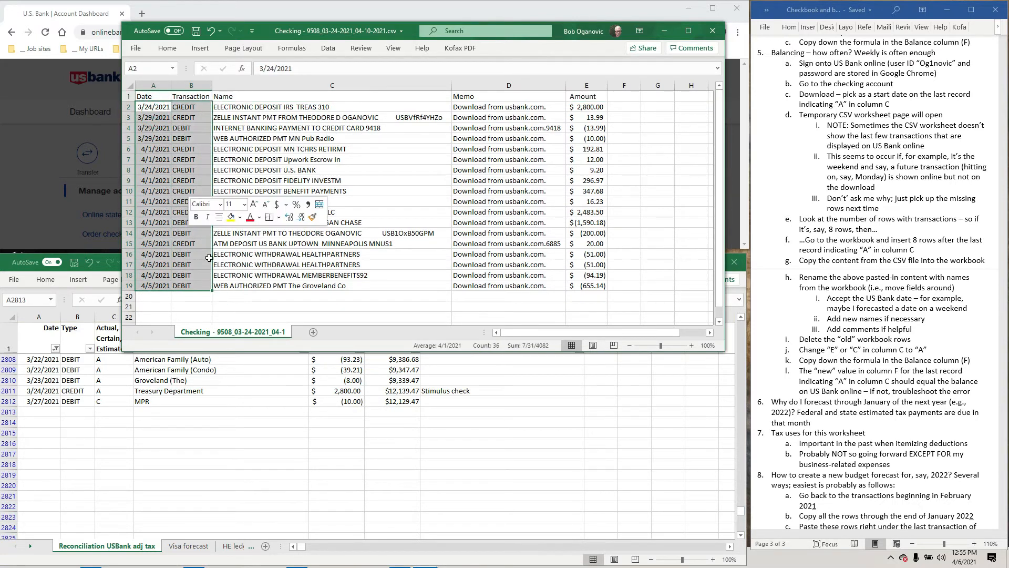
pyautogui.click(212, 254)
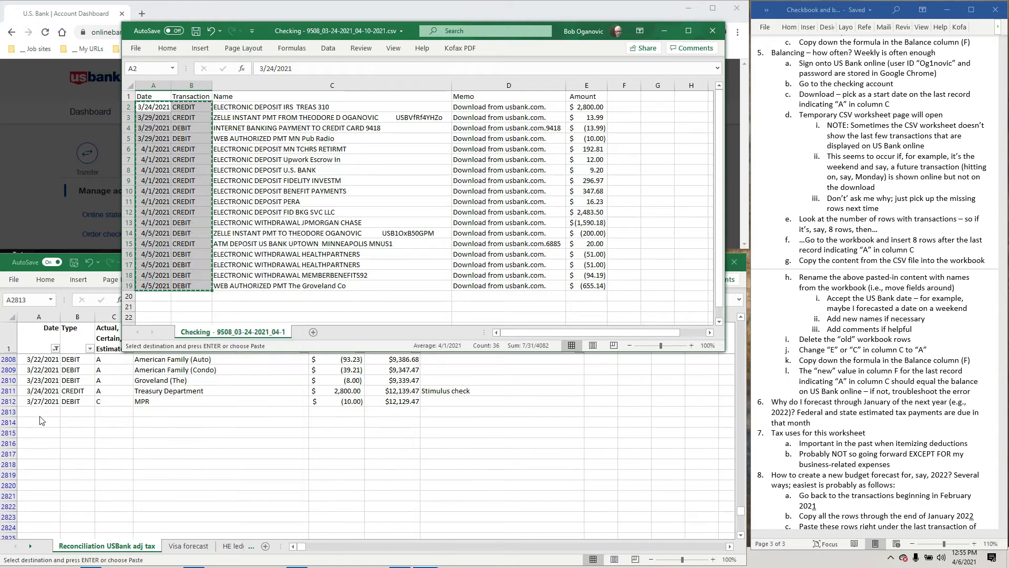
pyautogui.click(41, 411)
pyautogui.rightClick(41, 411)
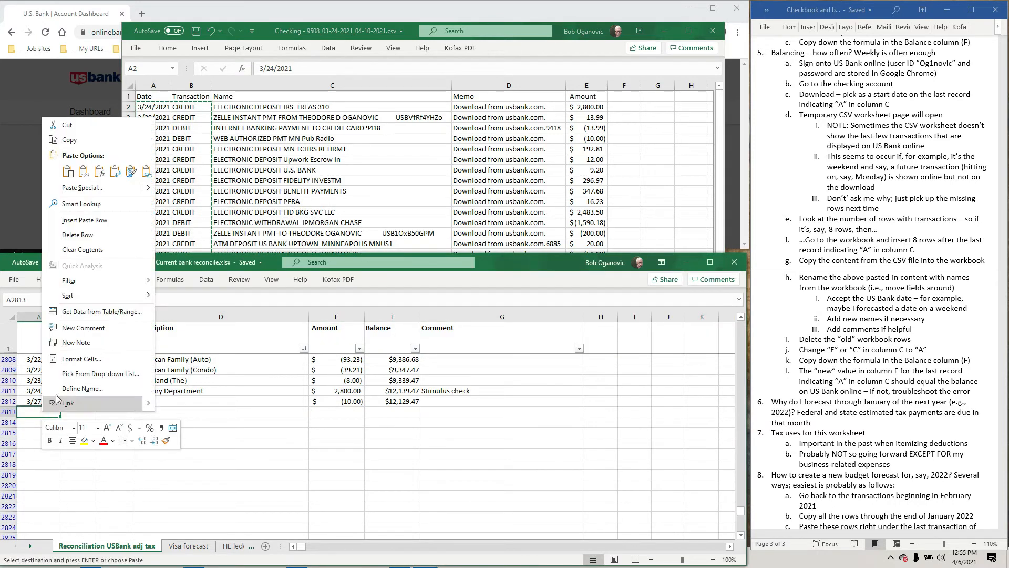
pyautogui.click(67, 171)
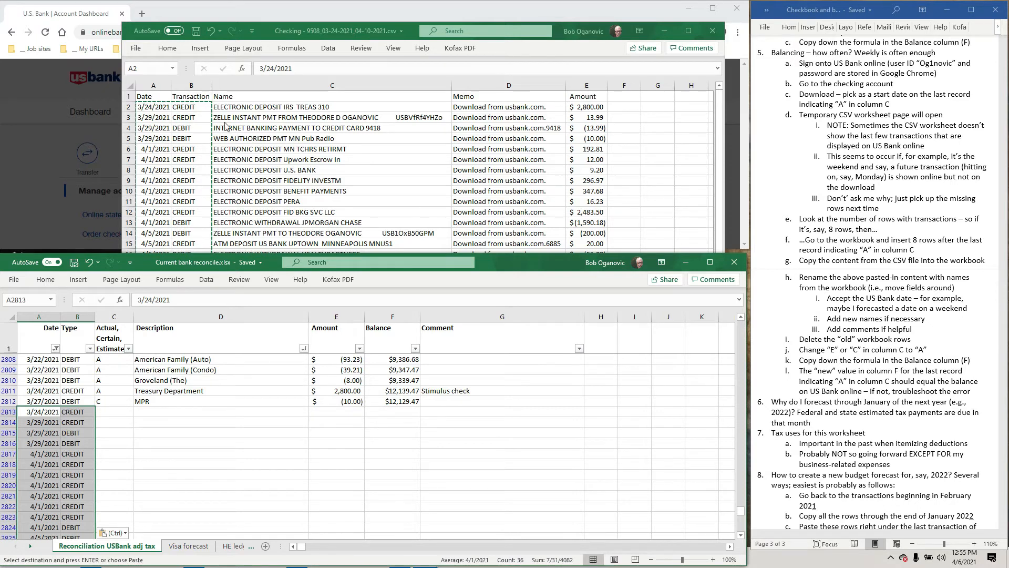
# Step: Copy the CSV transaction names in C2:C19 into the workbook's Description column starting at cell D2813
pyautogui.click(262, 107)
pyautogui.moveTo(262, 107); pyautogui.dragTo(261, 287)
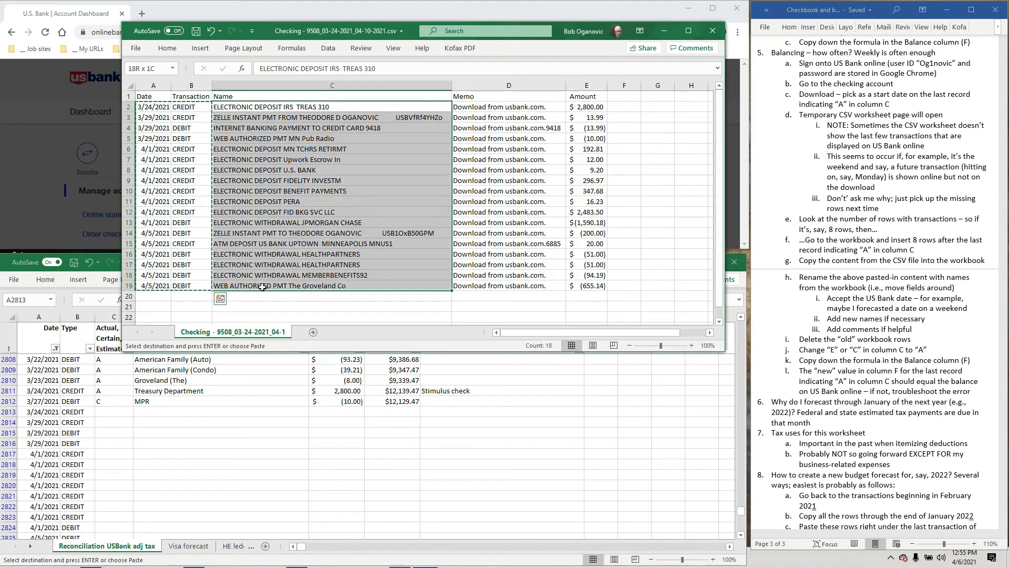
pyautogui.rightClick(289, 247)
pyautogui.click(303, 273)
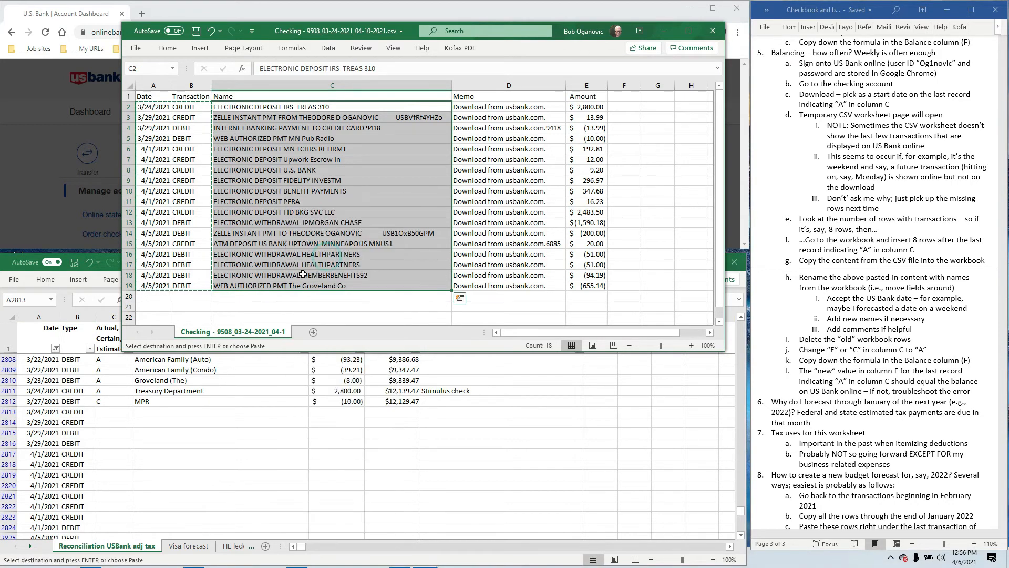
pyautogui.click(152, 413)
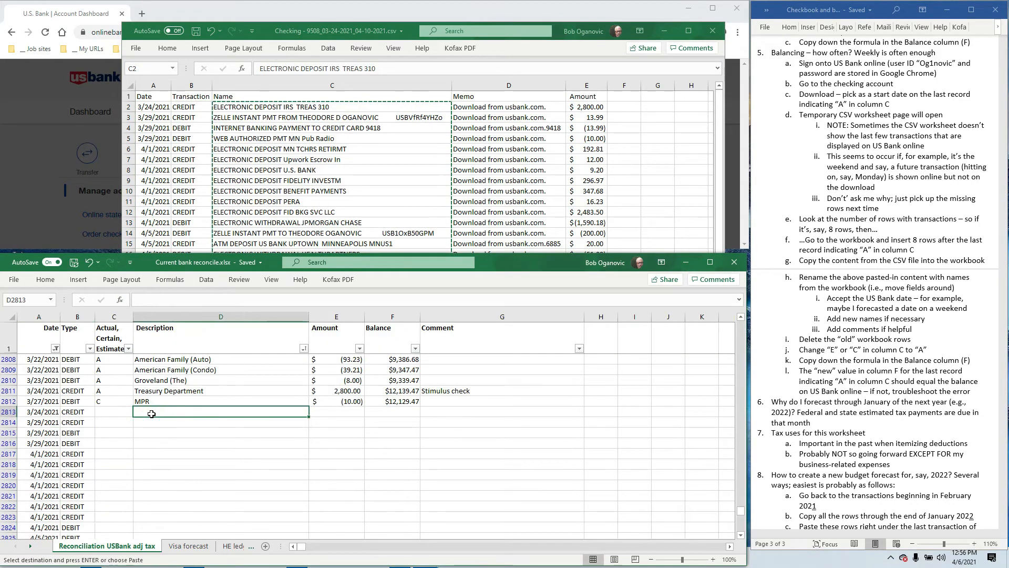
pyautogui.rightClick(151, 413)
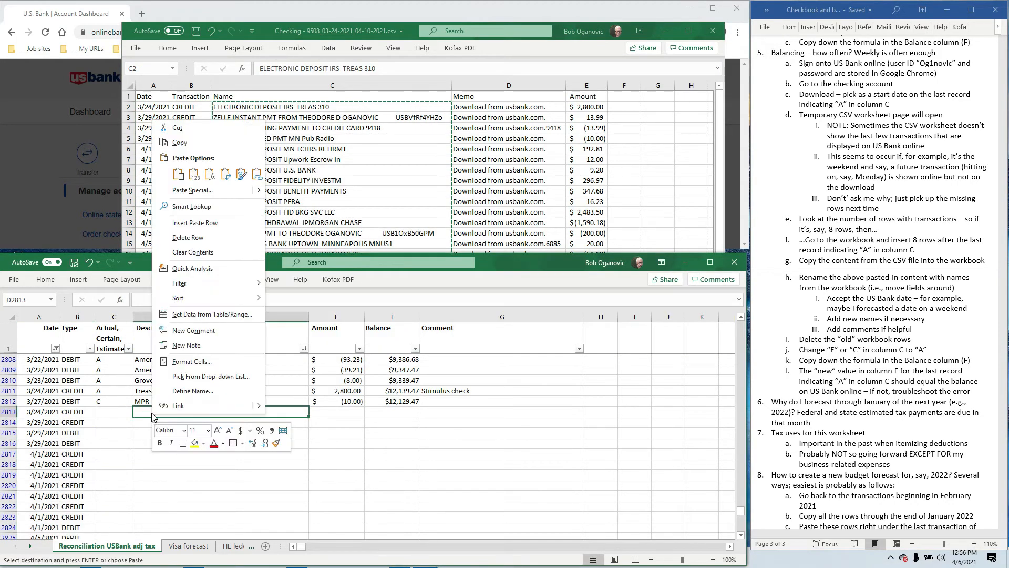
pyautogui.click(177, 172)
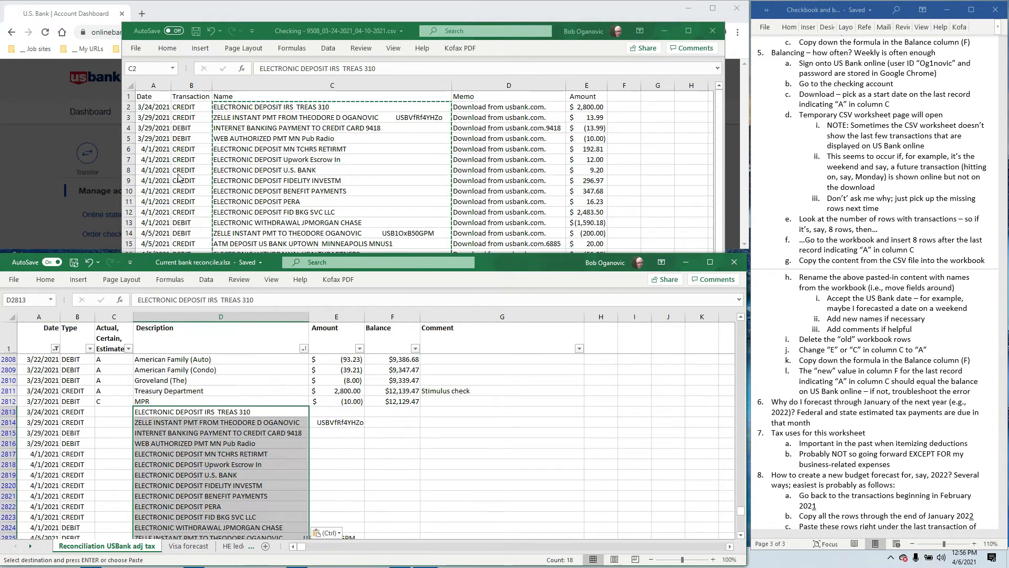
# Step: Copy the CSV amounts in E2:E19 into the workbook's Amount column starting at cell E2813
pyautogui.click(589, 112)
pyautogui.moveTo(589, 112); pyautogui.dragTo(592, 286)
pyautogui.rightClick(592, 250)
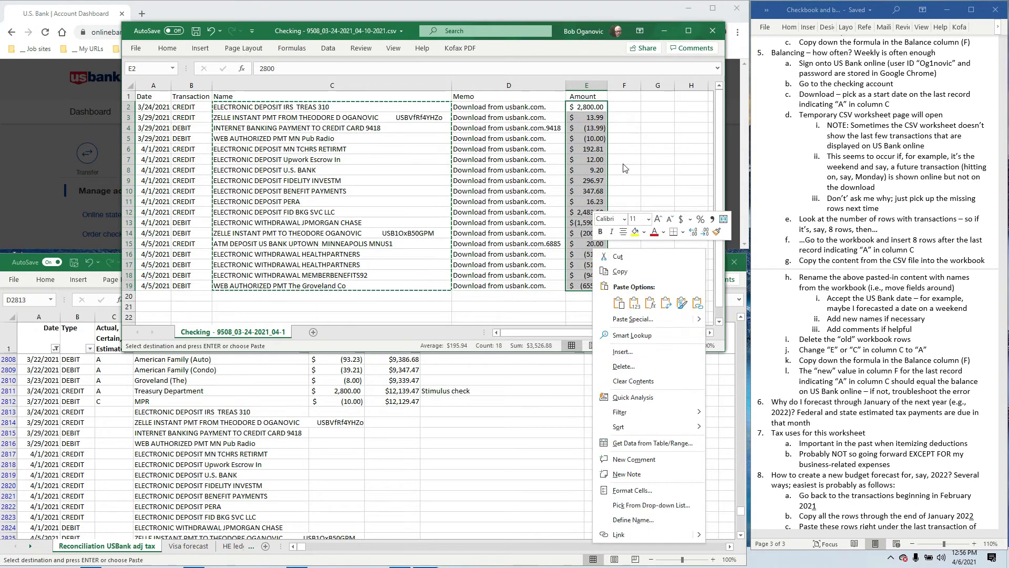
pyautogui.click(621, 272)
pyautogui.click(342, 410)
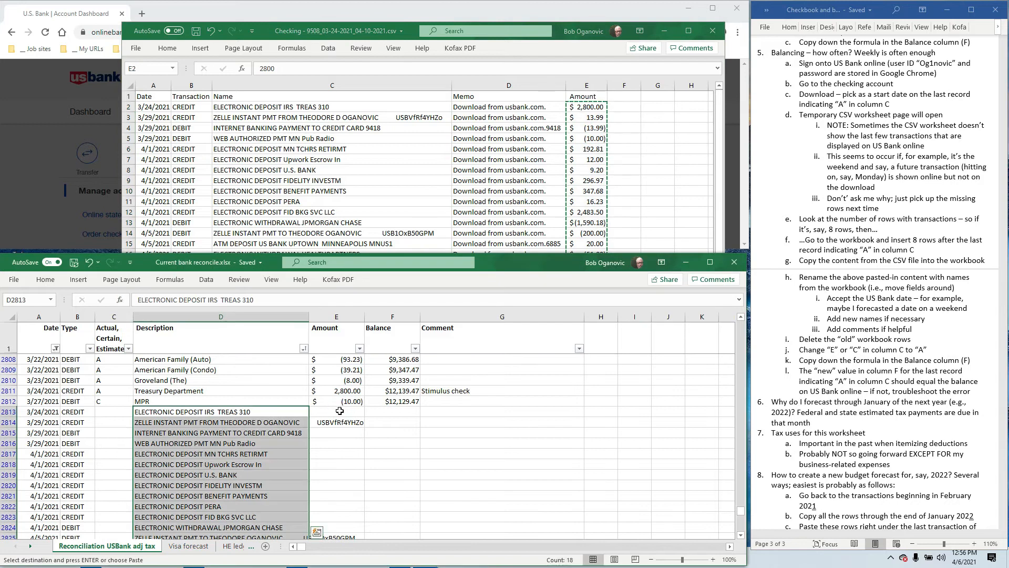
pyautogui.click(339, 411)
pyautogui.rightClick(339, 412)
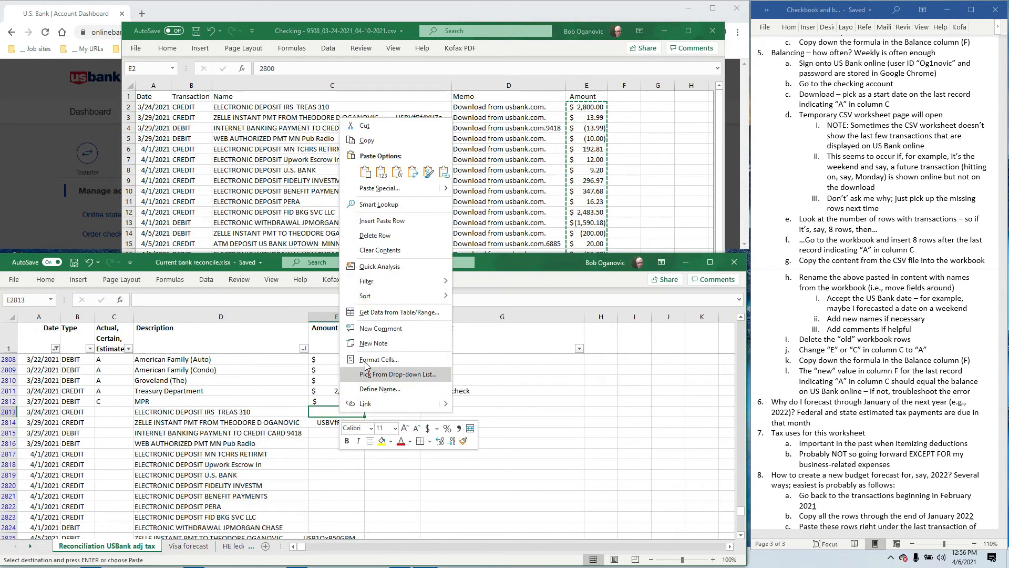
pyautogui.click(365, 171)
# Step: Delete the surplus blank rows 2831 to 2849 below the pasted 4/5/2021 transactions
pyautogui.scroll(-6, 490, 431)
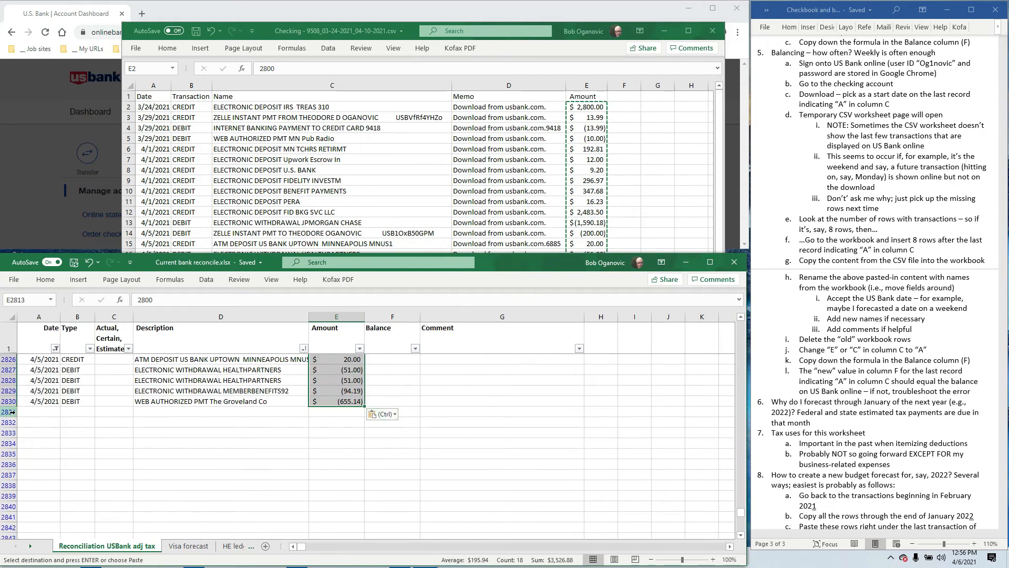
pyautogui.moveTo(11, 412); pyautogui.dragTo(59, 441)
pyautogui.rightClick(90, 421)
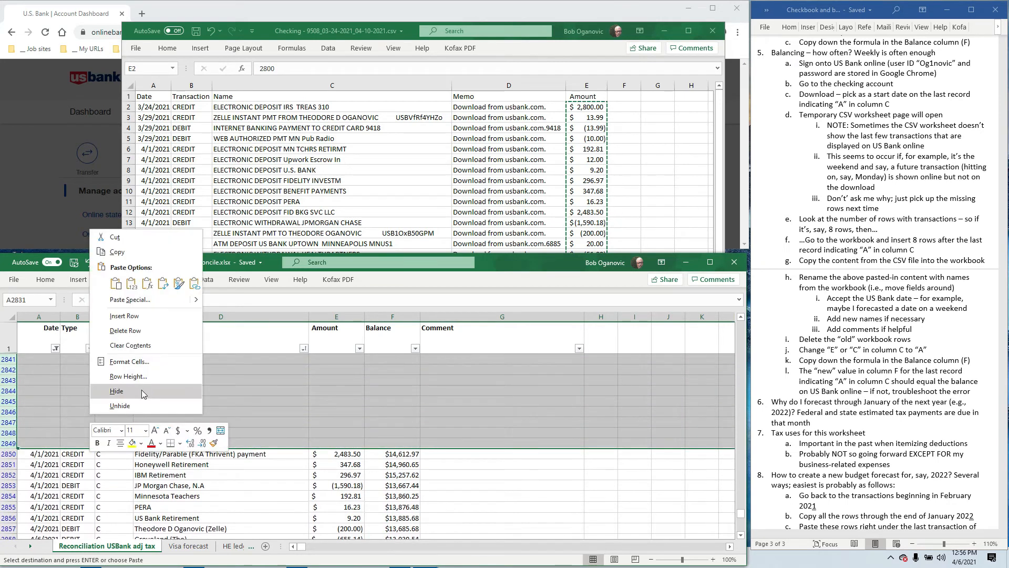
pyautogui.click(129, 331)
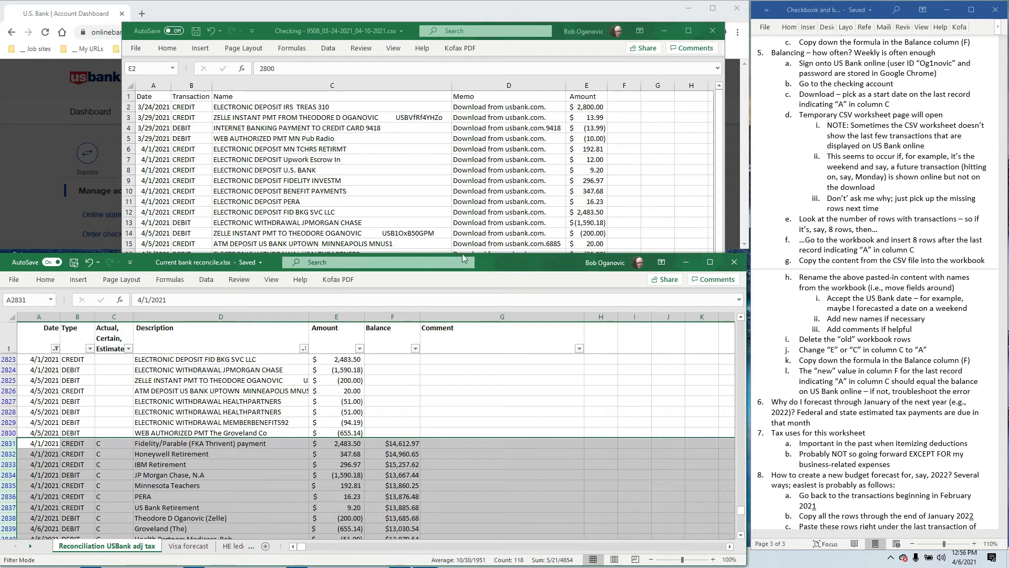
# Step: Minimize the CSV window, and enlarge the reconciliation workbook to the full screen height to show the pasted and forecast rows together
pyautogui.moveTo(482, 251); pyautogui.dragTo(489, 177)
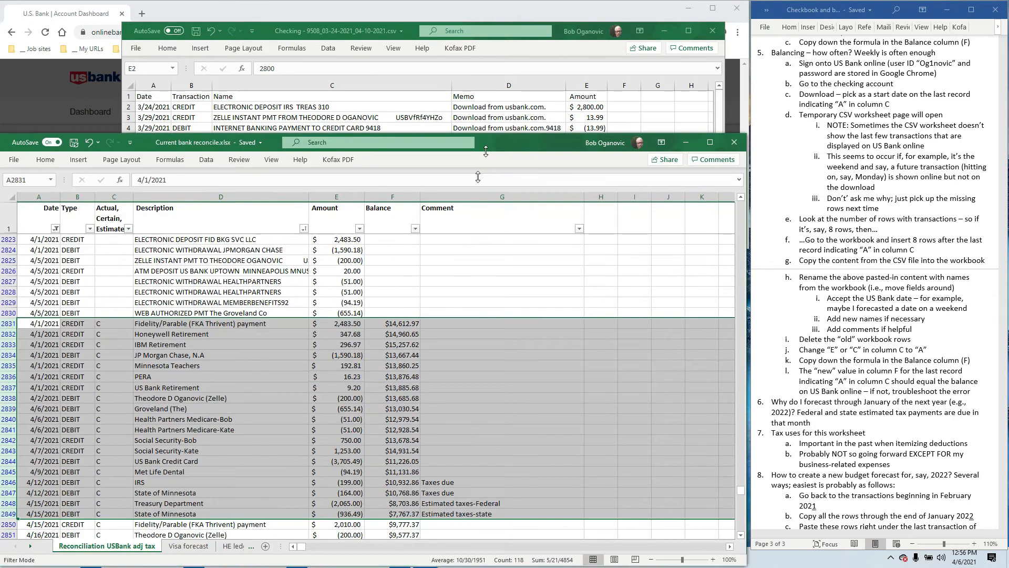
pyautogui.click(699, 38)
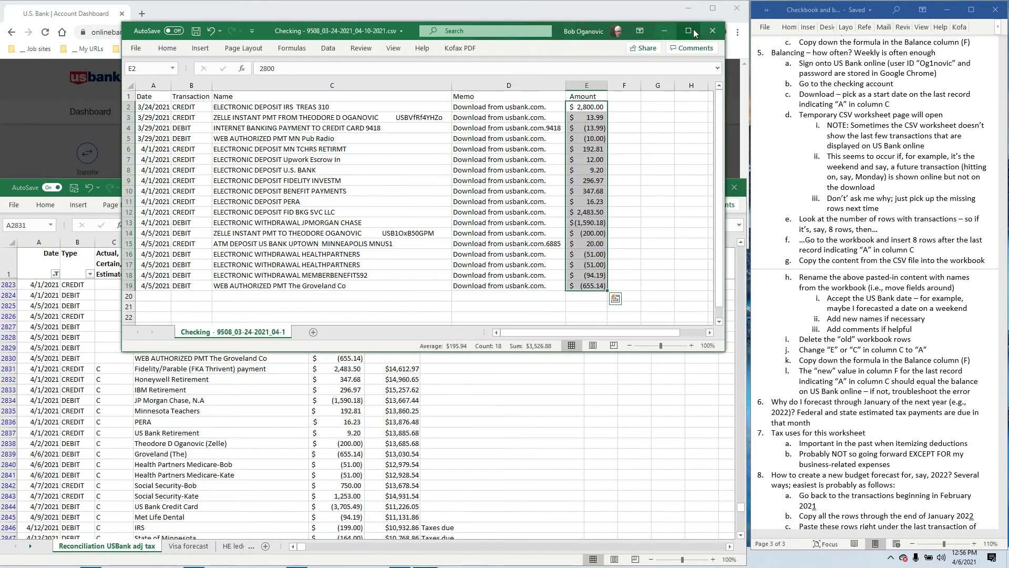
pyautogui.click(664, 31)
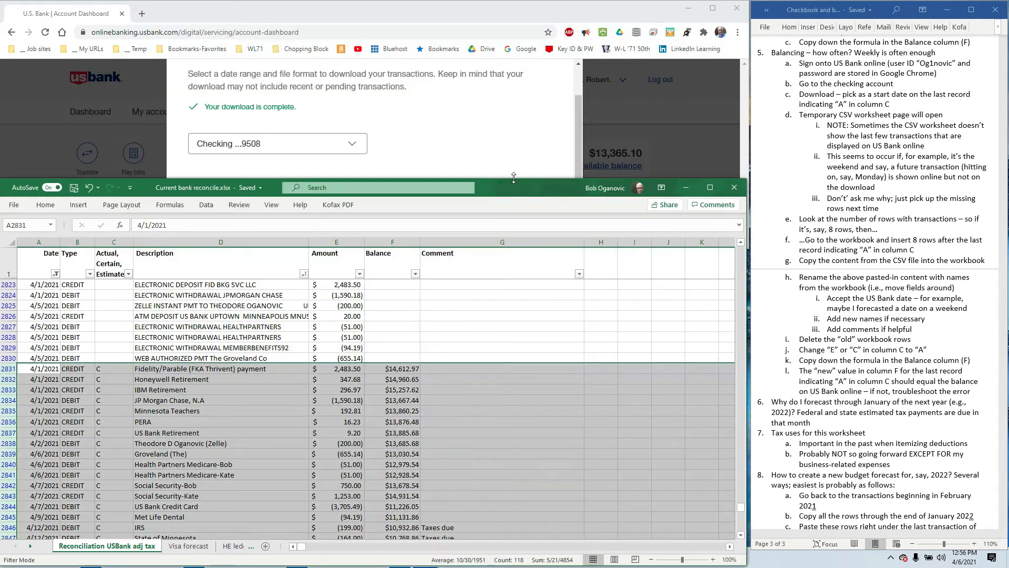
pyautogui.moveTo(514, 178); pyautogui.dragTo(523, 70)
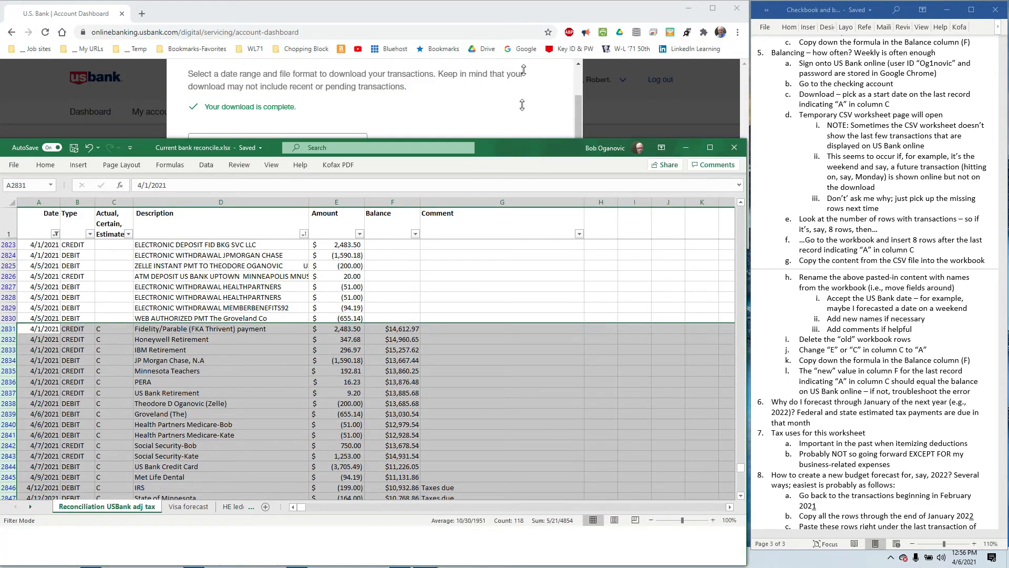
pyautogui.moveTo(522, 105); pyautogui.dragTo(523, 1)
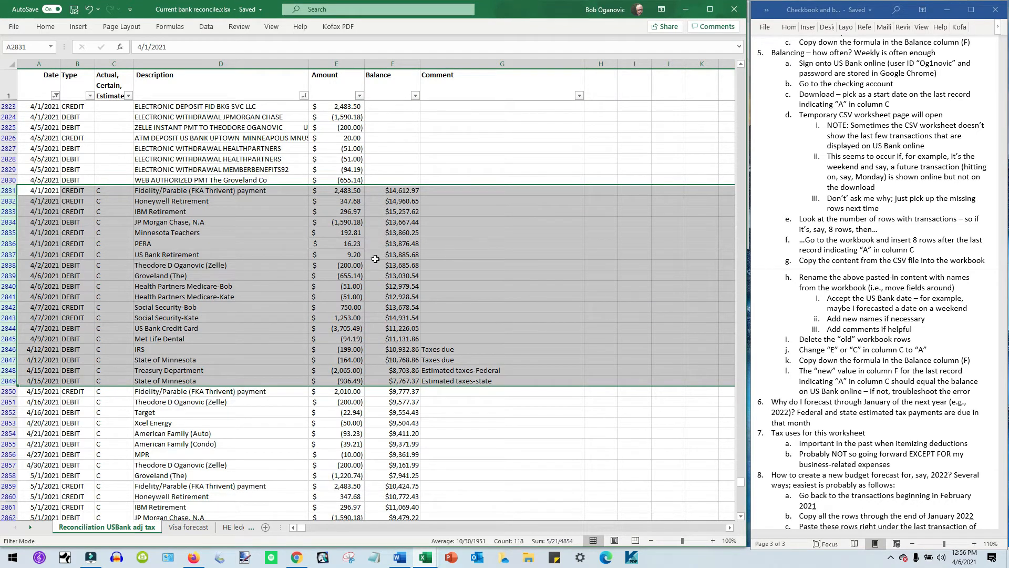
pyautogui.scroll(4, 375, 259)
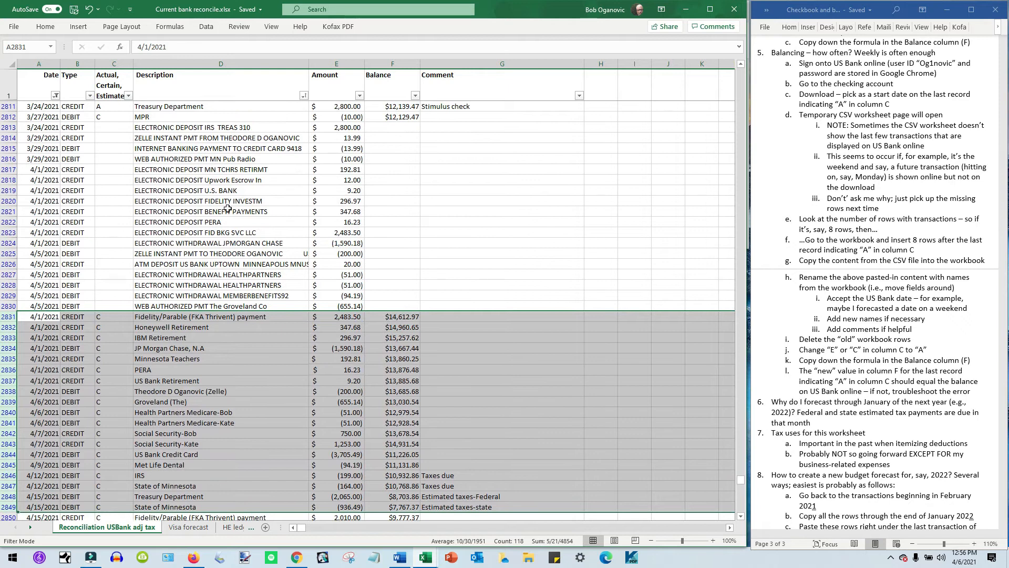
# Step: Delete row 2813, the pasted 3/24/2021 IRS deposit that duplicates the Treasury Department entry
pyautogui.moveTo(216, 128); pyautogui.dragTo(209, 275)
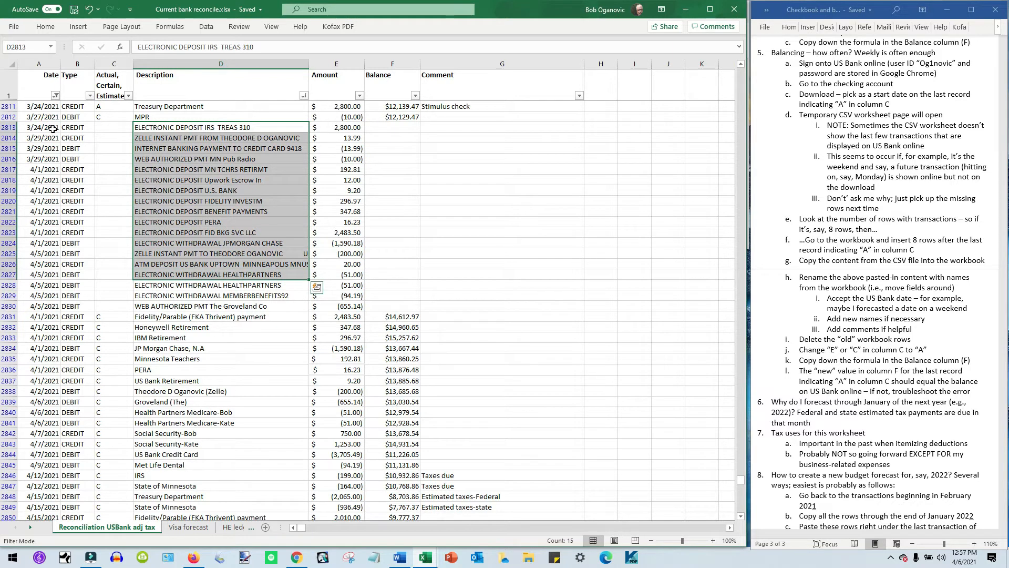
pyautogui.moveTo(52, 129); pyautogui.dragTo(329, 309)
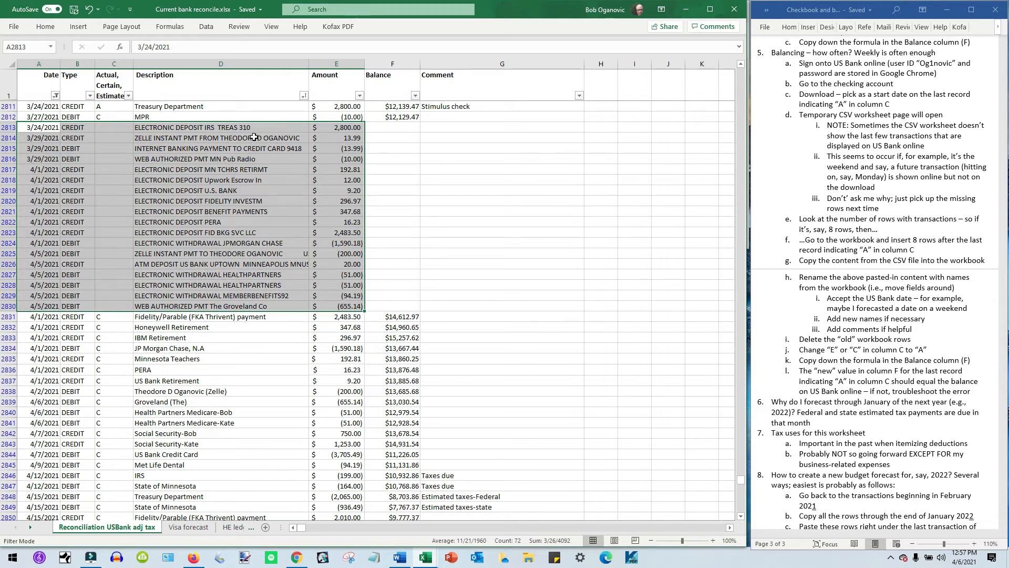
pyautogui.rightClick(8, 127)
pyautogui.click(47, 202)
# Step: Rename the descriptions in D2813:D2816 to the standard Zelle contact entry, US Bank Credit Card, MPR and Minnesota Teachers
pyautogui.click(188, 127)
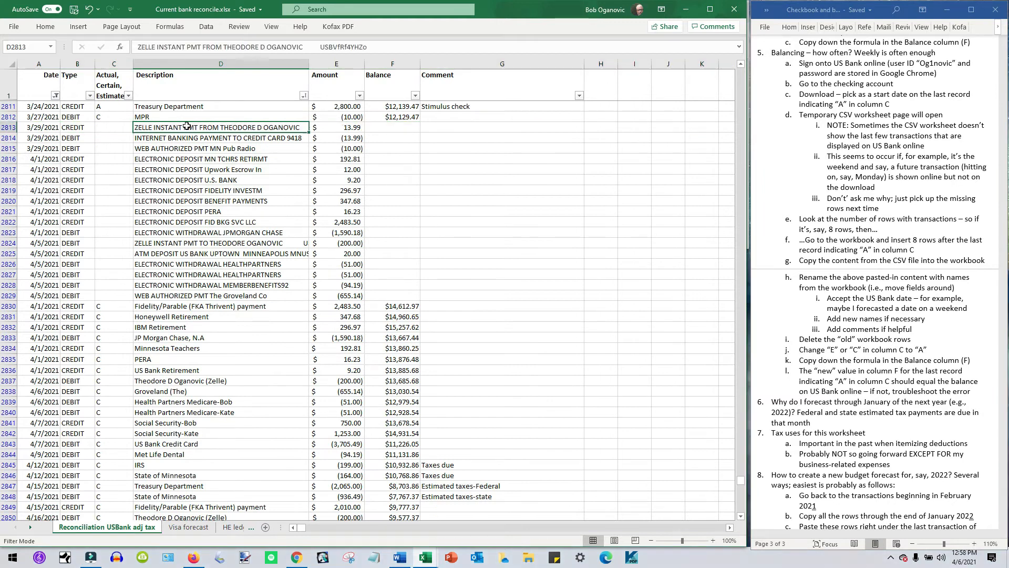
pyautogui.write('Zell')
pyautogui.click(236, 517)
pyautogui.moveTo(237, 512); pyautogui.dragTo(239, 148)
pyautogui.rightClick(258, 139)
pyautogui.click(300, 416)
pyautogui.click(279, 174)
pyautogui.click(239, 117)
pyautogui.click(268, 348)
pyautogui.moveTo(270, 344); pyautogui.dragTo(269, 158)
# Step: Shorten D2817 to "Upwork Escrow In" and comment it "Website work from earlier in year; cleaned out escrow account"
pyautogui.doubleClick(205, 169)
pyautogui.moveTo(204, 169); pyautogui.dragTo(129, 169)
pyautogui.press('Delete')
pyautogui.click(443, 169)
pyautogui.write('Website work from earlier in year; cleaned out escrow account')
pyautogui.press('Return')
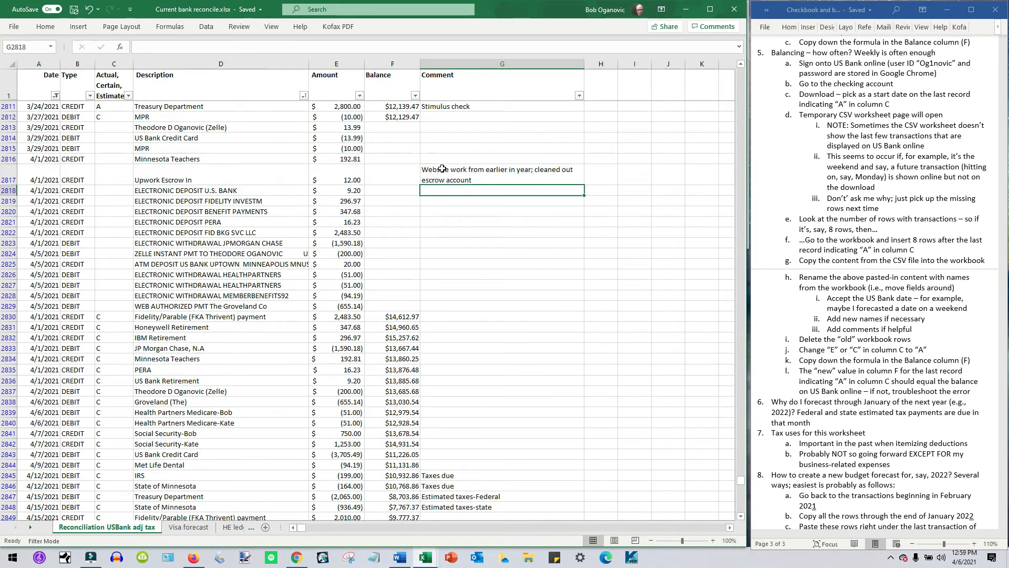
# Step: Move the forecast names IBM Retirement, JP Morgan Chase, N.A and the Zelle contact entry onto D2819, D2823 and D2824
pyautogui.click(12, 64)
pyautogui.click(225, 397)
pyautogui.click(237, 359)
pyautogui.moveTo(236, 354); pyautogui.dragTo(236, 243)
pyautogui.click(484, 307)
pyautogui.click(236, 370)
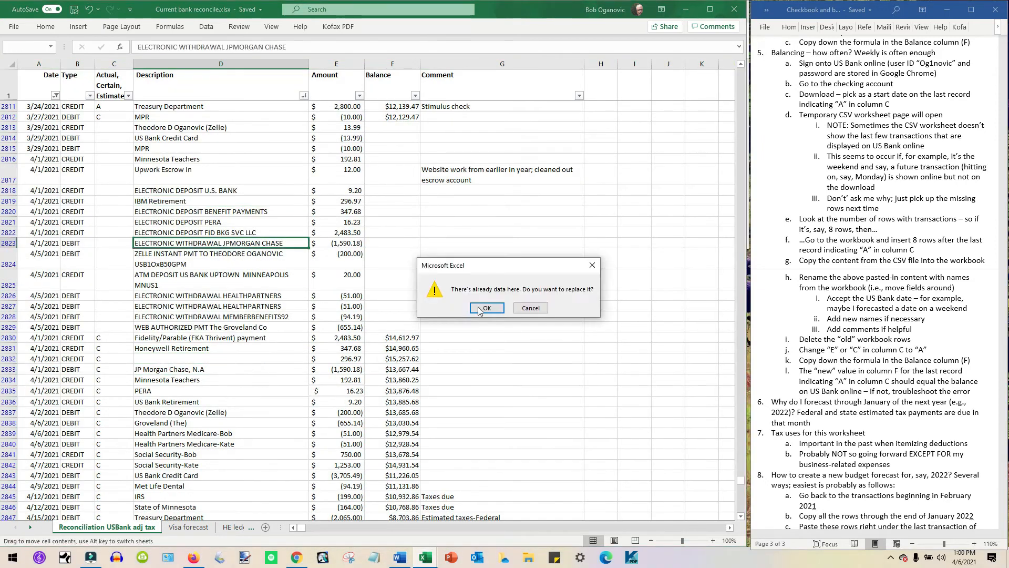
pyautogui.click(484, 308)
pyautogui.click(229, 413)
pyautogui.moveTo(229, 406); pyautogui.dragTo(229, 255)
# Step: Add a gas money comment with the person's first name to the ATM deposit in row 2825, and set its description to Bank transaction
pyautogui.click(446, 275)
pyautogui.write('Madeline-gas money')
pyautogui.rightClick(274, 267)
pyautogui.click(338, 507)
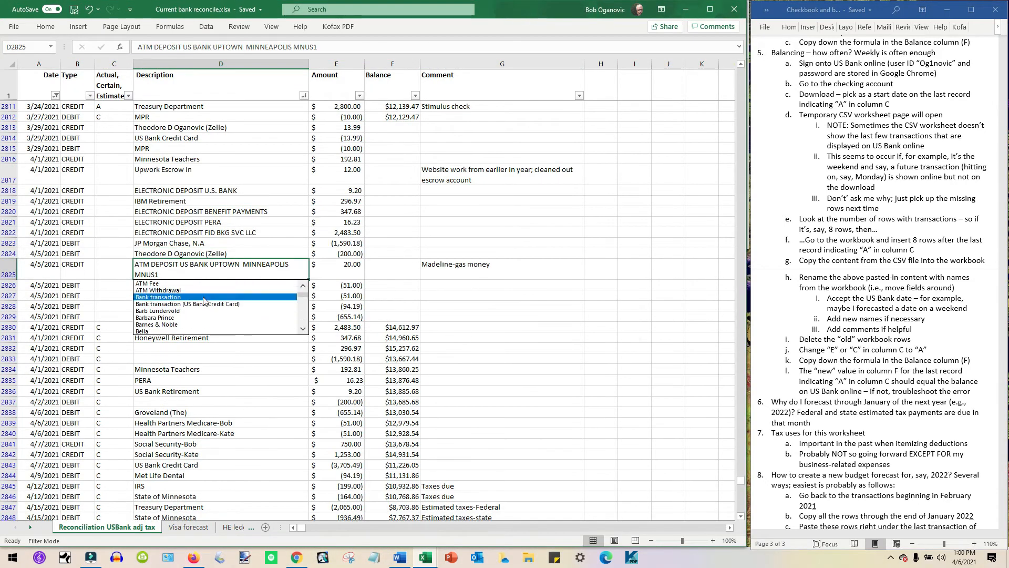
pyautogui.click(210, 297)
# Step: Move the Health Partners Medicare, Met Life Dental, Honeywell Retirement and PERA forecast names onto their matching downloaded transactions, replacing the bank descriptions
pyautogui.moveTo(263, 413); pyautogui.dragTo(263, 423)
pyautogui.moveTo(269, 407); pyautogui.dragTo(269, 276)
pyautogui.click(484, 308)
pyautogui.moveTo(263, 459)
pyautogui.mouseDown()
pyautogui.moveTo(263, 295)
pyautogui.moveTo(277, 211)
pyautogui.mouseUp()
pyautogui.click(488, 308)
pyautogui.moveTo(263, 364); pyautogui.dragTo(263, 223)
pyautogui.click(489, 307)
# Step: Move the Minnesota Teachers, US Bank Retirement, Groveland (The) and Fidelity/Parable (FKA Thrivent) payment names onto D2816, D2818, D2829 and D2822
pyautogui.click(198, 358)
pyautogui.moveTo(203, 354); pyautogui.dragTo(268, 160)
pyautogui.click(487, 308)
pyautogui.click(281, 381)
pyautogui.moveTo(281, 376); pyautogui.dragTo(292, 192)
pyautogui.click(492, 310)
pyautogui.click(223, 402)
pyautogui.moveTo(223, 397); pyautogui.dragTo(252, 233)
pyautogui.click(488, 309)
pyautogui.click(253, 317)
pyautogui.click(486, 308)
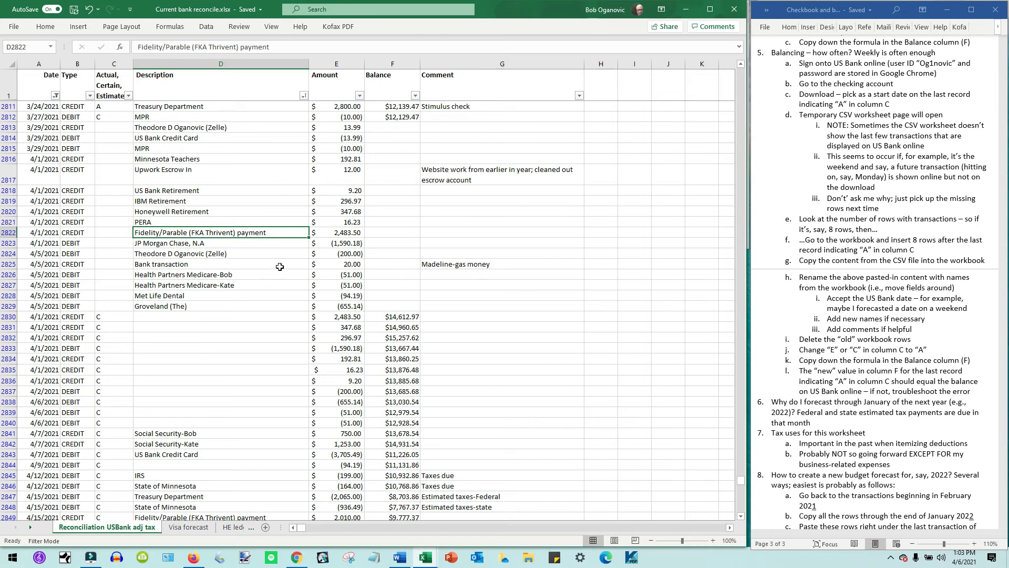
# Step: Fill the status "A" from C2811 down to C2829, and delete the old forecast rows 2830 to 2840
pyautogui.click(115, 109)
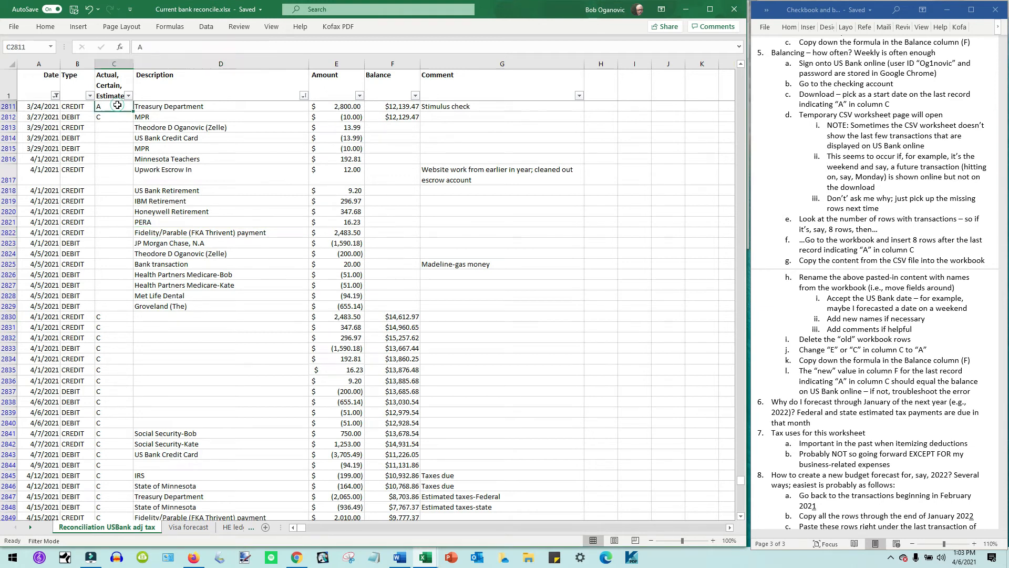
pyautogui.moveTo(135, 112); pyautogui.dragTo(116, 312)
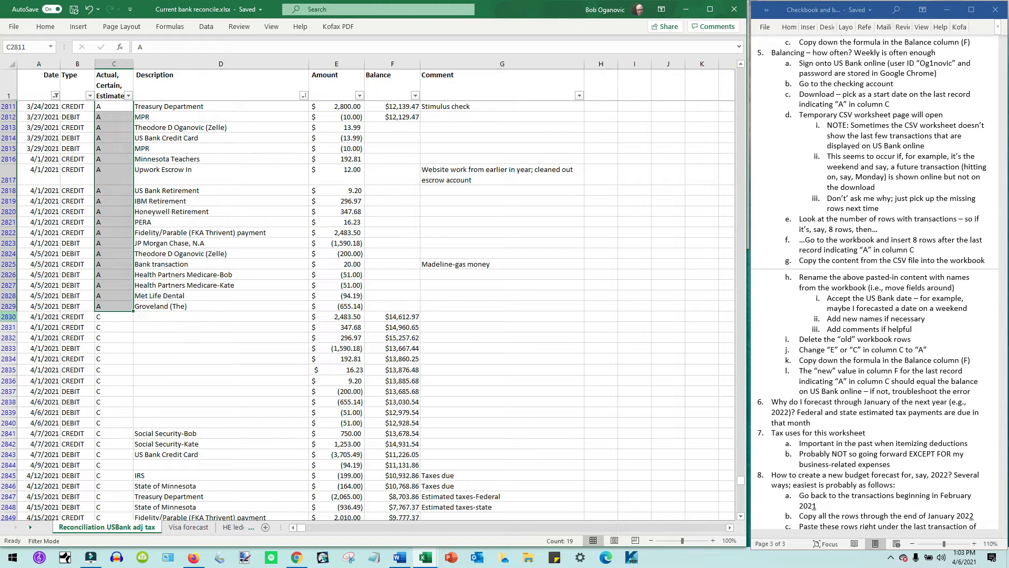
pyautogui.moveTo(8, 316); pyautogui.dragTo(13, 427)
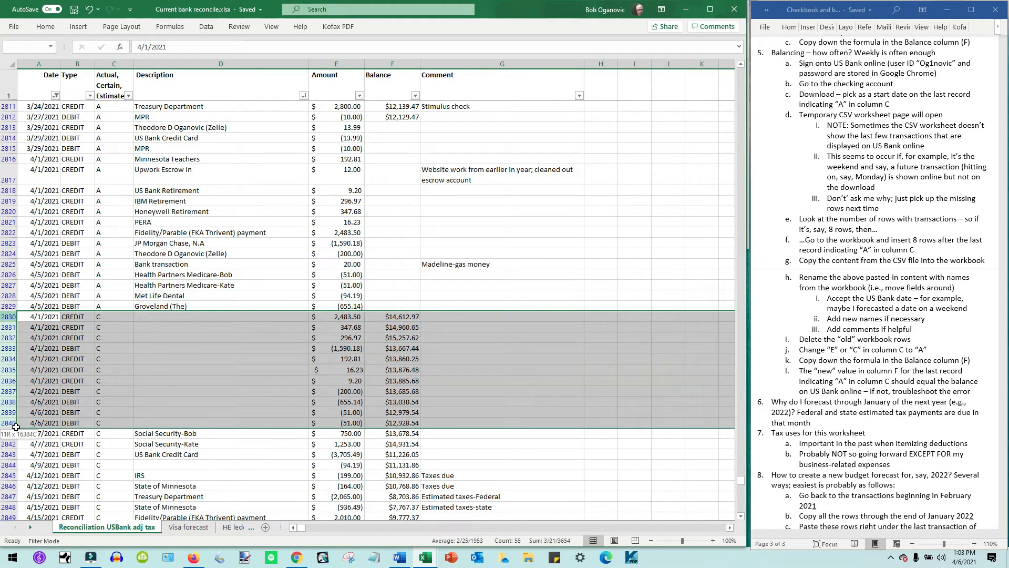
pyautogui.rightClick(241, 342)
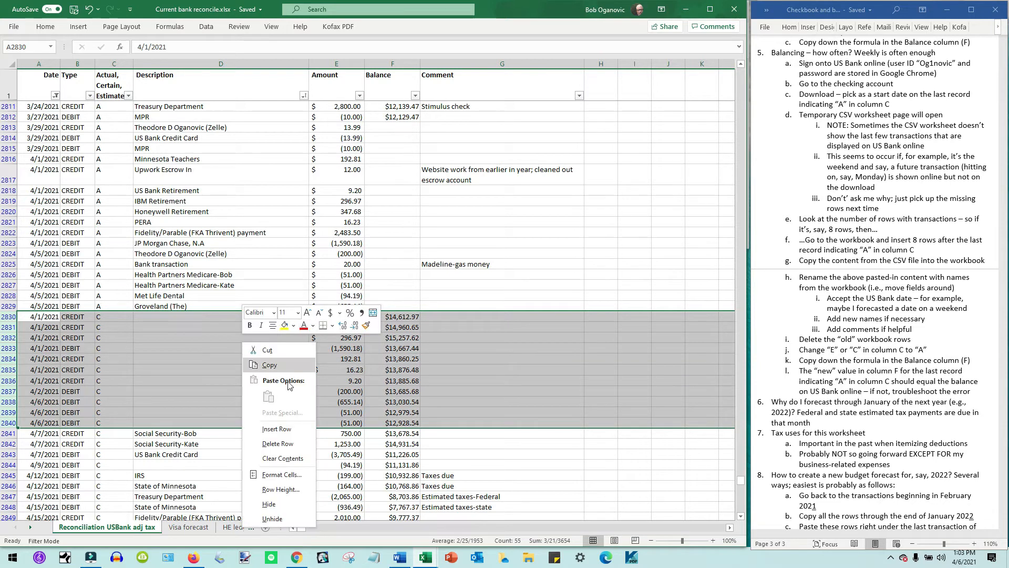
pyautogui.click(282, 444)
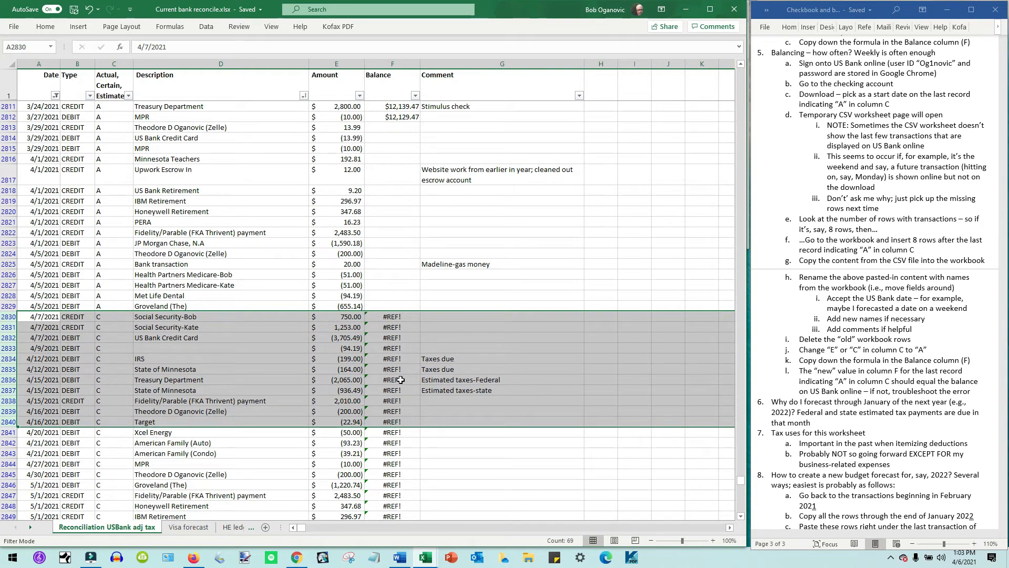
# Step: Copy the Balance formula in F2812 down the column through the 12/29/2021 MPR row, F3028
pyautogui.click(398, 115)
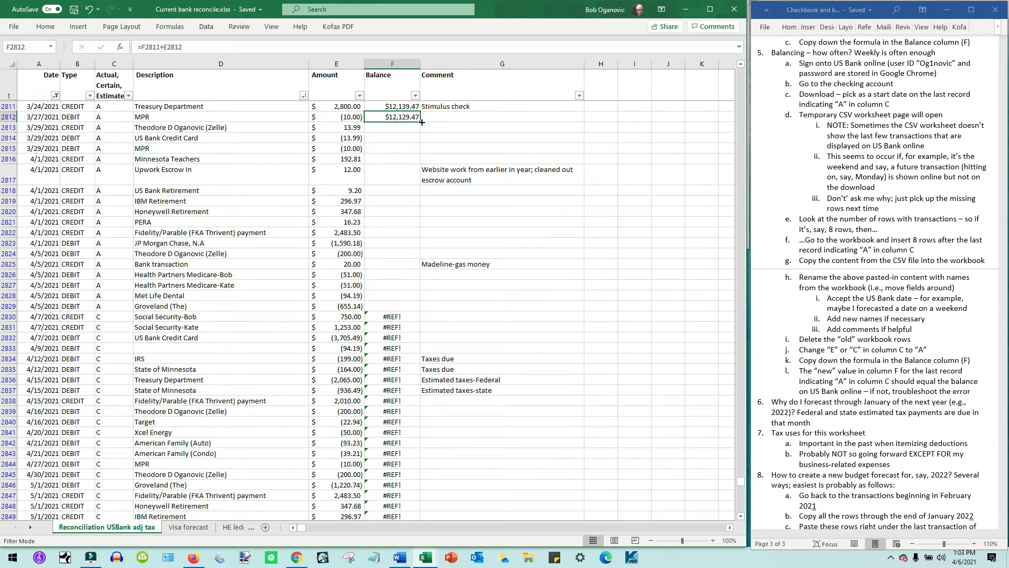
pyautogui.moveTo(422, 122); pyautogui.dragTo(328, 511)
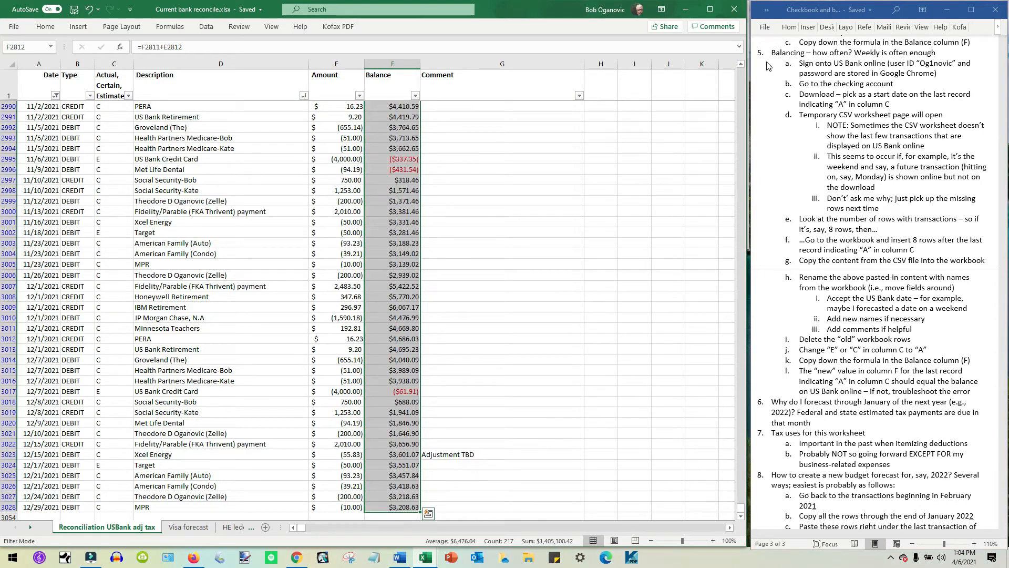
pyautogui.click(743, 78)
pyautogui.click(743, 78)
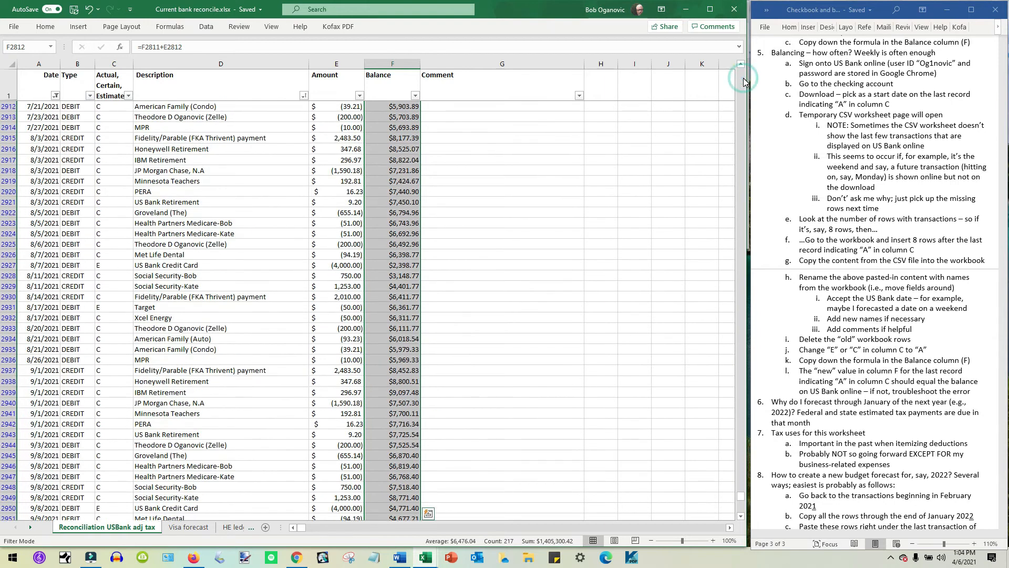
pyautogui.click(743, 78)
pyautogui.click(743, 77)
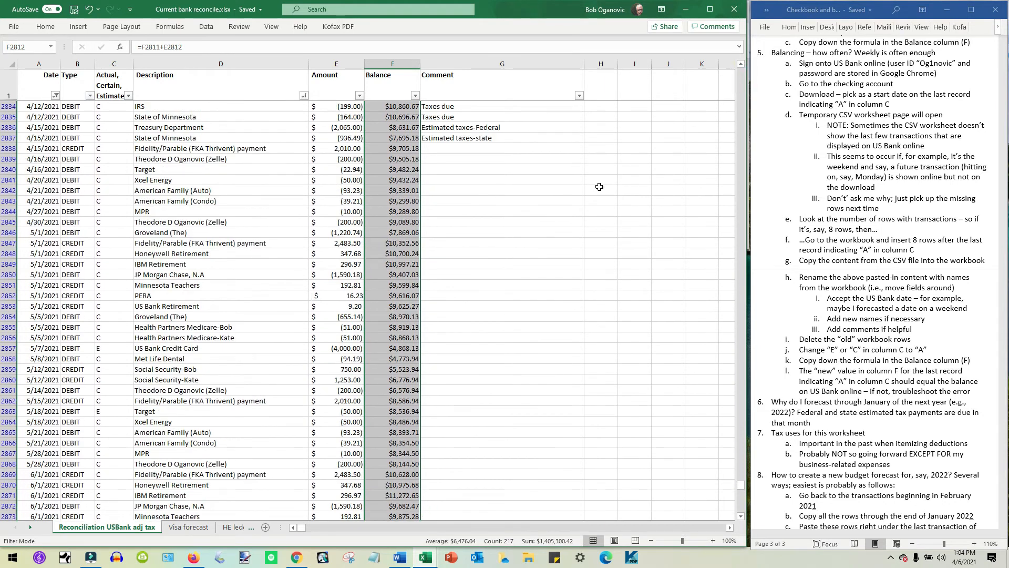
pyautogui.click(574, 208)
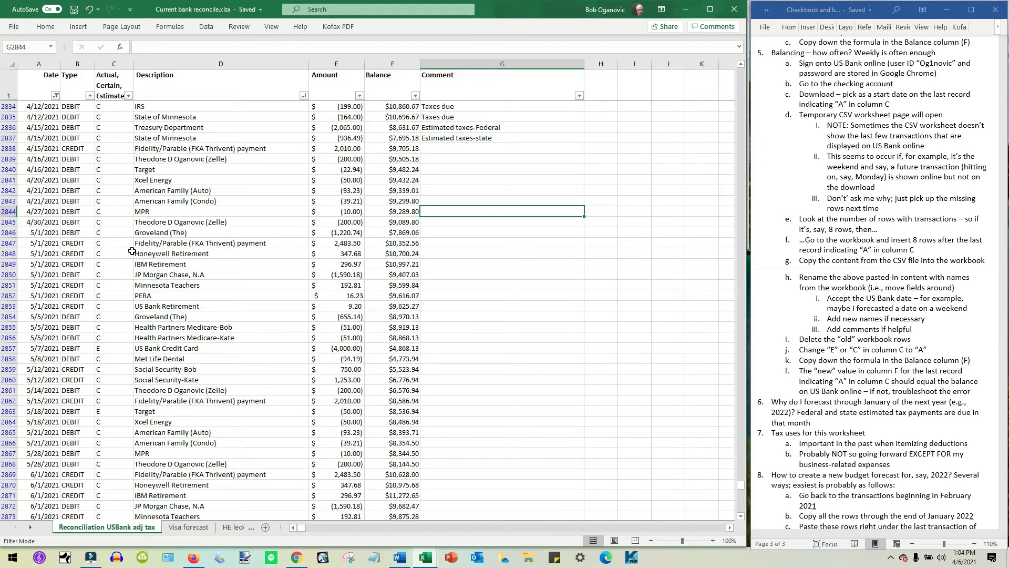
# Step: Shrink the reconciliation workbook's window and bring up the completed transactions of the US Bank checking account alongside it
pyautogui.scroll(4, 131, 251)
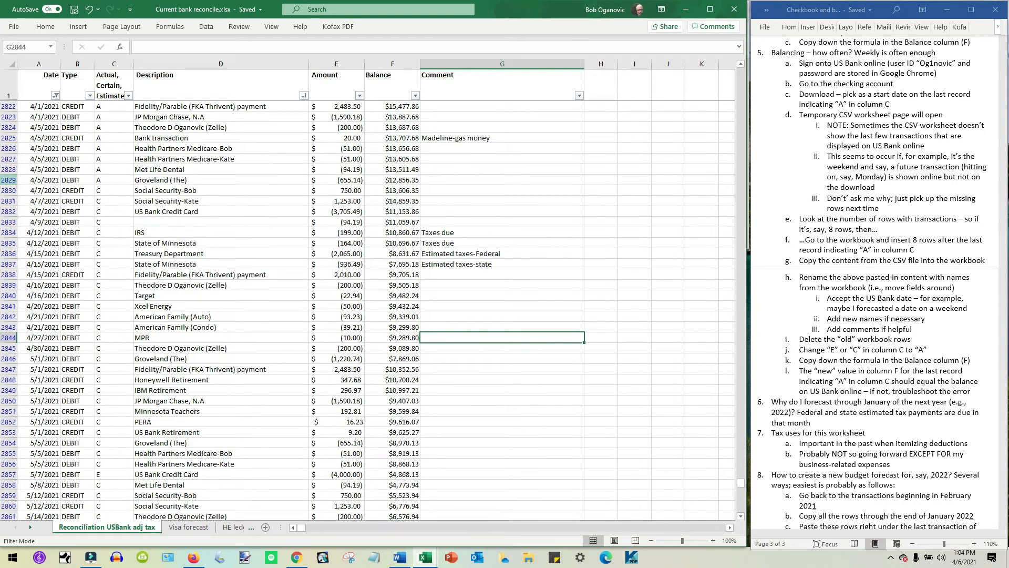
pyautogui.click(8, 179)
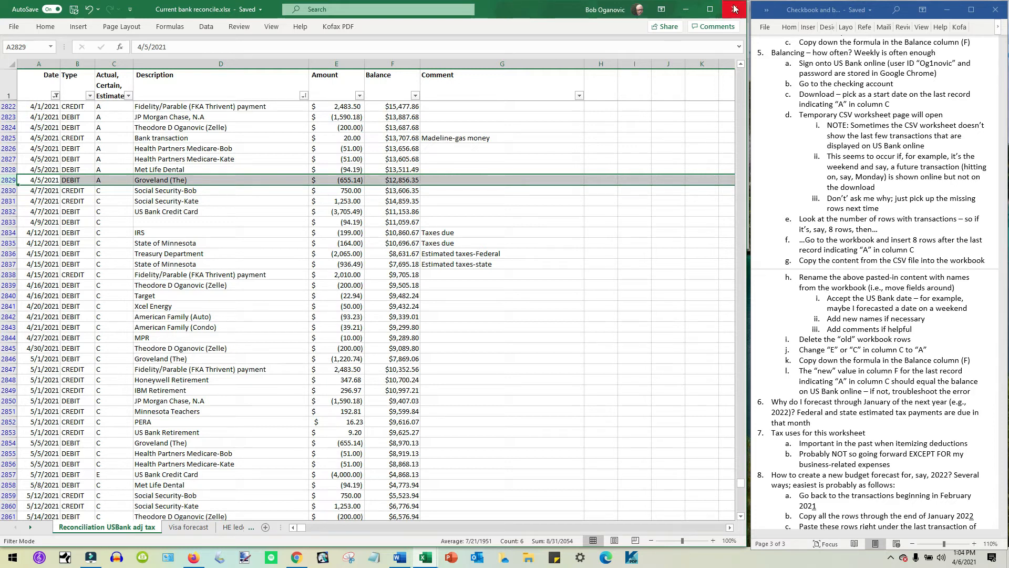
pyautogui.moveTo(537, 18); pyautogui.dragTo(498, 445)
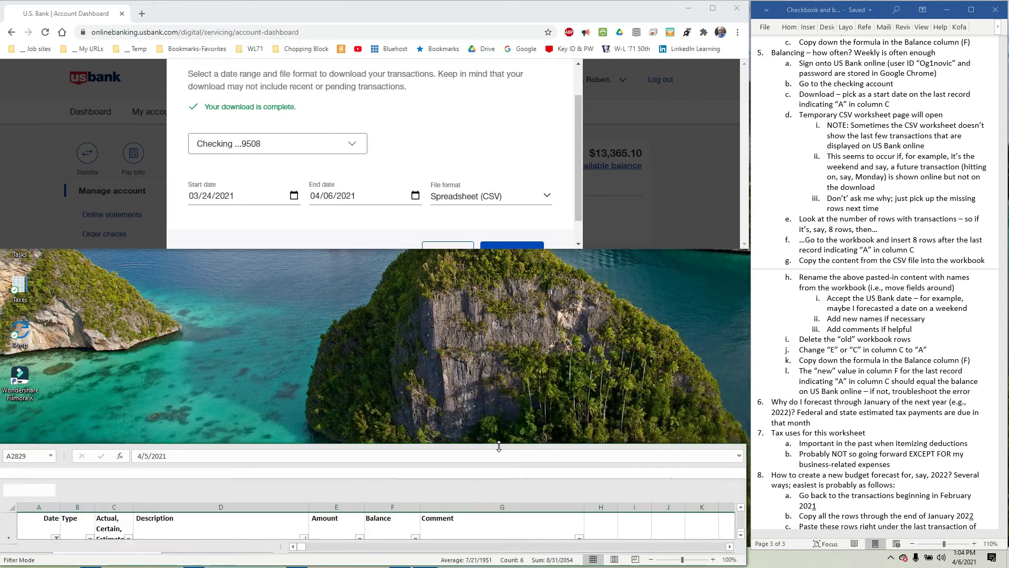
pyautogui.moveTo(529, 349); pyautogui.dragTo(588, 227)
pyautogui.click(620, 139)
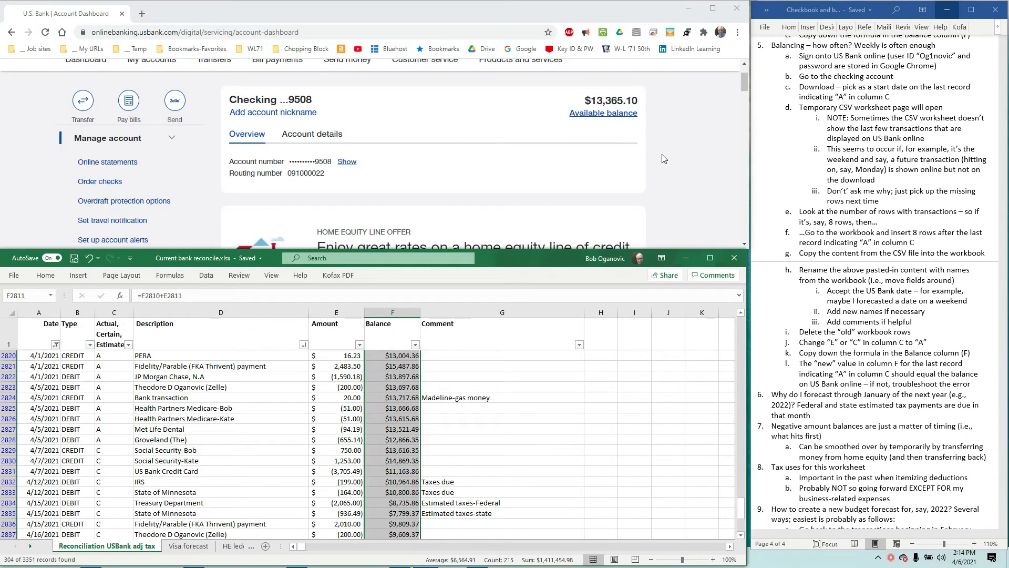
pyautogui.scroll(-6, 676, 163)
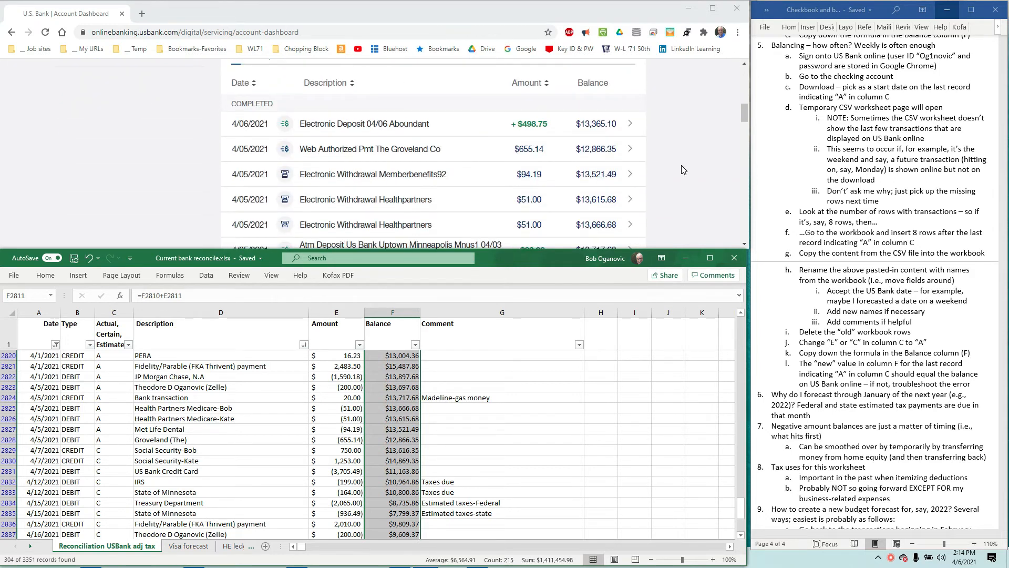
# Step: Compare the balance of the last actual row, Groveland (The) on 4/5/2021, with the bank's running balance and its 4/06/2021 deposit
pyautogui.click(619, 461)
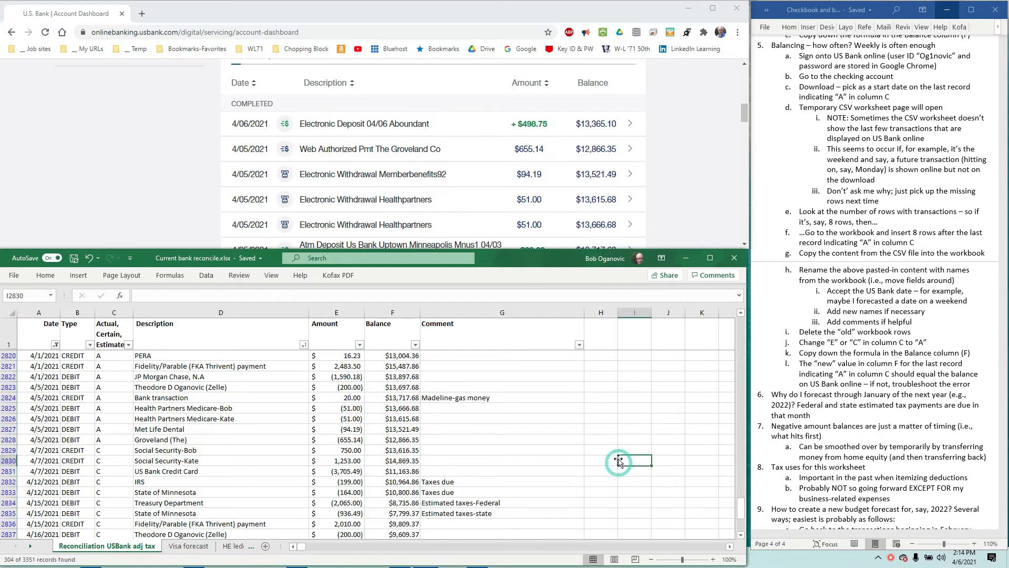
pyautogui.scroll(-2, 621, 457)
pyautogui.scroll(-1, 624, 452)
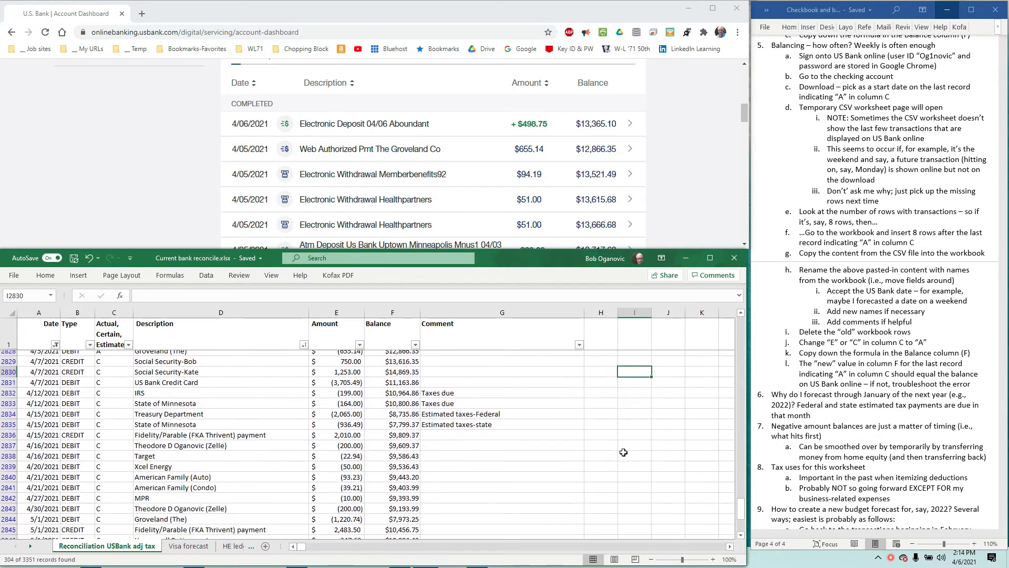
pyautogui.scroll(1, 582, 446)
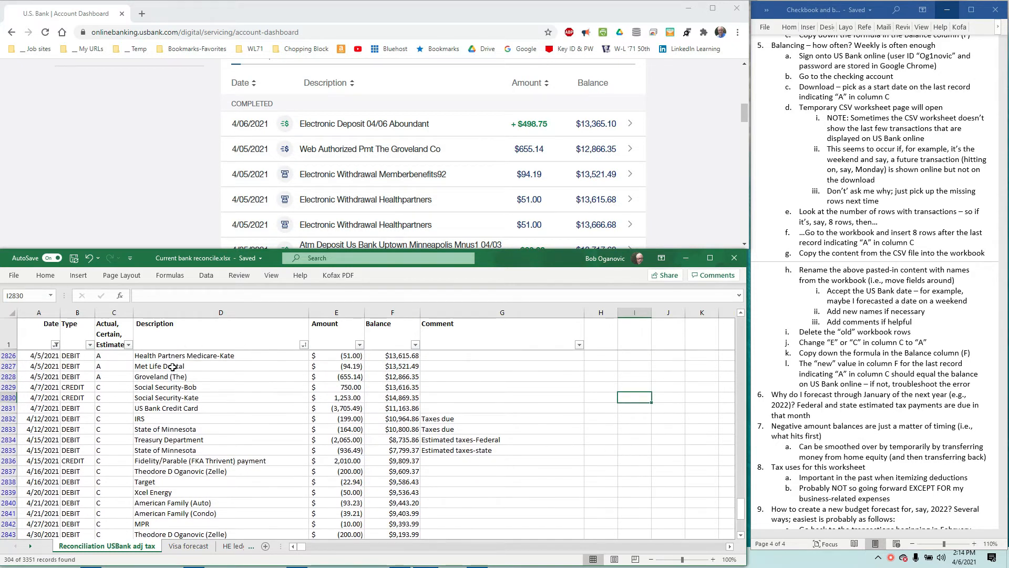
pyautogui.click(173, 376)
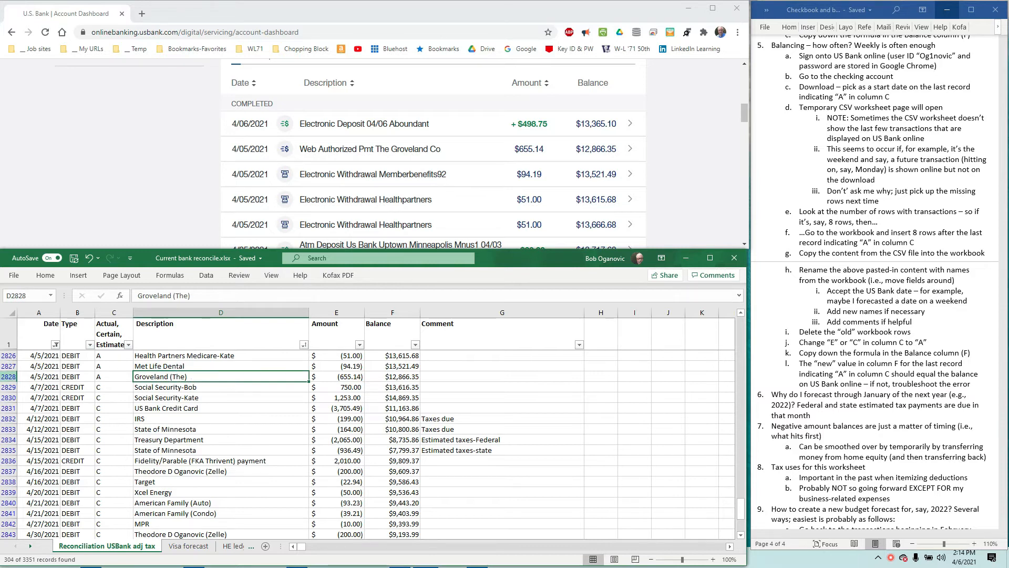
pyautogui.click(9, 376)
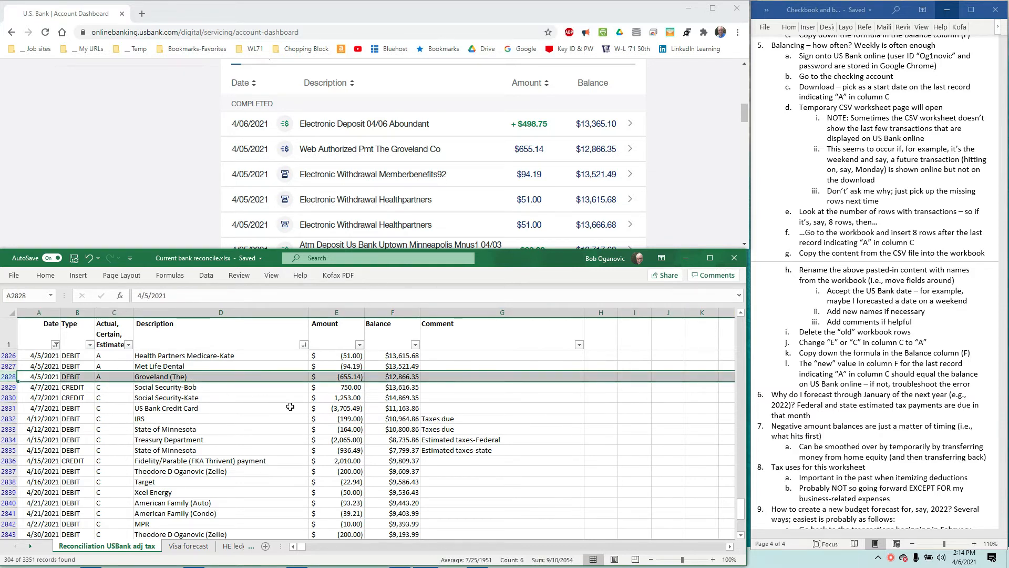
pyautogui.click(414, 378)
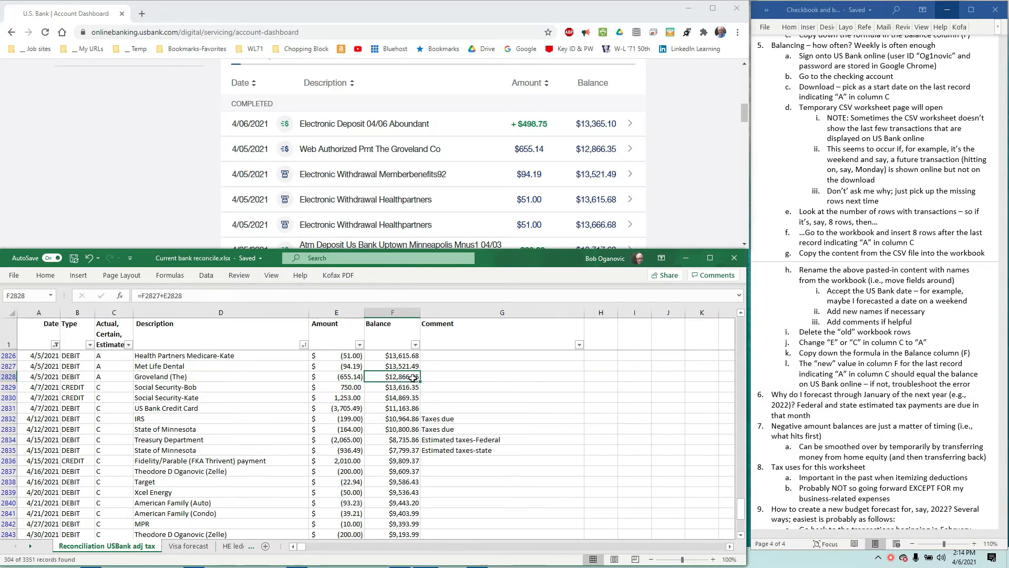
pyautogui.click(412, 378)
pyautogui.moveTo(437, 126); pyautogui.dragTo(387, 130)
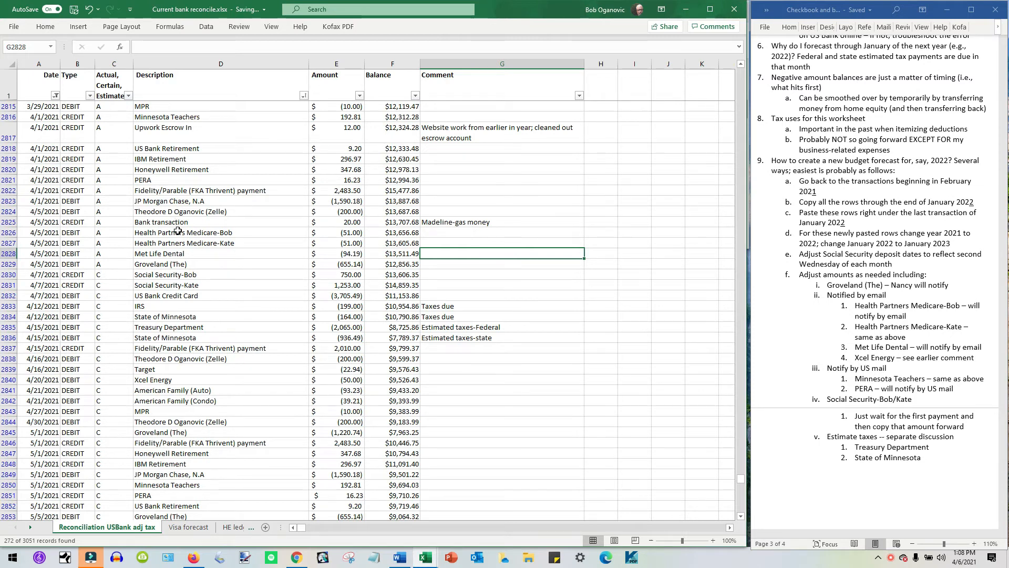
# Step: Compare the renamed descriptions in D2818:D2821 with the original transaction names in column C of the downloaded checking CSV
pyautogui.click(166, 188)
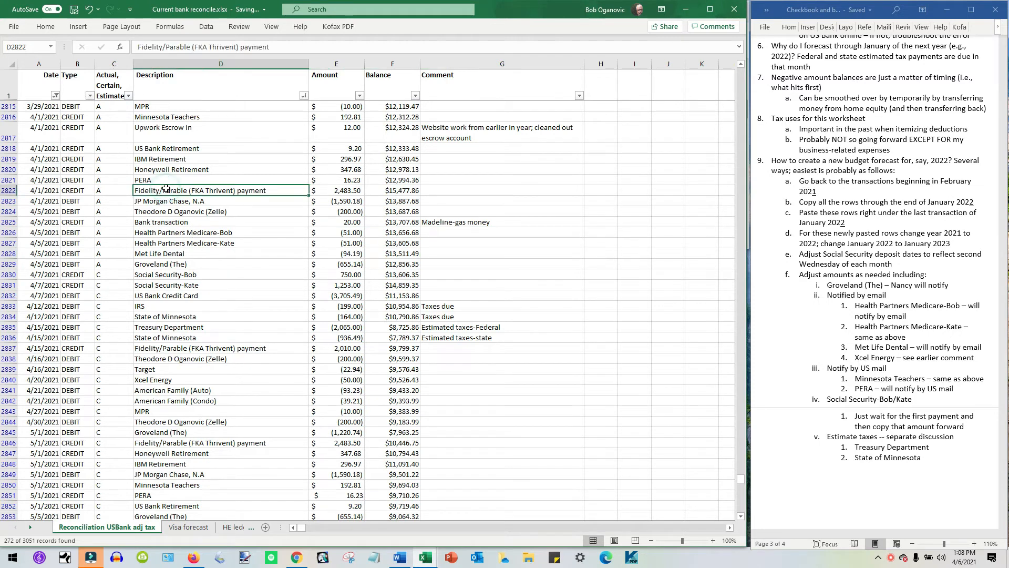
pyautogui.click(168, 147)
pyautogui.moveTo(171, 158); pyautogui.dragTo(168, 178)
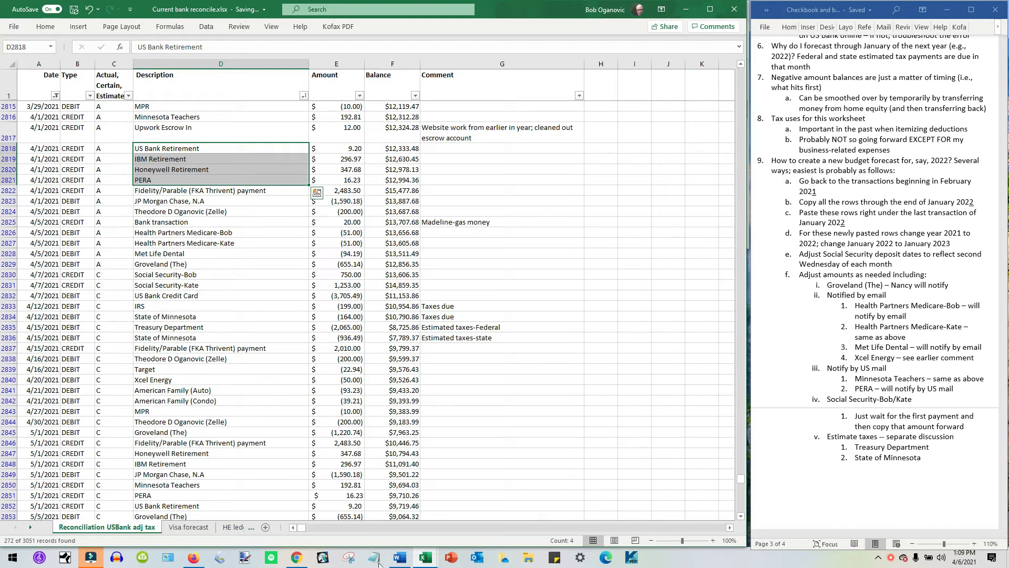
pyautogui.moveTo(420, 565)
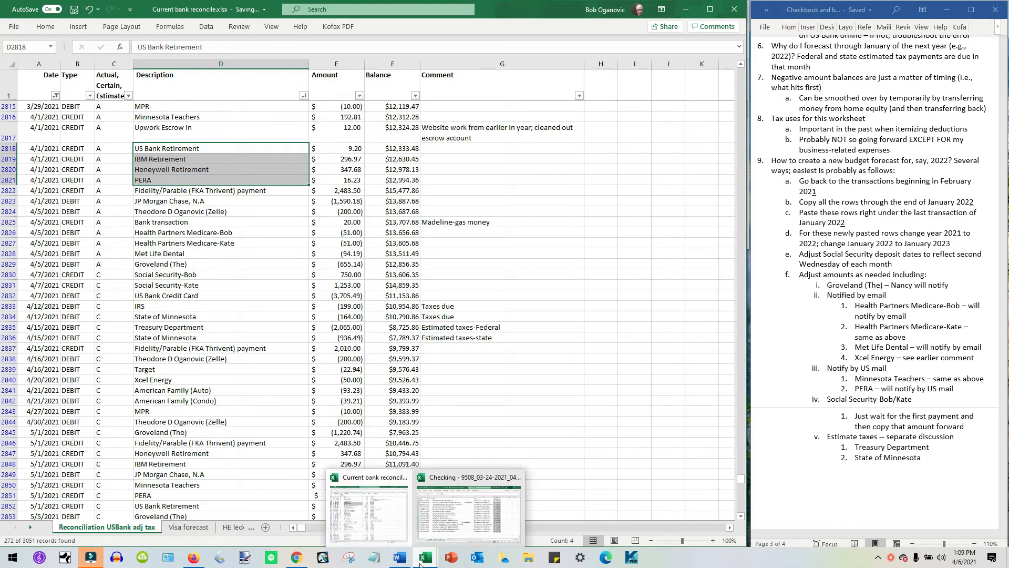
pyautogui.click(473, 512)
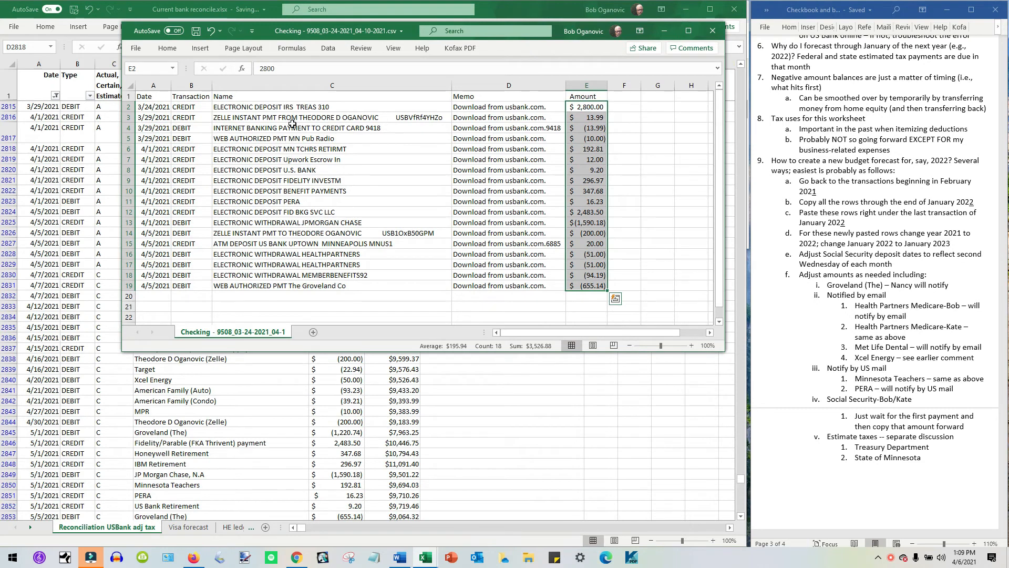
pyautogui.moveTo(292, 122); pyautogui.dragTo(294, 286)
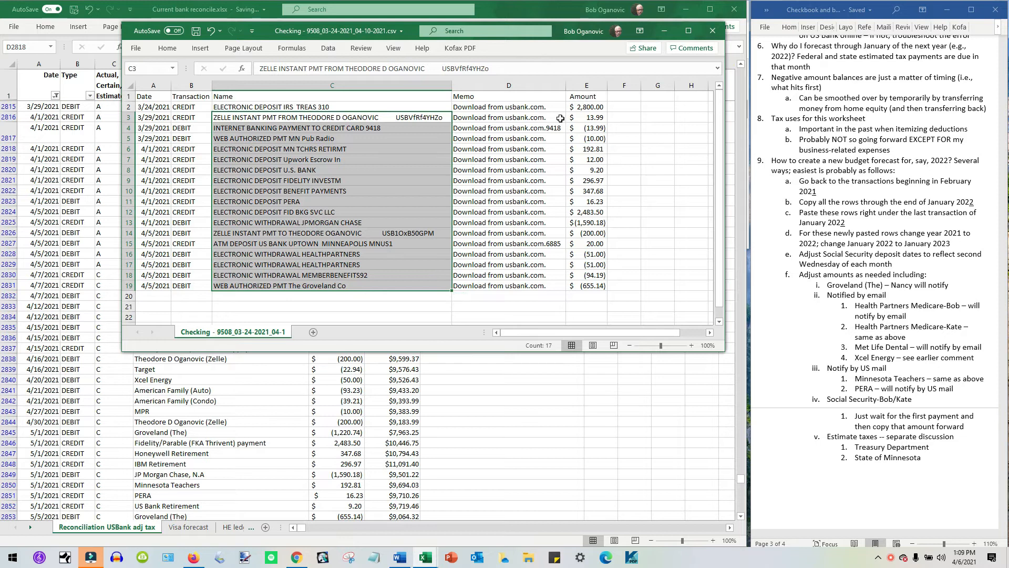
pyautogui.moveTo(262, 139); pyautogui.dragTo(261, 286)
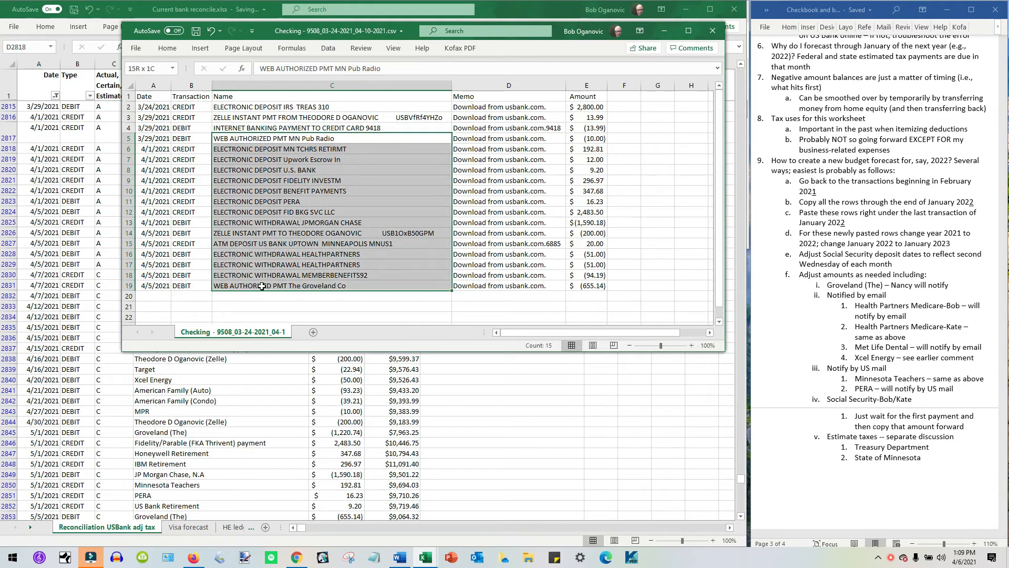
# Step: Close the downloaded checking CSV without saving and highlight note 6 on forecasting through January of the next year
pyautogui.click(713, 31)
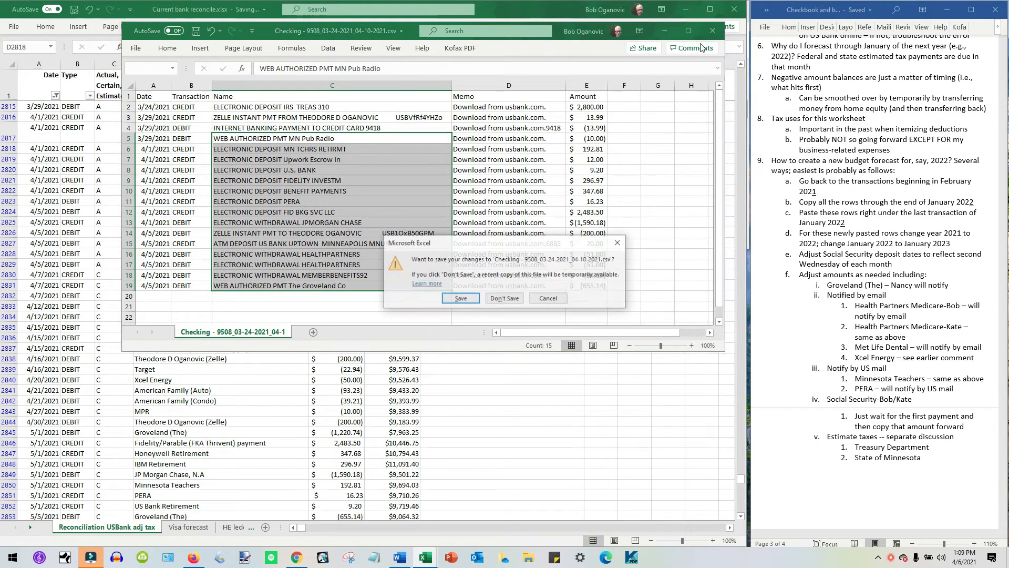
pyautogui.click(515, 303)
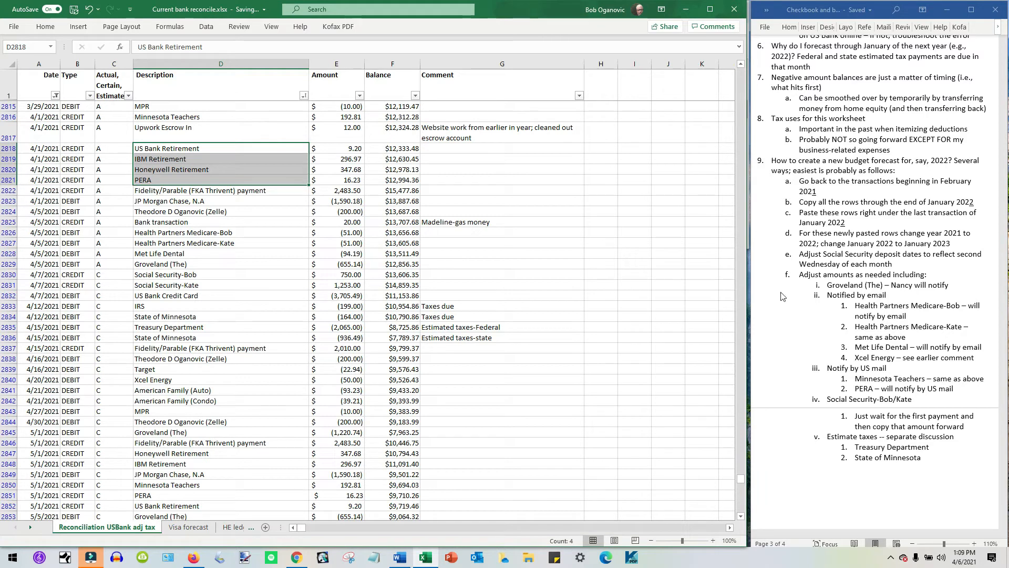
pyautogui.click(822, 109)
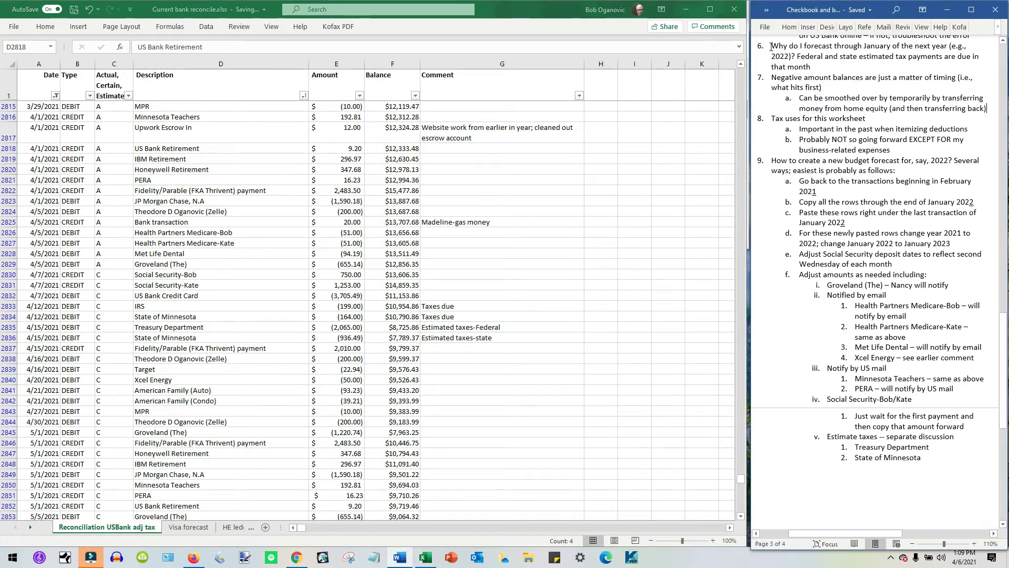
pyautogui.moveTo(771, 47); pyautogui.dragTo(816, 69)
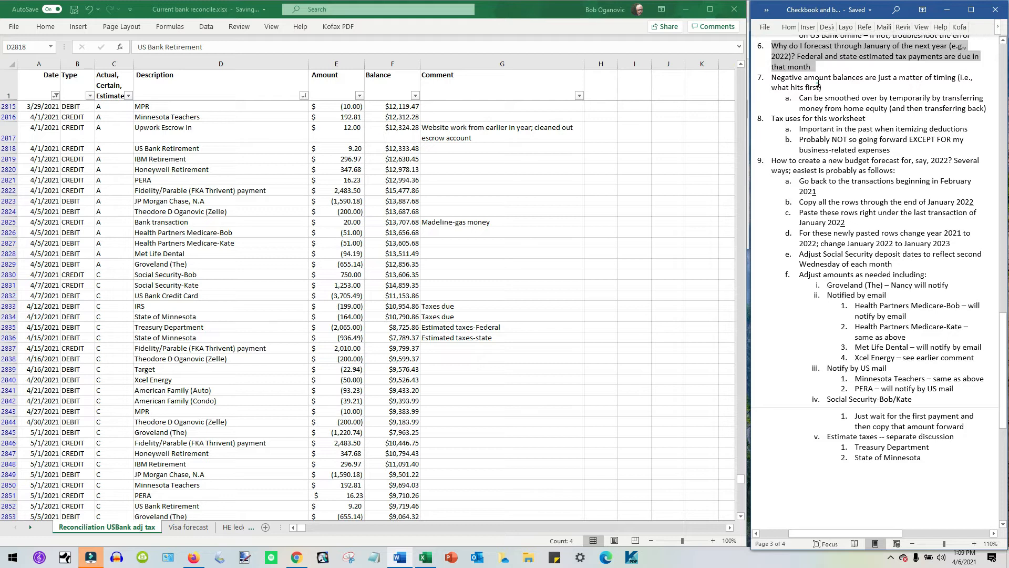
pyautogui.click(813, 87)
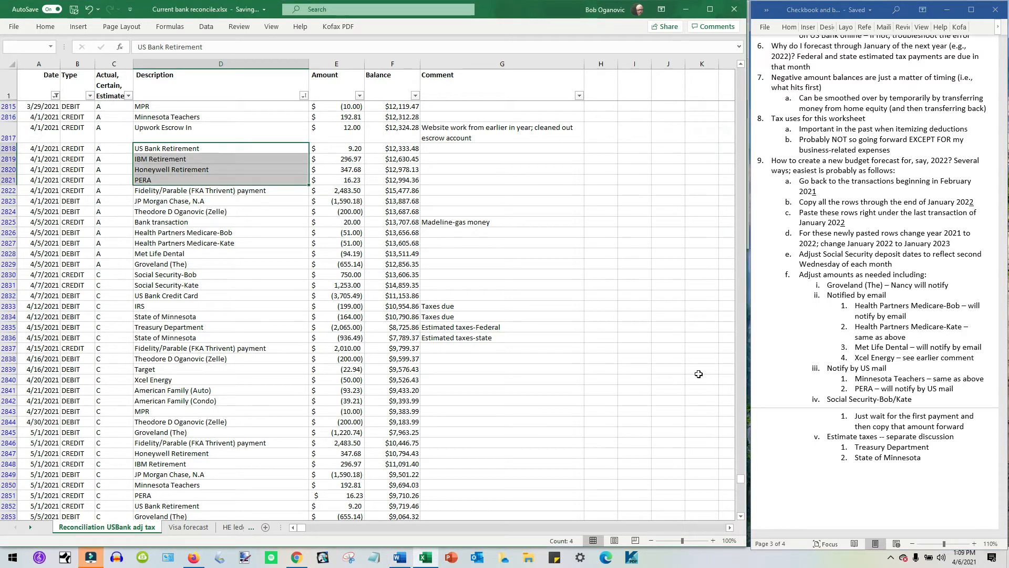
# Step: Examine the January 2022 forecast rows at the end of the reconciliation sheet, including both Social Security amounts and Xcel Energy
pyautogui.moveTo(739, 493); pyautogui.dragTo(741, 528)
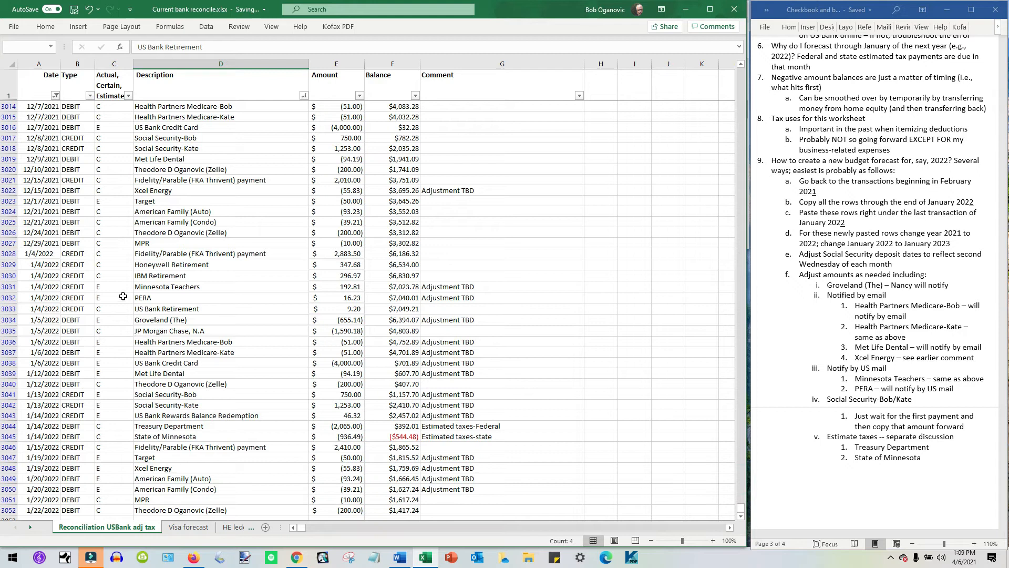
pyautogui.scroll(-3, 53, 266)
pyautogui.moveTo(53, 266); pyautogui.dragTo(304, 259)
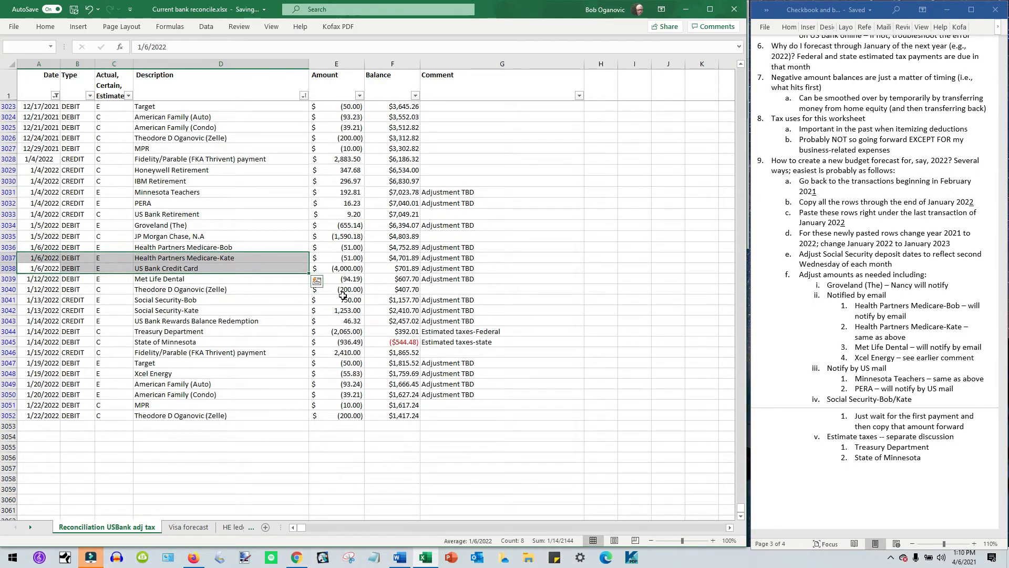
pyautogui.moveTo(338, 300); pyautogui.dragTo(338, 310)
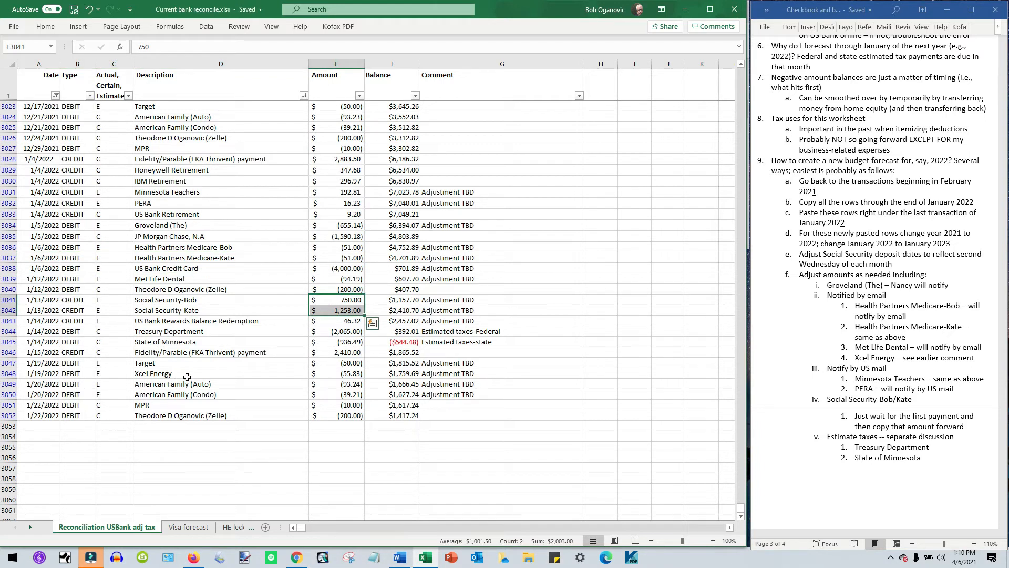
pyautogui.click(182, 375)
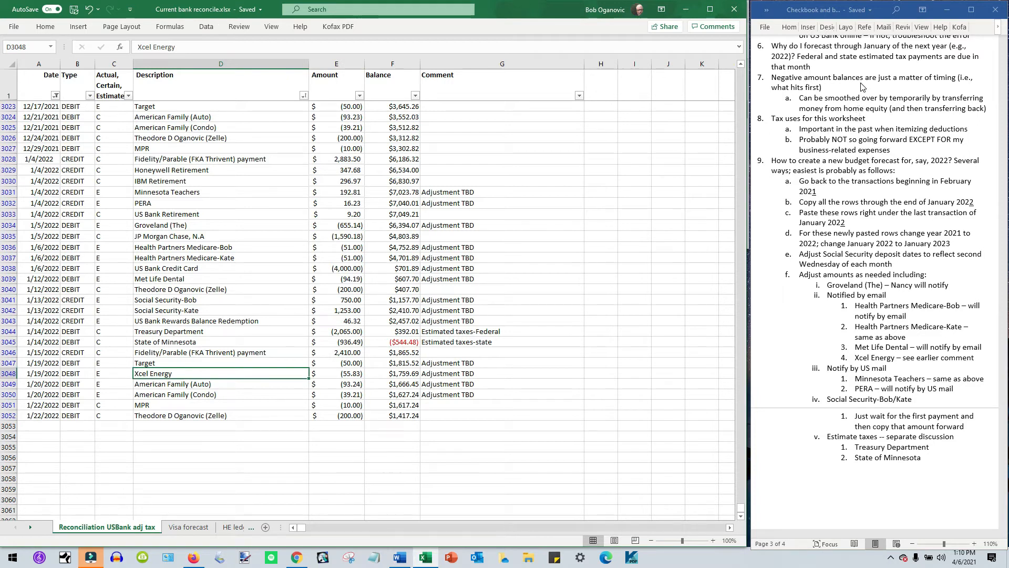
# Step: Highlight the sentence in note 6 about federal and state estimated tax payments being due in January
pyautogui.click(797, 56)
pyautogui.keyDown('shift'); pyautogui.click(813, 67); pyautogui.keyUp('shift')
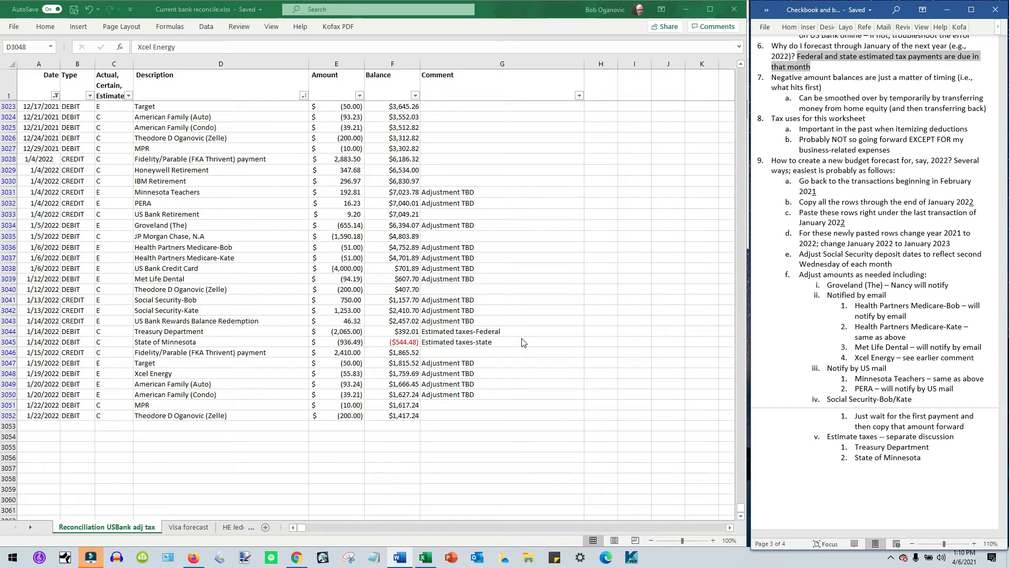
pyautogui.click(917, 233)
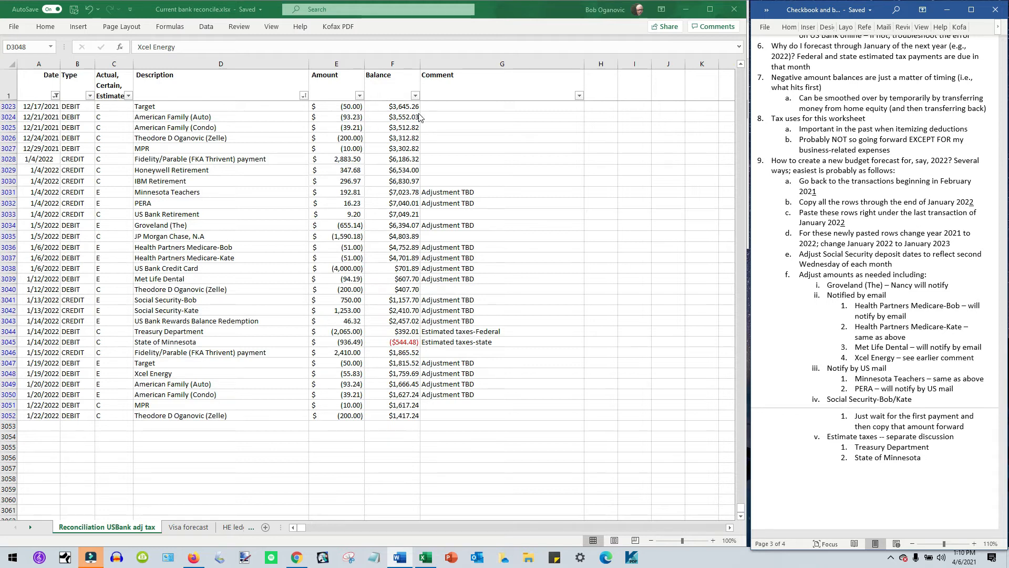
# Step: Compare the balances after the 1/14/2022 Treasury Department and State of Minnesota payments with note 7a on temporary home equity transfers
pyautogui.click(8, 342)
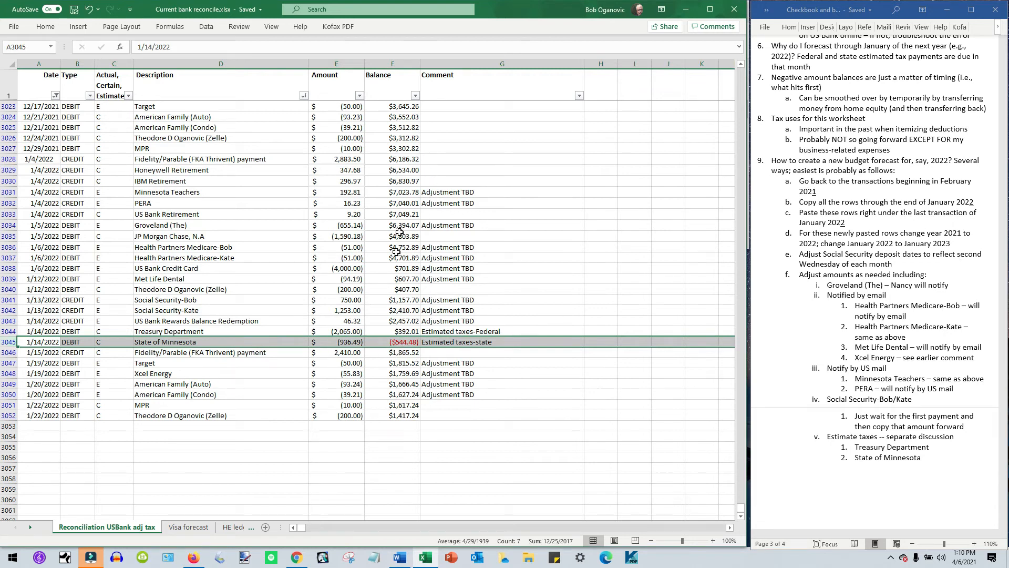
pyautogui.click(410, 342)
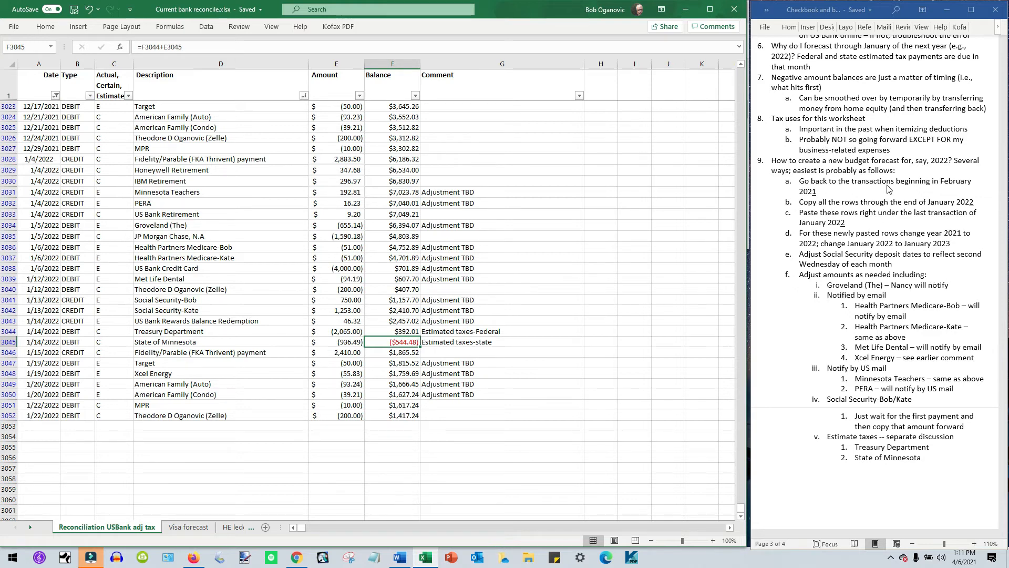
pyautogui.click(411, 332)
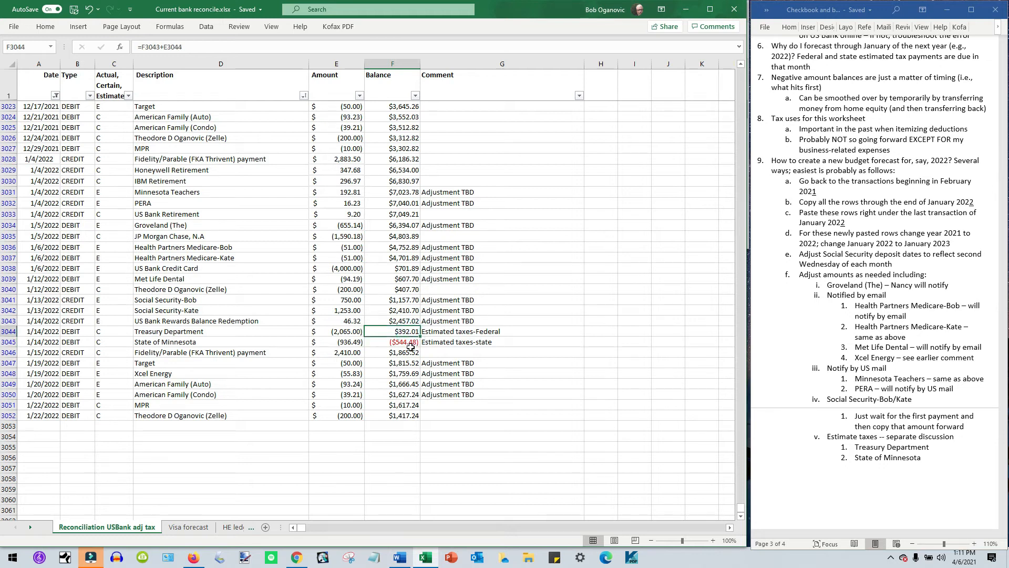
pyautogui.moveTo(355, 334); pyautogui.dragTo(408, 344)
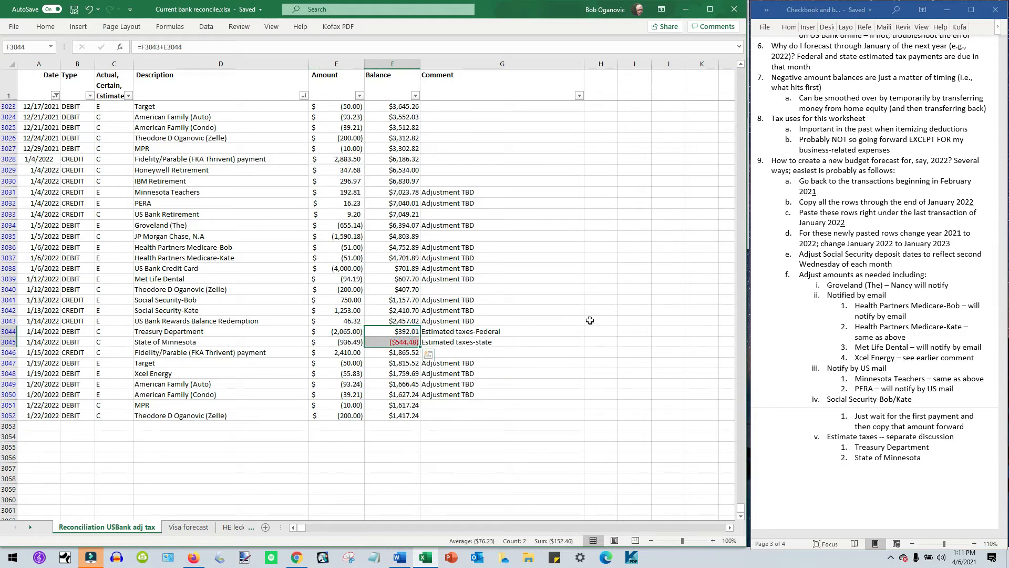
pyautogui.click(799, 100)
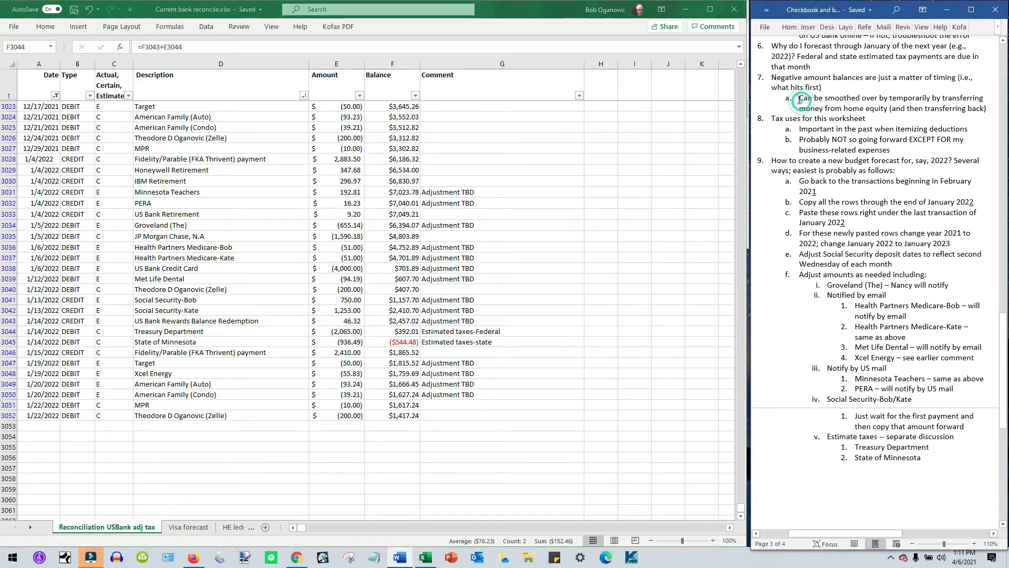
pyautogui.moveTo(800, 100); pyautogui.dragTo(995, 109)
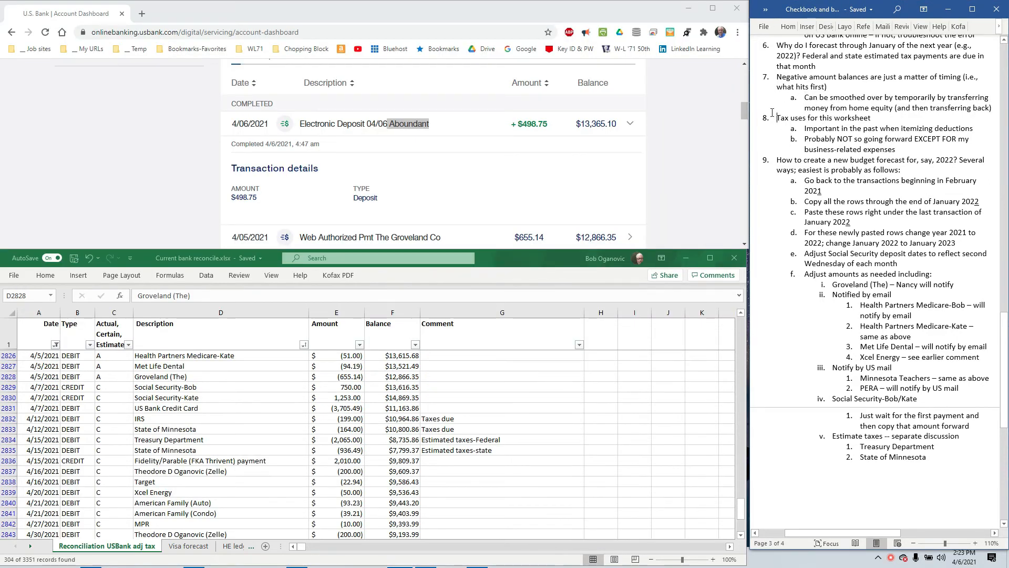
# Step: Review note 8 on the worksheet's tax uses alongside the bank's 4/06/2021 electronic deposit
pyautogui.moveTo(777, 118); pyautogui.dragTo(896, 151)
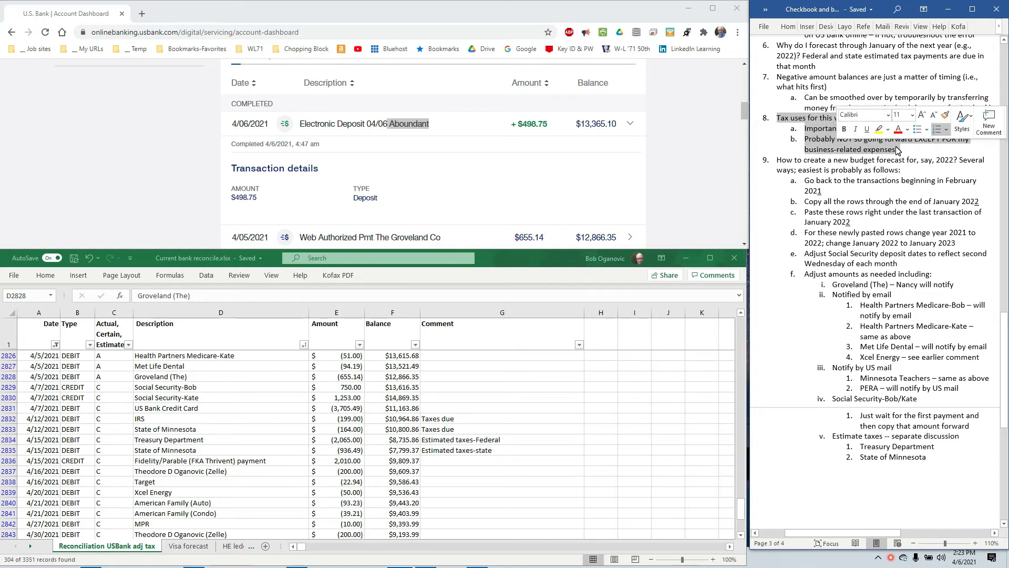
pyautogui.click(815, 128)
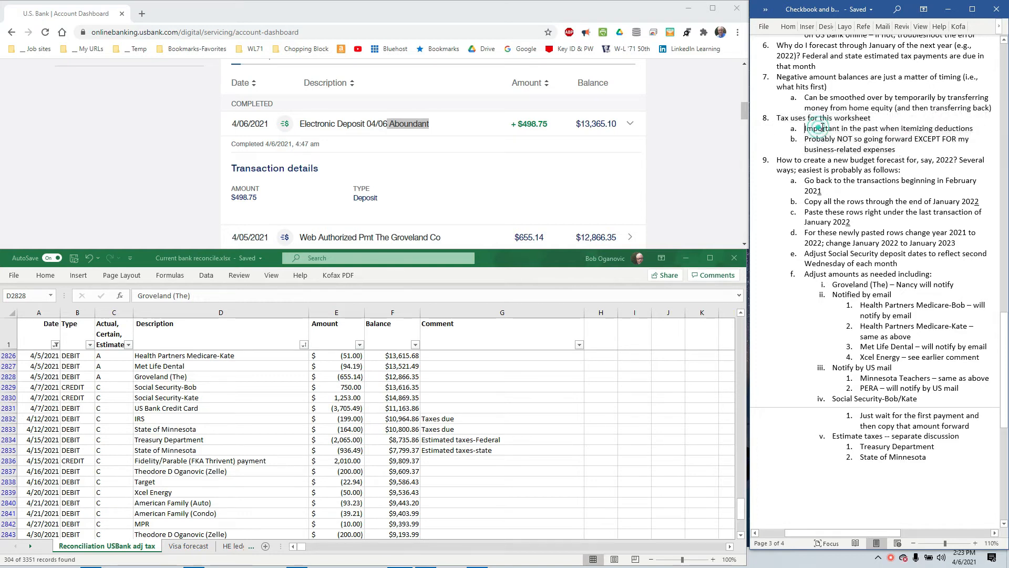
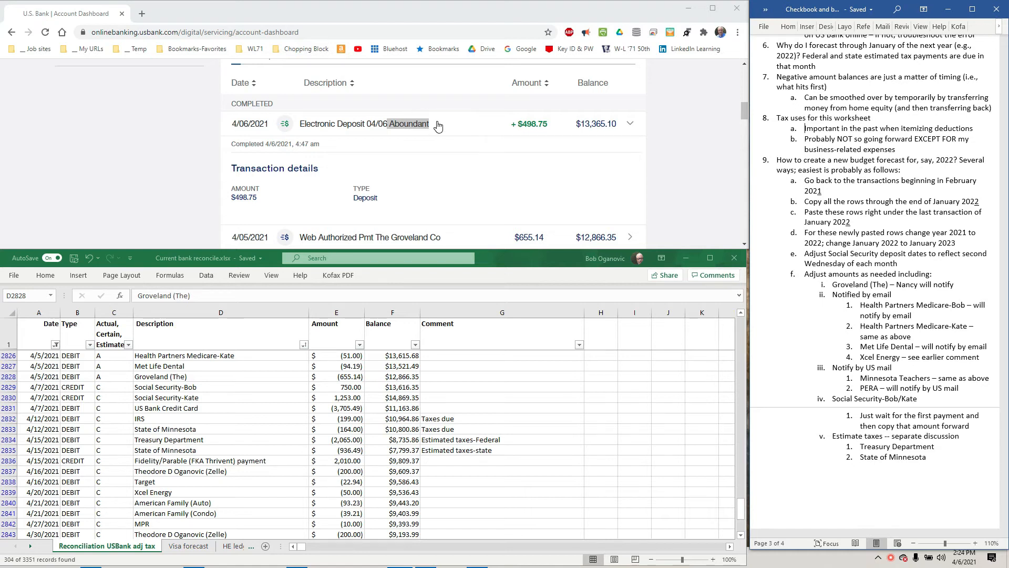
pyautogui.click(438, 126)
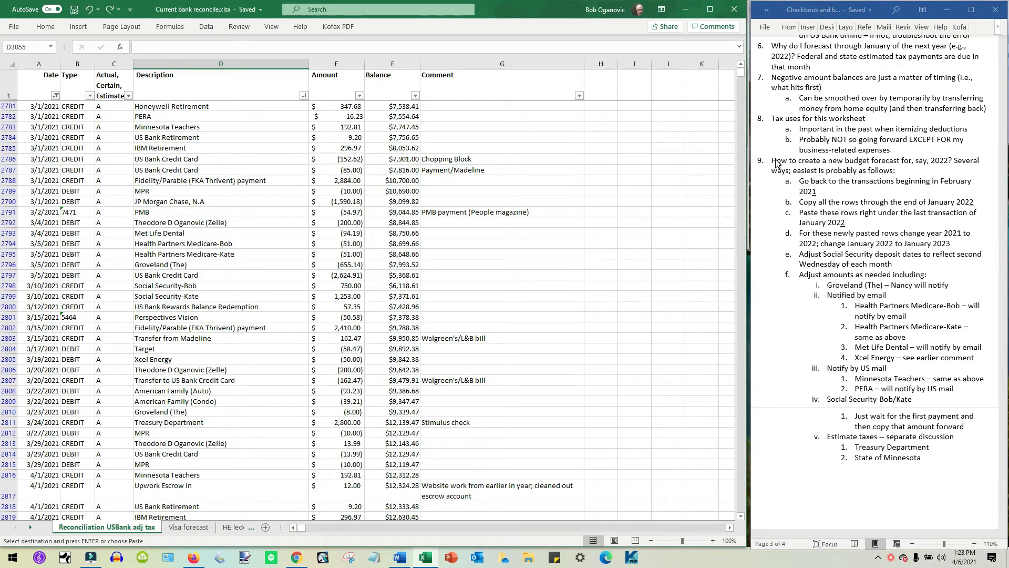
# Step: Highlight all of note 9 on how to create a new budget forecast for 2022
pyautogui.moveTo(772, 160); pyautogui.dragTo(949, 461)
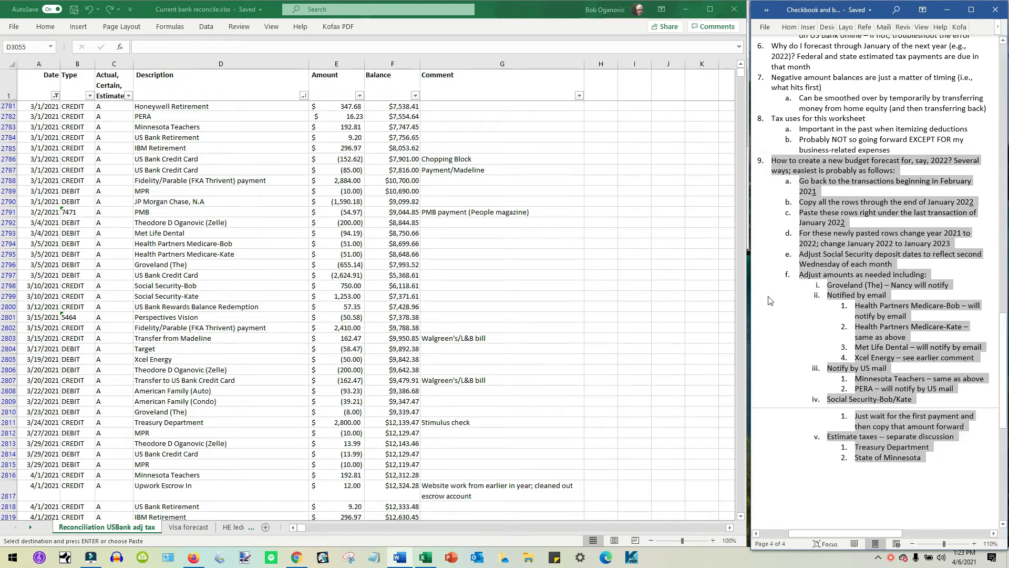
pyautogui.click(55, 99)
pyautogui.click(55, 97)
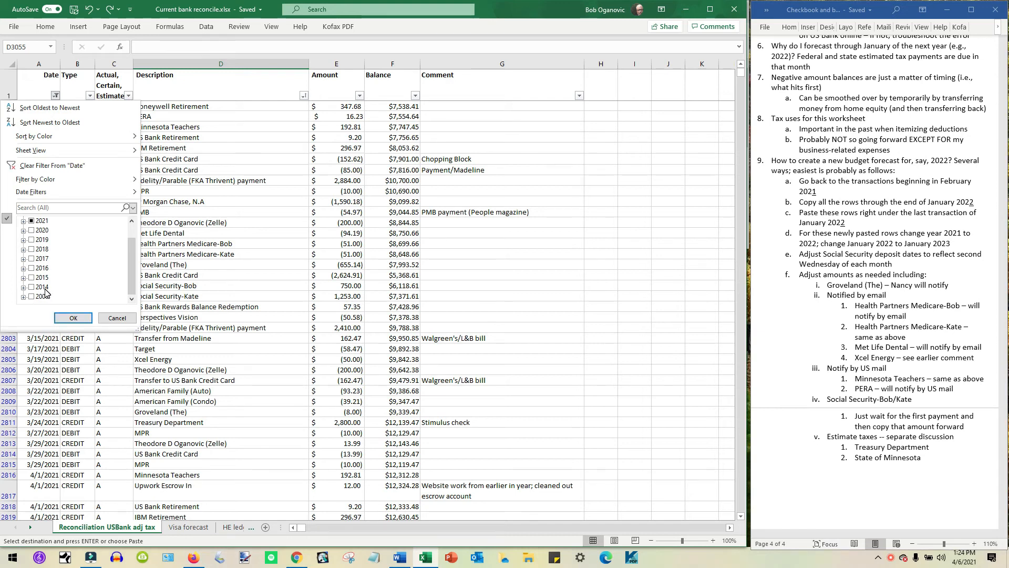
pyautogui.click(117, 318)
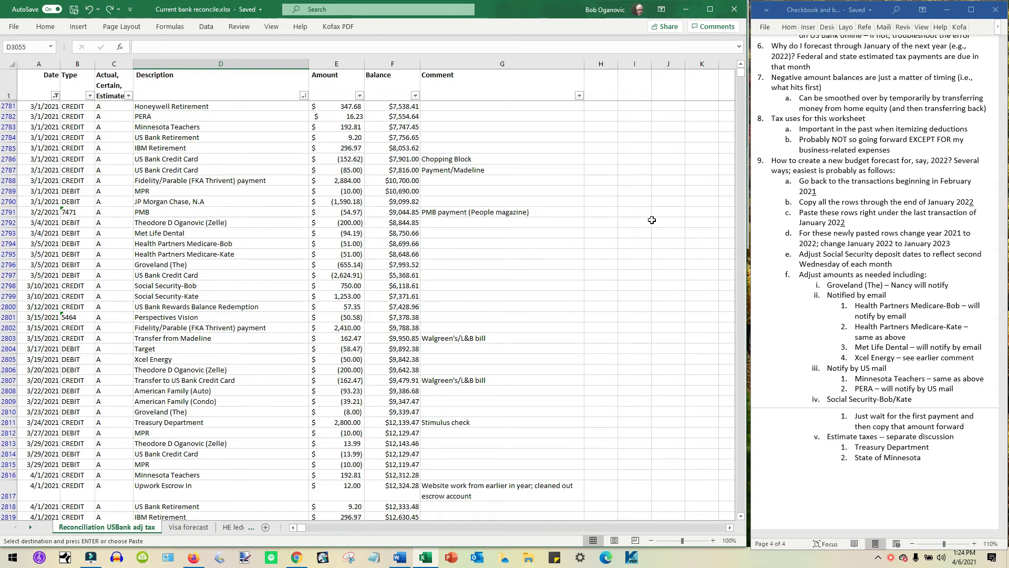
# Step: Highlight note 9a on going back to the transactions beginning in February 2021
pyautogui.click(816, 218)
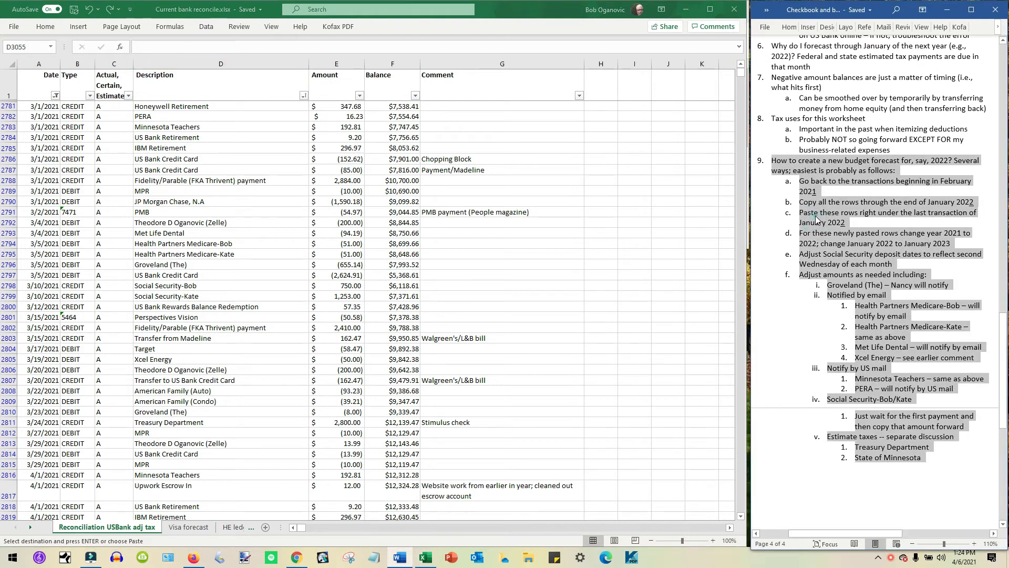
pyautogui.click(816, 219)
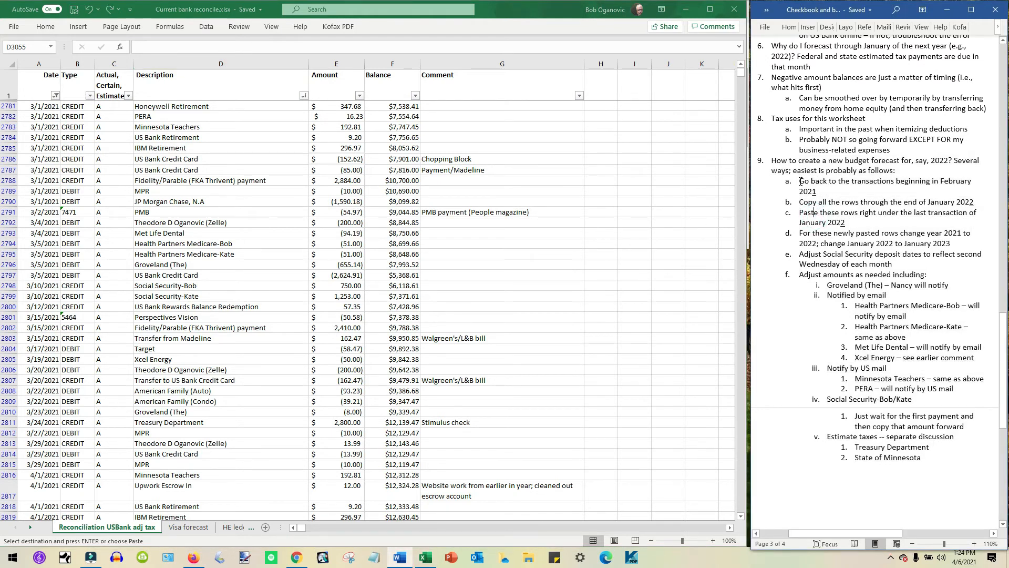
pyautogui.moveTo(800, 181); pyautogui.dragTo(820, 195)
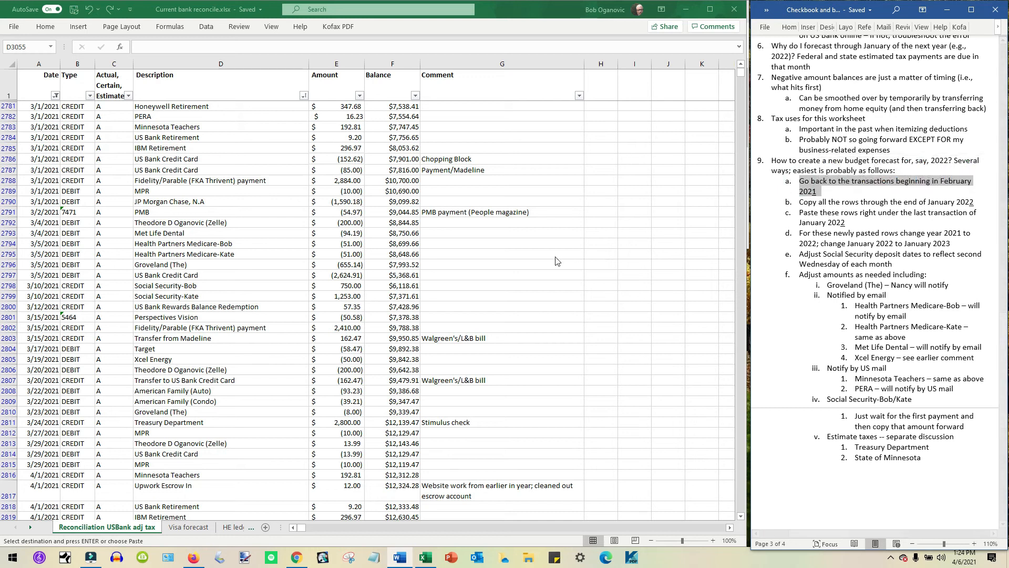
pyautogui.click(527, 253)
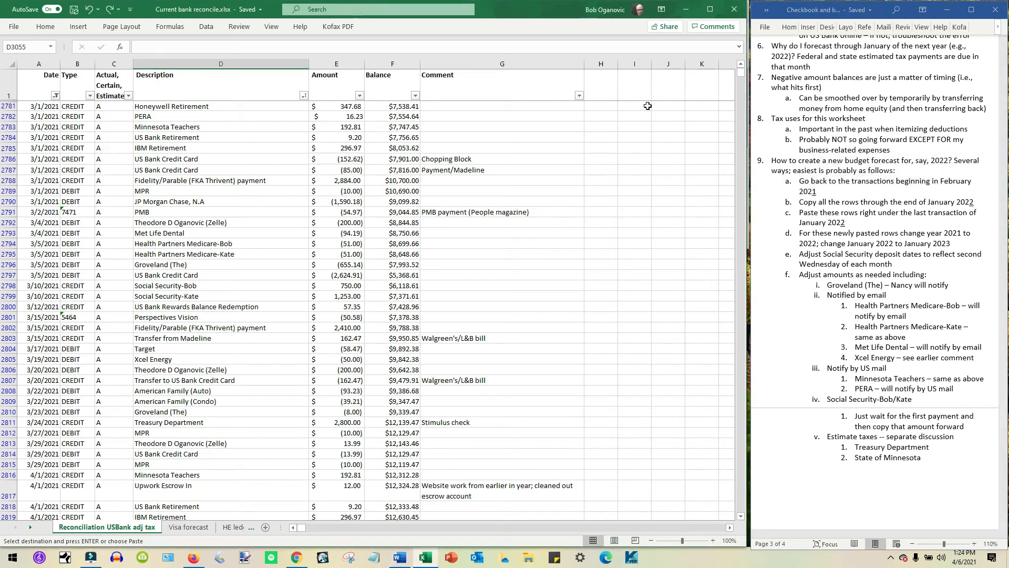
# Step: Extend the Date filter to show all of 2021 together with 2022
pyautogui.click(740, 64)
pyautogui.click(55, 95)
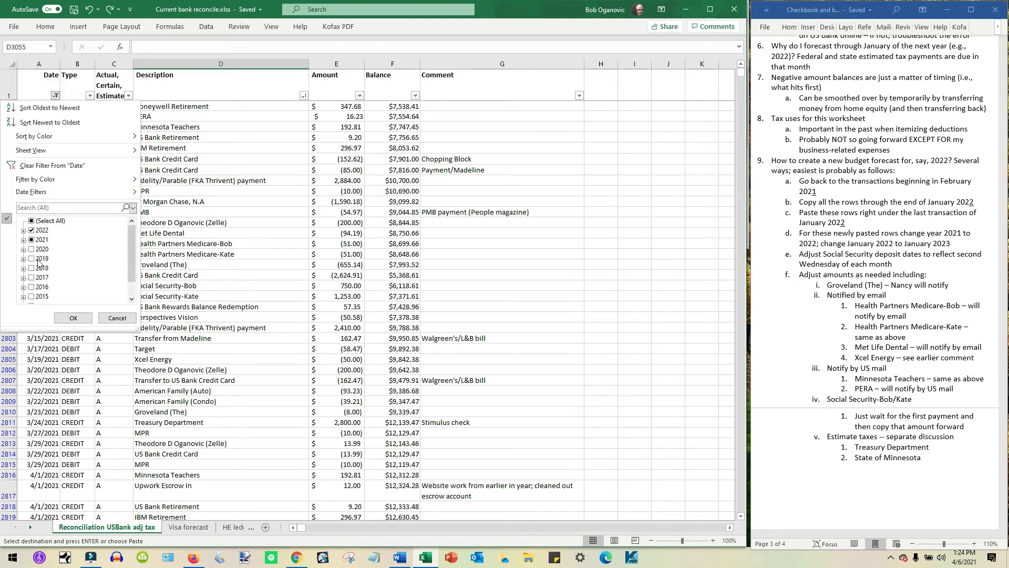
pyautogui.click(31, 240)
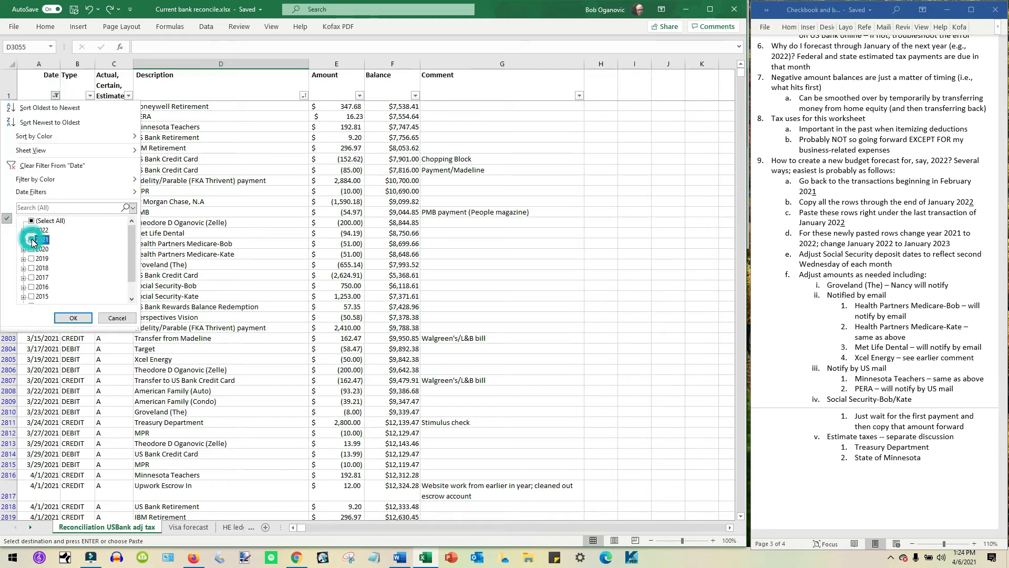
pyautogui.click(73, 317)
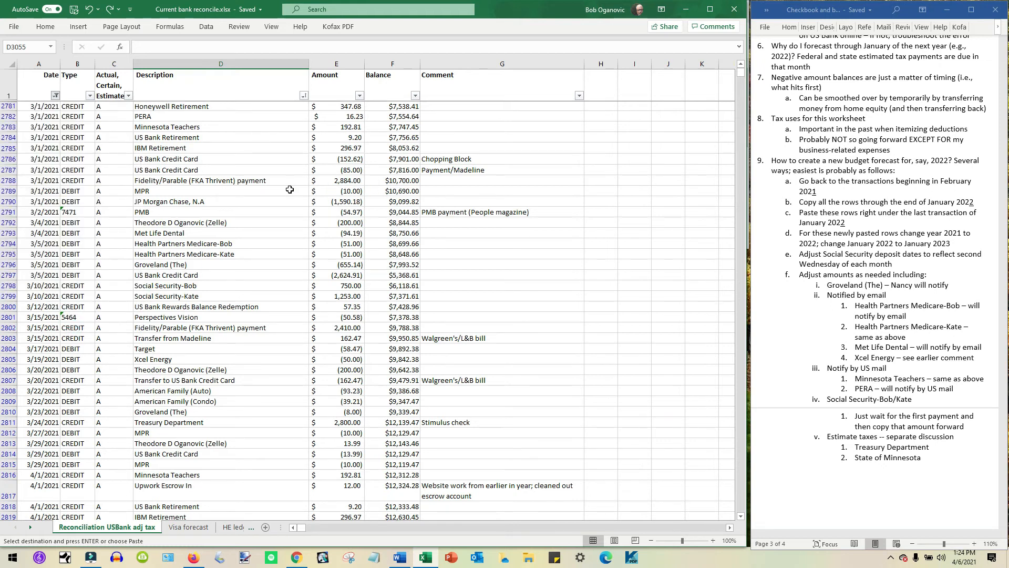
# Step: Copy all transaction rows from February 2021 through the end of January 2022, rows 2753 to 3052
pyautogui.scroll(-6, 289, 189)
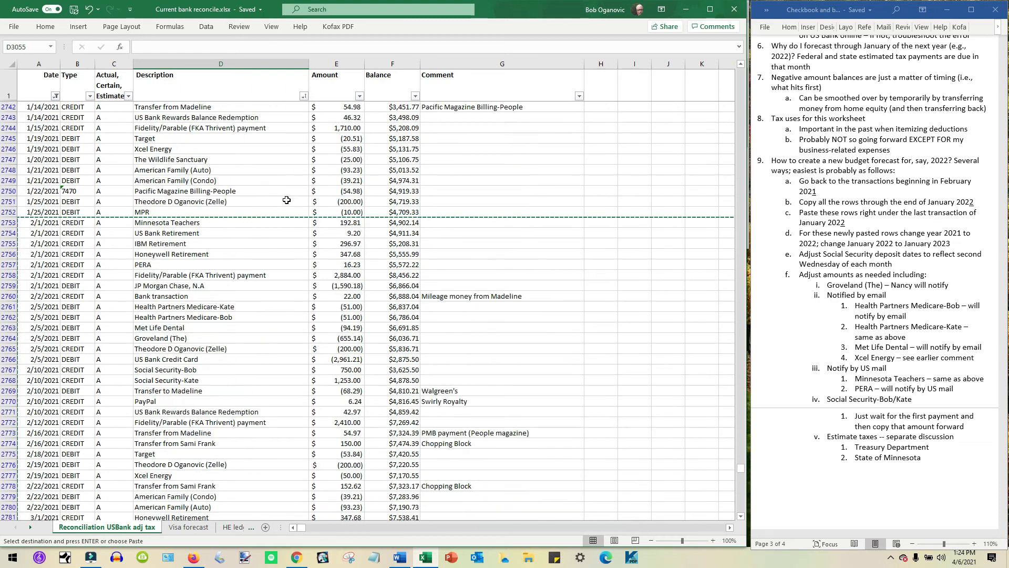
pyautogui.click(8, 222)
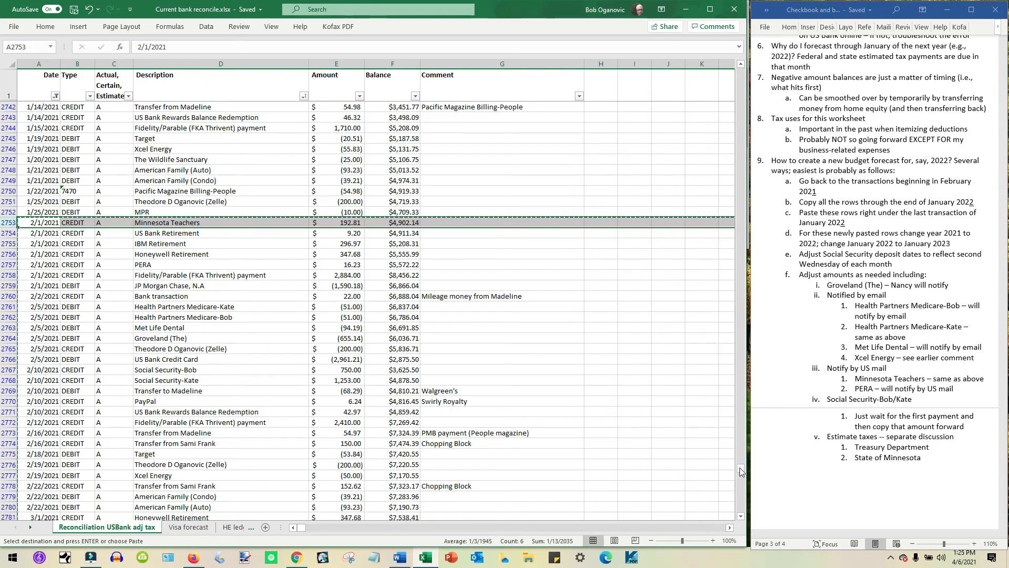
pyautogui.moveTo(740, 472); pyautogui.dragTo(734, 522)
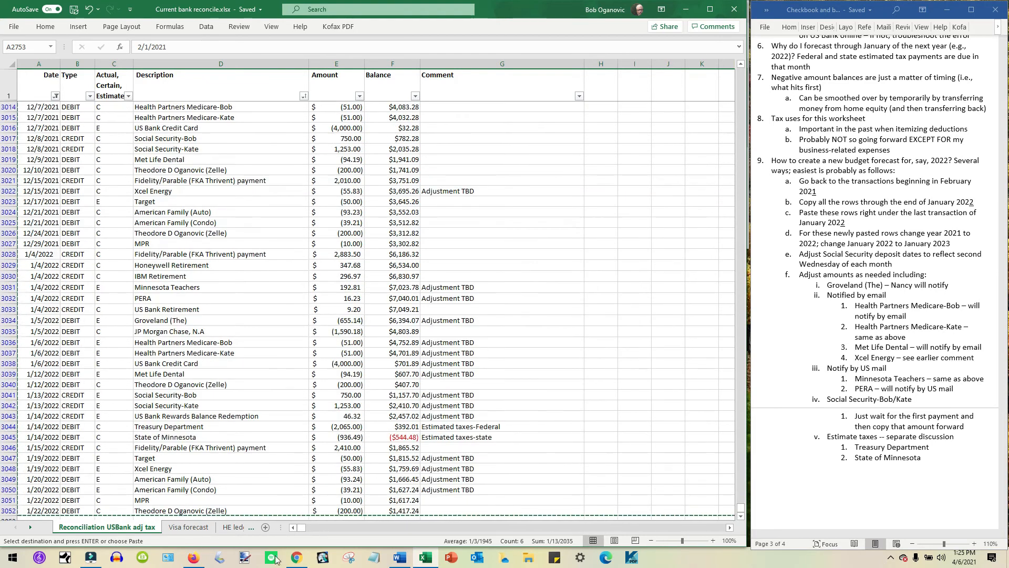
pyautogui.keyDown('shift'); pyautogui.click(8, 510); pyautogui.keyUp('shift')
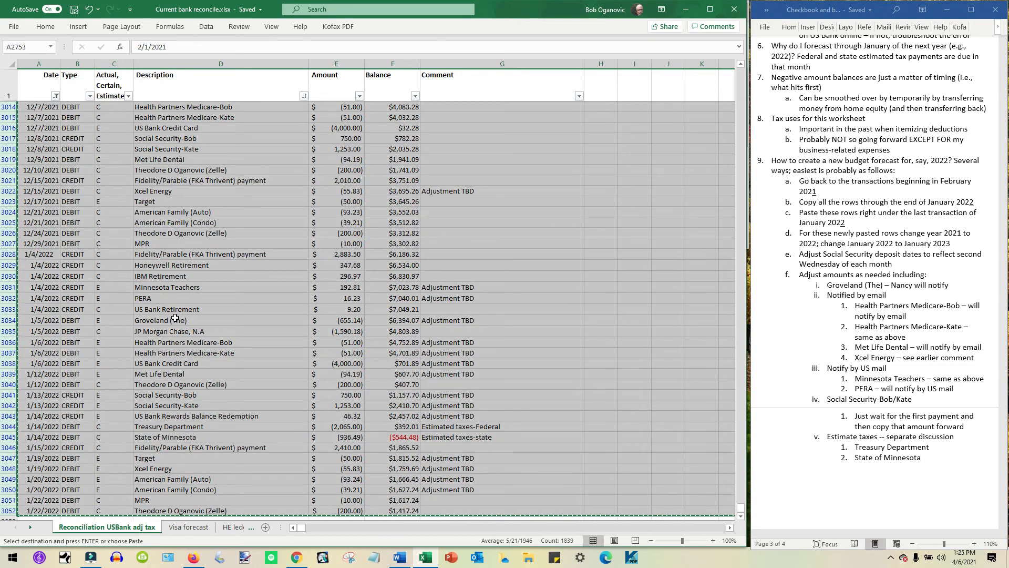
pyautogui.rightClick(194, 259)
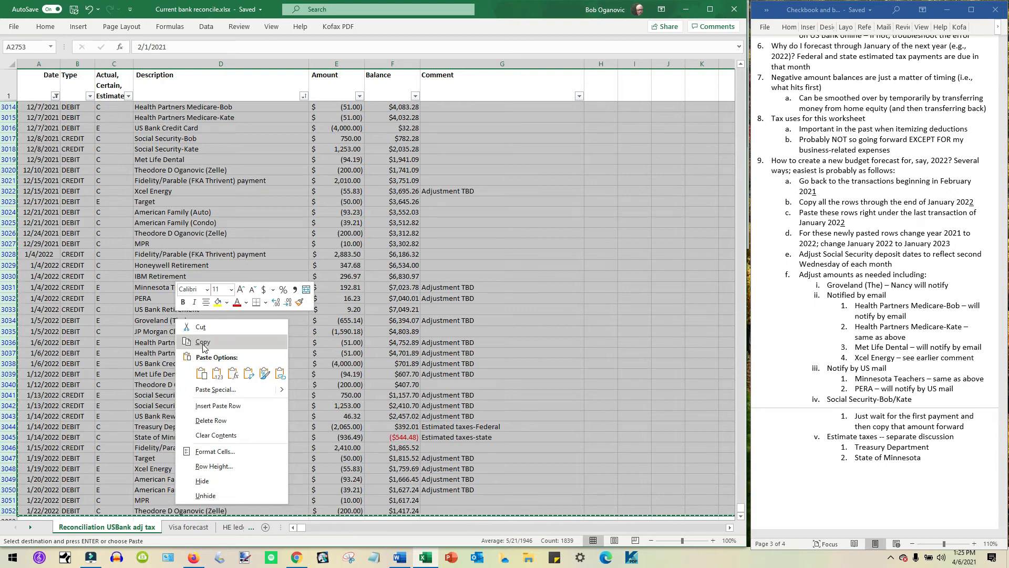
pyautogui.click(50, 26)
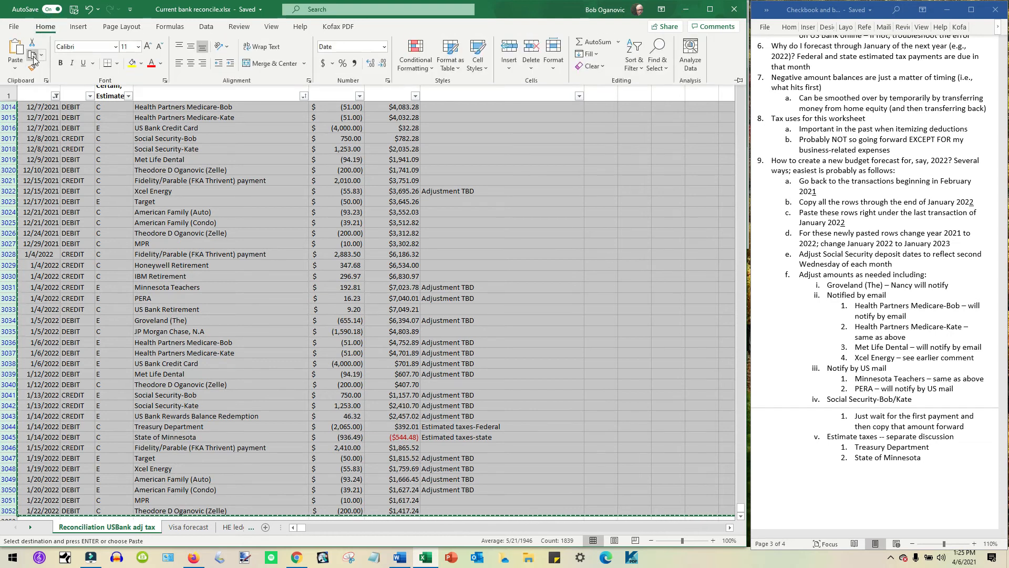
pyautogui.click(156, 249)
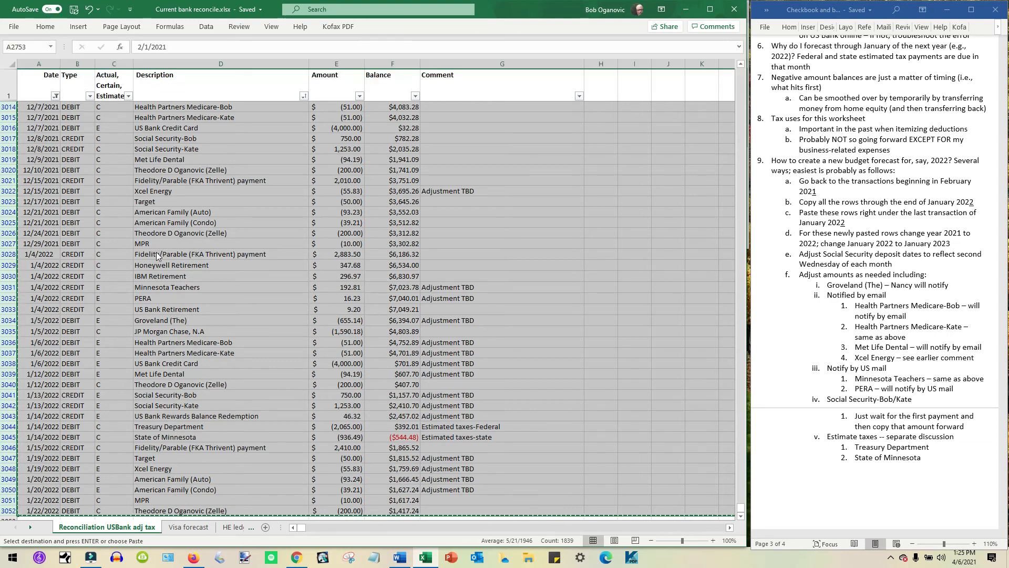
pyautogui.rightClick(190, 268)
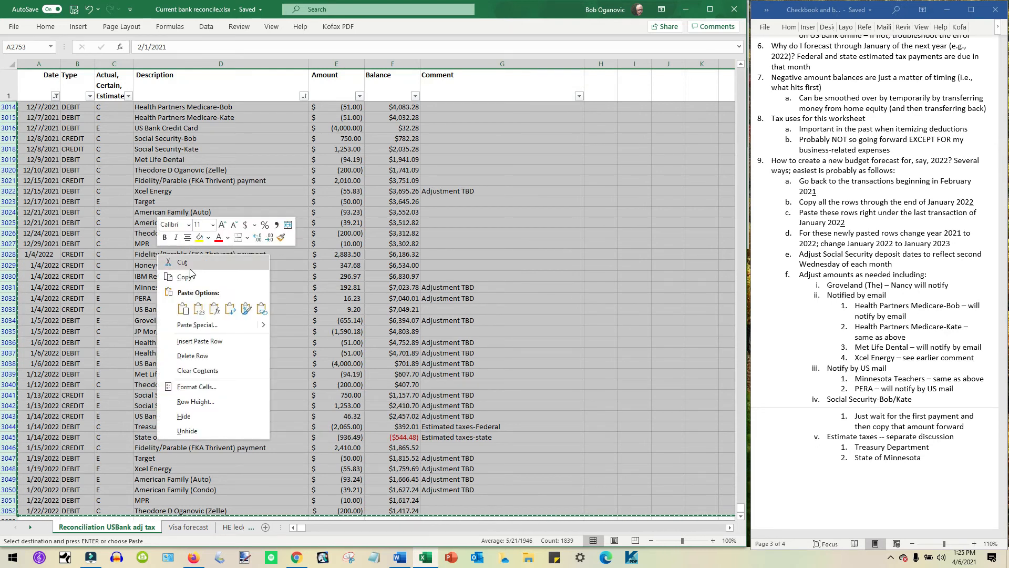
pyautogui.press('Escape')
# Step: Paste the copied rows directly beneath the last January 2022 transaction, starting at row 3053
pyautogui.scroll(-7, 124, 319)
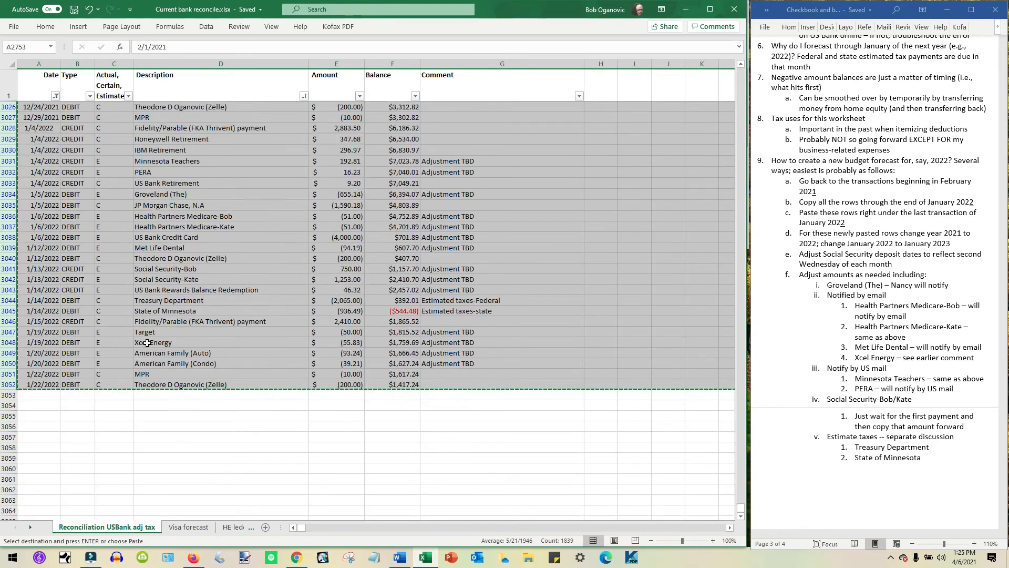
pyautogui.click(12, 298)
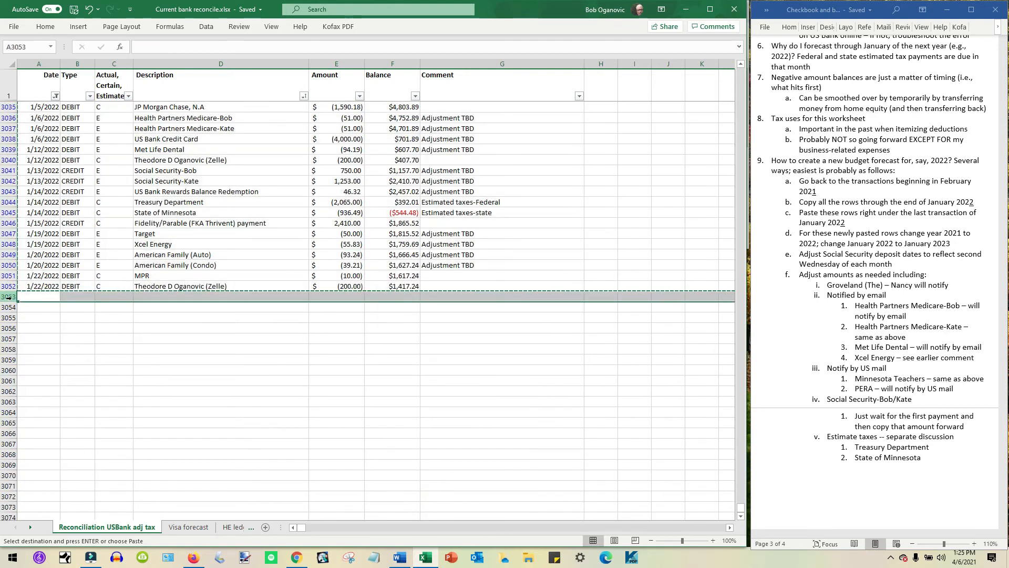
pyautogui.rightClick(11, 298)
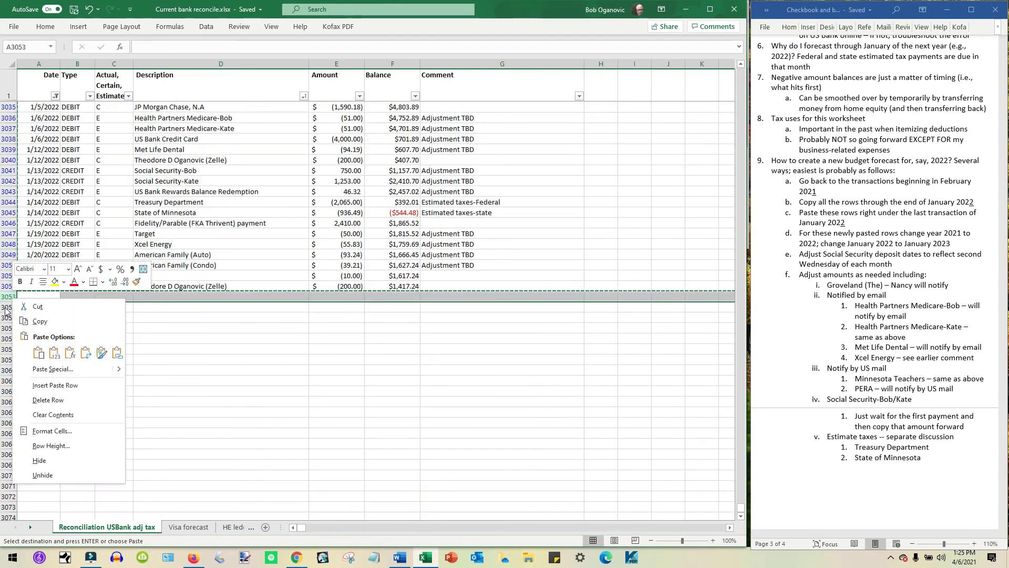
pyautogui.click(39, 352)
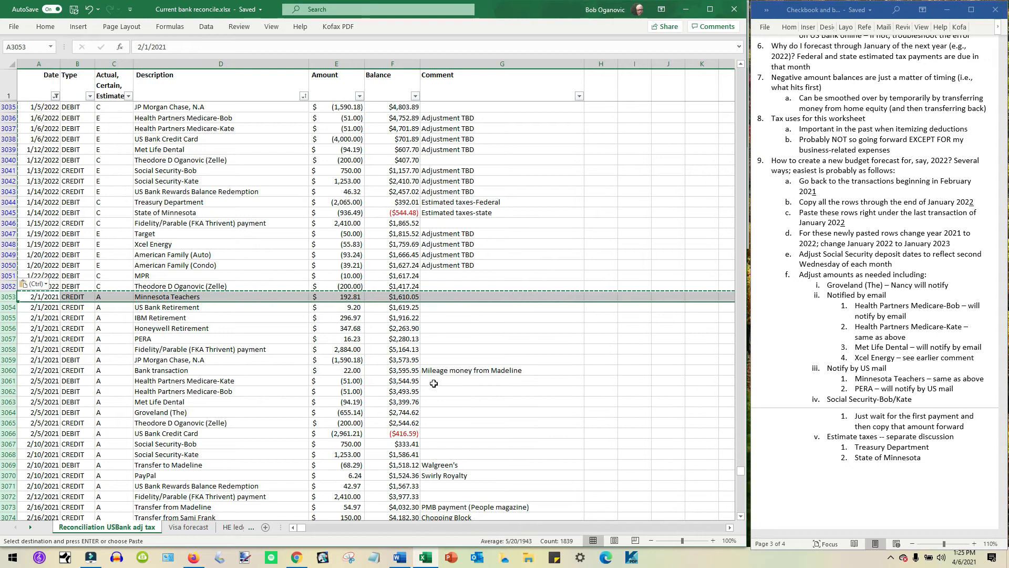
# Step: Review the newly pasted transactions alongside notes 9c and 9d on pasting the rows and changing their years
pyautogui.scroll(-14, 565, 397)
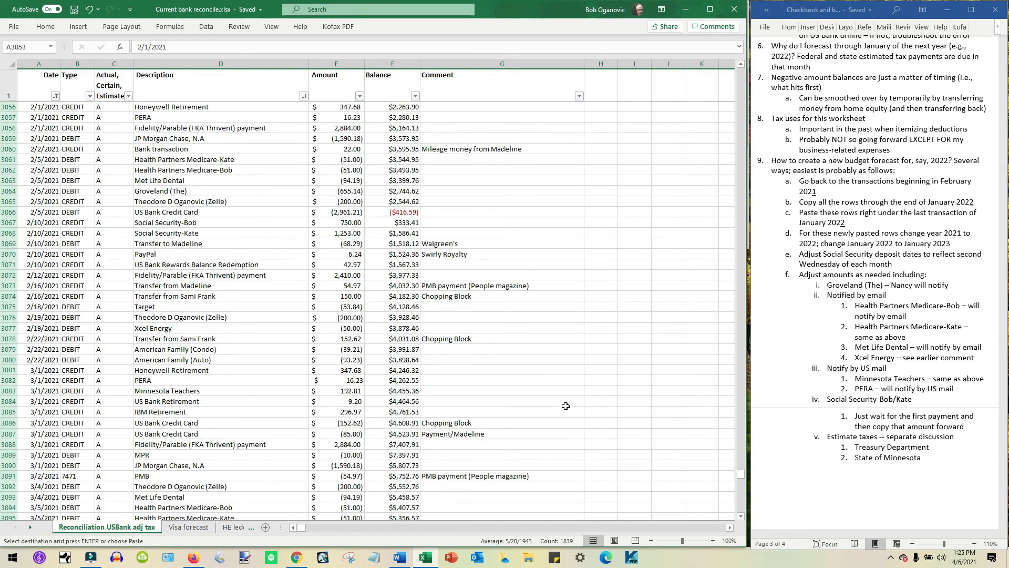
pyautogui.scroll(-14, 468, 388)
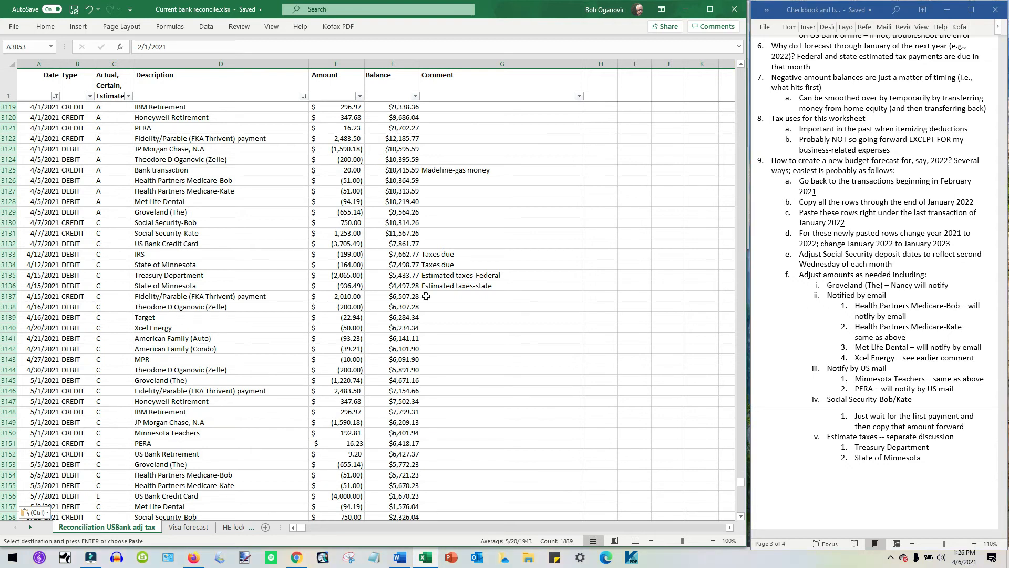
pyautogui.scroll(6, 426, 296)
pyautogui.scroll(6, 426, 296)
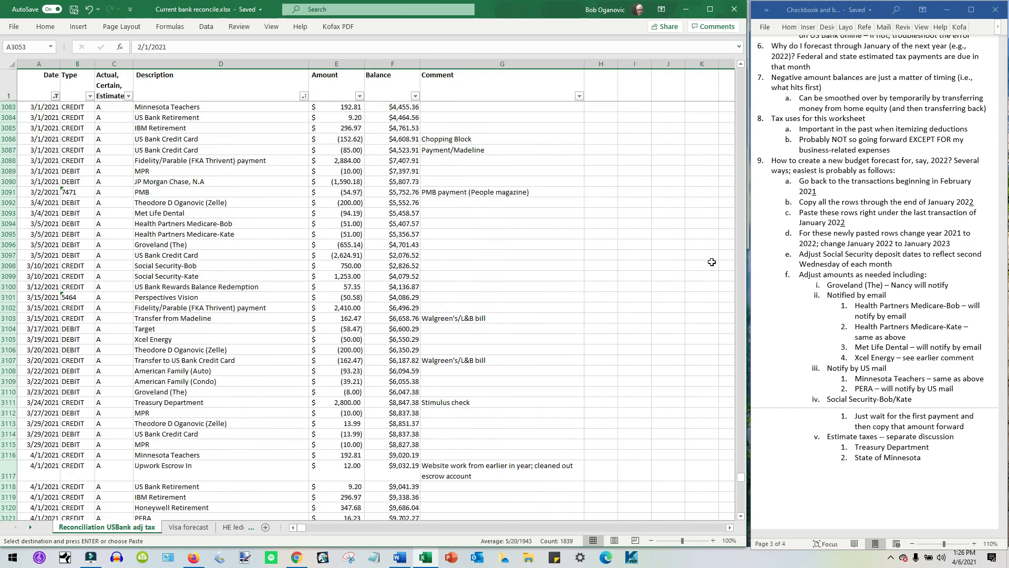
pyautogui.click(860, 226)
pyautogui.click(849, 223)
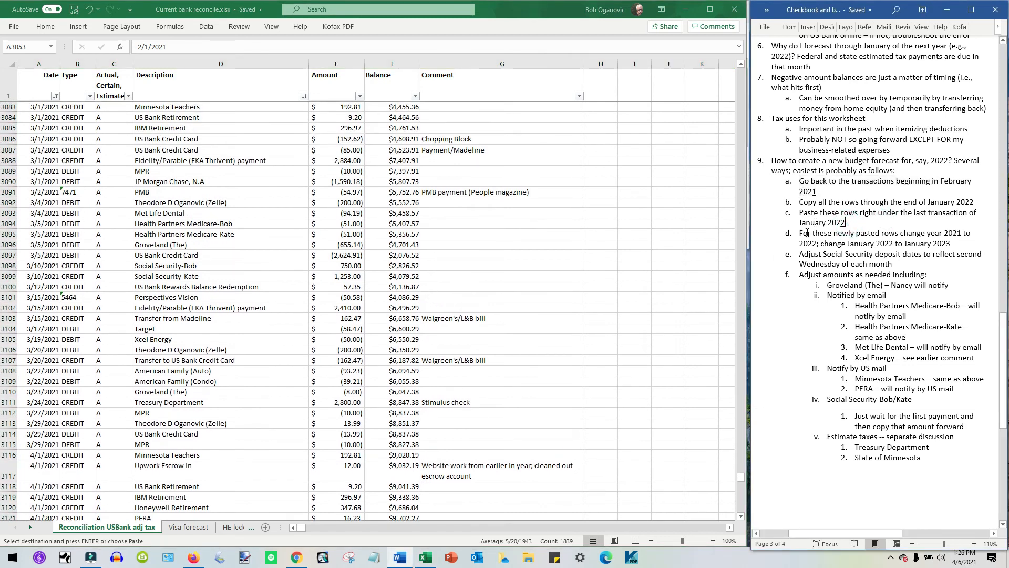
# Step: Replace 2021 with 2022 in all February to December dates of the pasted rows, 3053 to 3327
pyautogui.scroll(7, 114, 310)
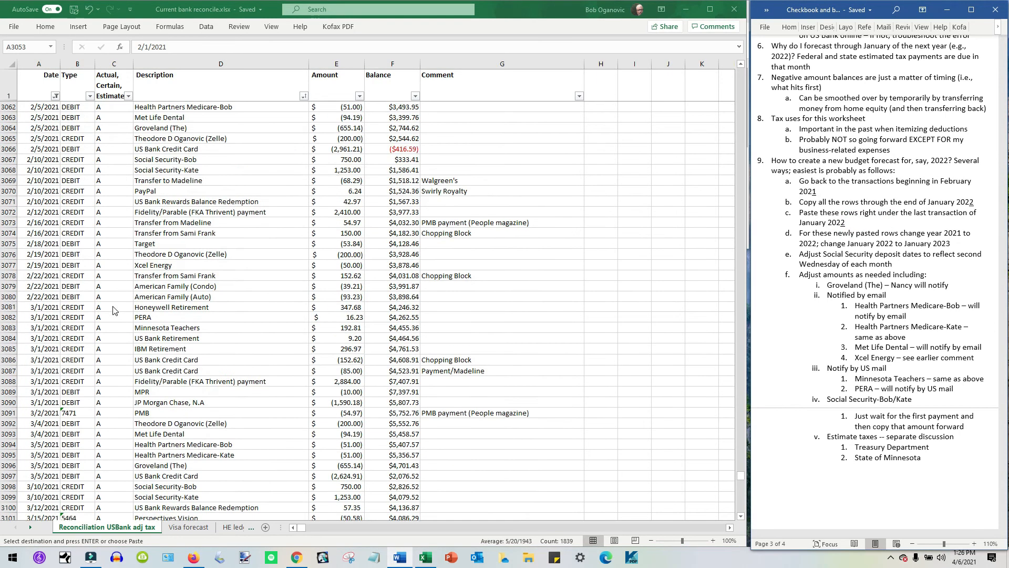
pyautogui.scroll(6, 114, 310)
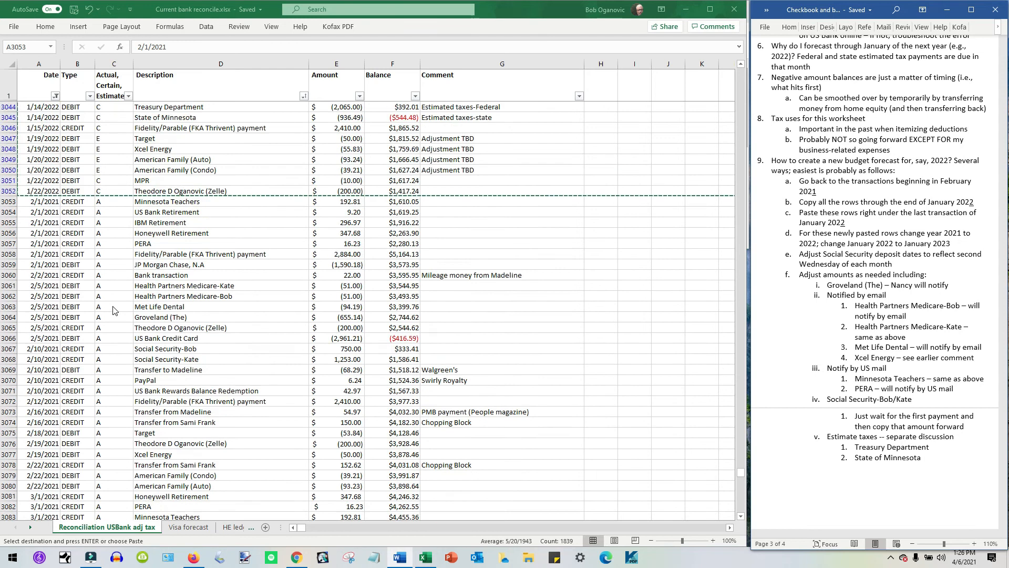
pyautogui.click(41, 202)
pyautogui.moveTo(41, 202); pyautogui.dragTo(65, 316)
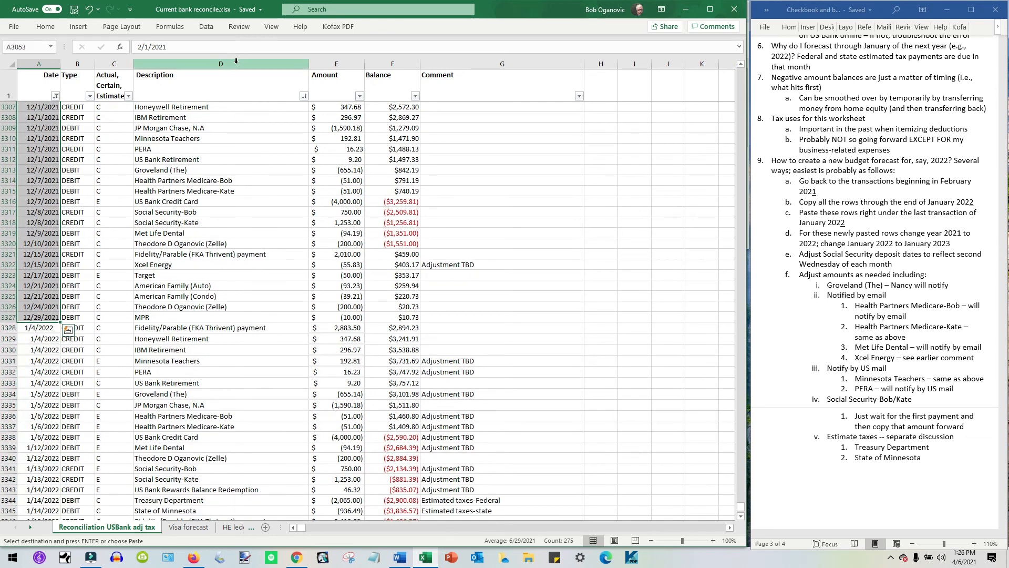
pyautogui.click(46, 27)
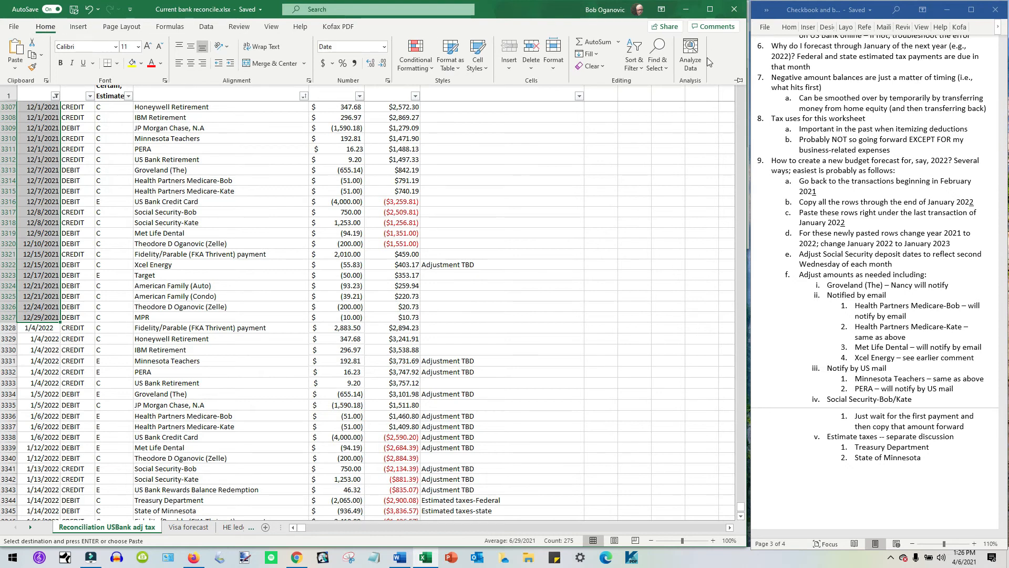
pyautogui.click(667, 59)
pyautogui.click(674, 95)
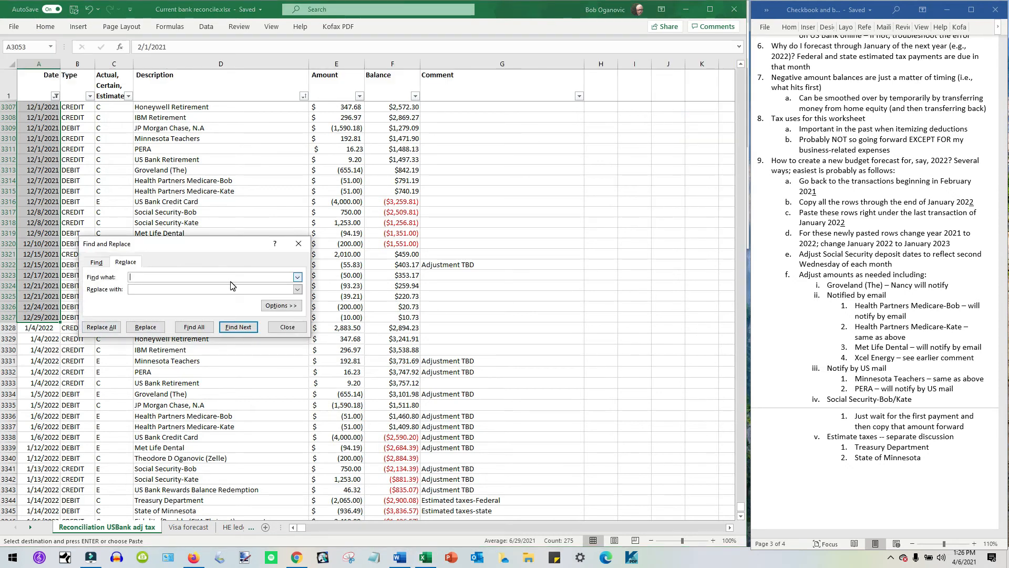
pyautogui.write('2022')
pyautogui.click(103, 329)
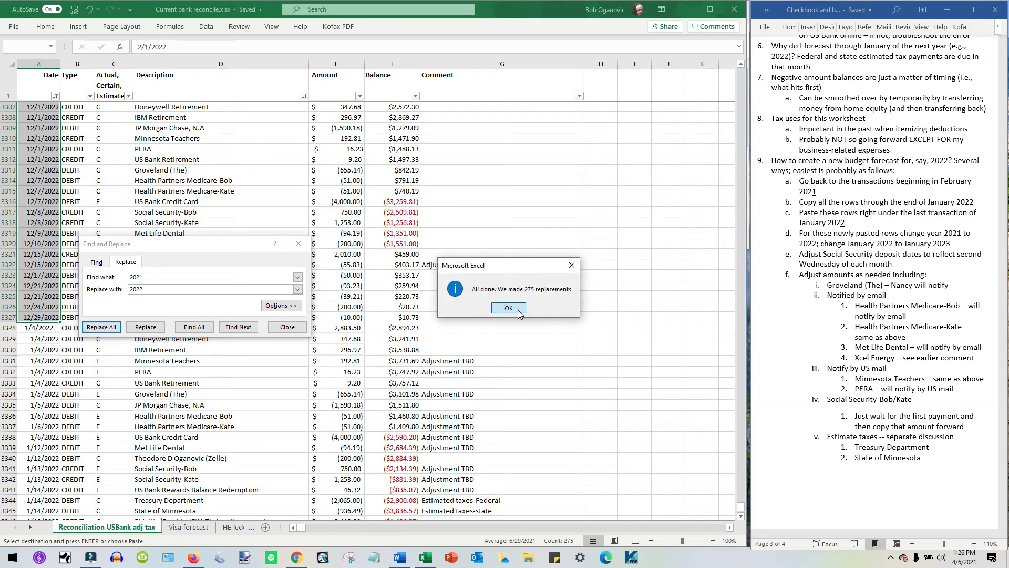
pyautogui.click(508, 308)
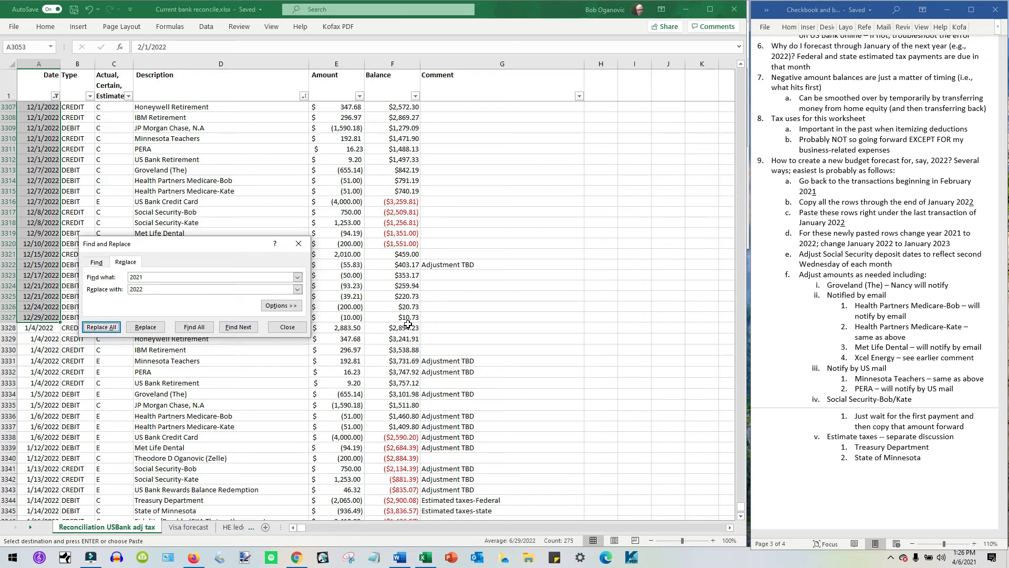
# Step: Replace 2022 with 2023 in the pasted January dates, rows 3328 to 3352, and close Find and Replace
pyautogui.click(40, 328)
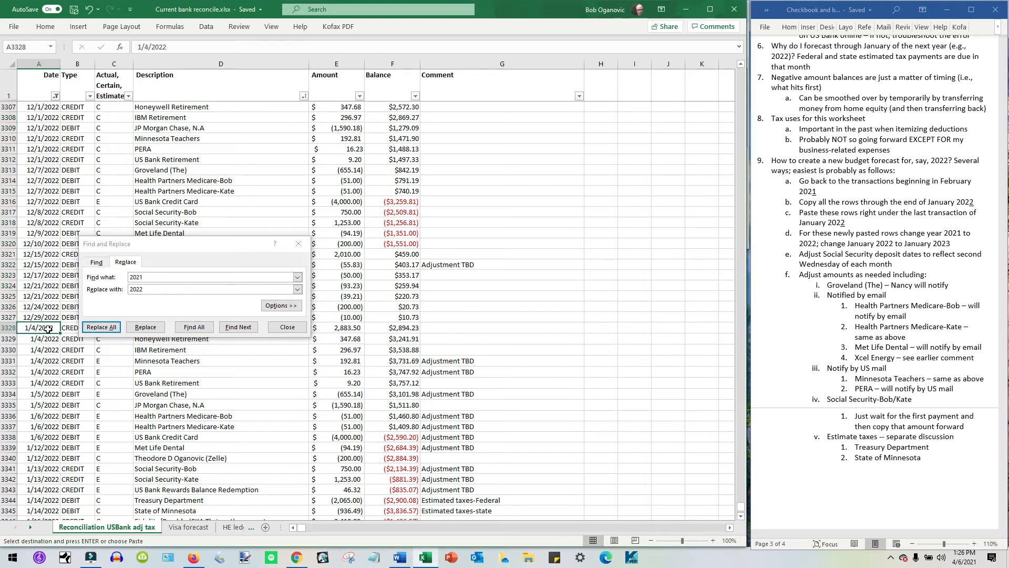
pyautogui.moveTo(48, 328); pyautogui.dragTo(12, 489)
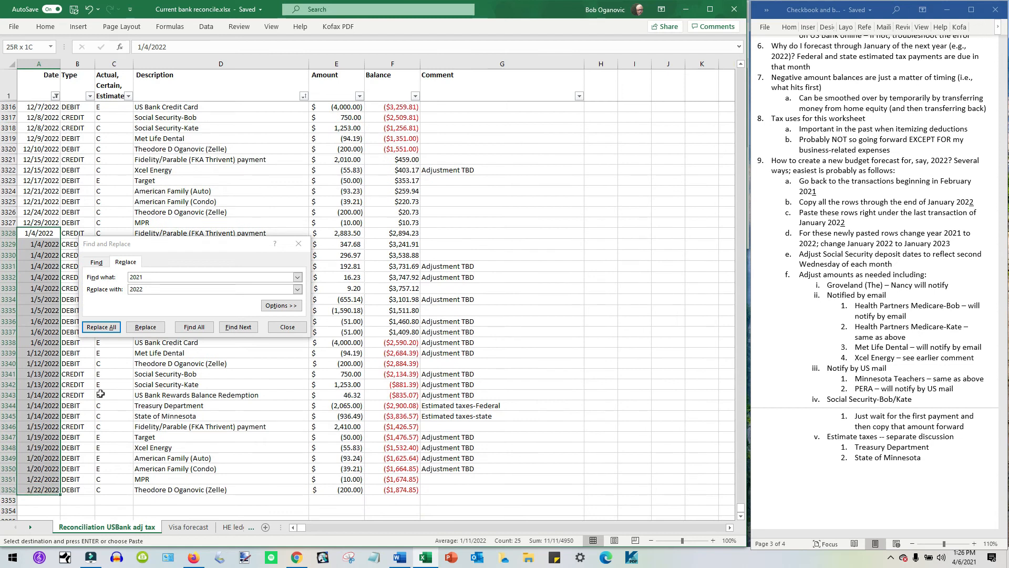
pyautogui.click(155, 277)
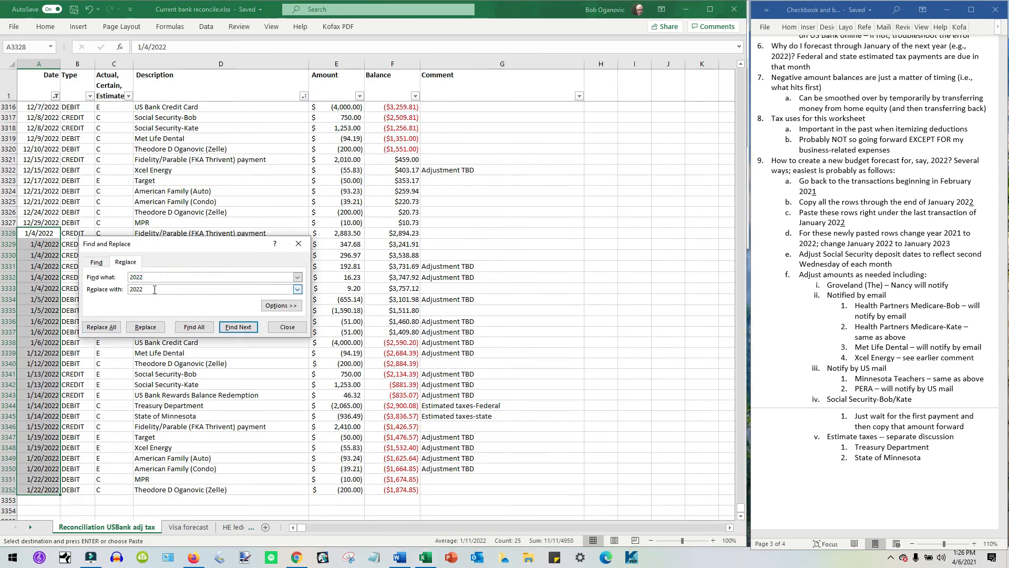
pyautogui.click(154, 289)
pyautogui.click(111, 328)
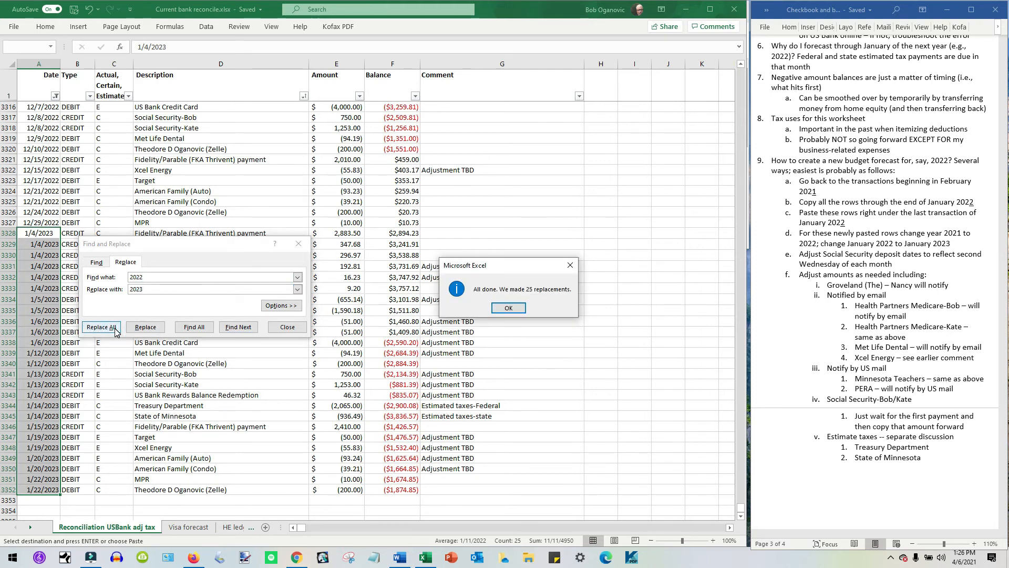
pyautogui.click(505, 309)
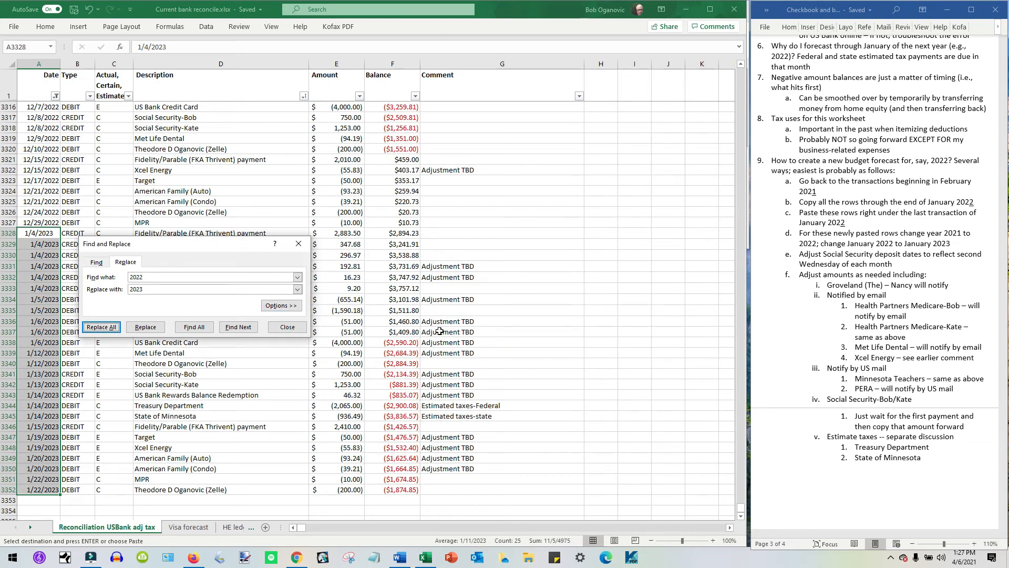
pyautogui.click(304, 329)
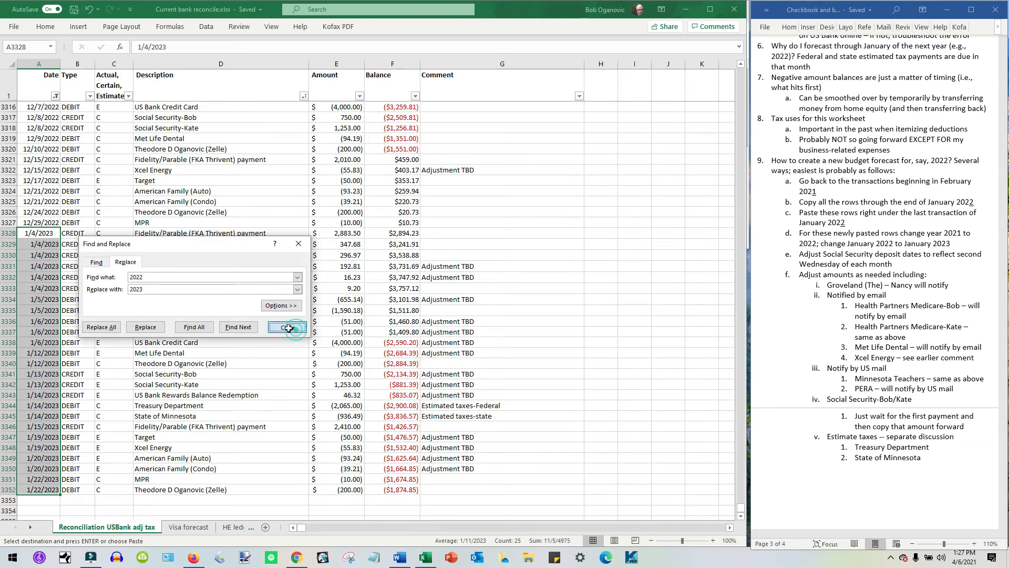
# Step: Filter the Date column to show only 2022 and 2023, and return to the notes on adjusting amounts
pyautogui.click(55, 97)
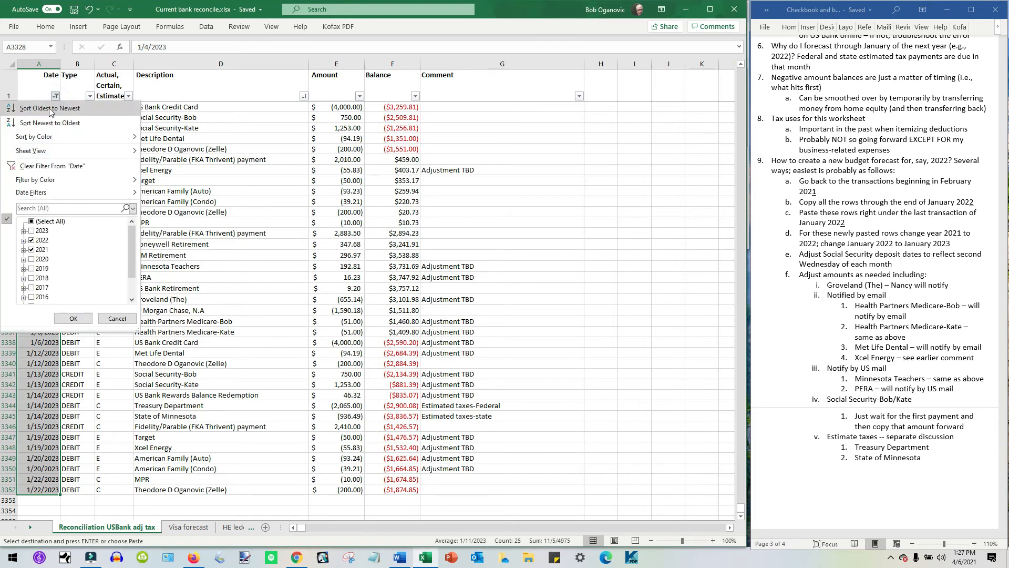
pyautogui.click(33, 222)
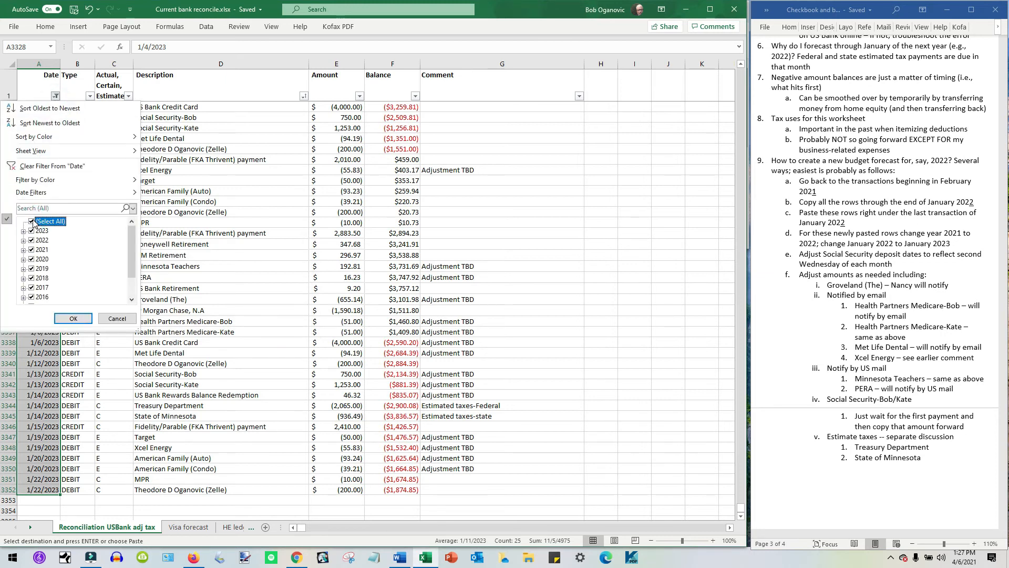
pyautogui.click(33, 222)
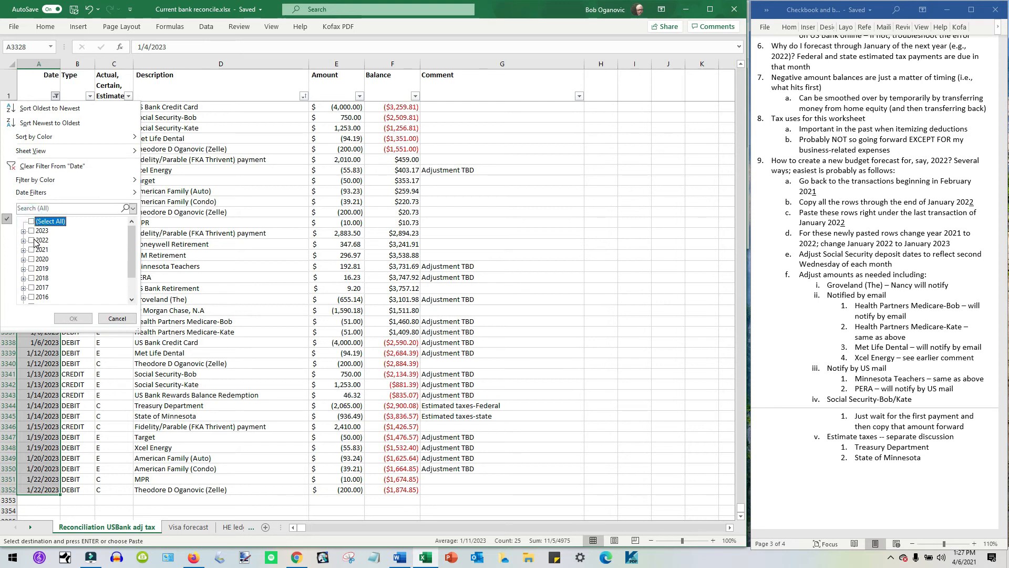
pyautogui.click(35, 240)
pyautogui.click(31, 241)
pyautogui.click(31, 231)
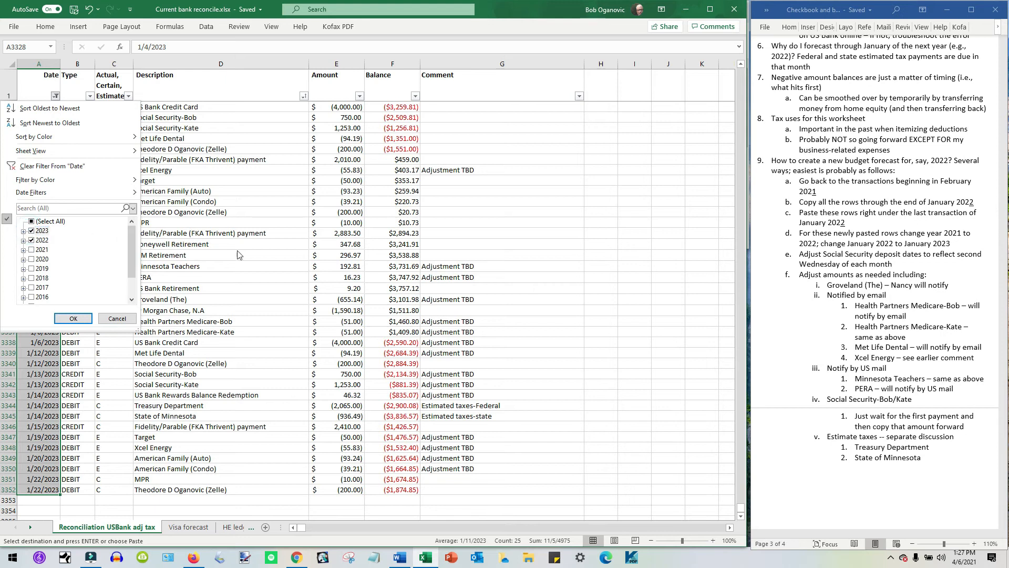
pyautogui.click(73, 318)
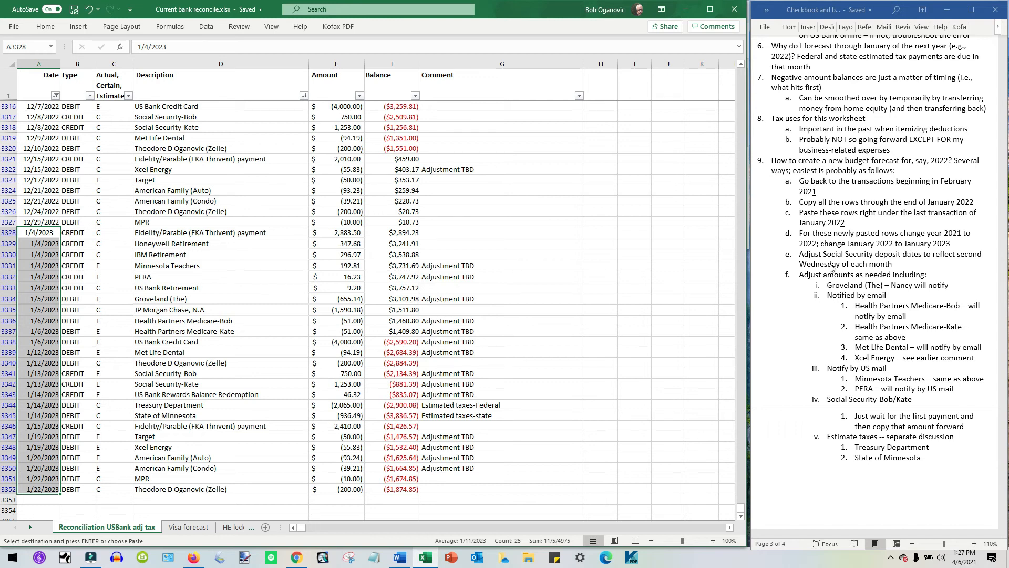
pyautogui.click(889, 281)
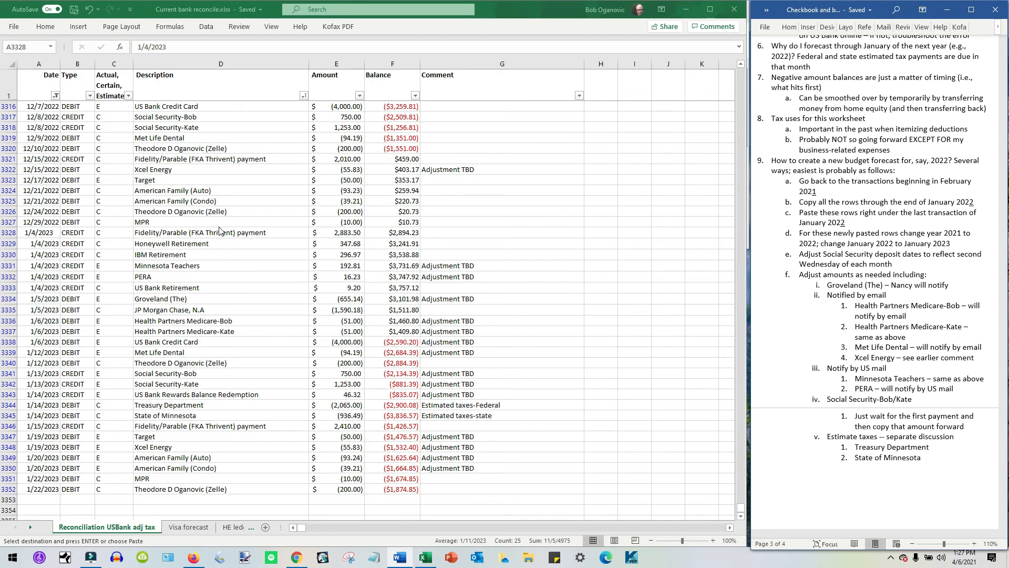
# Step: Look back through the pasted late-2022 transactions and select the November 2 dates in rows 3285 to 3290
pyautogui.scroll(9, 220, 232)
pyautogui.scroll(2, 219, 232)
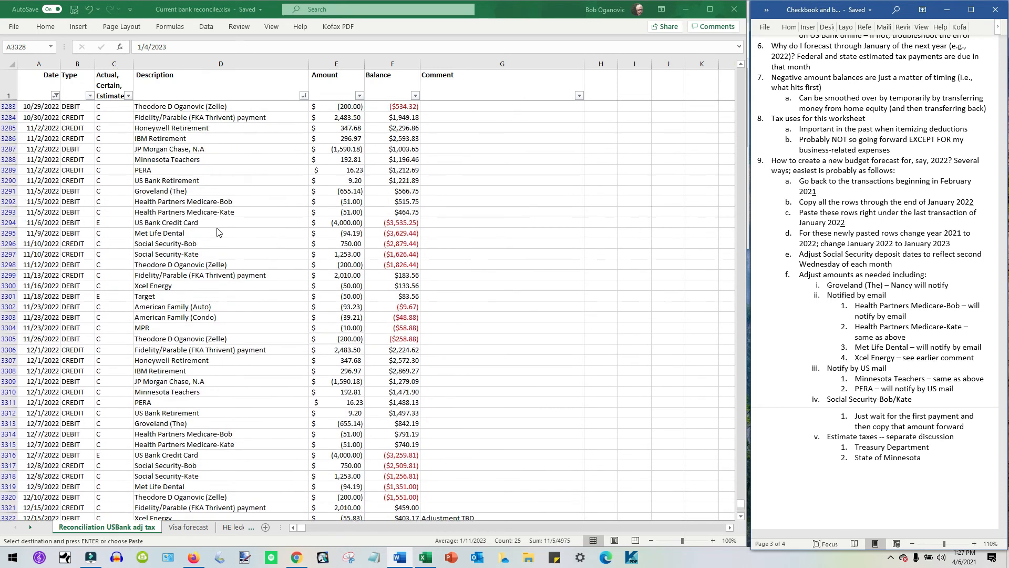
pyautogui.scroll(1, 219, 232)
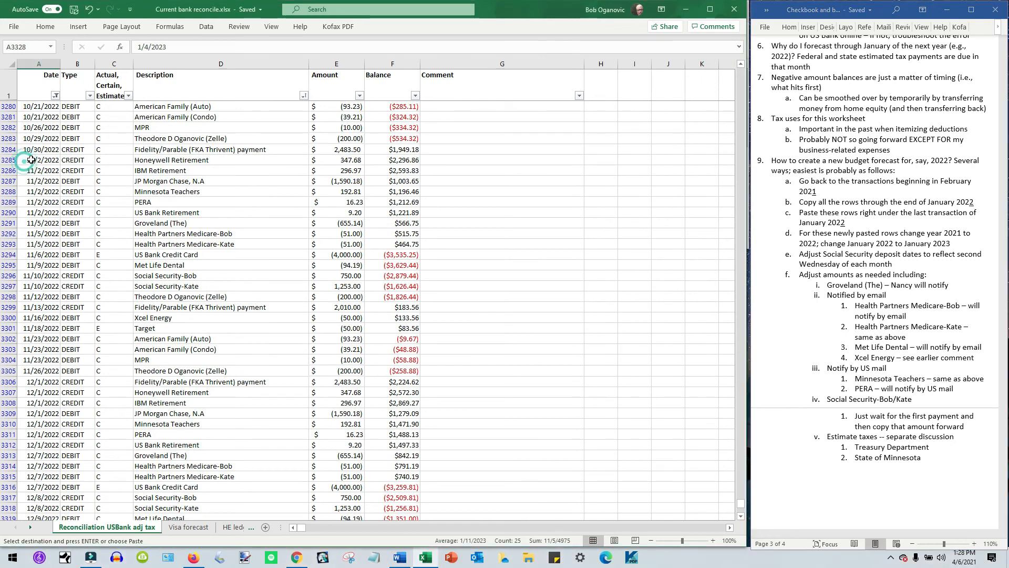
pyautogui.moveTo(36, 160); pyautogui.dragTo(40, 211)
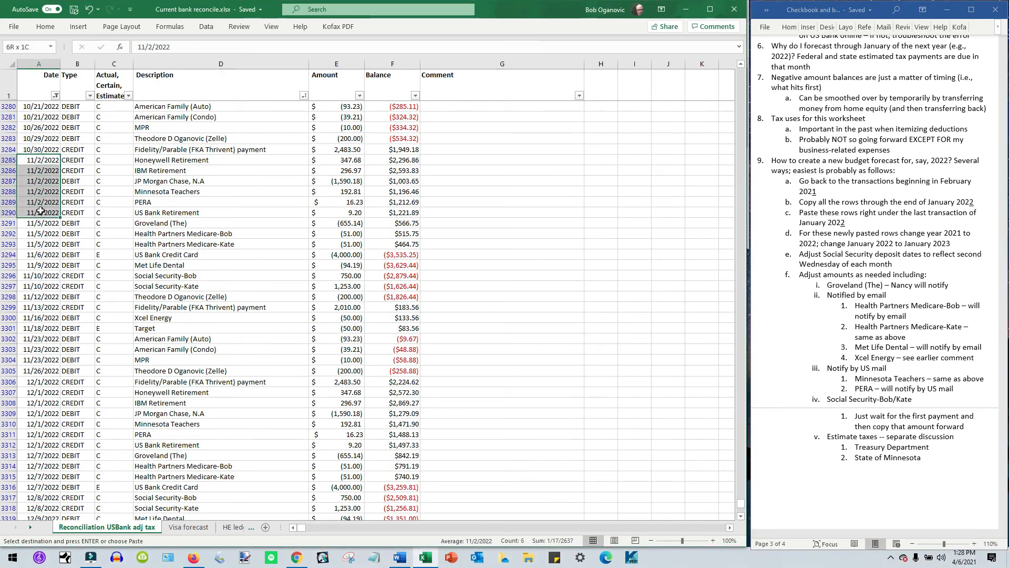
pyautogui.hotkey('ctrl', 'v')
# Step: Read note 9f on adjusting amounts, including the email, US mail and Social Security items, highlighting passages while reading
pyautogui.click(870, 298)
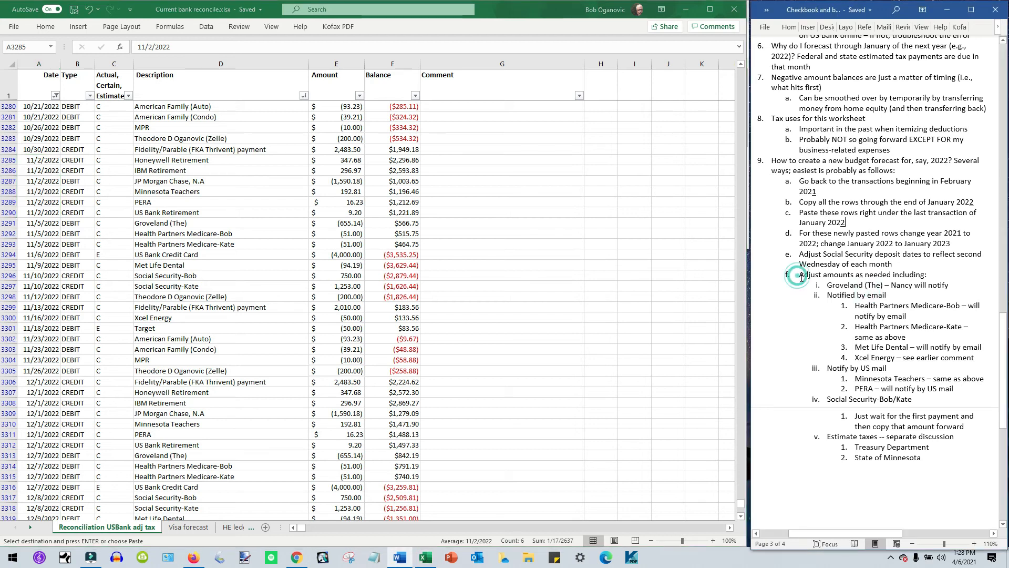
pyautogui.moveTo(799, 274); pyautogui.dragTo(946, 456)
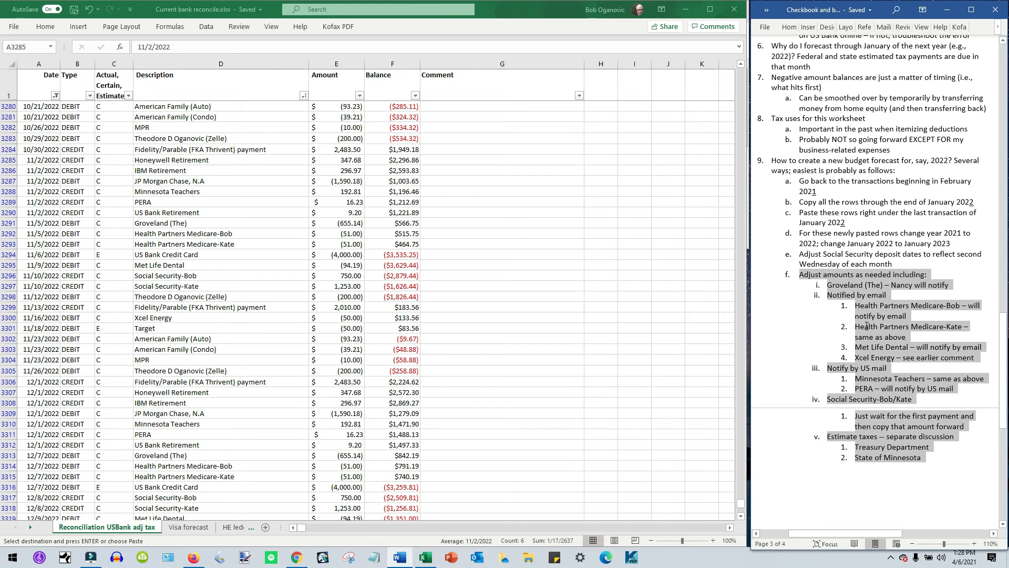
pyautogui.click(866, 351)
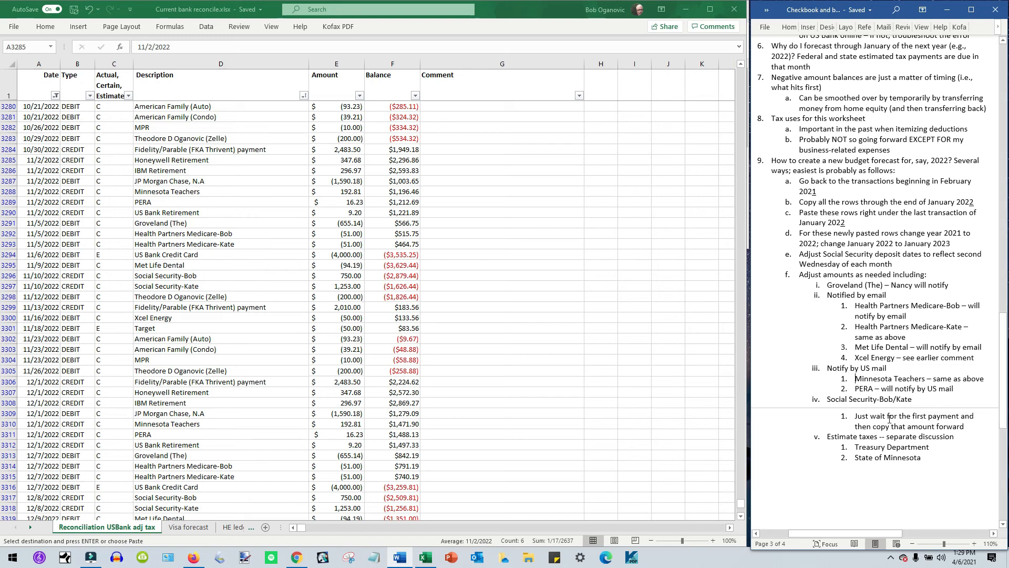
pyautogui.moveTo(907, 416); pyautogui.dragTo(967, 428)
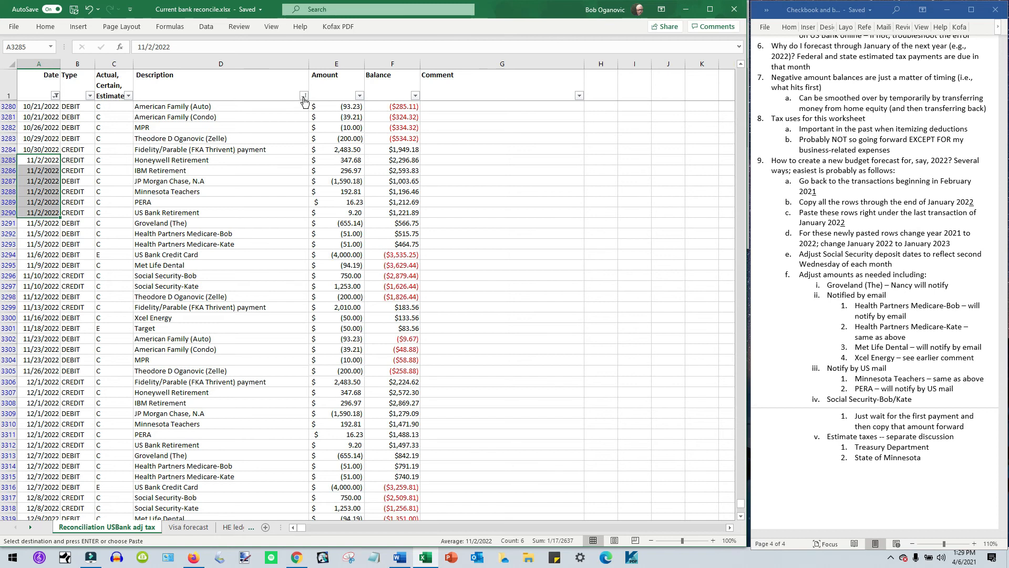
# Step: Filter the Description column to show only the Social Security deposits of $1,253.00
pyautogui.click(304, 97)
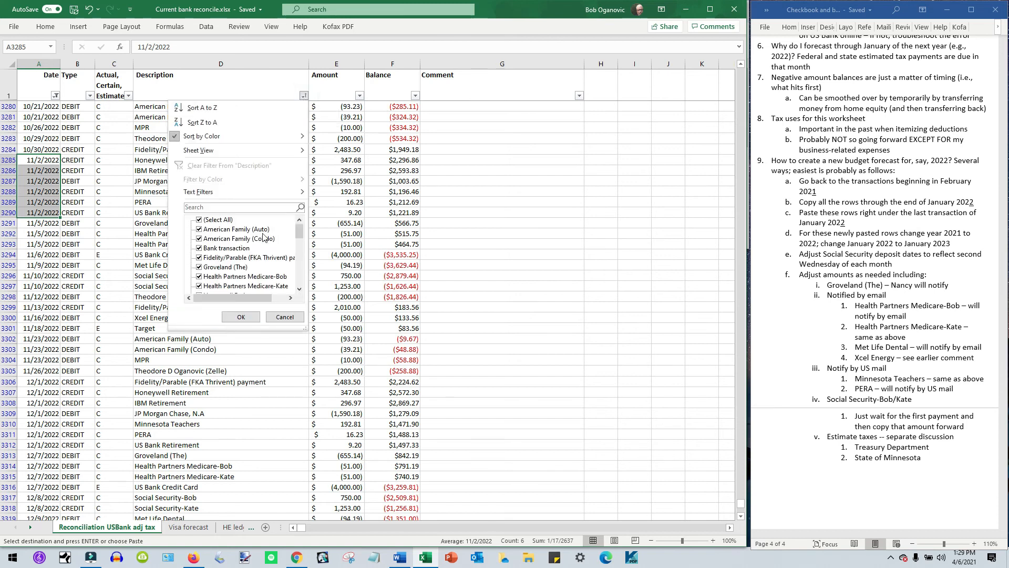
pyautogui.click(218, 221)
pyautogui.moveTo(300, 237); pyautogui.dragTo(302, 268)
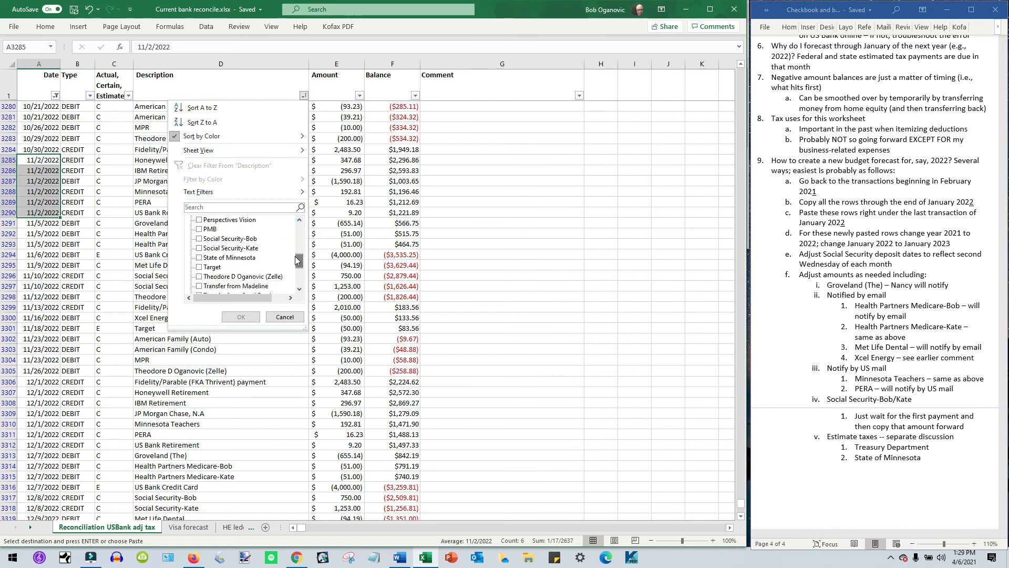
pyautogui.click(199, 249)
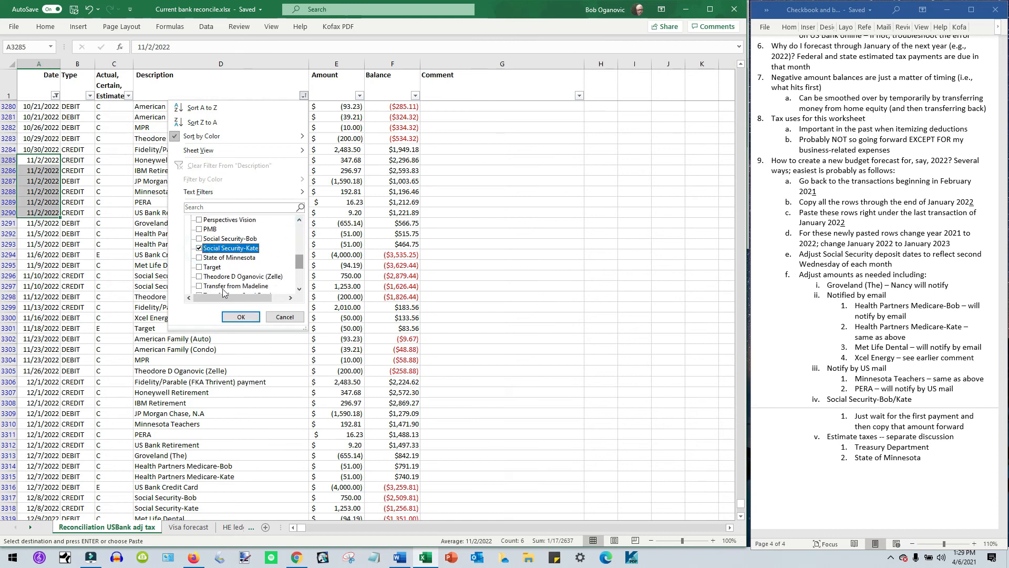
pyautogui.click(241, 316)
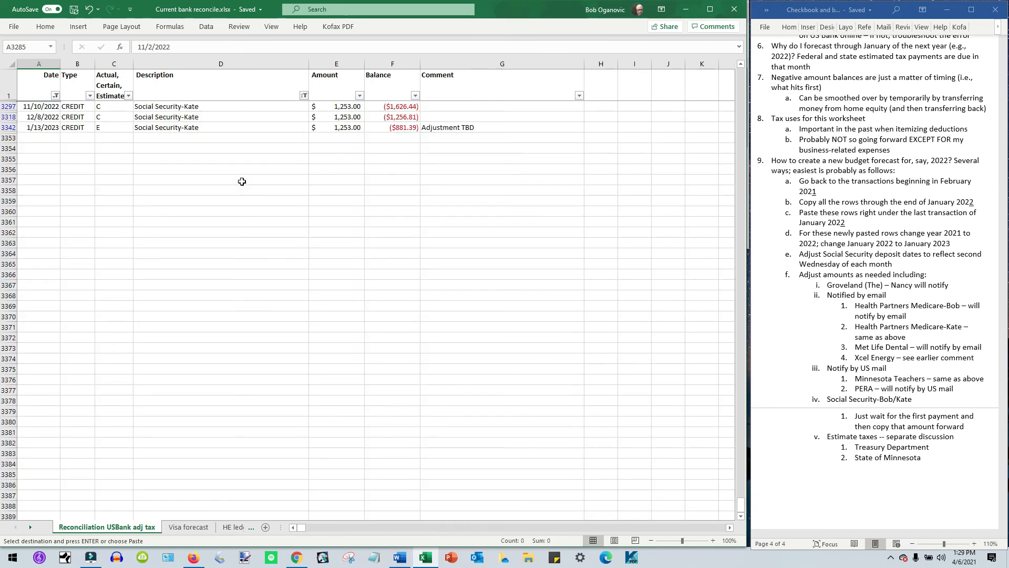
pyautogui.scroll(1, 241, 181)
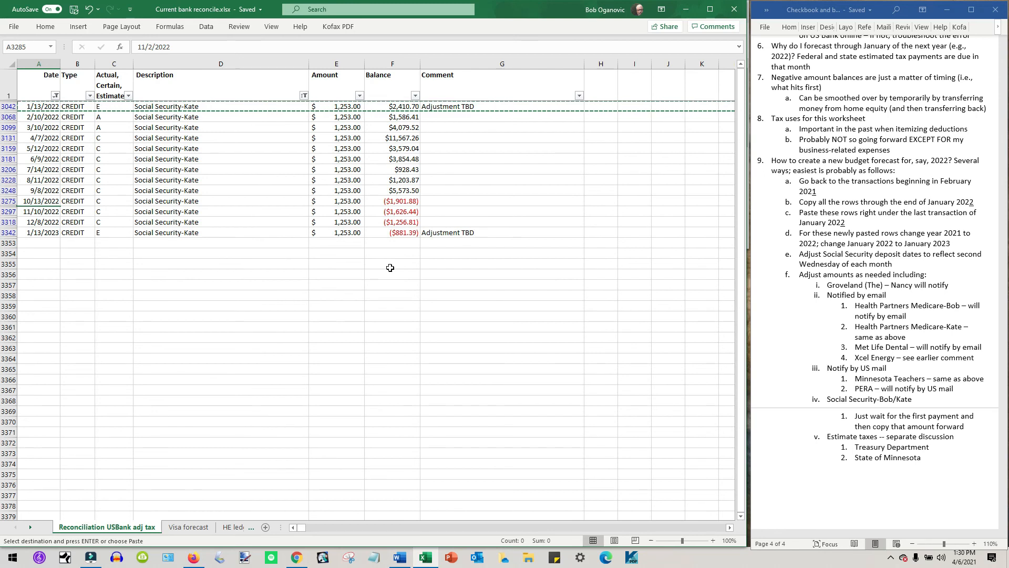
# Step: Set the 1/13/2022 Social Security amount to 1265 and fill it down the filtered rows through 1/13/2023
pyautogui.press('Escape')
pyautogui.doubleClick(347, 108)
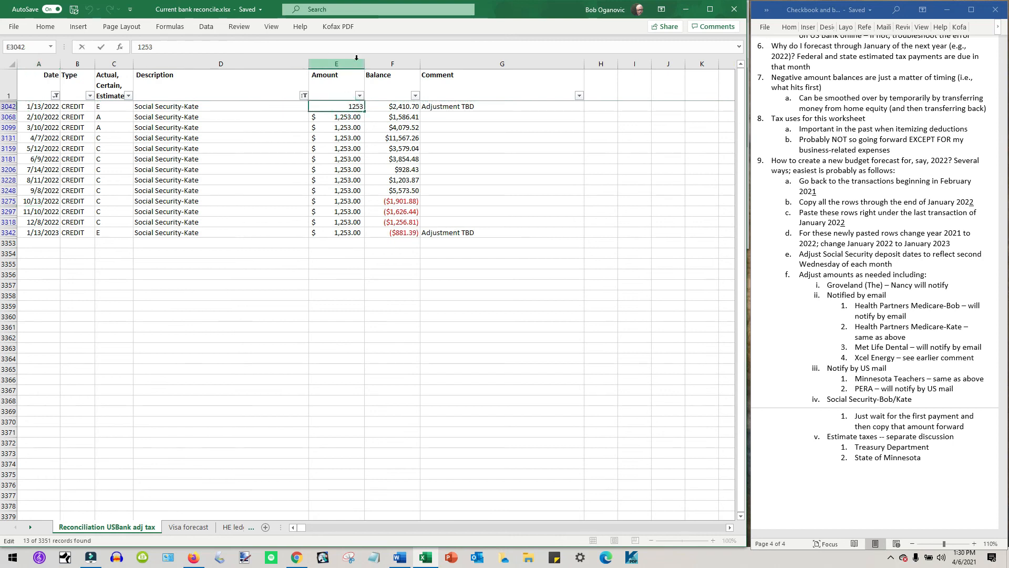
pyautogui.click(191, 46)
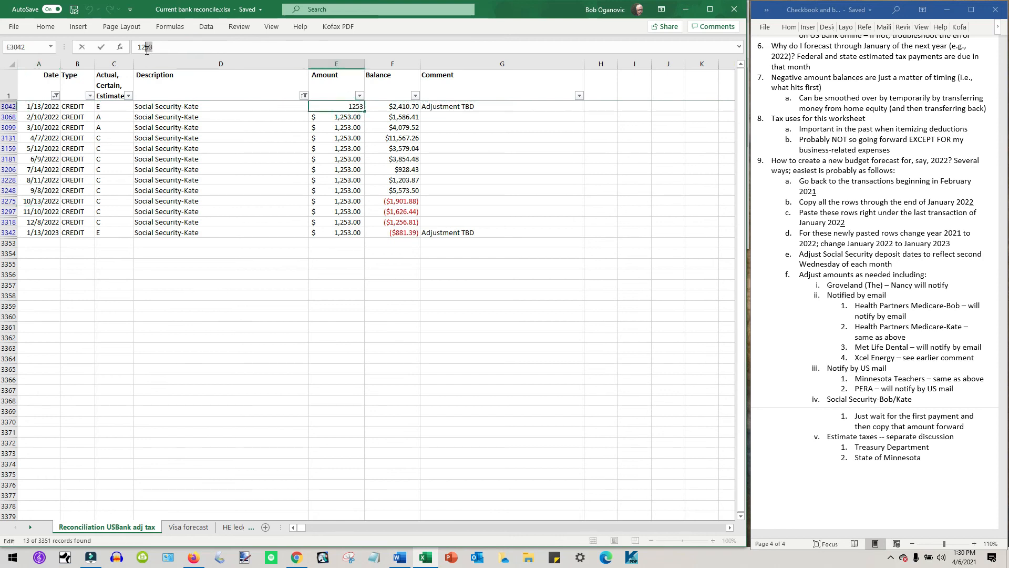
pyautogui.moveTo(147, 50); pyautogui.dragTo(145, 50)
pyautogui.write('65')
pyautogui.press('Return')
pyautogui.click(354, 106)
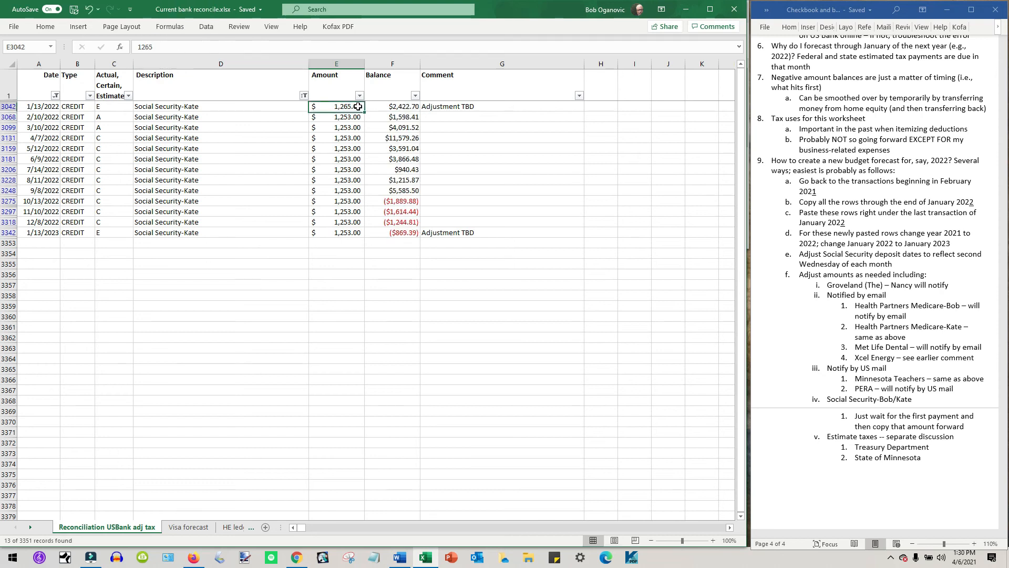
pyautogui.moveTo(364, 111); pyautogui.dragTo(366, 234)
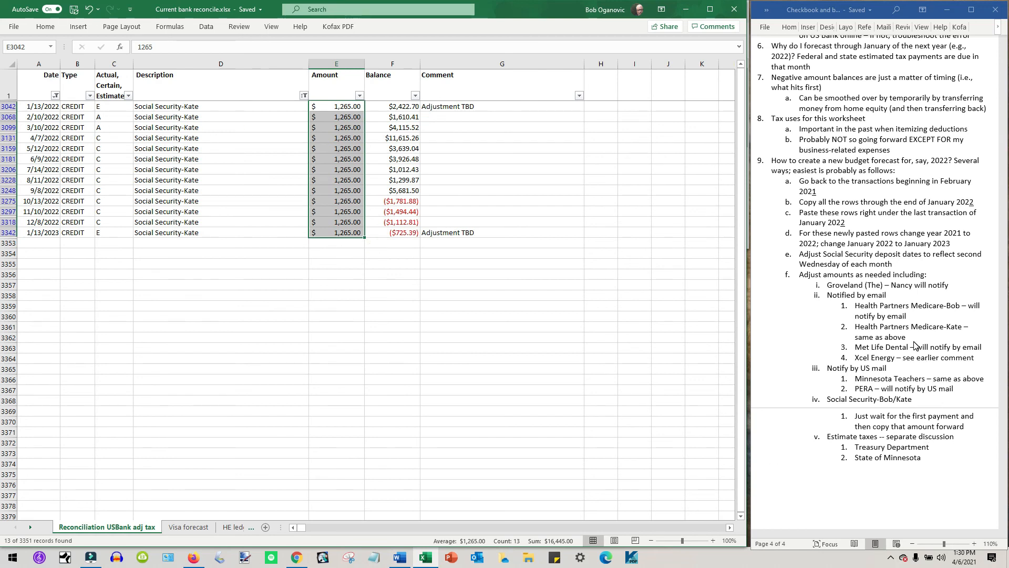
# Step: Clear the Description filter so that transactions of every description are listed again
pyautogui.scroll(1, 888, 170)
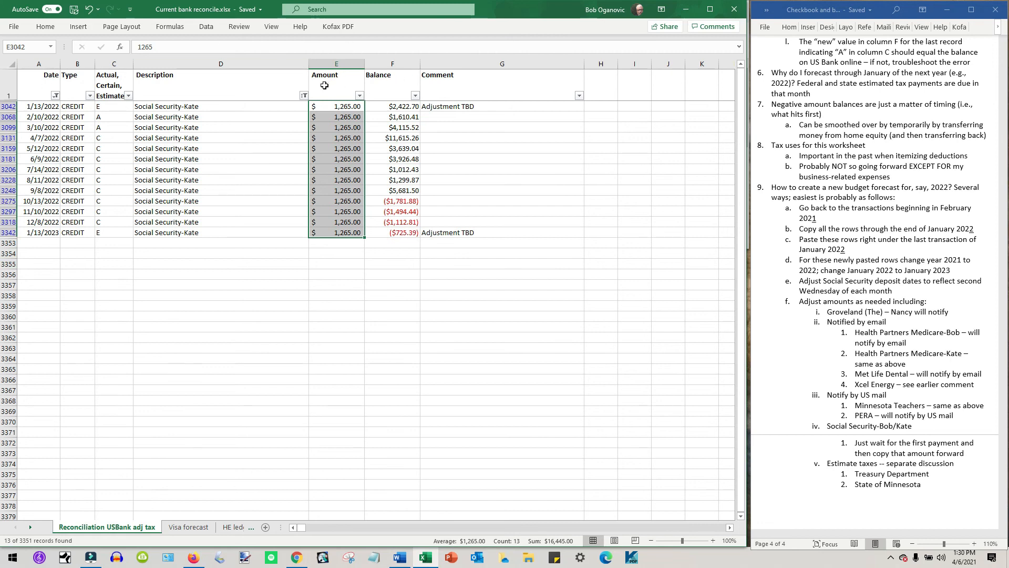
pyautogui.click(304, 96)
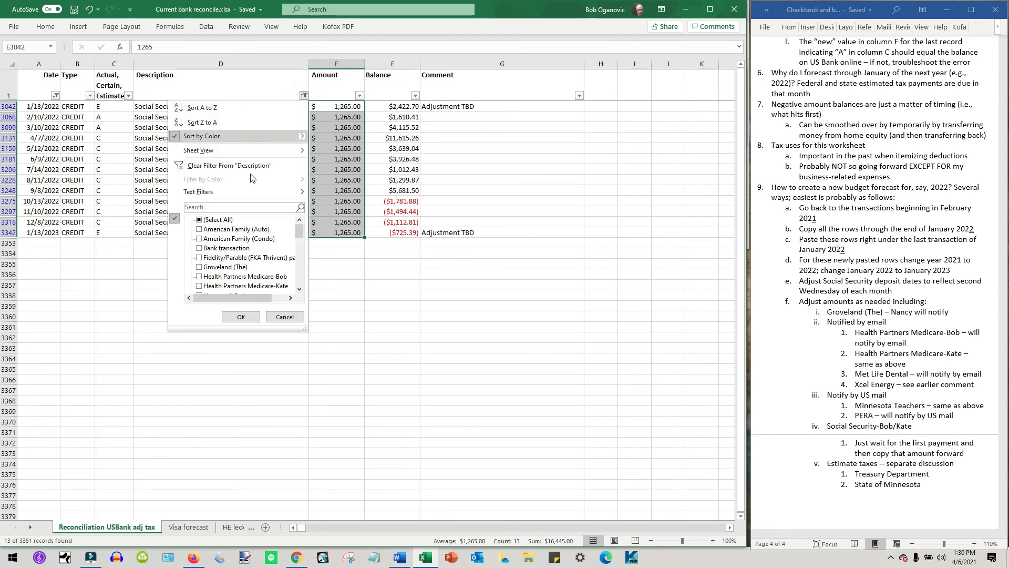
pyautogui.click(240, 316)
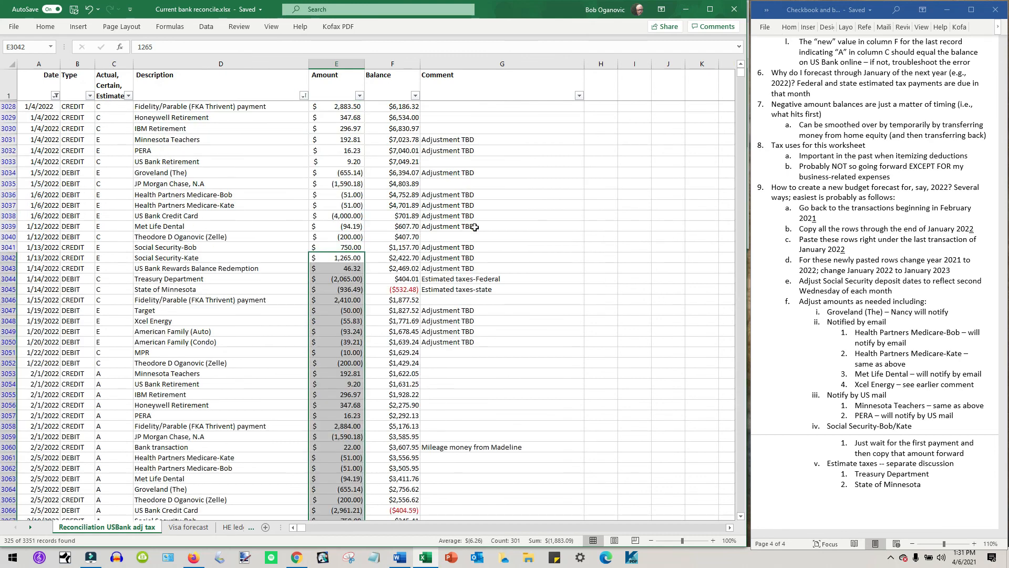
# Step: Review the 2022 amounts and balances through November, and highlight note 9f-v on estimated taxes
pyautogui.scroll(-20, 517, 287)
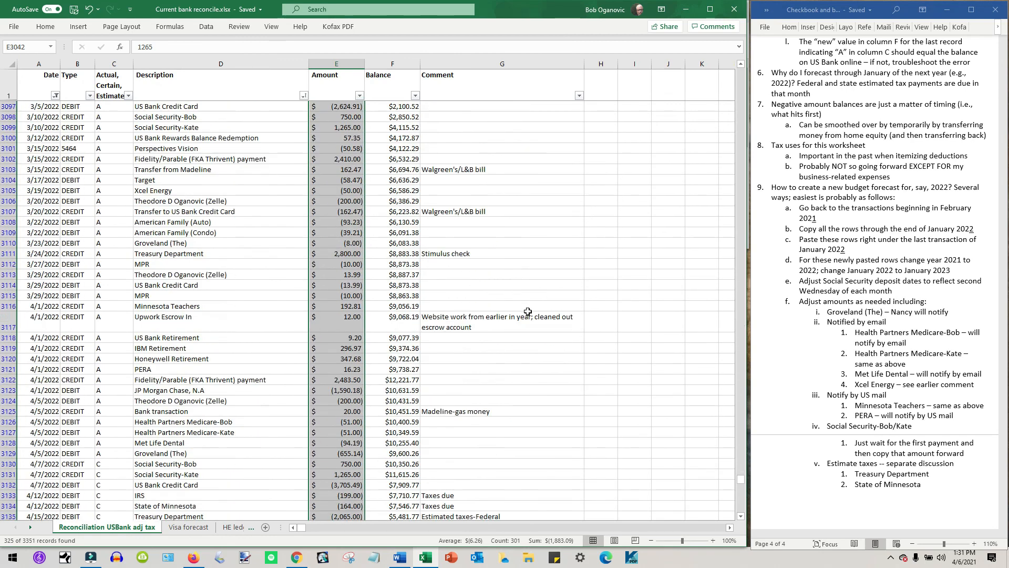
pyautogui.scroll(-20, 523, 318)
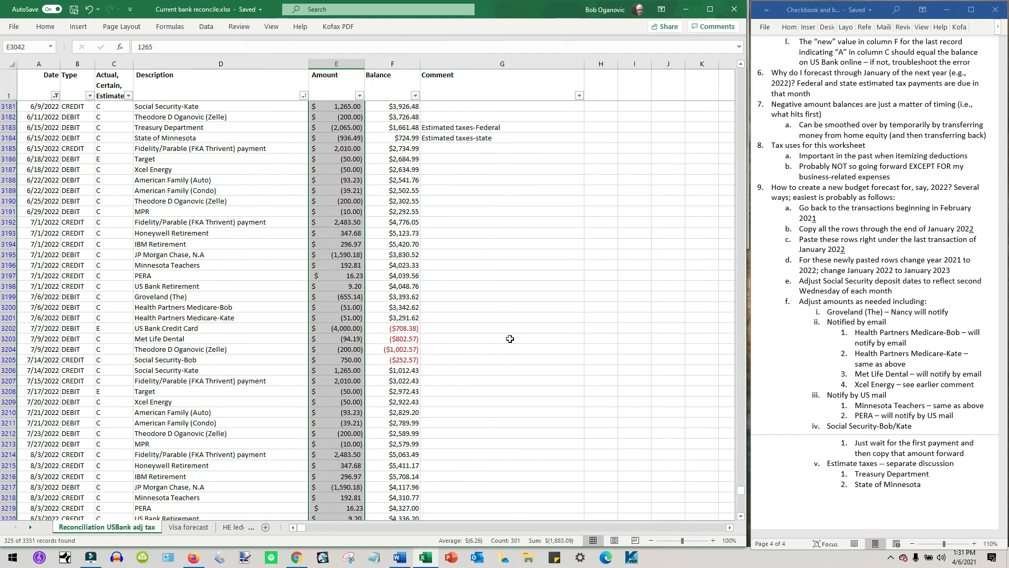
pyautogui.scroll(-12, 504, 341)
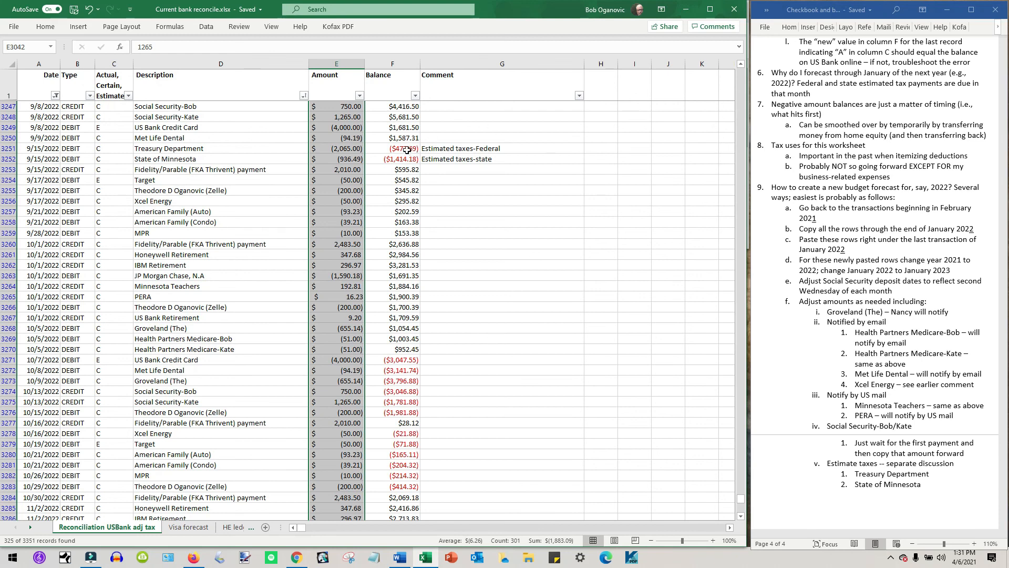
pyautogui.scroll(-6, 491, 257)
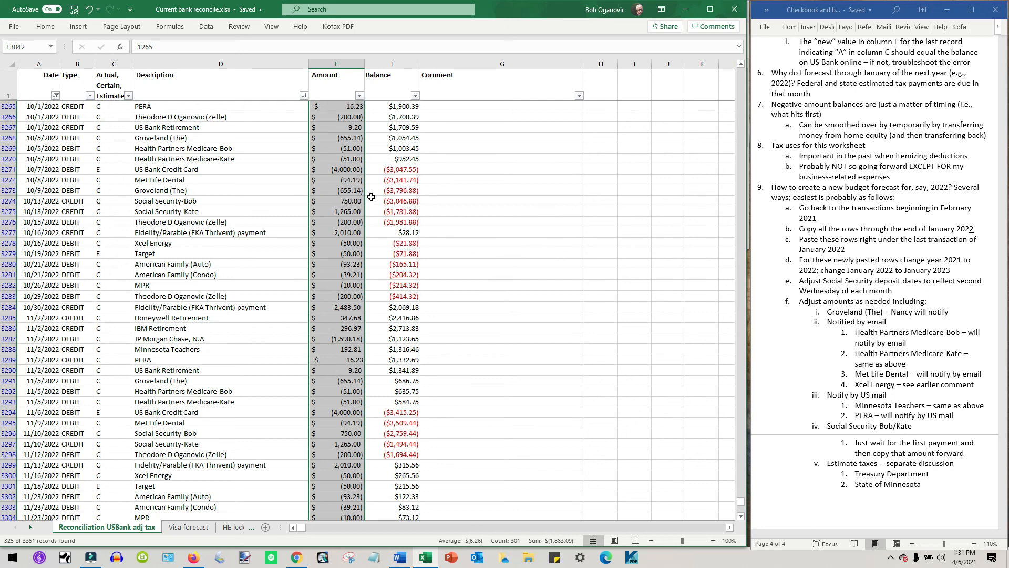
pyautogui.click(528, 176)
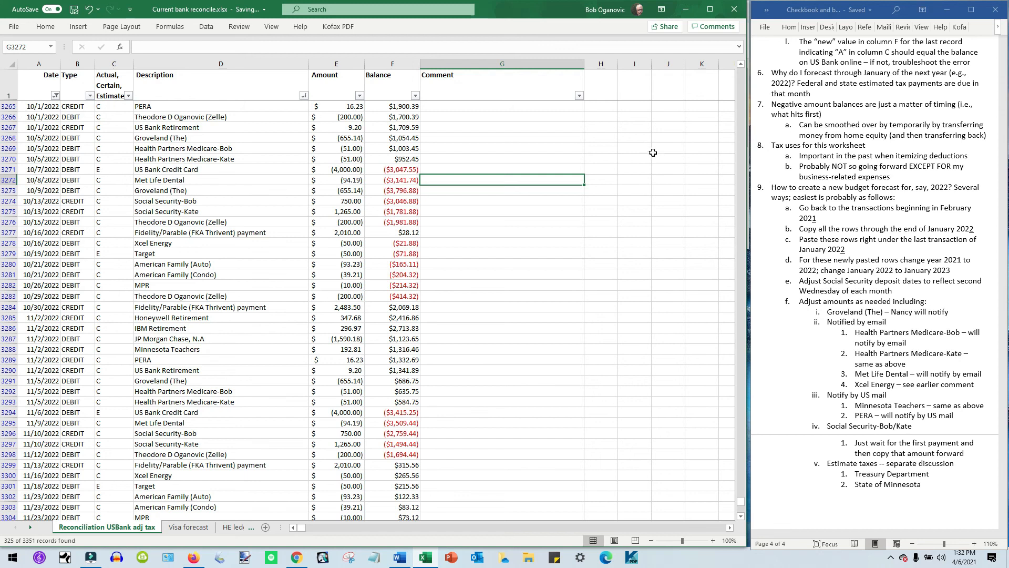
pyautogui.moveTo(852, 469); pyautogui.dragTo(915, 499)
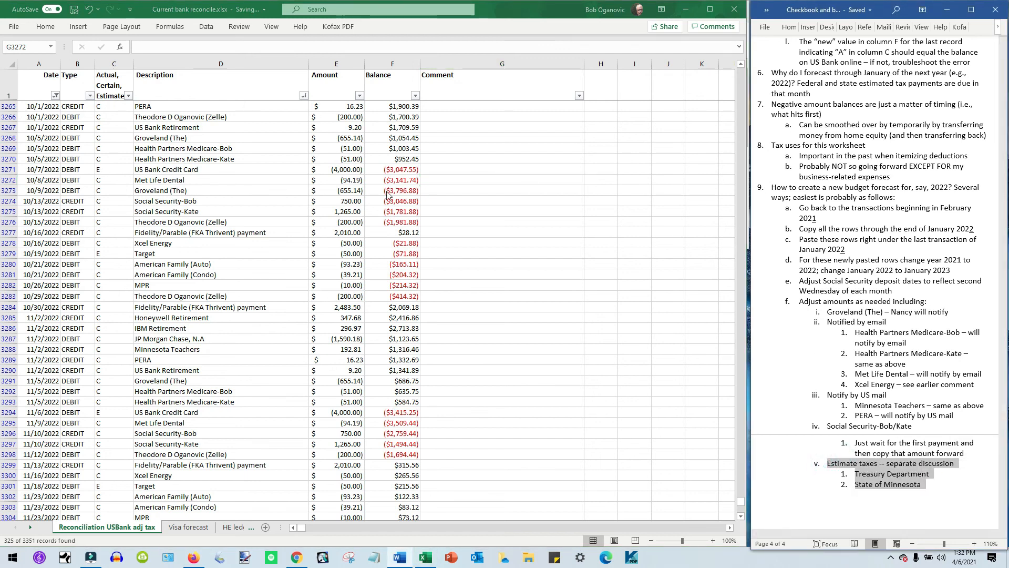